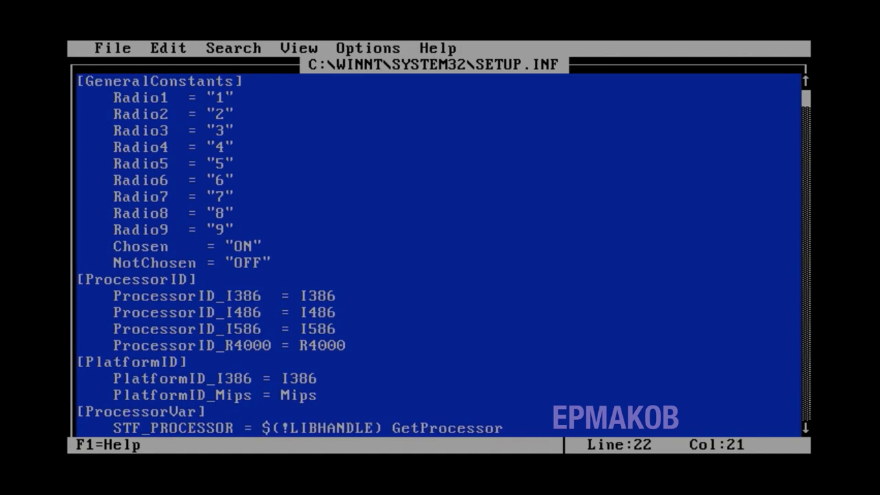
# - Save the edited SETUP.INF with STF_PROCESSOR set to $(ProcessorID_I586) from the File menu
pyautogui.hotkey('alt', 'f')
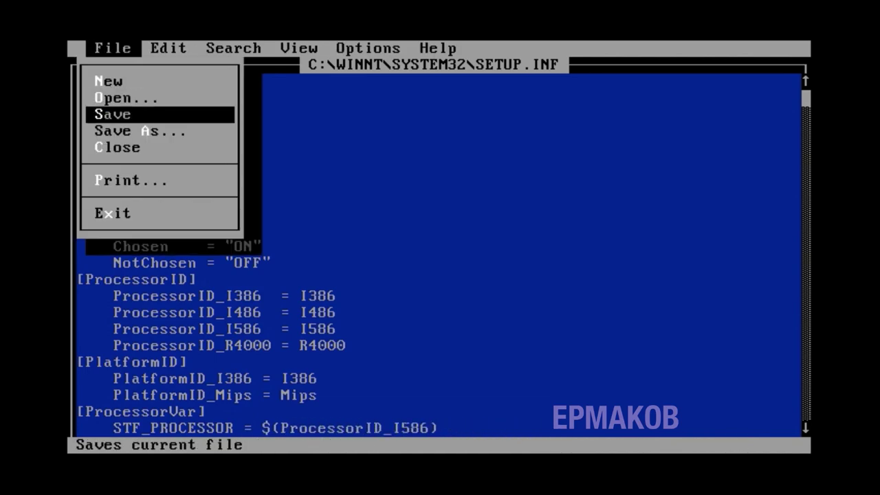
pyautogui.write('Da')
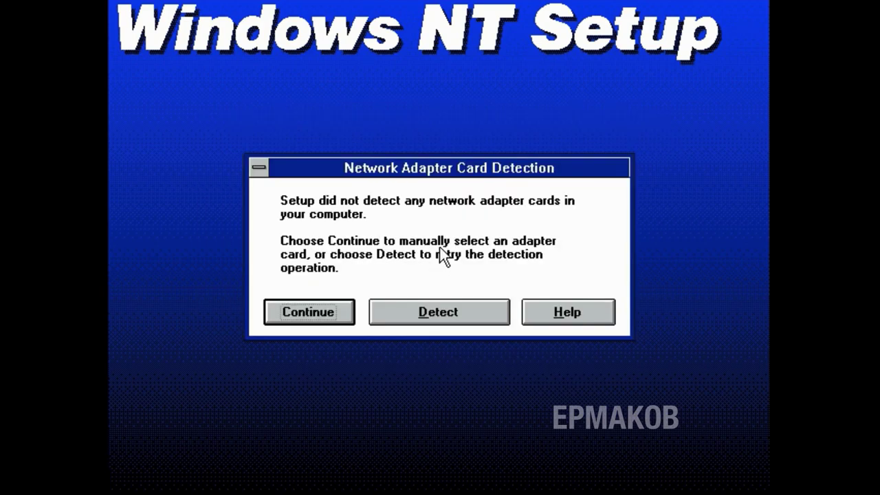
# - Continue past network detection, accept a blank Administrator password, and dismiss the repair disk message
pyautogui.press('Return')
pyautogui.press('Return')
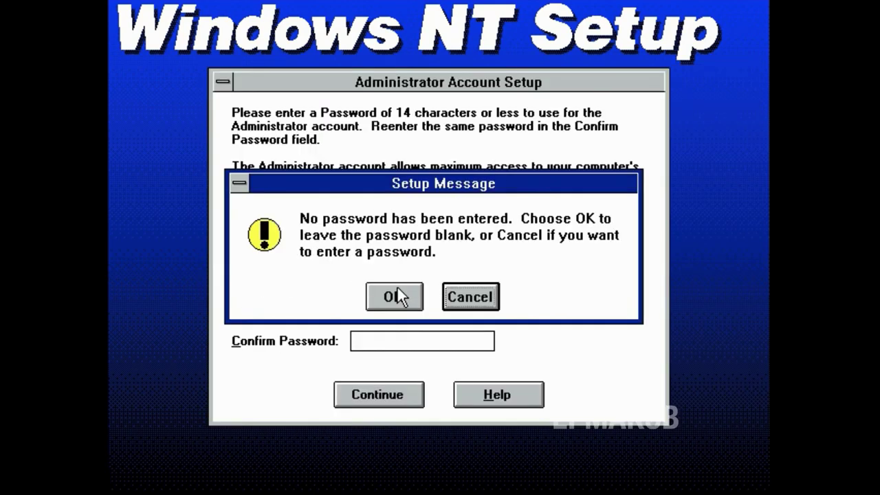
pyautogui.click(396, 284)
pyautogui.click(441, 292)
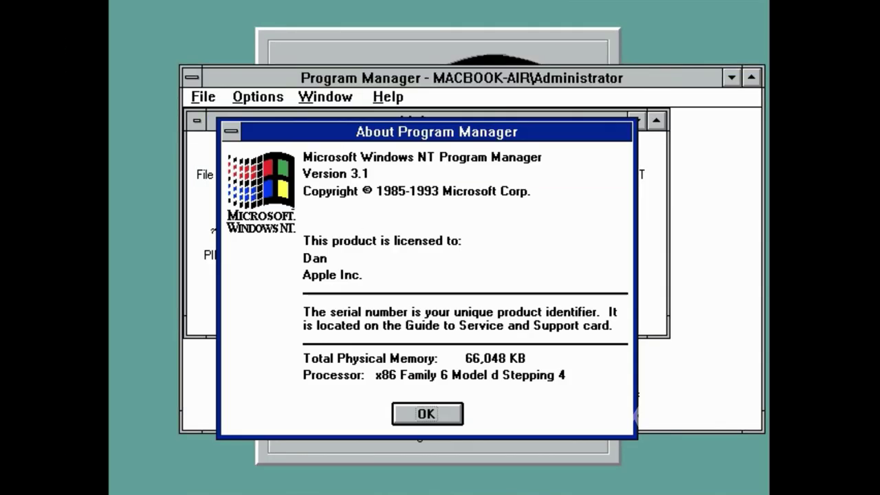
# - Close the About dialog, browse the winnt folder in File Manager, then close it
pyautogui.click(426, 413)
pyautogui.doubleClick(265, 180)
pyautogui.click(165, 227)
pyautogui.click(121, 13)
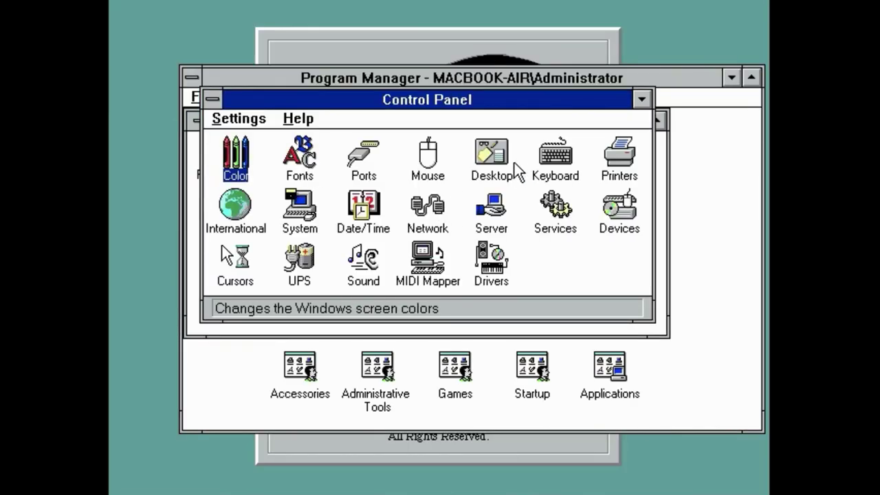
pyautogui.click(506, 163)
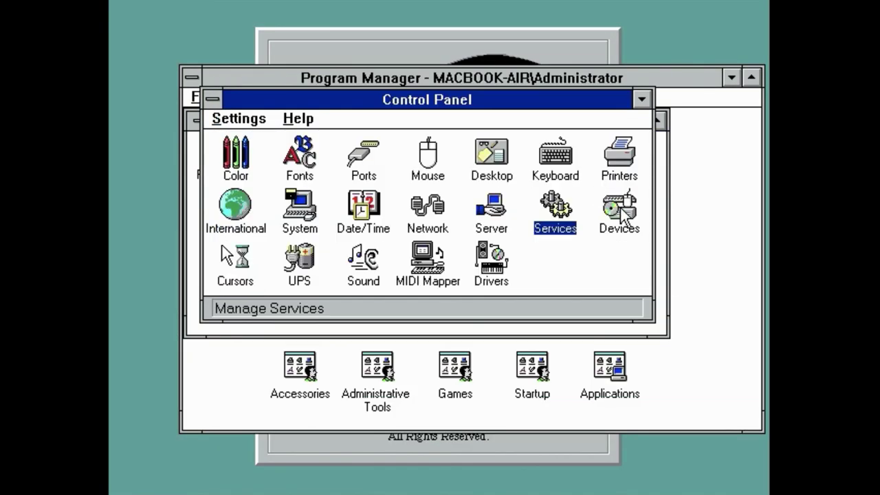
# - Look through the Devices, Cursors, MIDI Mapper and Drivers applets, then minimize Control Panel
pyautogui.doubleClick(622, 215)
pyautogui.scroll(-15, 612, 268)
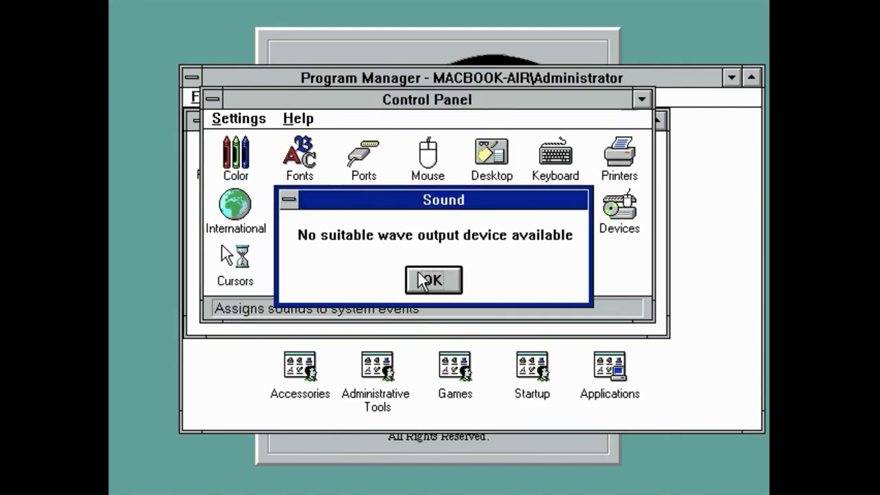
pyautogui.click(418, 272)
pyautogui.click(403, 263)
pyautogui.doubleClick(491, 261)
pyautogui.click(591, 181)
pyautogui.click(641, 99)
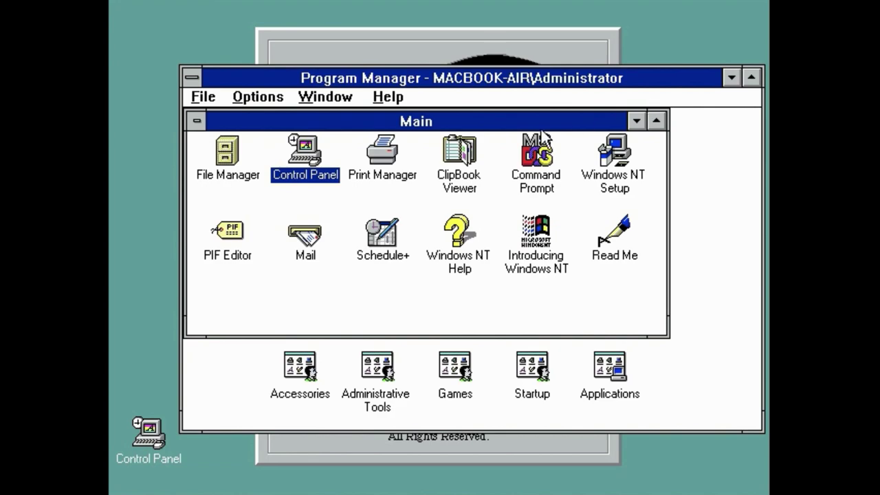
# - Launch Windows NT Setup and Command Prompt, minimizing each
pyautogui.doubleClick(614, 155)
pyautogui.click(660, 175)
pyautogui.doubleClick(536, 155)
pyautogui.click(745, 141)
pyautogui.click(305, 237)
# - From the Accessories group, launch Calculator, Clock and Notepad and minimize them
pyautogui.doubleClick(302, 366)
pyautogui.doubleClick(262, 178)
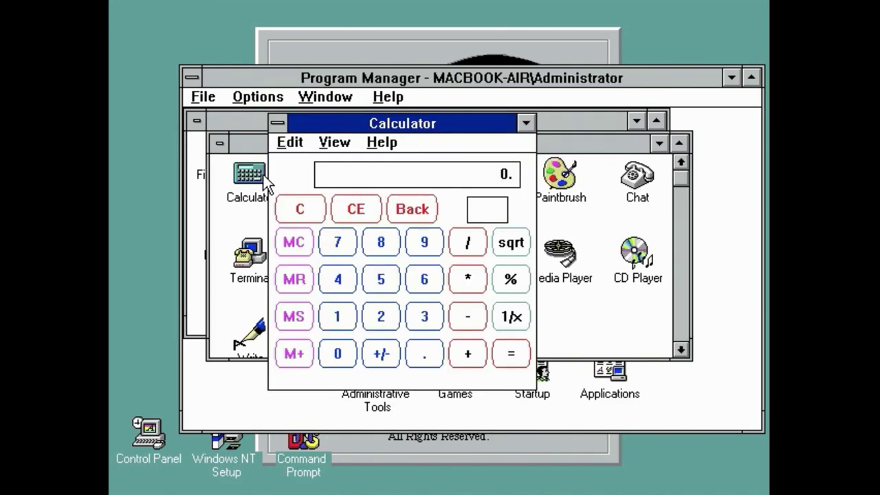
pyautogui.click(526, 123)
pyautogui.doubleClick(405, 178)
pyautogui.doubleClick(483, 177)
pyautogui.click(728, 34)
pyautogui.click(224, 10)
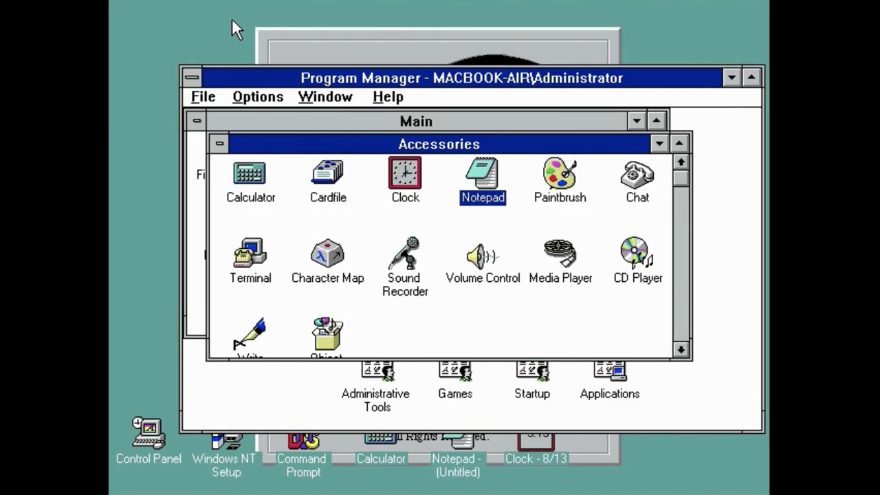
# - Draw in Paintbrush, save the picture as CCCP.bmp, and close Paintbrush
pyautogui.doubleClick(534, 178)
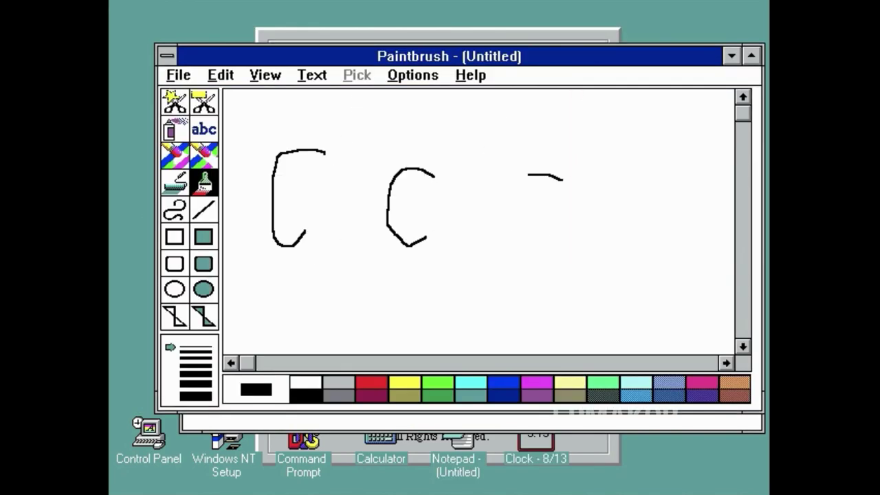
pyautogui.click(178, 75)
pyautogui.click(189, 133)
pyautogui.write('CCCP')
pyautogui.press('Return')
pyautogui.hotkey('alt', 'F4')
pyautogui.click(483, 264)
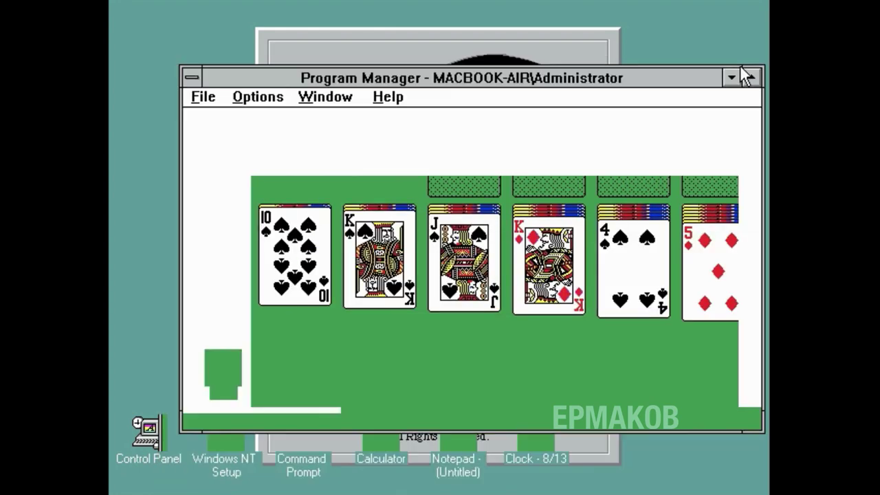
# - Open the Games group and User Manager, then shut Windows down for the WINNT upgrade setup
pyautogui.click(740, 64)
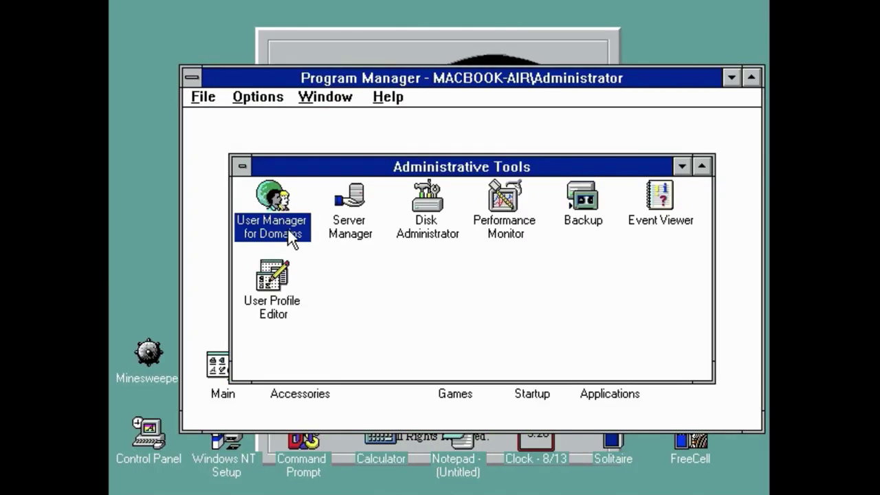
pyautogui.doubleClick(237, 229)
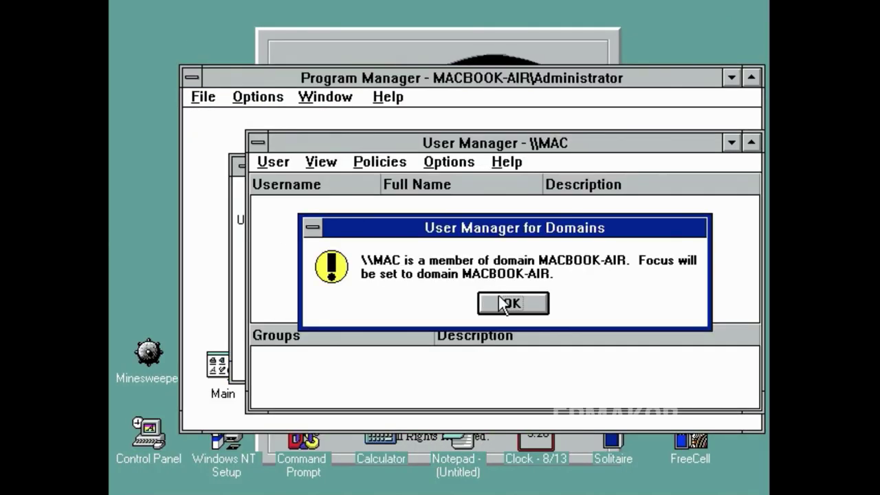
pyautogui.click(499, 300)
pyautogui.click(258, 142)
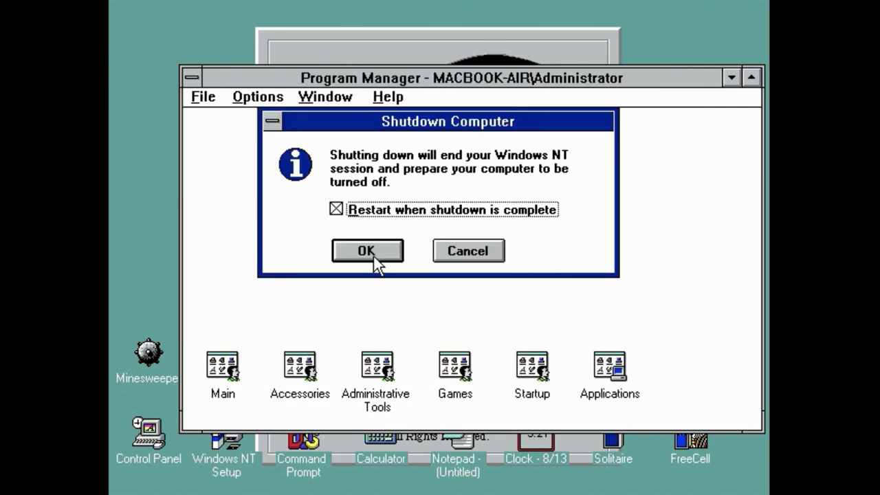
pyautogui.click(373, 255)
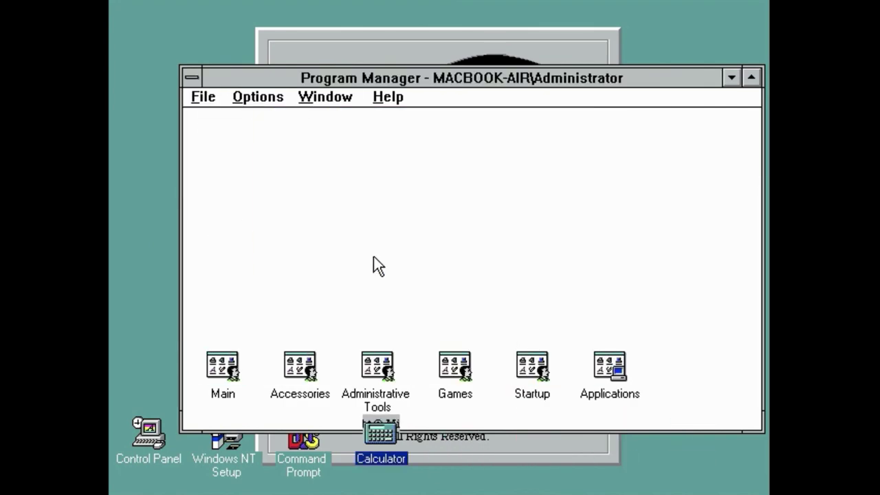
pyautogui.click(440, 308)
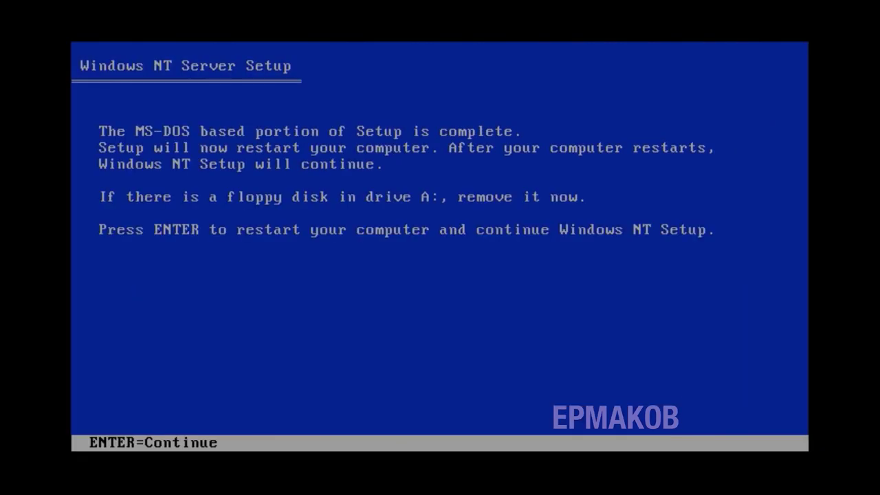
# - Restart, choose Upgrade, restart after file copying, and list C:\WINNT\SYSTEM32 files in MS-DOS Editor
pyautogui.press('Return')
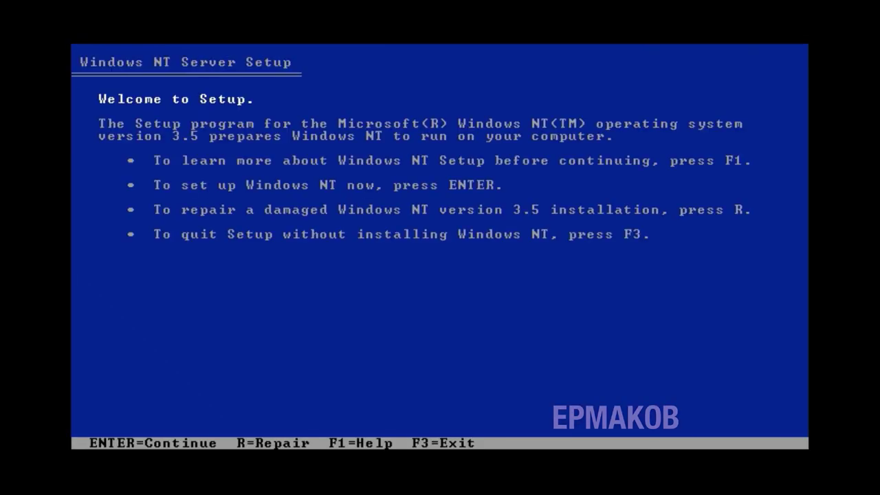
pyautogui.press('Return')
pyautogui.press('Return')
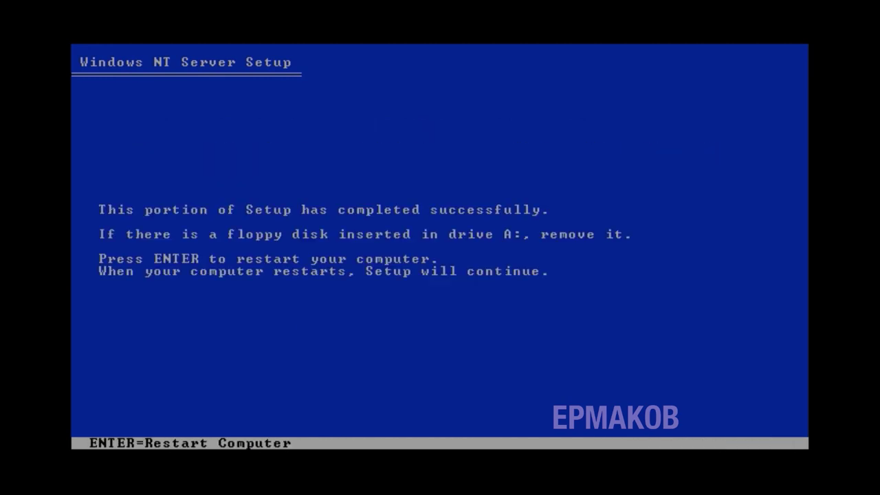
pyautogui.press('Return')
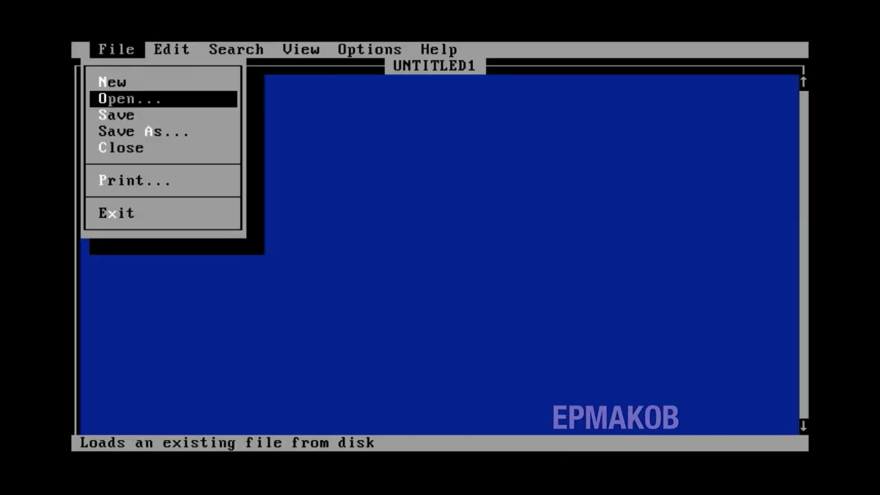
pyautogui.press('Return')
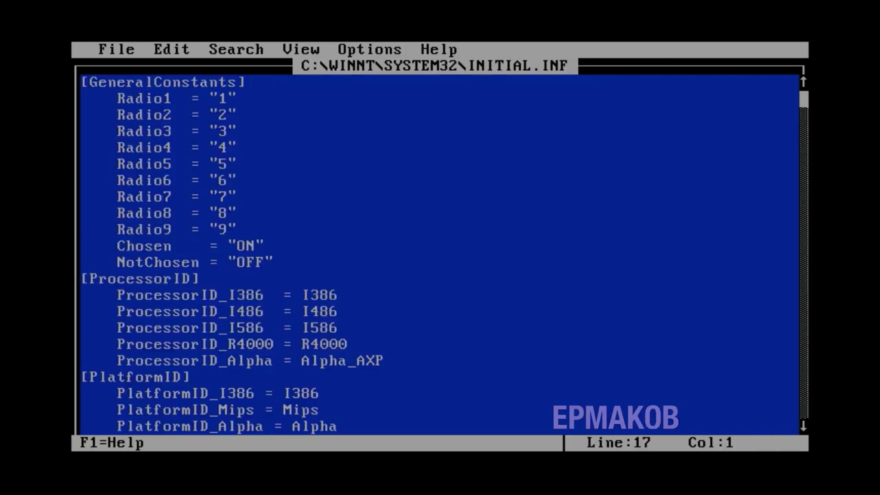
# - Change STF_PROCESSOR in INITIAL.INF to $(ProcessorID_I586) and save it
pyautogui.press('Down')
pyautogui.press('Down')
pyautogui.press('Down')
pyautogui.press('Down')
pyautogui.press('Down')
pyautogui.press('Down')
pyautogui.press('Down')
pyautogui.press('Down')
pyautogui.press('Down')
pyautogui.press('Delete')
pyautogui.press('Delete')
pyautogui.press('Delete')
pyautogui.press('Delete')
pyautogui.press('Delete')
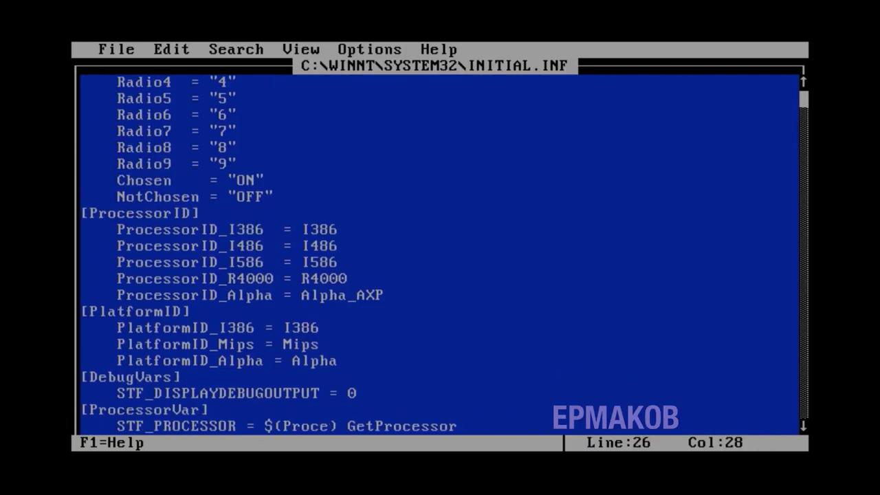
pyautogui.hotkey('alt', 'f')
# - Open SETUP.INF, set its STF_PROCESSOR to $(ProcessorID_I586), and exit the editor
pyautogui.press('o')
pyautogui.press('Down')
pyautogui.press('Down')
pyautogui.press('Down')
pyautogui.press('Down')
pyautogui.press('Down')
pyautogui.press('Down')
pyautogui.press('Down')
pyautogui.press('Down')
pyautogui.press('Down')
pyautogui.press('Down')
pyautogui.press('Down')
pyautogui.press('Down')
pyautogui.press('Down')
pyautogui.press('Down')
pyautogui.press('Down')
pyautogui.press('Down')
pyautogui.press('Down')
pyautogui.press('Return')
pyautogui.press('Down')
pyautogui.press('Down')
pyautogui.press('Down')
pyautogui.press('Right')
pyautogui.press('Right')
pyautogui.press('Right')
pyautogui.press('Right')
pyautogui.press('Right')
pyautogui.press('Right')
pyautogui.press('Right')
pyautogui.press('Right')
pyautogui.press('Right')
pyautogui.press('Right')
pyautogui.press('Right')
pyautogui.press('Right')
pyautogui.press('Right')
pyautogui.press('Right')
pyautogui.press('Right')
pyautogui.press('Right')
pyautogui.press('Right')
pyautogui.press('Right')
pyautogui.press('Right')
pyautogui.press('Right')
pyautogui.press('BackSpace')
pyautogui.press('BackSpace')
pyautogui.press('BackSpace')
pyautogui.press('BackSpace')
pyautogui.press('BackSpace')
pyautogui.press('Right')
pyautogui.press('Right')
pyautogui.press('Right')
pyautogui.press('Right')
pyautogui.press('Right')
pyautogui.press('Right')
pyautogui.press('Right')
pyautogui.press('Right')
pyautogui.press('Right')
pyautogui.press('Right')
pyautogui.press('Right')
pyautogui.press('Right')
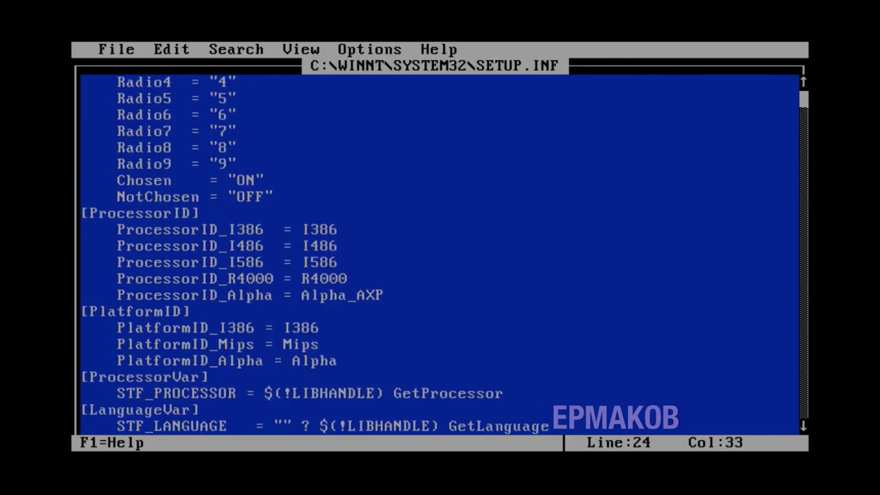
pyautogui.hotkey('alt', 'f')
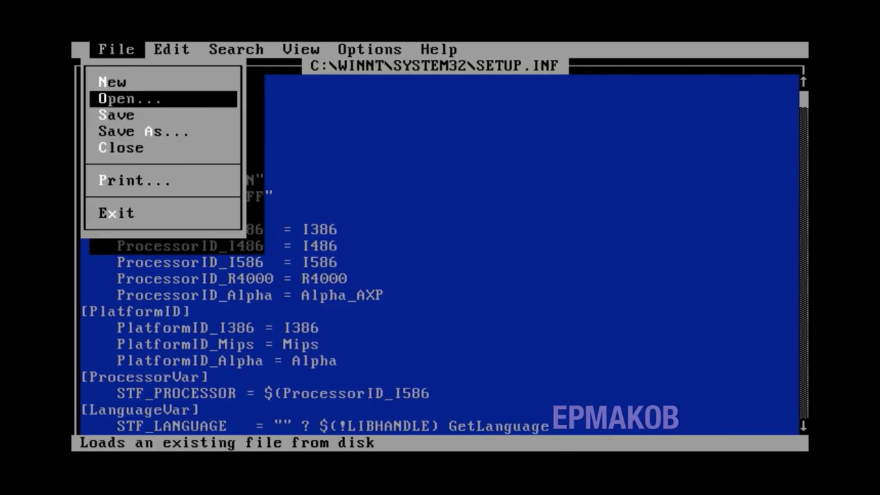
pyautogui.press('x')
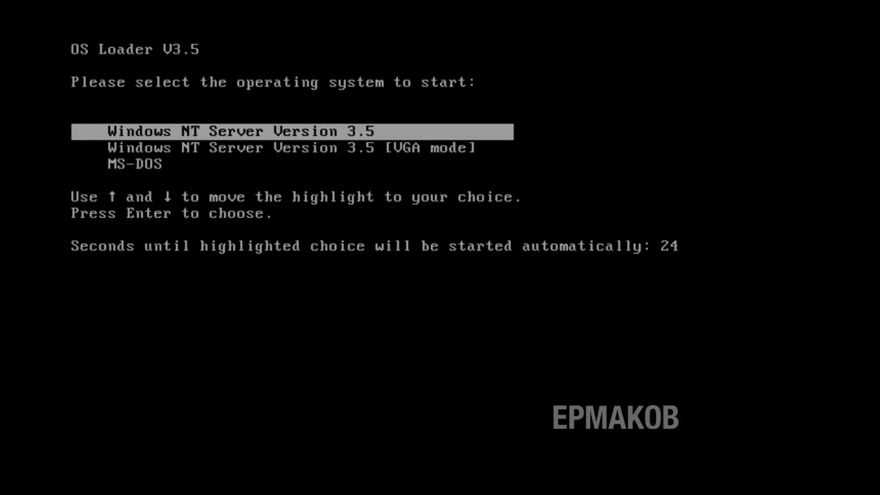
# - Boot Windows NT 3.5, log on, and close the About dialog and File Manager
pyautogui.press('Return')
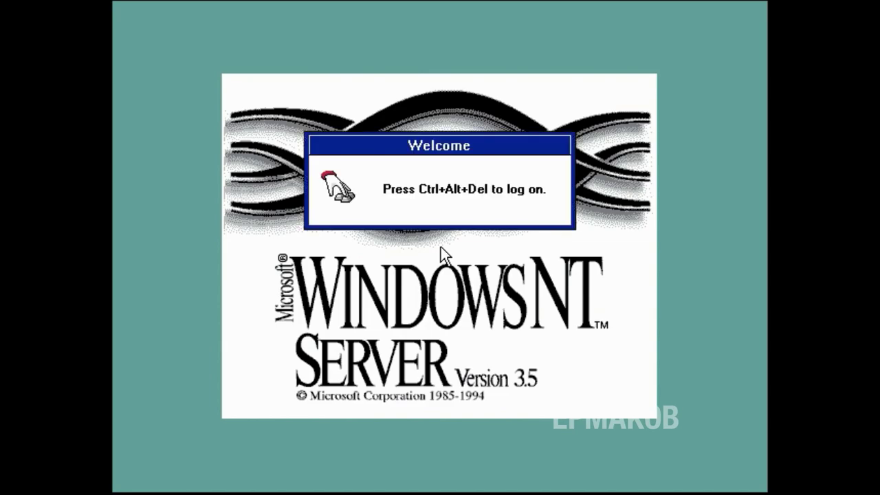
pyautogui.hotkey('ctrl', 'alt', 'Delete')
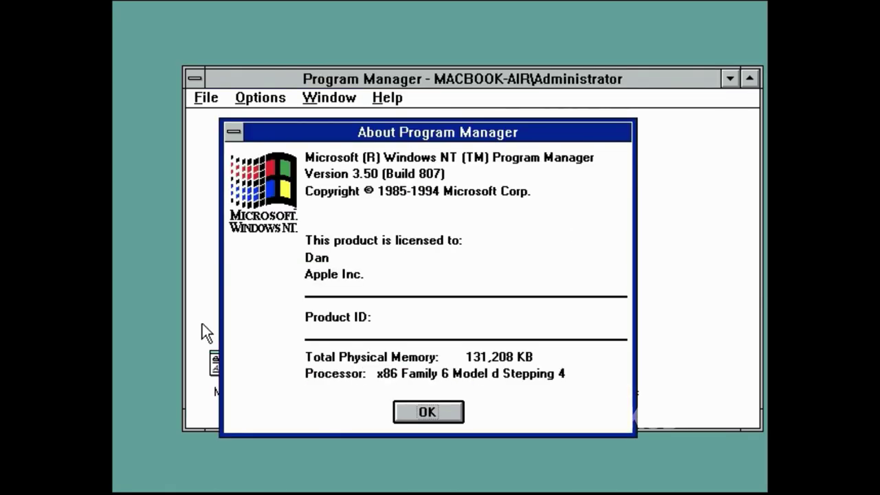
pyautogui.click(439, 413)
pyautogui.click(227, 365)
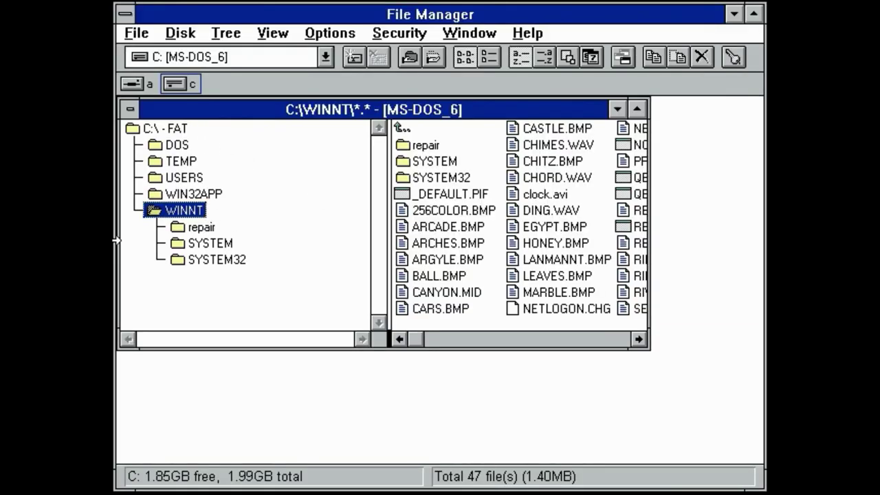
pyautogui.click(124, 13)
pyautogui.click(151, 129)
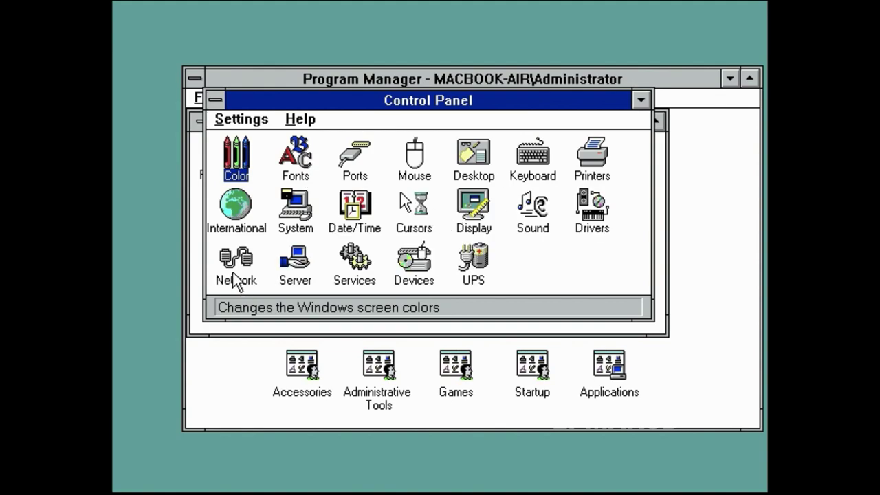
# - Check the Network, Services and Devices applets, dismiss the service failure warning, and close Control Panel
pyautogui.click(235, 261)
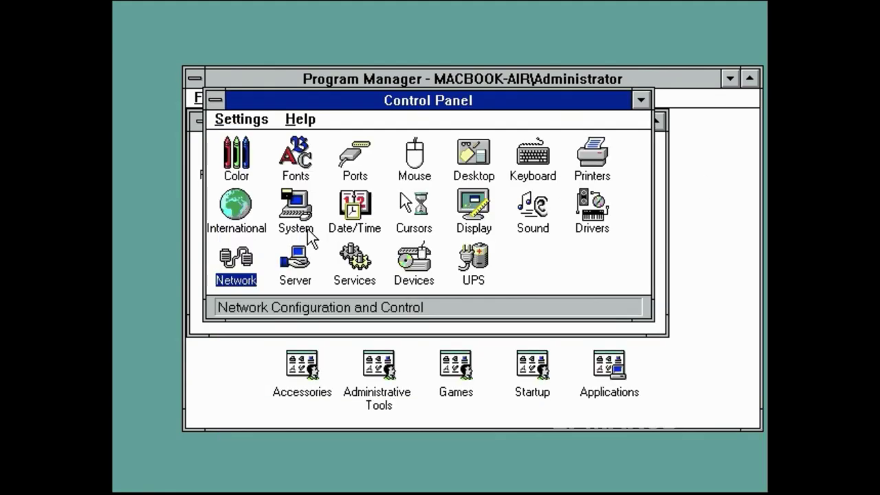
pyautogui.doubleClick(355, 261)
pyautogui.scroll(-4, 615, 210)
pyautogui.click(689, 177)
pyautogui.doubleClick(414, 262)
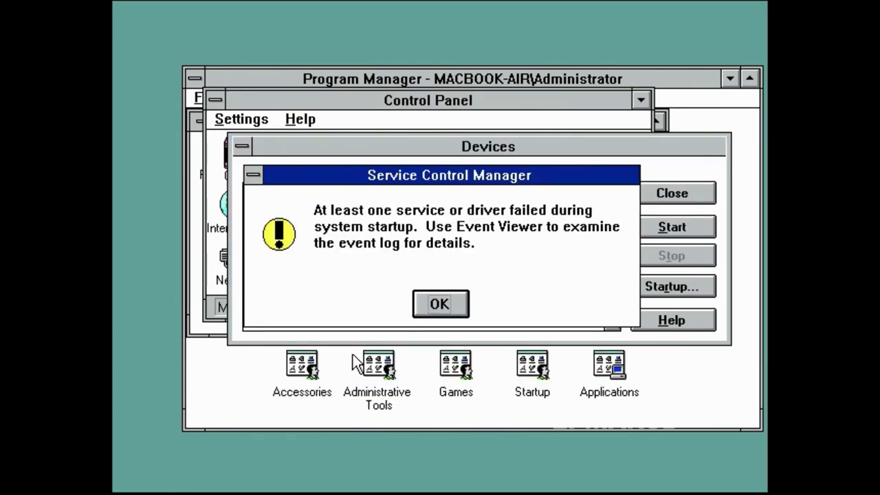
pyautogui.click(438, 302)
pyautogui.click(669, 193)
pyautogui.doubleClick(215, 100)
# - Launch and minimize Command Prompt, then open File Manager from the Main group
pyautogui.doubleClick(536, 150)
pyautogui.click(744, 14)
pyautogui.doubleClick(301, 371)
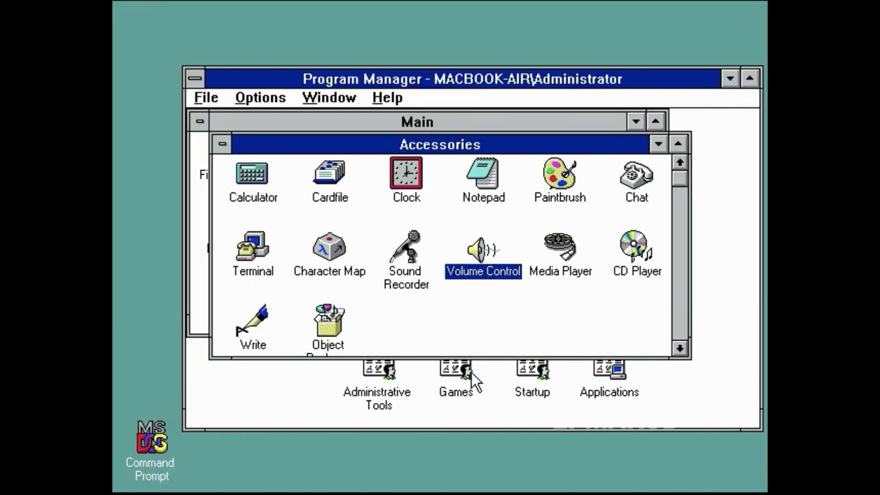
pyautogui.click(198, 262)
pyautogui.doubleClick(229, 160)
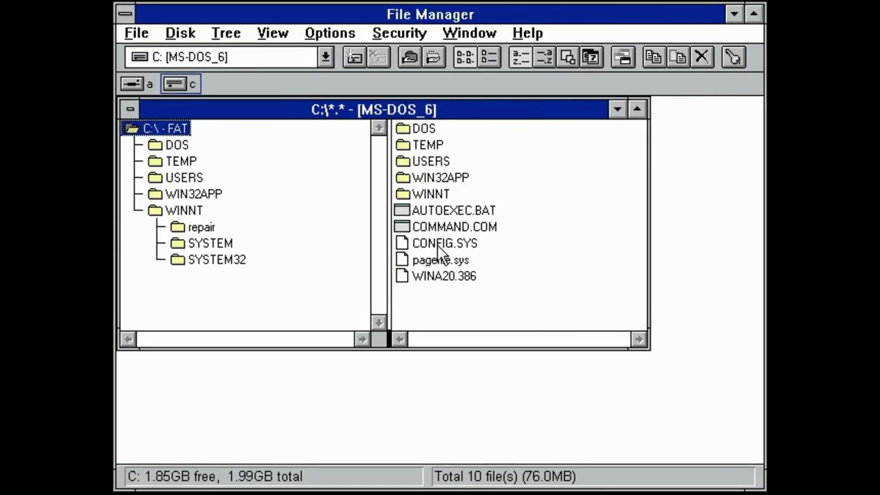
# - Search drive C: for cccp.bmp and open the found picture
pyautogui.click(190, 37)
pyautogui.click(170, 267)
pyautogui.write('cccp.')
pyautogui.write('bmp')
pyautogui.press('Return')
pyautogui.doubleClick(295, 151)
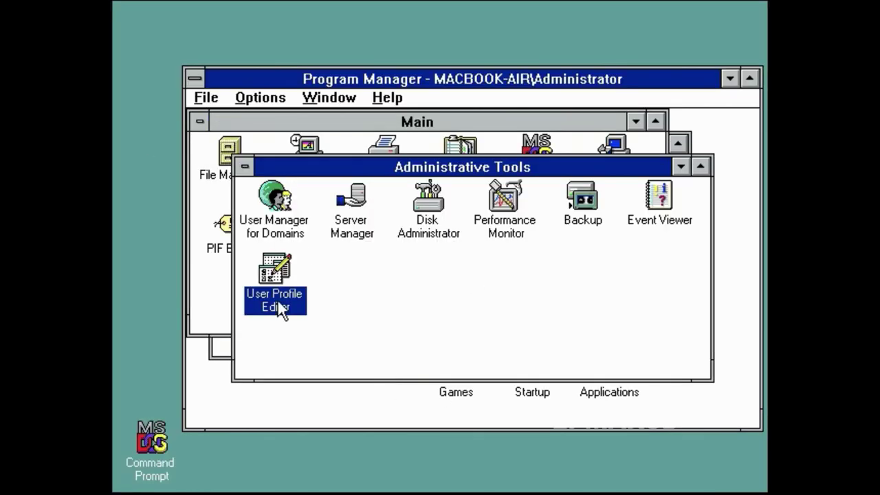
# - Try the User Profile Editor, Disk Administrator, Server Manager and Performance Monitor, then shut down
pyautogui.doubleClick(281, 309)
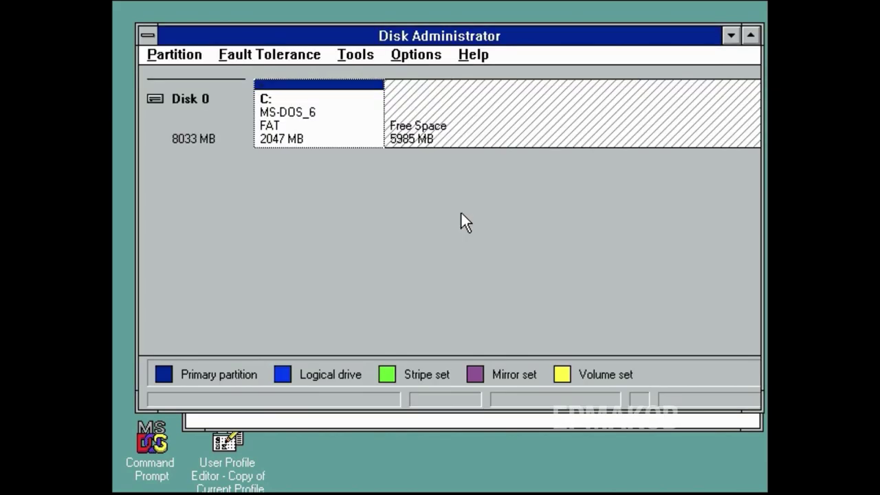
pyautogui.click(145, 34)
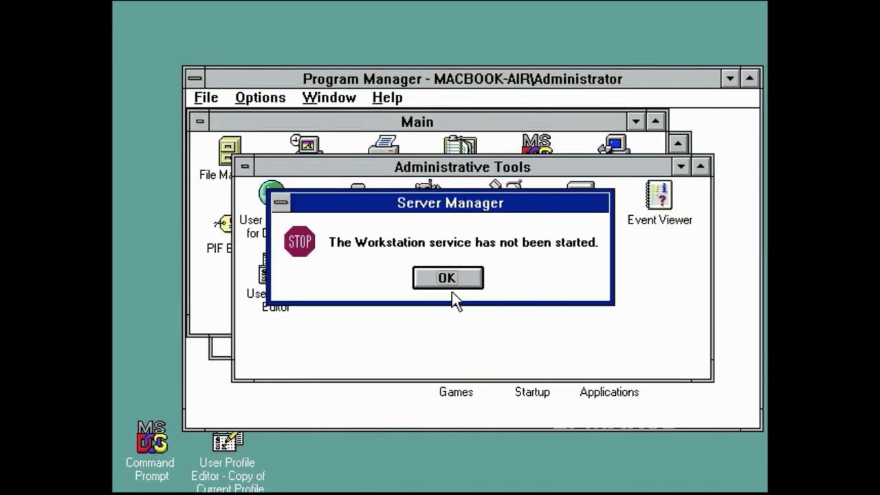
pyautogui.click(447, 278)
pyautogui.click(504, 234)
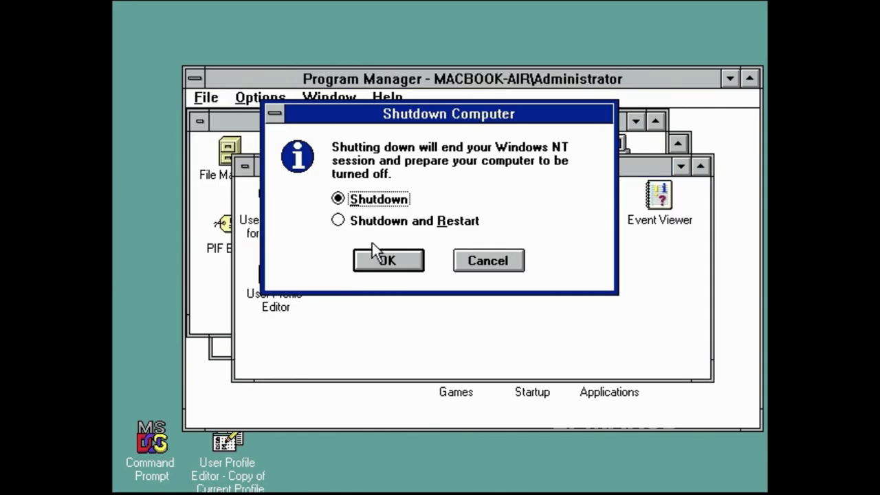
pyautogui.click(377, 255)
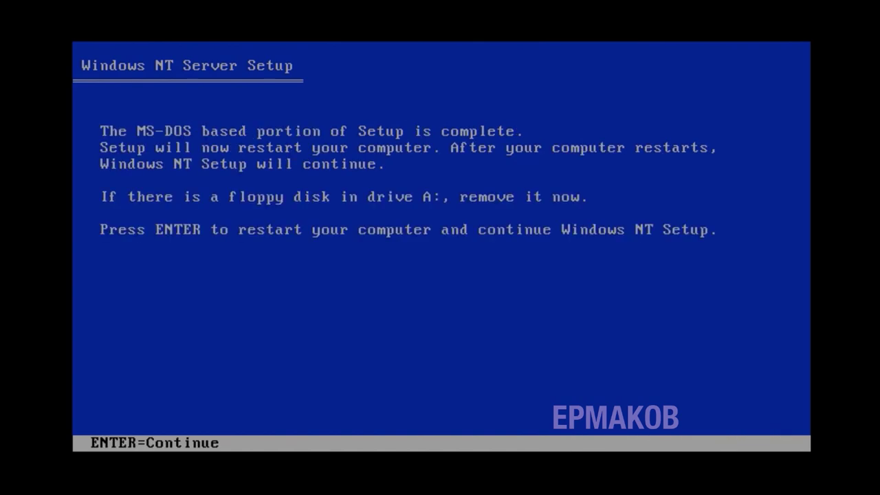
# - Restart, continue through text-mode setup, restart after copying, and proceed to the licensing mode choice
pyautogui.press('Return')
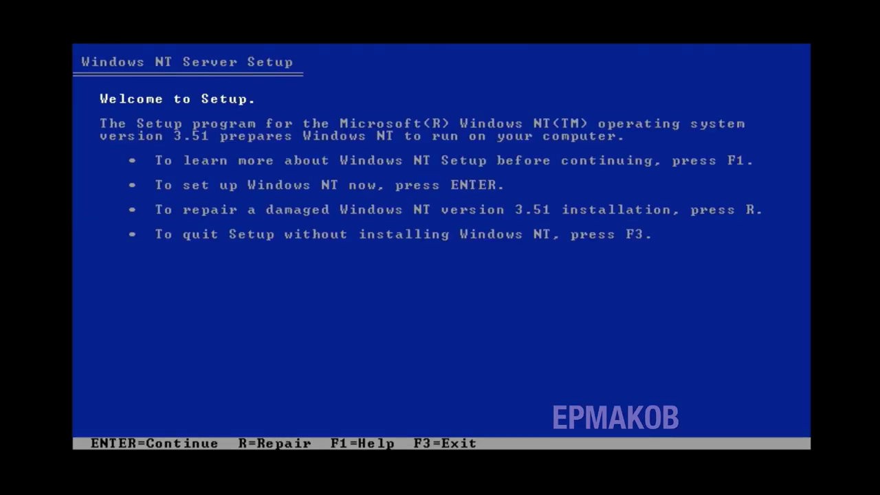
pyautogui.press('Return')
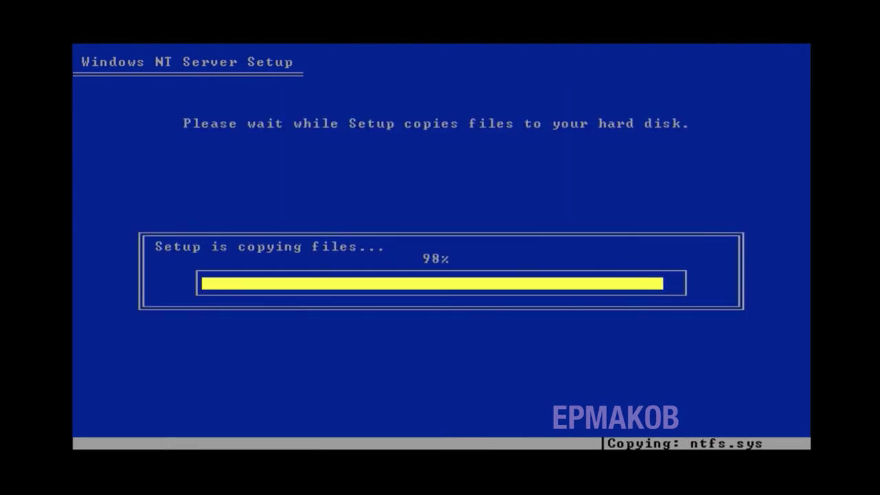
pyautogui.press('Return')
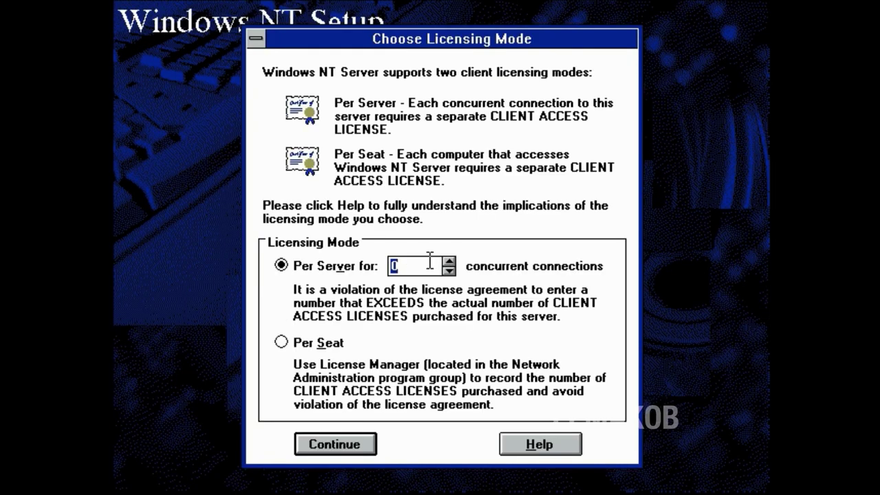
pyautogui.press('Return')
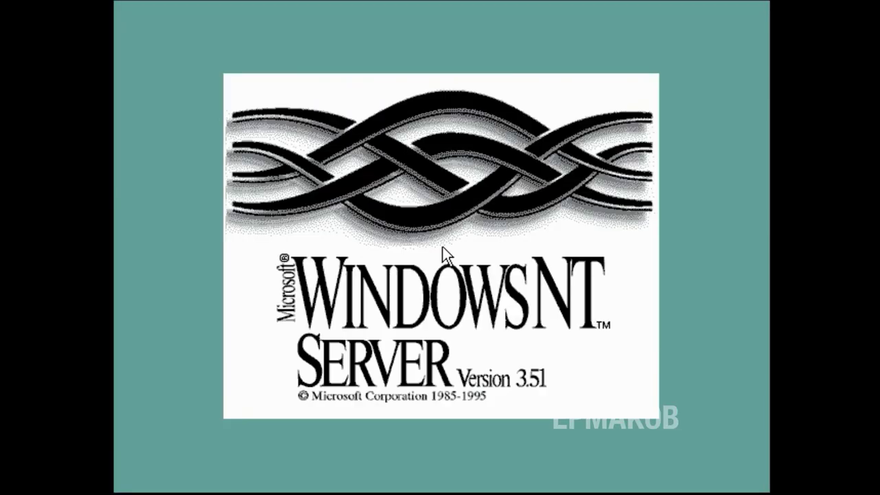
# - Log on as Administrator, open and quit User Manager for Domains, and close Administrative Tools
pyautogui.hotkey('ctrl', 'alt', 'Delete')
pyautogui.click(407, 262)
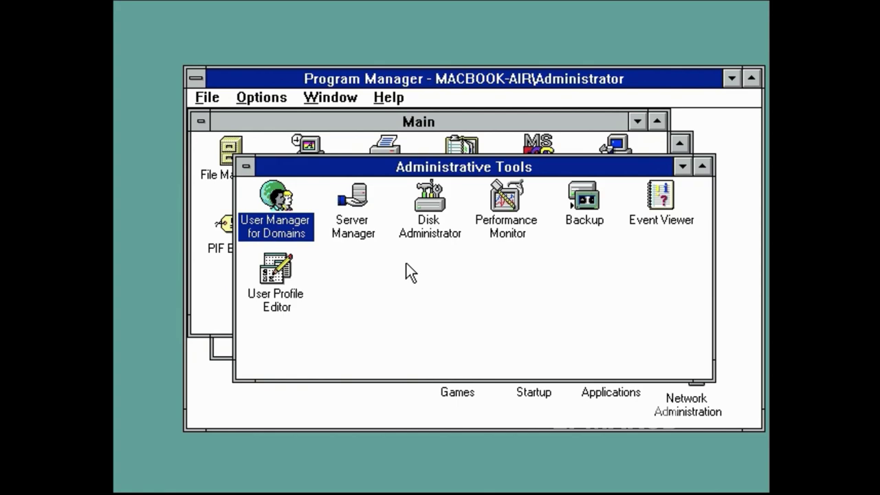
pyautogui.doubleClick(264, 215)
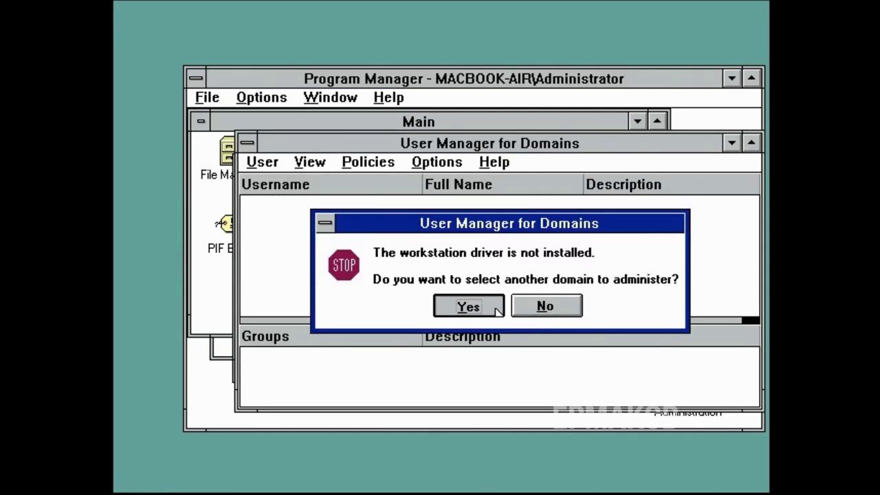
pyautogui.click(495, 308)
pyautogui.click(702, 214)
pyautogui.click(498, 347)
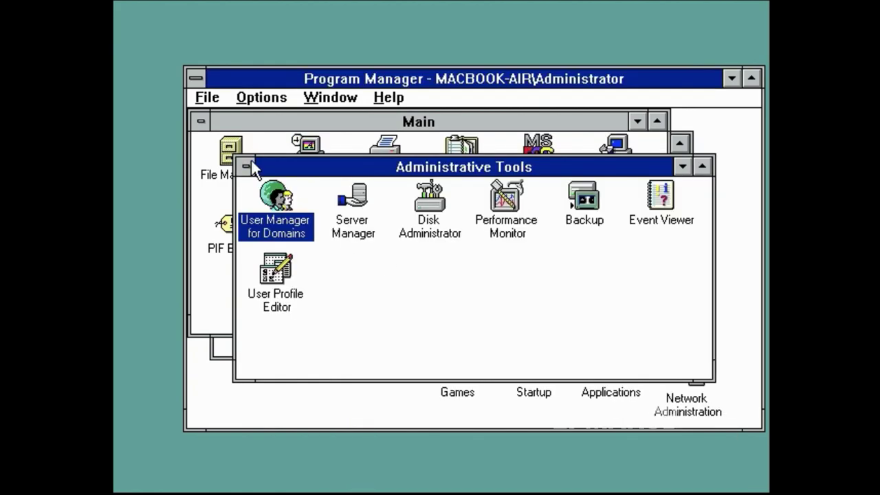
pyautogui.doubleClick(248, 164)
# - View the Program Manager About box showing version 3.51 build 1057
pyautogui.click(388, 97)
pyautogui.click(467, 179)
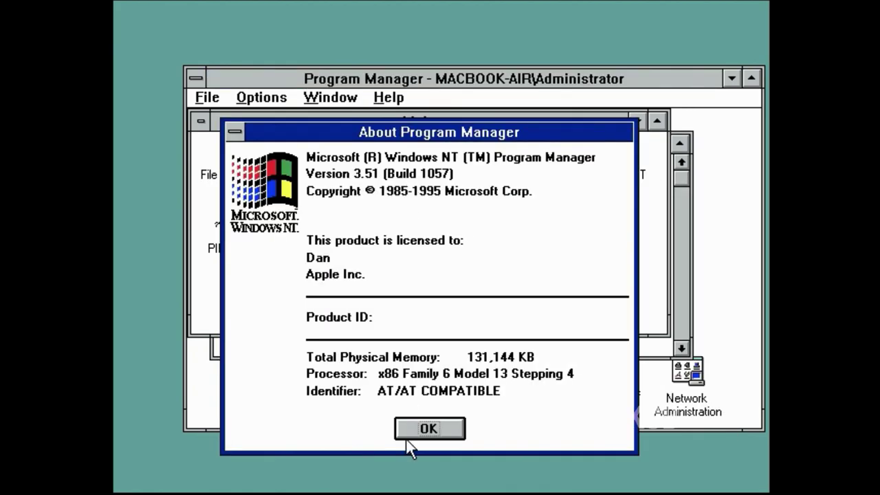
pyautogui.click(426, 429)
# - Open CCCP.BMP from USERS\DEFAULT in File Manager, then close Paintbrush and File Manager
pyautogui.doubleClick(242, 176)
pyautogui.click(199, 176)
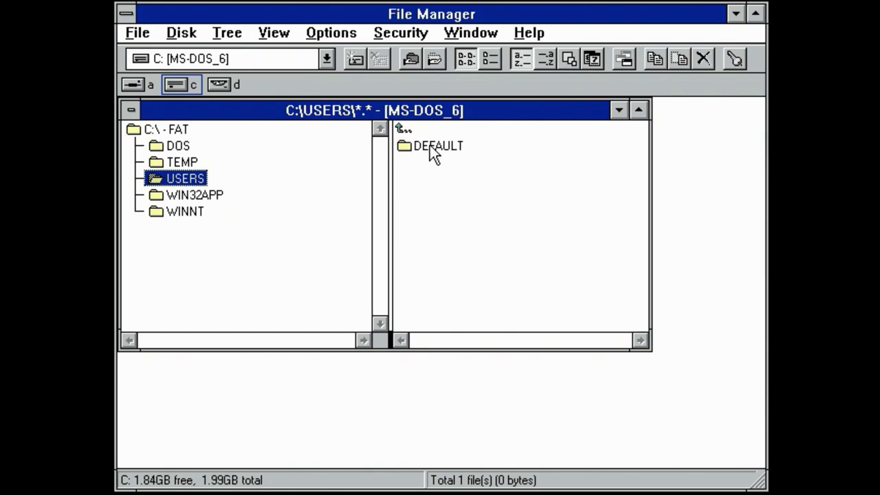
pyautogui.doubleClick(433, 148)
pyautogui.doubleClick(462, 149)
pyautogui.click(216, 100)
pyautogui.click(227, 218)
pyautogui.click(126, 12)
pyautogui.click(159, 128)
# - Open and minimize the Accessories, Administrative Tools, Games, Main, Applications and Network Administration groups
pyautogui.click(382, 349)
pyautogui.doubleClick(382, 366)
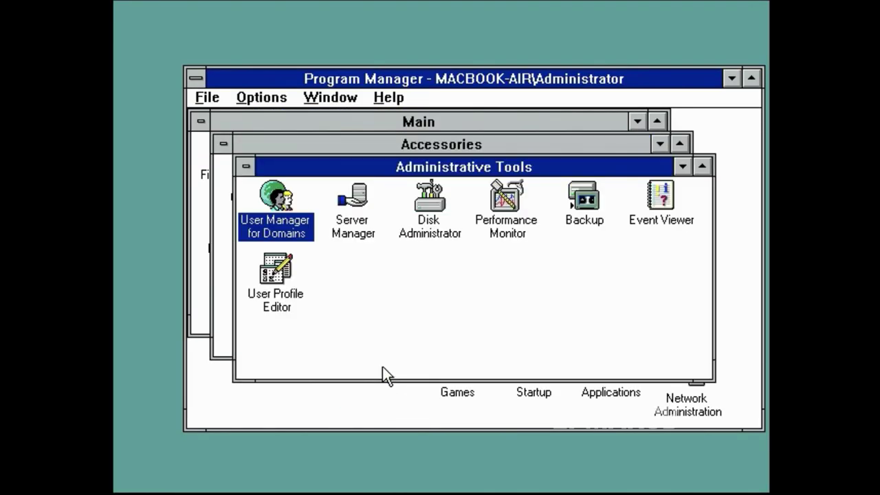
pyautogui.press('Return')
pyautogui.doubleClick(457, 391)
pyautogui.click(700, 188)
pyautogui.click(683, 167)
pyautogui.click(660, 144)
pyautogui.click(638, 121)
pyautogui.doubleClick(610, 354)
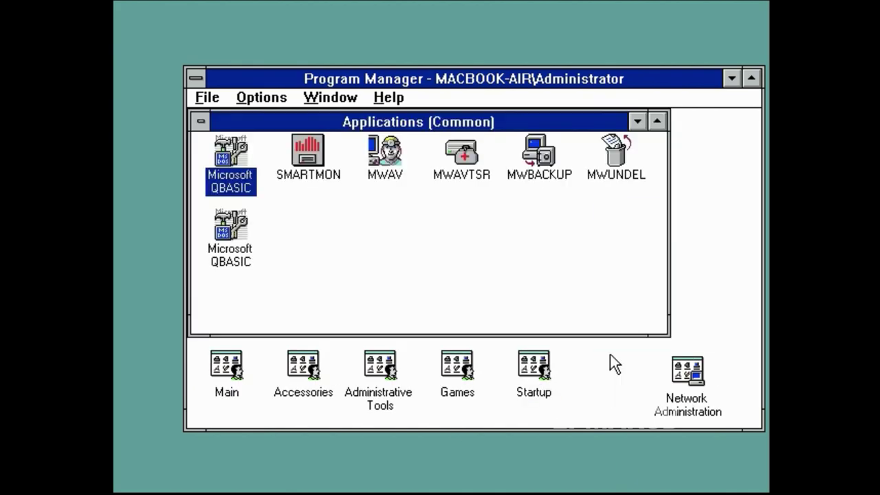
pyautogui.click(630, 126)
pyautogui.doubleClick(677, 374)
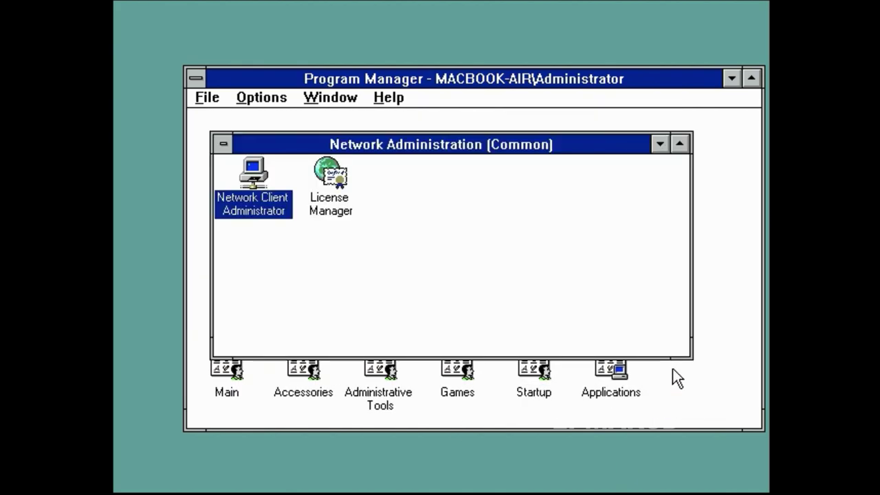
pyautogui.click(660, 144)
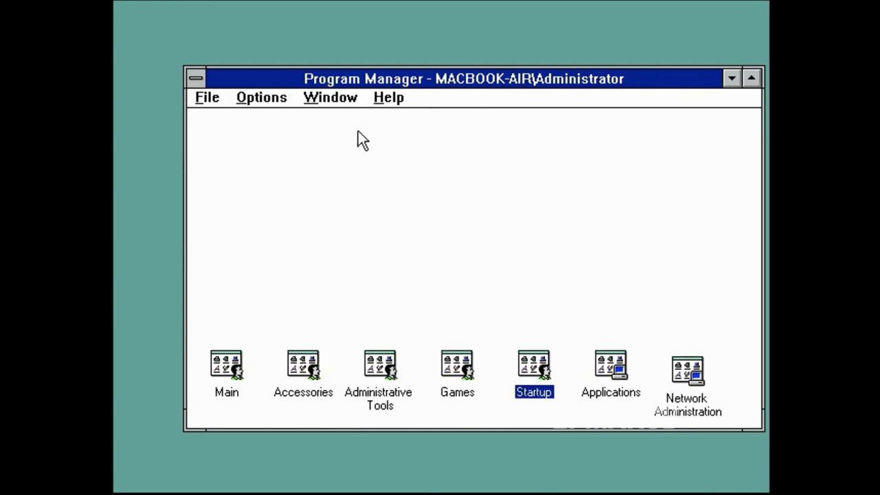
# - Shut down Windows NT 3.51 with restart
pyautogui.click(196, 78)
pyautogui.click(210, 222)
pyautogui.click(376, 260)
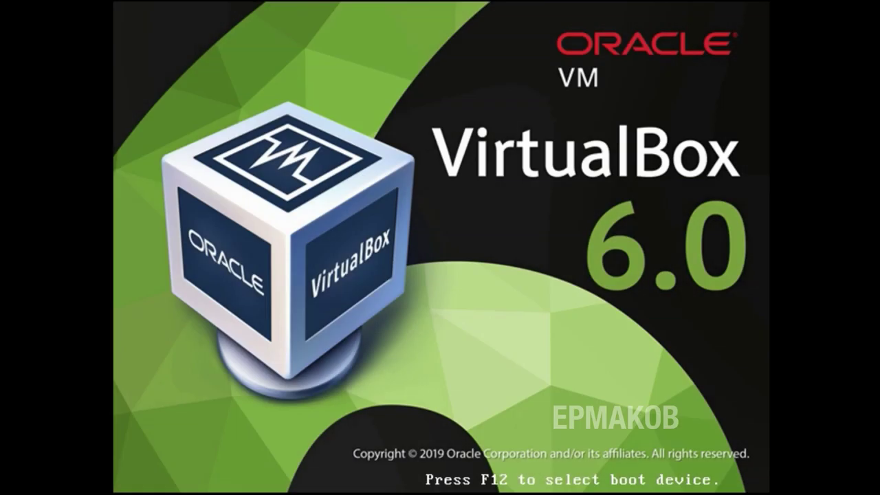
# - Boot Windows NT 3.51, log on with an empty password and launch File Manager
pyautogui.press('Return')
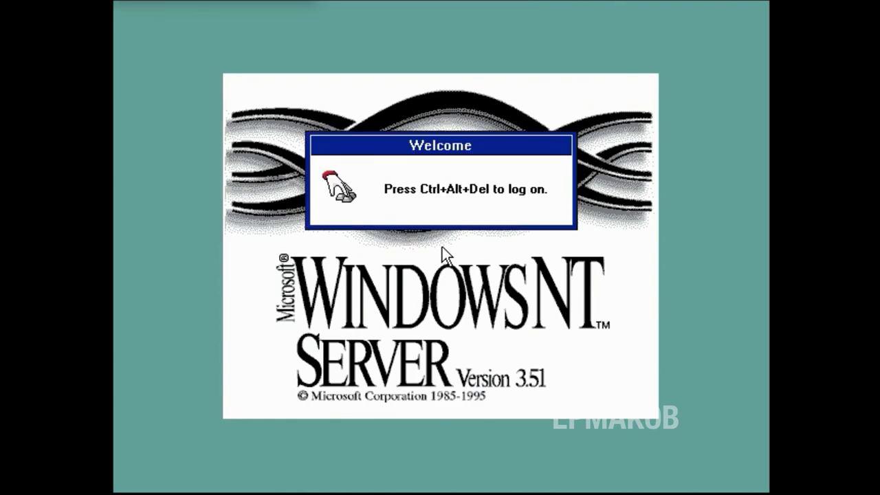
pyautogui.hotkey('ctrl', 'alt', 'Delete')
pyautogui.click(415, 254)
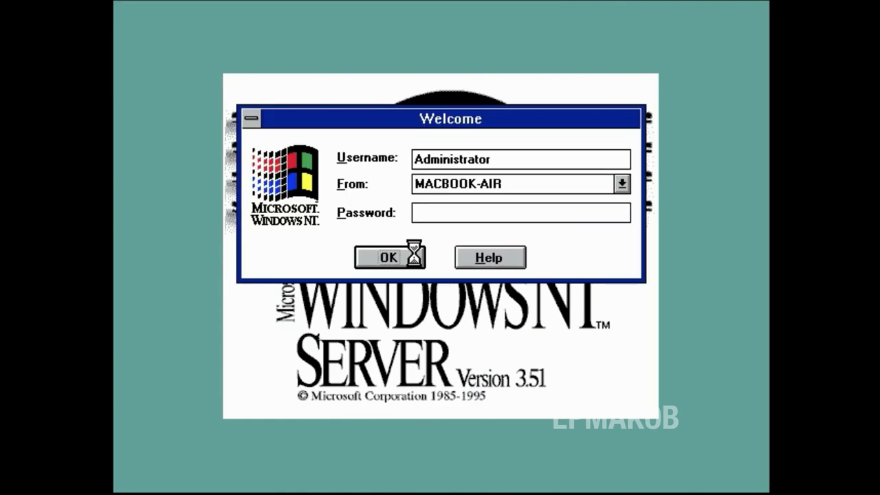
pyautogui.doubleClick(227, 373)
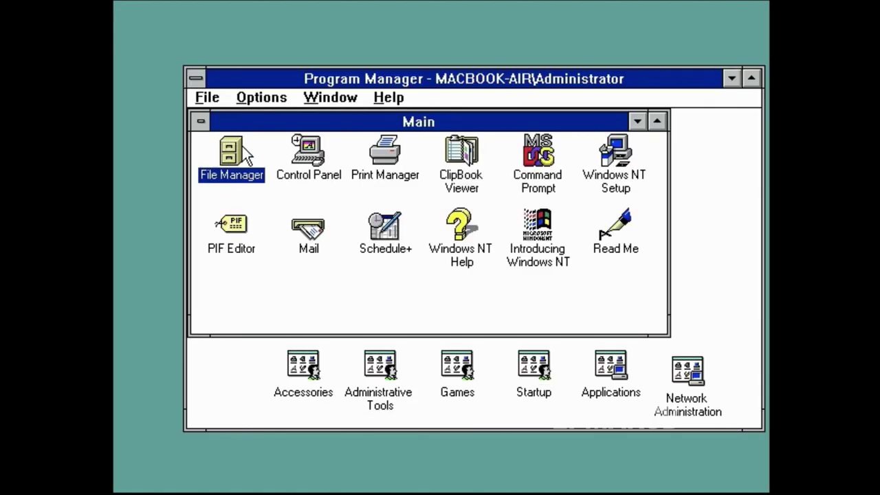
pyautogui.doubleClick(232, 155)
# - Run winnt32 /b from D:\I386 on the NT 4.0 disc, copy the files and restart
pyautogui.click(327, 58)
pyautogui.click(316, 91)
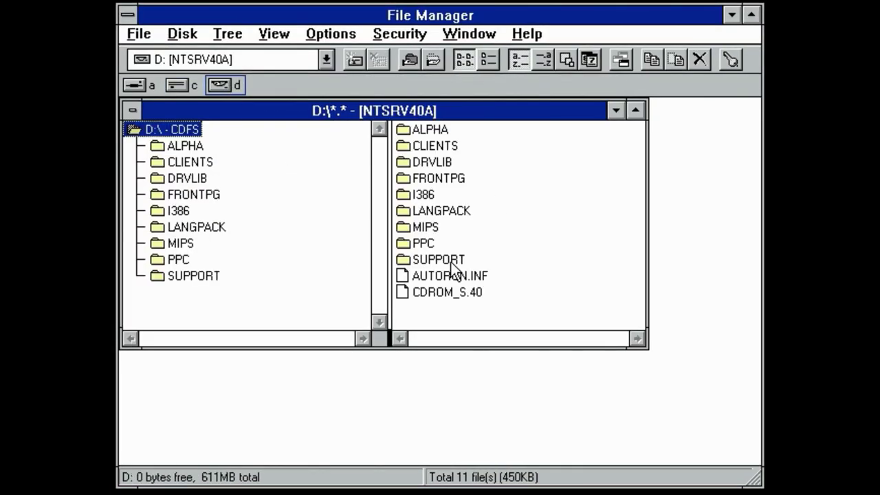
pyautogui.press('i')
pyautogui.click(401, 338)
pyautogui.doubleClick(447, 275)
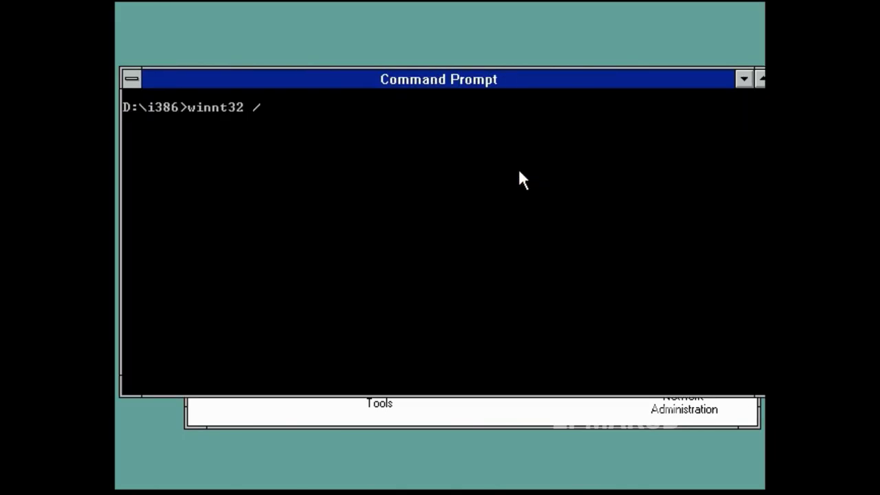
pyautogui.write('b')
pyautogui.press('Return')
pyautogui.click(371, 298)
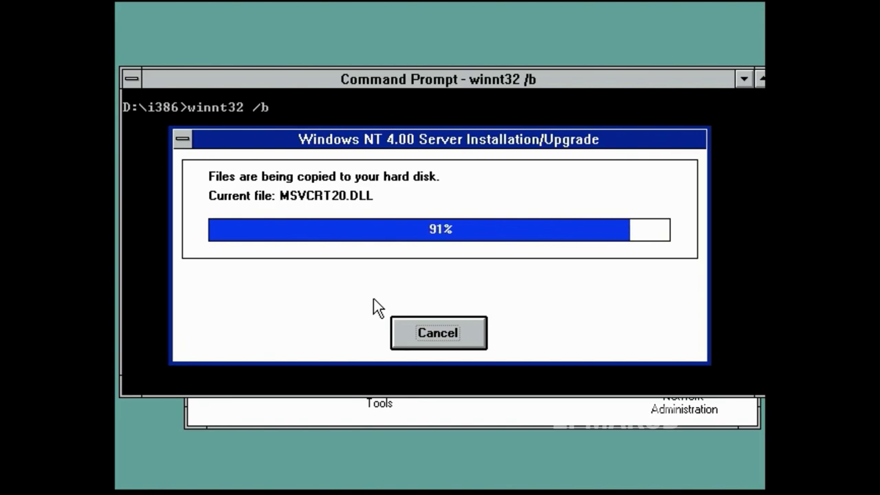
pyautogui.click(385, 320)
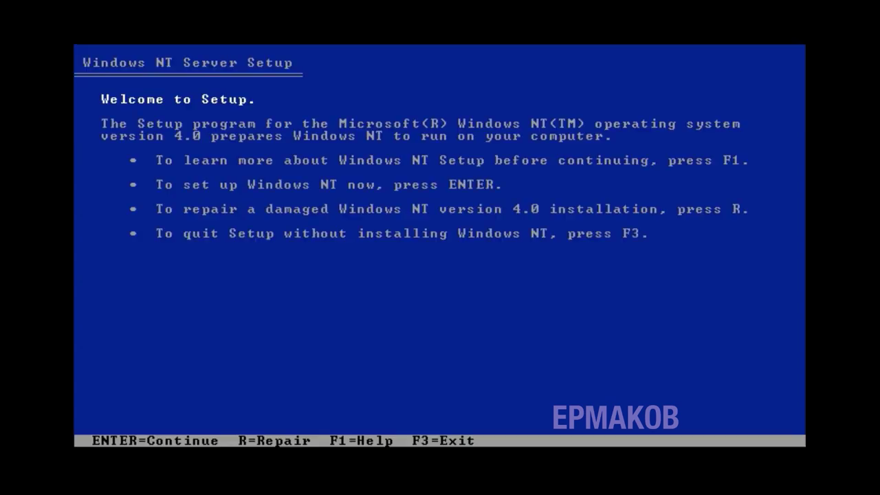
# - Accept the NT 4.0 licence with F8, confirm the disc and advance through the upgrade wizard pages
pyautogui.press('Return')
pyautogui.press('Return')
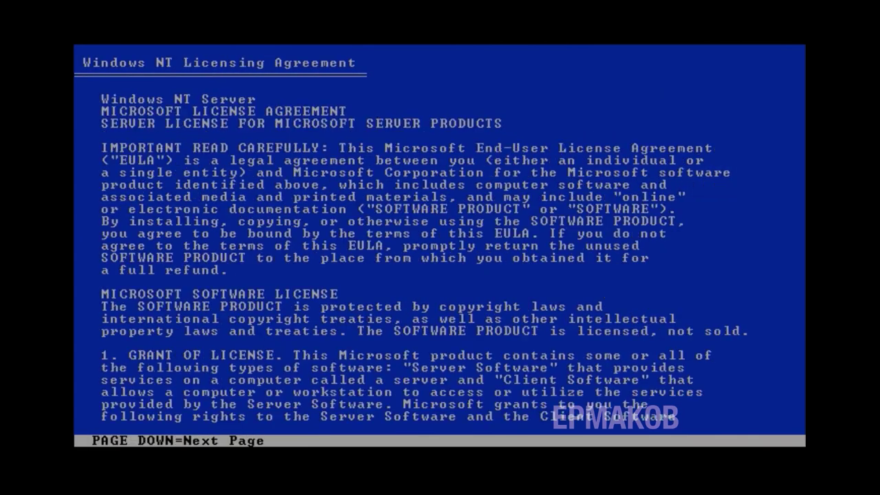
pyautogui.press('pagedown')
pyautogui.press('F8')
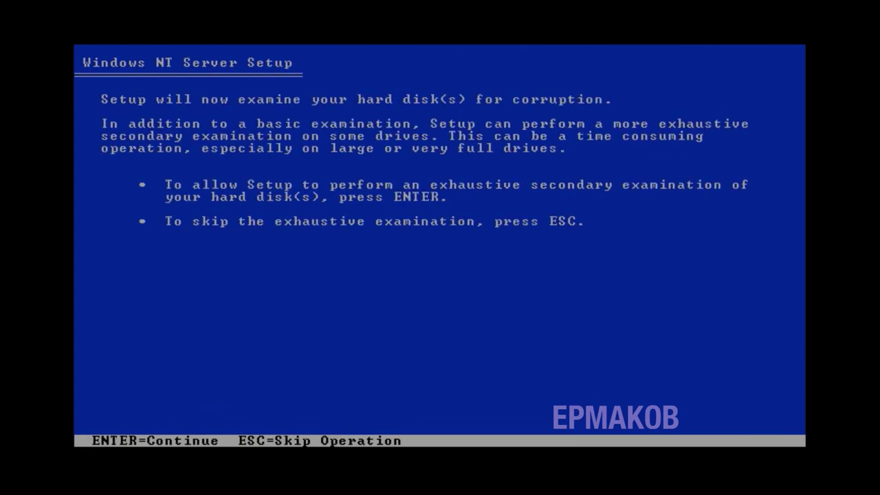
pyautogui.press('Return')
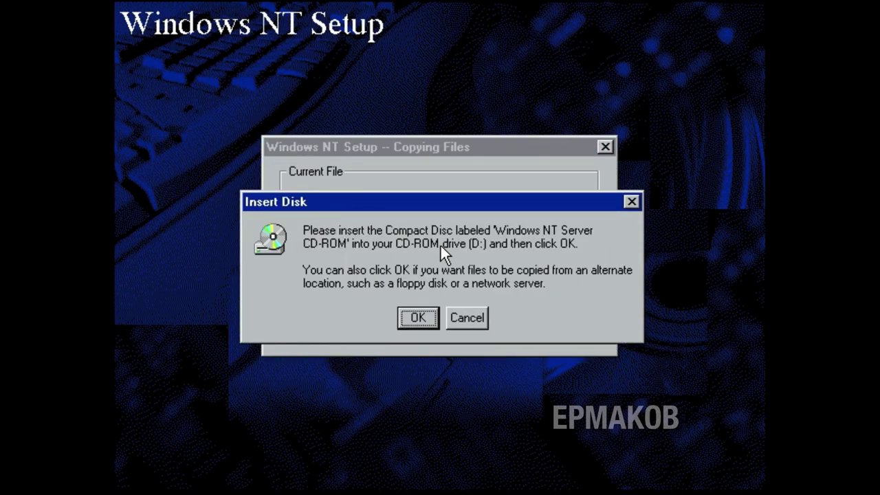
pyautogui.click(419, 311)
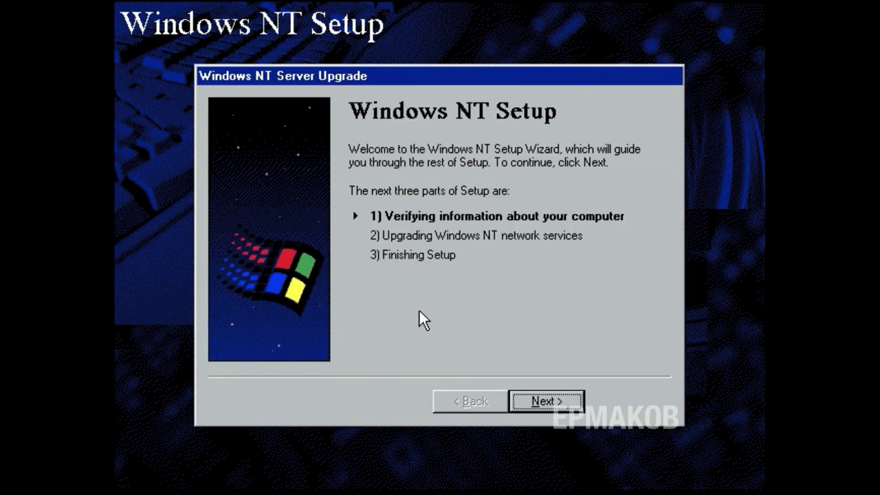
pyautogui.click(547, 401)
pyautogui.click(543, 401)
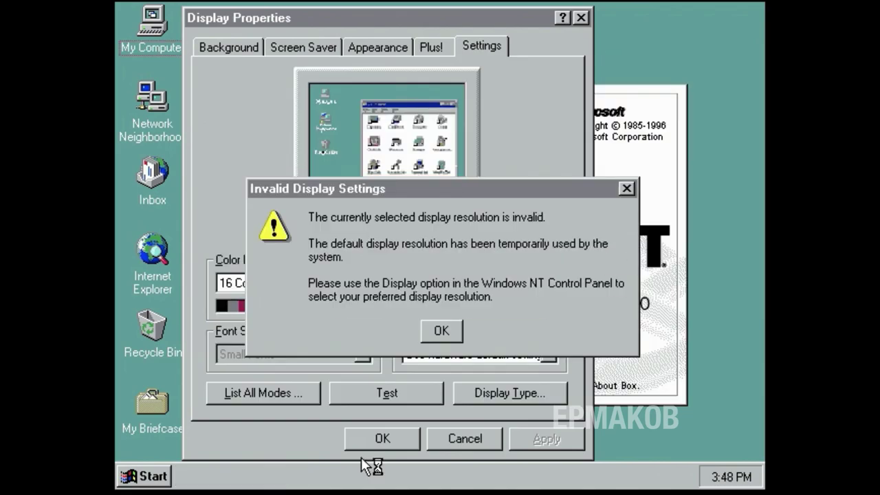
# - Dismiss the invalid resolution warning and look at My Computer's system properties
pyautogui.click(442, 331)
pyautogui.click(399, 462)
pyautogui.rightClick(168, 34)
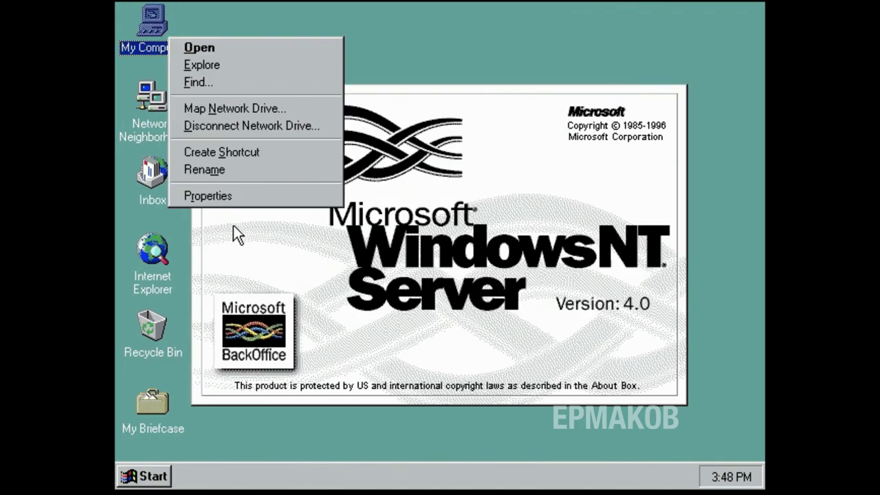
pyautogui.click(226, 196)
pyautogui.click(321, 454)
# - Set the desktop area to 800 by 600 pixels in Display Properties and accept it
pyautogui.rightClick(425, 262)
pyautogui.click(462, 378)
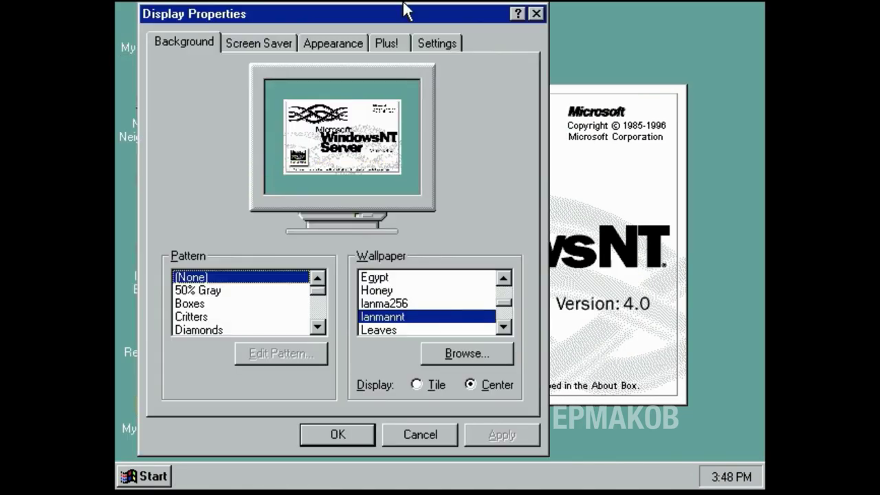
pyautogui.click(434, 41)
pyautogui.click(441, 318)
pyautogui.moveTo(406, 278); pyautogui.dragTo(464, 278)
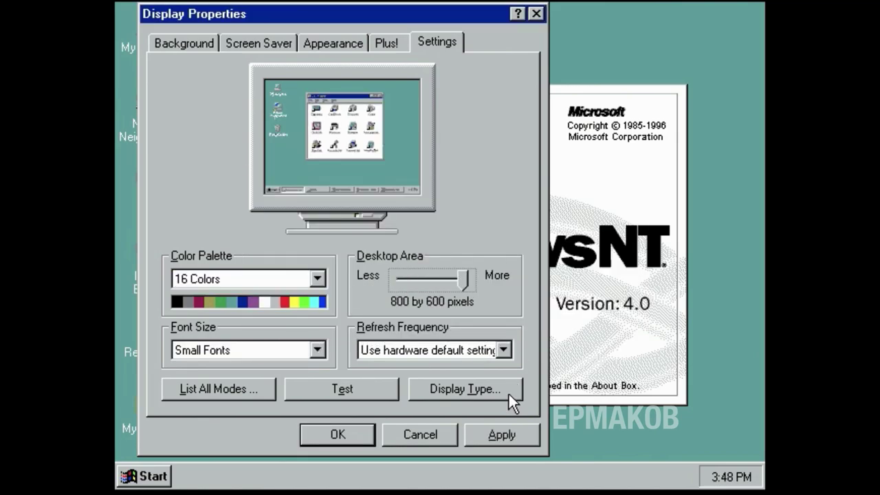
pyautogui.click(337, 434)
pyautogui.click(414, 291)
pyautogui.click(292, 351)
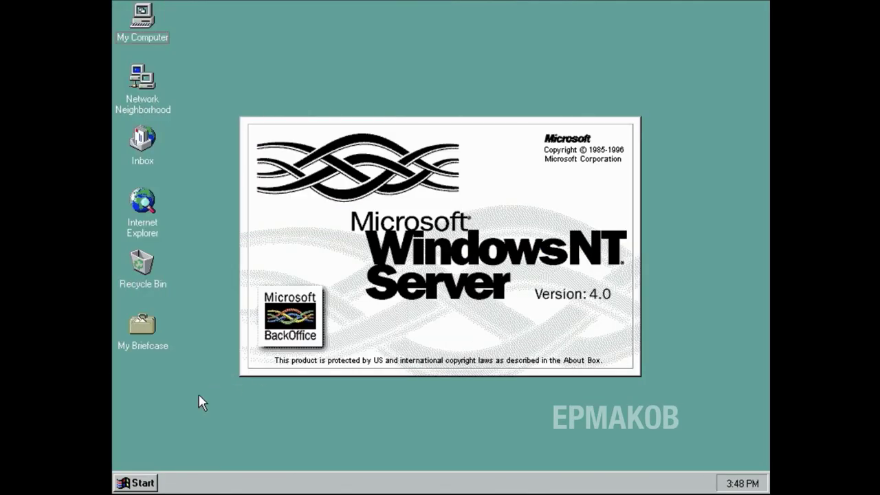
# - Launch FreeCell from the Start menu, then close it
pyautogui.click(136, 483)
pyautogui.moveTo(187, 293)
pyautogui.moveTo(304, 290)
pyautogui.moveTo(457, 19)
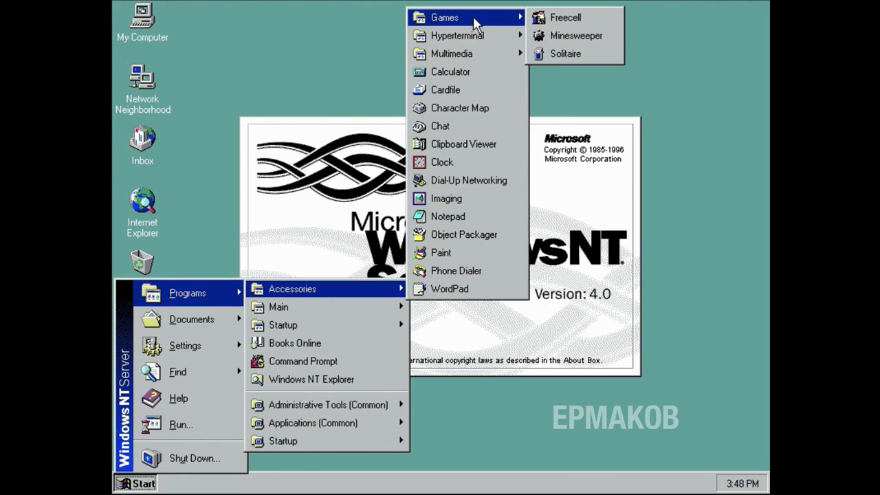
pyautogui.click(563, 17)
pyautogui.click(664, 48)
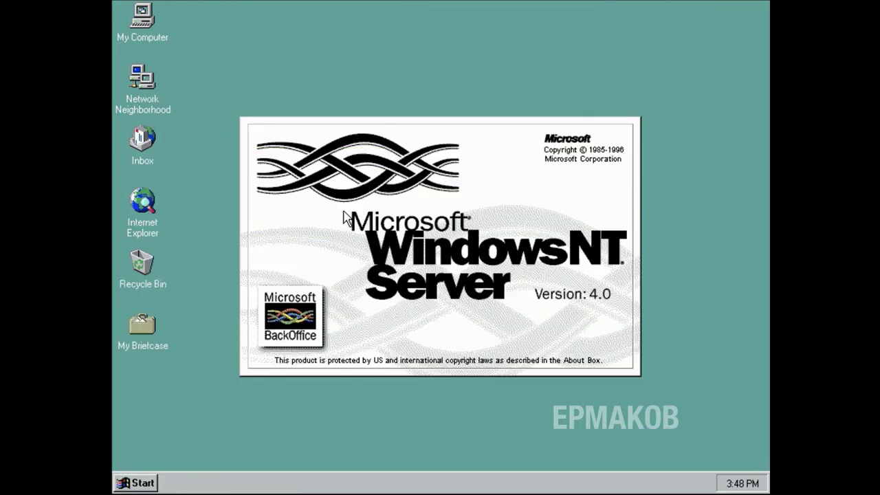
# - Show the Windows NT version information via Run, then browse Network Neighborhood
pyautogui.press('super+r')
pyautogui.write('wonver')
pyautogui.press('Return')
pyautogui.press('Return')
pyautogui.doubleClick(146, 80)
pyautogui.click(580, 64)
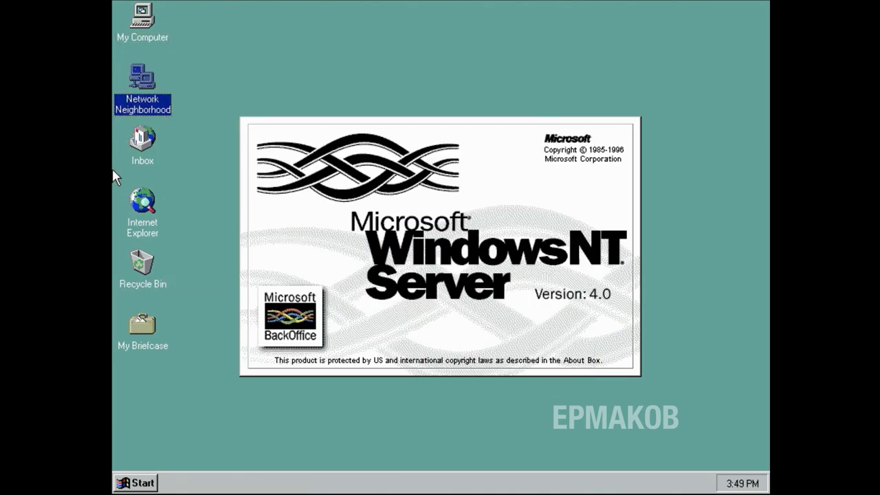
# - Try loading vk.com in Internet Explorer, check its version, then open drive C:
pyautogui.doubleClick(146, 196)
pyautogui.write('vk.com')
pyautogui.press('Return')
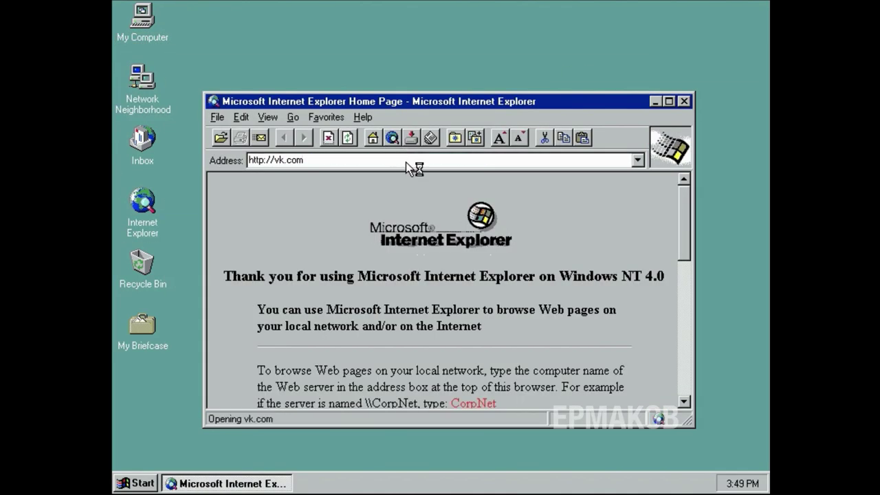
pyautogui.click(437, 274)
pyautogui.click(362, 117)
pyautogui.click(369, 153)
pyautogui.click(451, 443)
pyautogui.click(684, 101)
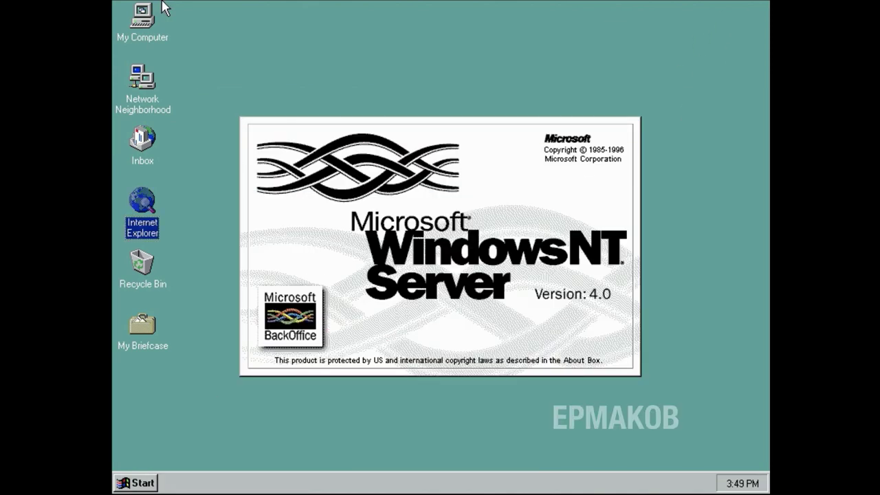
pyautogui.doubleClick(142, 17)
pyautogui.doubleClick(317, 171)
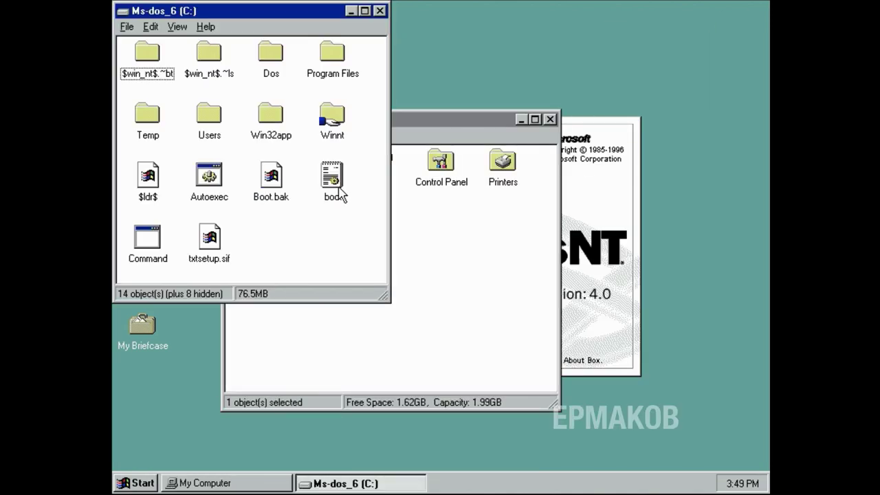
# - Open the Cccp picture from Users\Default in a maximized Paint window
pyautogui.doubleClick(214, 117)
pyautogui.doubleClick(158, 78)
pyautogui.doubleClick(181, 75)
pyautogui.click(321, 10)
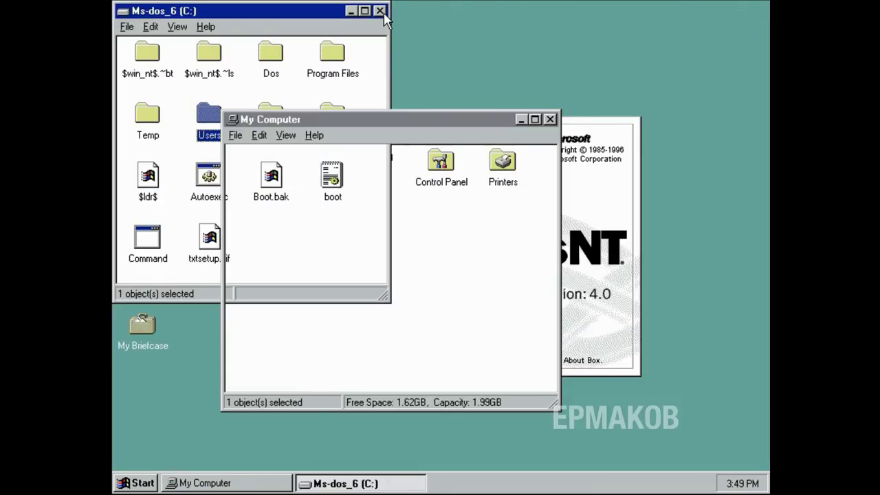
# - In Control Panel, look at the Licensing, Modems, PC Card and Server applets
pyautogui.doubleClick(440, 161)
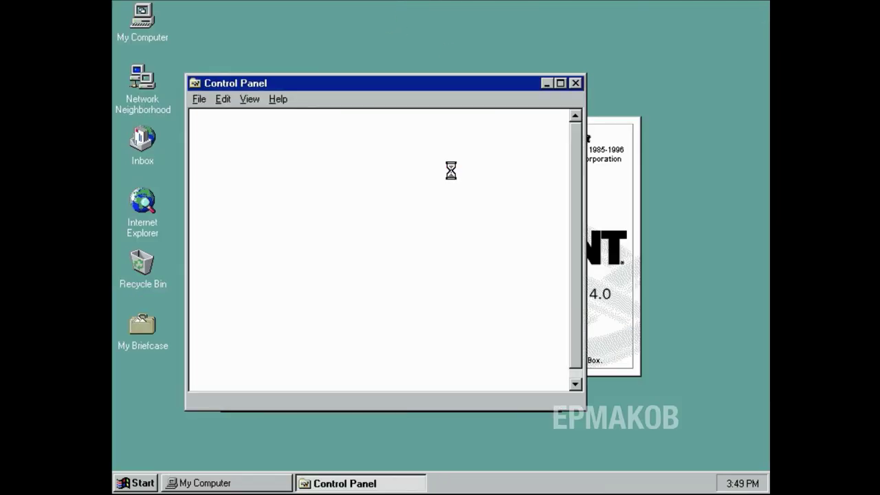
pyautogui.doubleClick(404, 187)
pyautogui.click(567, 205)
pyautogui.doubleClick(455, 215)
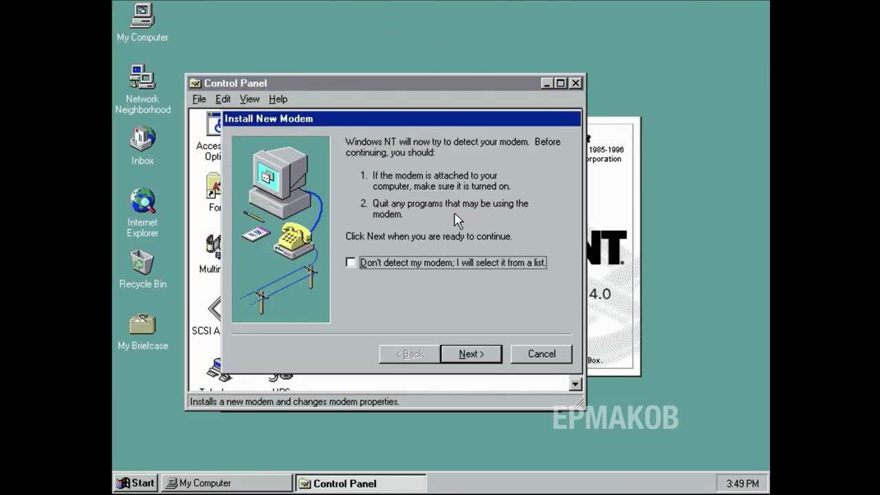
pyautogui.click(513, 358)
pyautogui.doubleClick(350, 278)
pyautogui.click(300, 83)
pyautogui.doubleClick(283, 334)
pyautogui.click(399, 106)
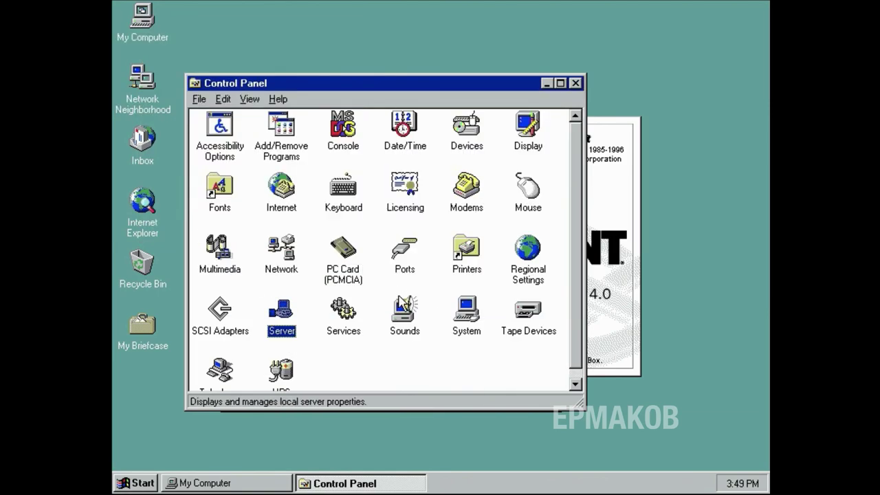
# - Look at Services, Tape Devices, Console and Display, then close Control Panel and My Computer
pyautogui.doubleClick(351, 306)
pyautogui.moveTo(504, 169); pyautogui.dragTo(504, 255)
pyautogui.click(594, 101)
pyautogui.doubleClick(528, 323)
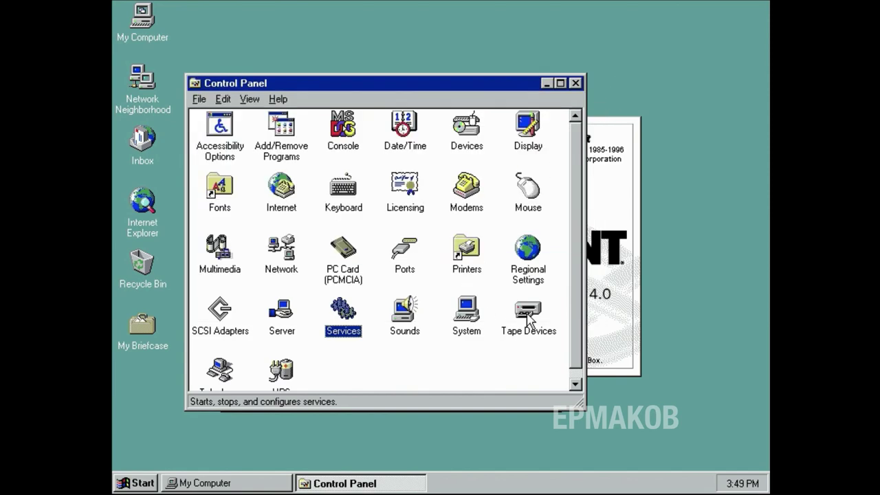
pyautogui.click(488, 304)
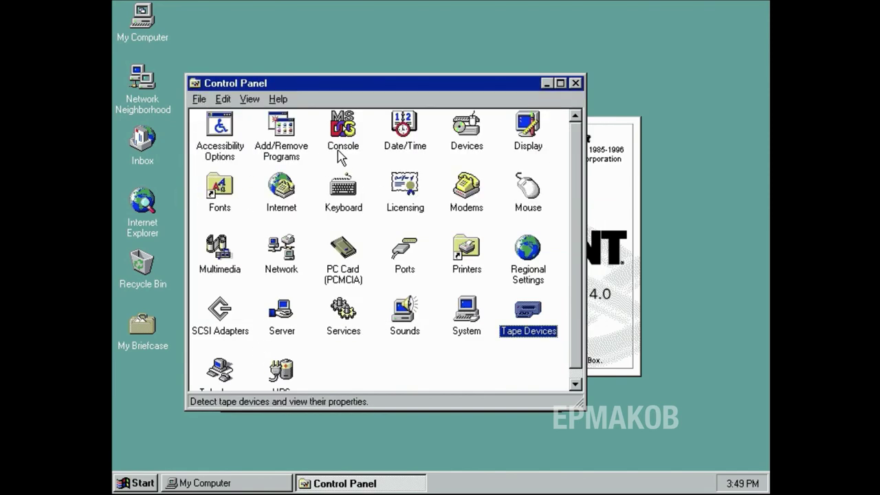
pyautogui.doubleClick(340, 141)
pyautogui.click(517, 96)
pyautogui.doubleClick(528, 127)
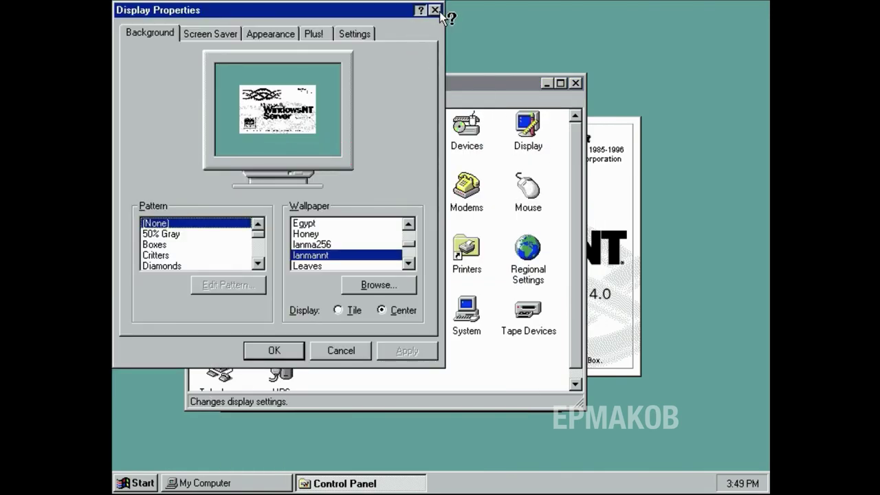
pyautogui.click(435, 10)
pyautogui.click(575, 83)
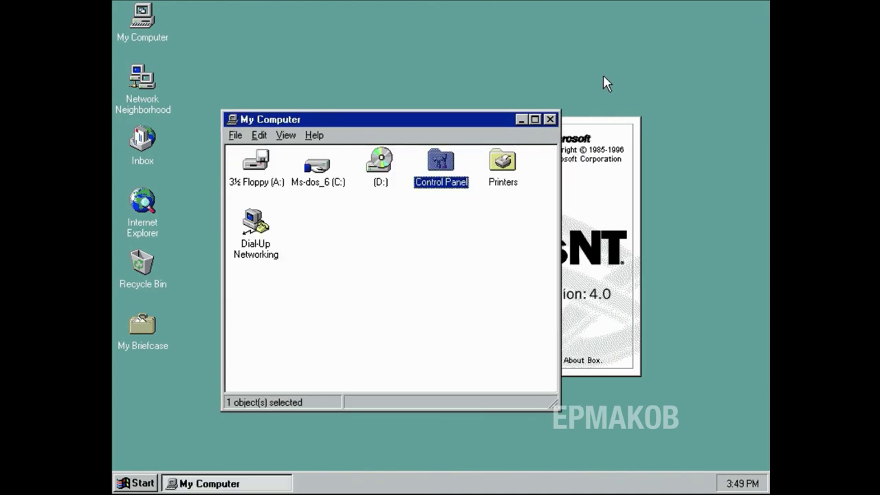
pyautogui.click(550, 119)
# - Open and close Windows NT Help, then launch Cardfile
pyautogui.click(137, 484)
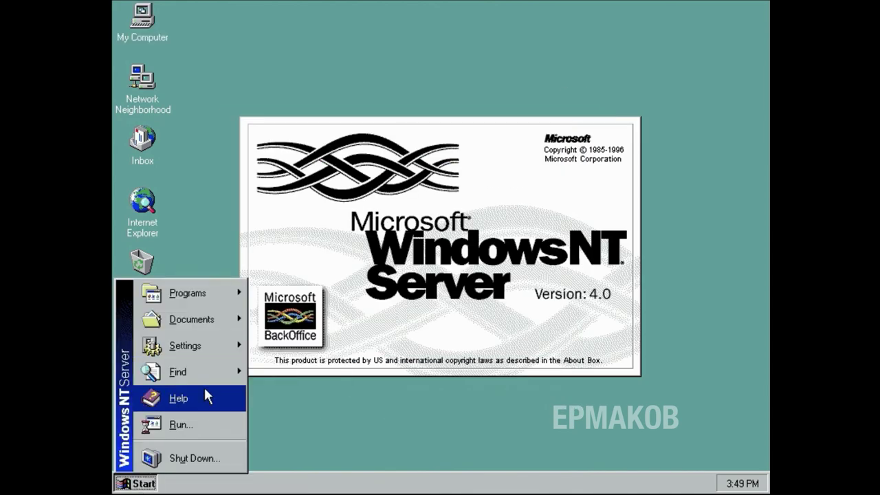
pyautogui.click(186, 399)
pyautogui.click(621, 51)
pyautogui.click(137, 483)
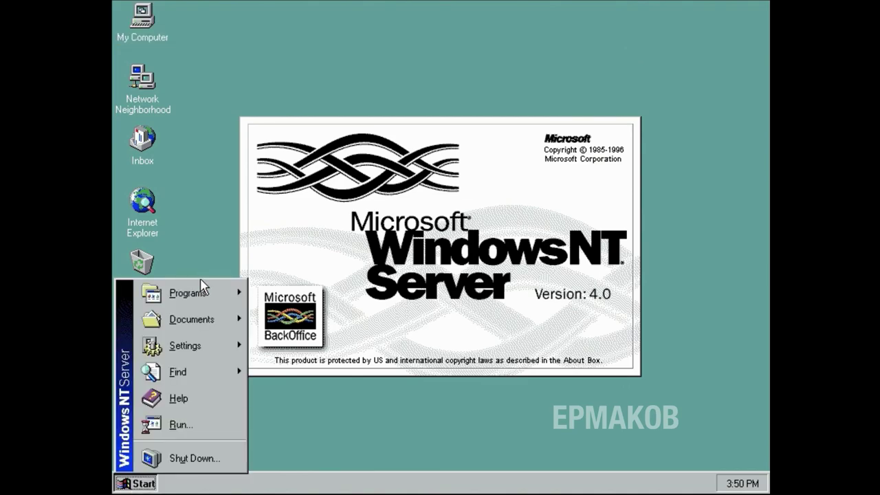
pyautogui.moveTo(196, 293)
pyautogui.moveTo(328, 292)
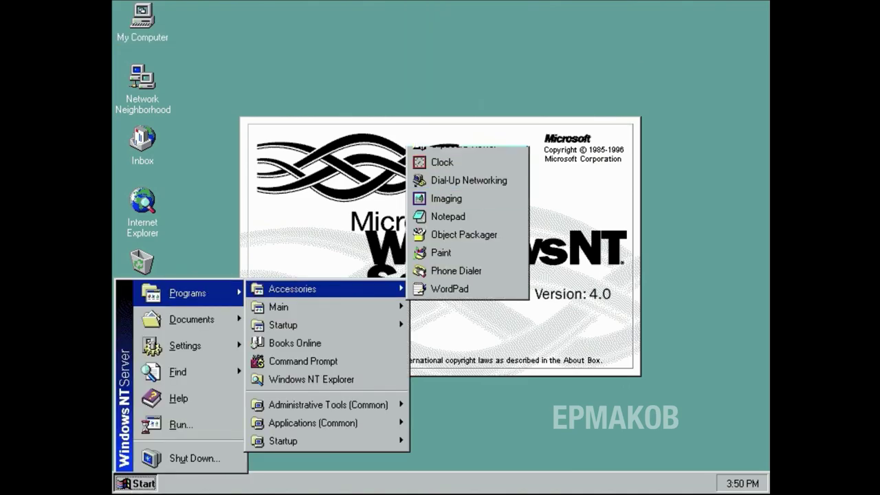
pyautogui.click(474, 88)
# - Launch Calculator, then close both Calculator and Cardfile
pyautogui.click(139, 484)
pyautogui.moveTo(213, 291)
pyautogui.moveTo(305, 288)
pyautogui.click(472, 86)
pyautogui.click(328, 11)
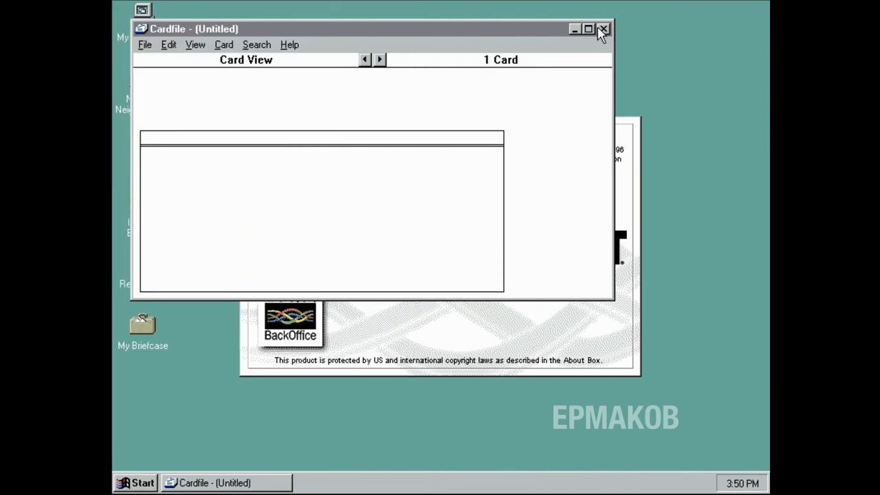
pyautogui.click(603, 28)
# - Launch Mail from Start > Programs and confirm its welcome message
pyautogui.click(137, 483)
pyautogui.moveTo(197, 291)
pyautogui.moveTo(301, 289)
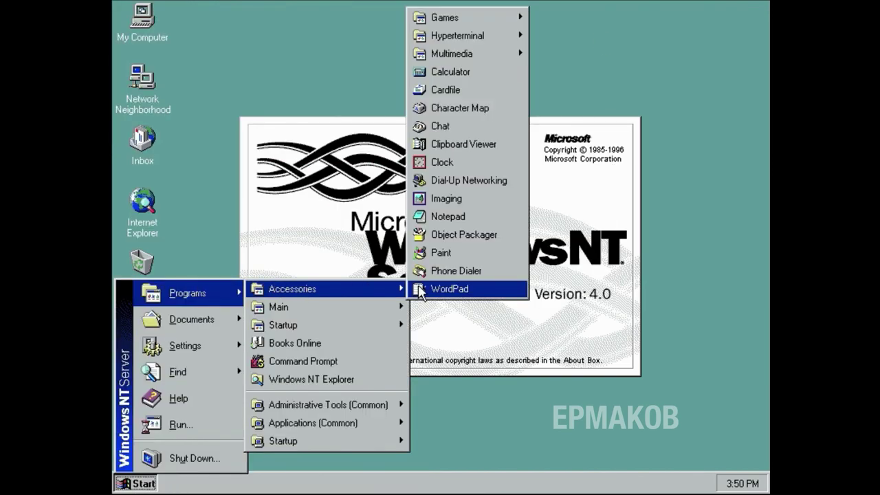
pyautogui.moveTo(394, 327)
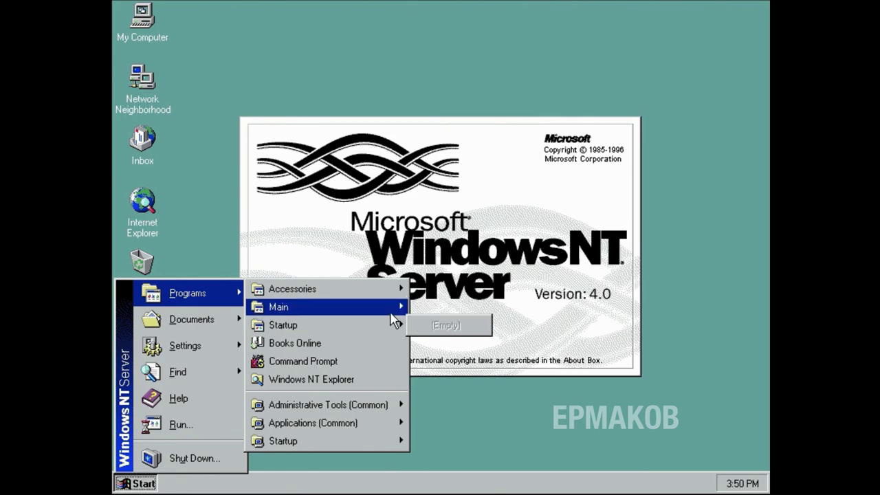
pyautogui.click(437, 307)
pyautogui.click(362, 276)
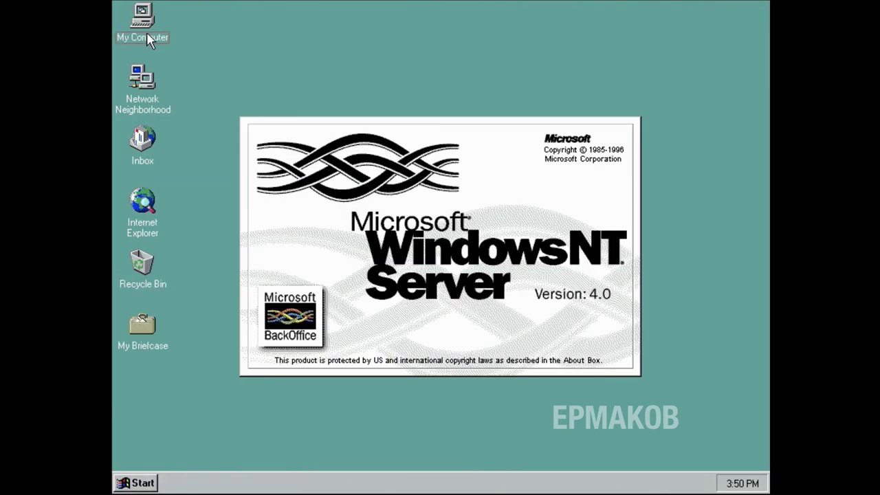
pyautogui.doubleClick(147, 39)
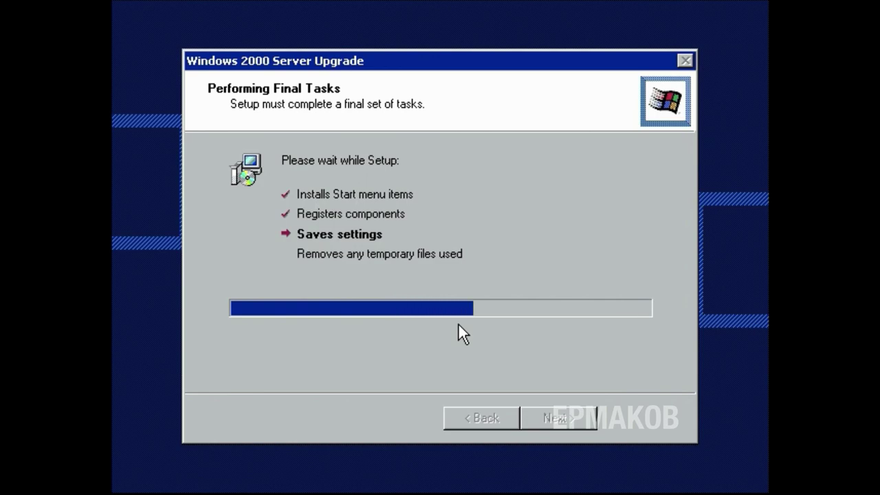
# - Restart into Windows 2000, dismiss the NTFS error and start a manual Internet Connection Wizard setup
pyautogui.click(459, 326)
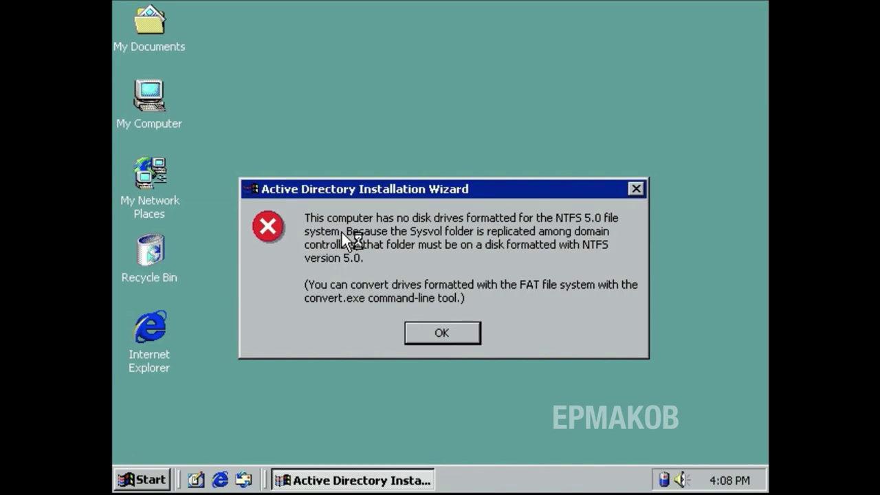
pyautogui.click(436, 336)
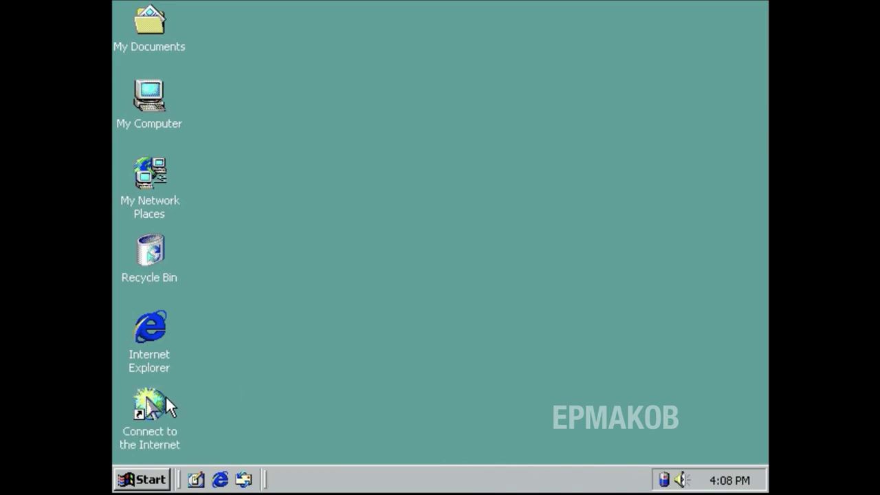
pyautogui.doubleClick(153, 407)
pyautogui.click(485, 278)
pyautogui.press('Return')
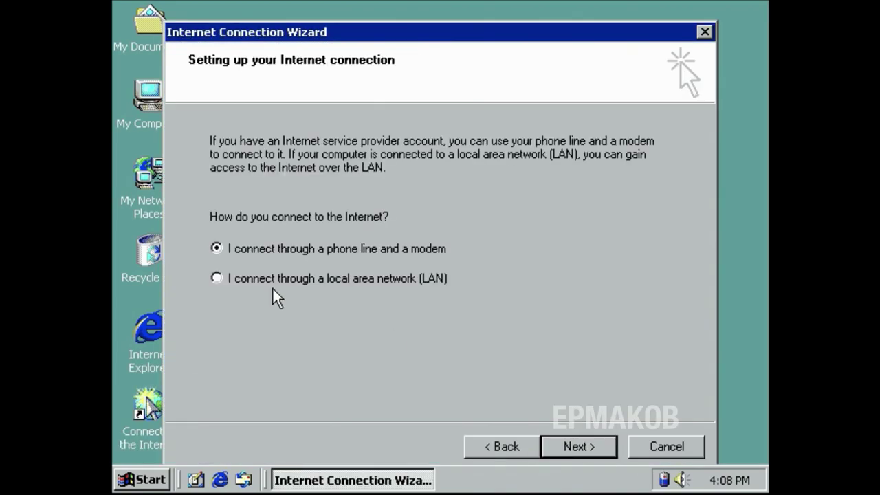
pyautogui.click(580, 447)
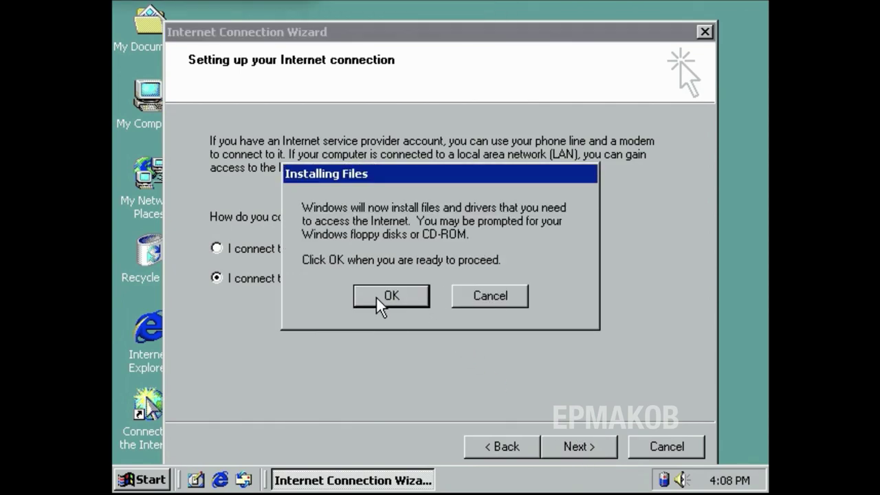
# - Cancel the wizard's file installation prompt and confirm closing the unfinished wizard
pyautogui.press('Escape')
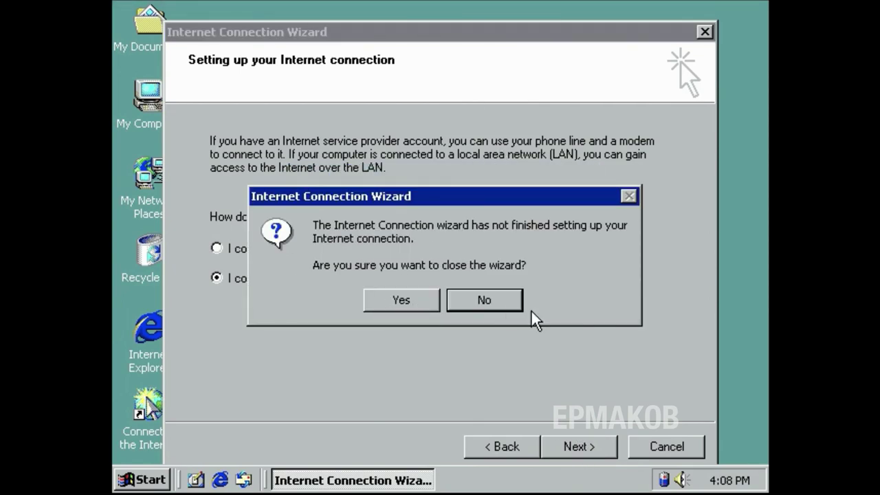
pyautogui.click(476, 306)
pyautogui.click(600, 454)
pyautogui.click(408, 299)
pyautogui.click(411, 302)
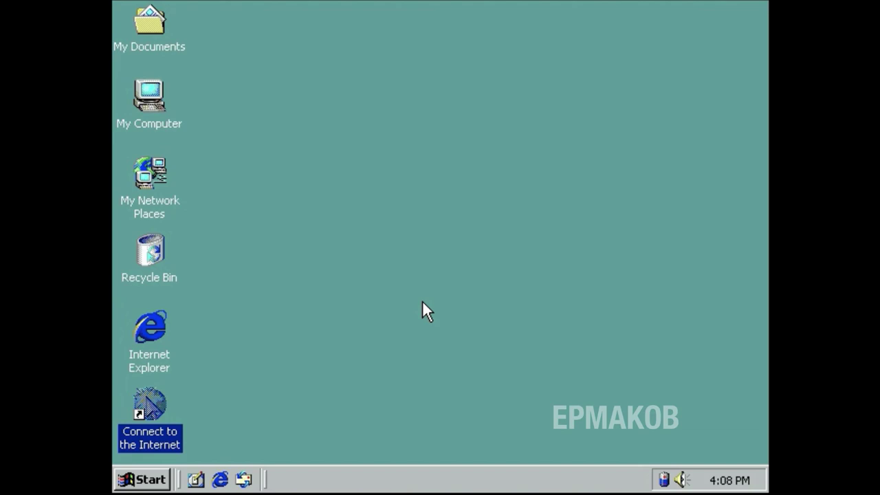
# - Browse to C:\USERS\DEFAULT and try opening CCCP.BMP, dismissing the file-not-found errors
pyautogui.doubleClick(166, 97)
pyautogui.doubleClick(448, 155)
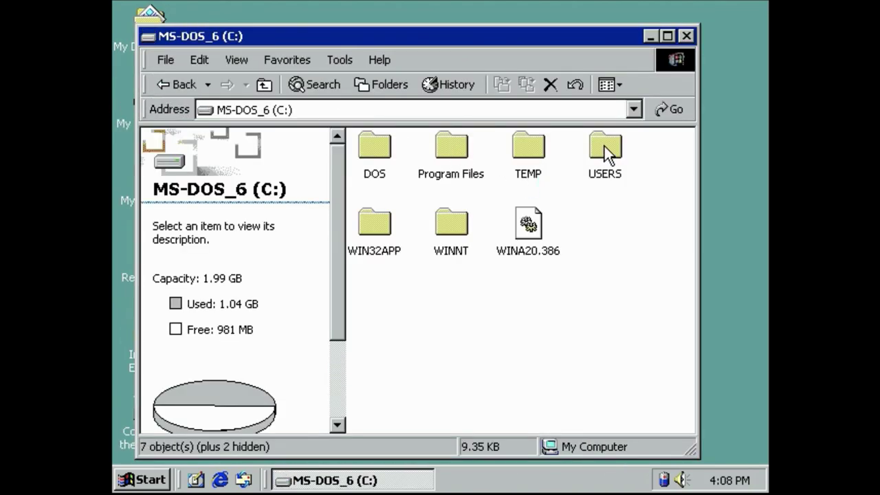
pyautogui.doubleClick(605, 146)
pyautogui.doubleClick(383, 147)
pyautogui.doubleClick(386, 148)
pyautogui.press('Return')
pyautogui.rightClick(390, 141)
pyautogui.click(417, 156)
pyautogui.click(439, 293)
# - Move CCCP.BMP to the desktop, open it with Microsoft Paint, then close Paint
pyautogui.click(737, 107)
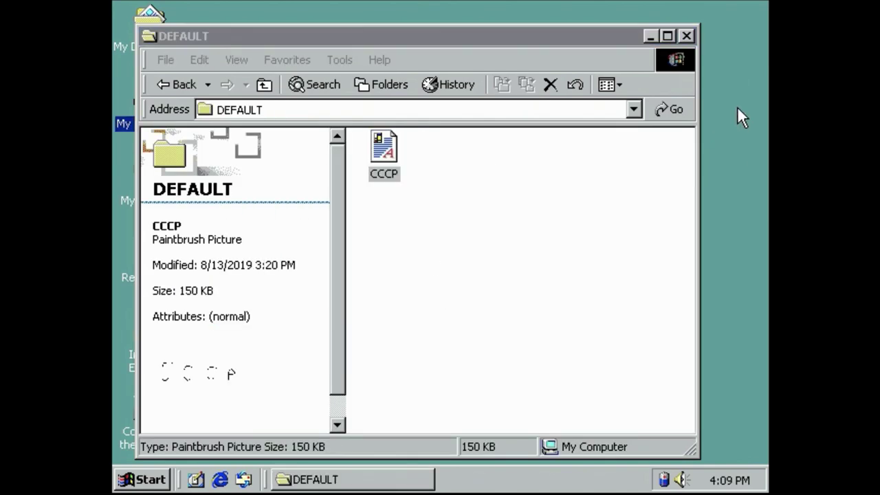
pyautogui.doubleClick(729, 103)
pyautogui.click(427, 306)
pyautogui.click(689, 34)
pyautogui.moveTo(731, 103); pyautogui.dragTo(216, 30)
pyautogui.rightClick(215, 30)
pyautogui.click(272, 76)
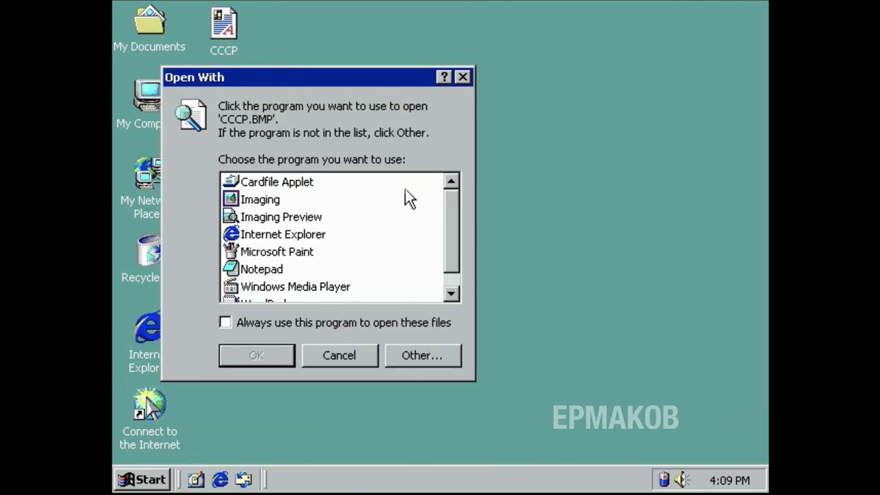
pyautogui.click(277, 251)
pyautogui.click(257, 355)
pyautogui.click(362, 14)
pyautogui.click(759, 10)
# - Open Control Panel from My Computer and accept the current Licensing mode
pyautogui.click(141, 480)
pyautogui.doubleClick(148, 92)
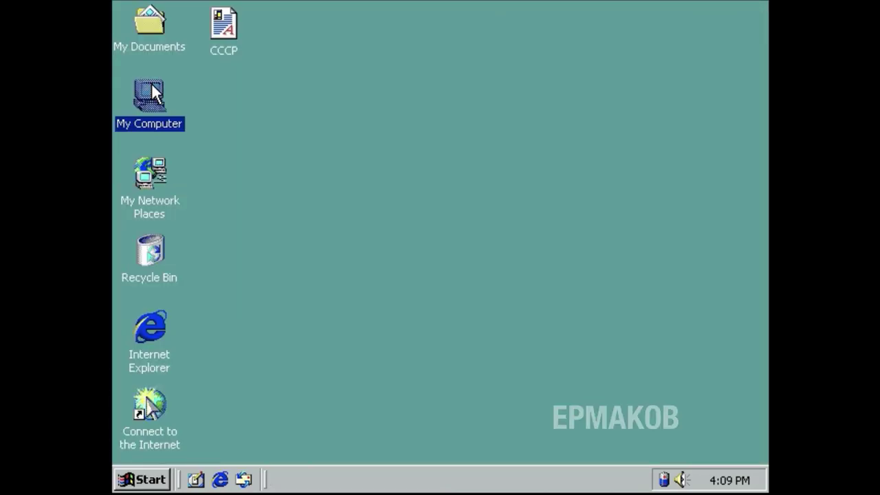
pyautogui.moveTo(257, 39); pyautogui.dragTo(363, 37)
pyautogui.moveTo(224, 24); pyautogui.dragTo(566, 34)
pyautogui.doubleClick(615, 146)
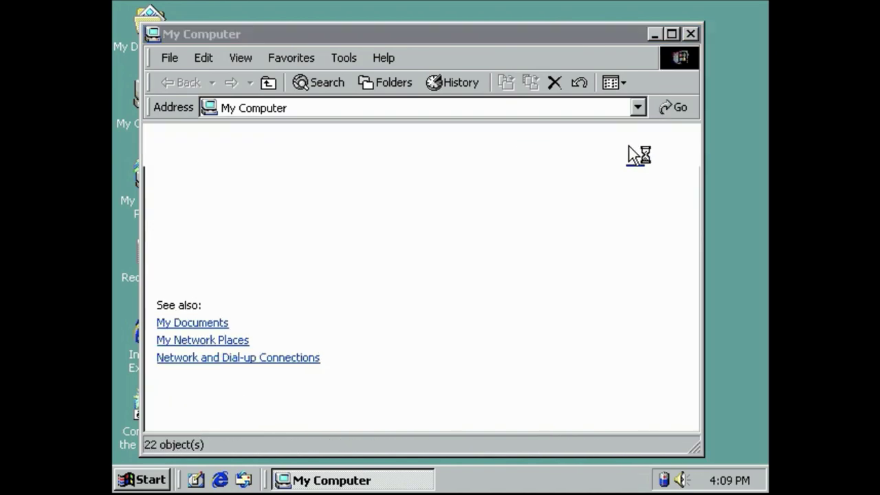
pyautogui.moveTo(695, 261); pyautogui.dragTo(692, 367)
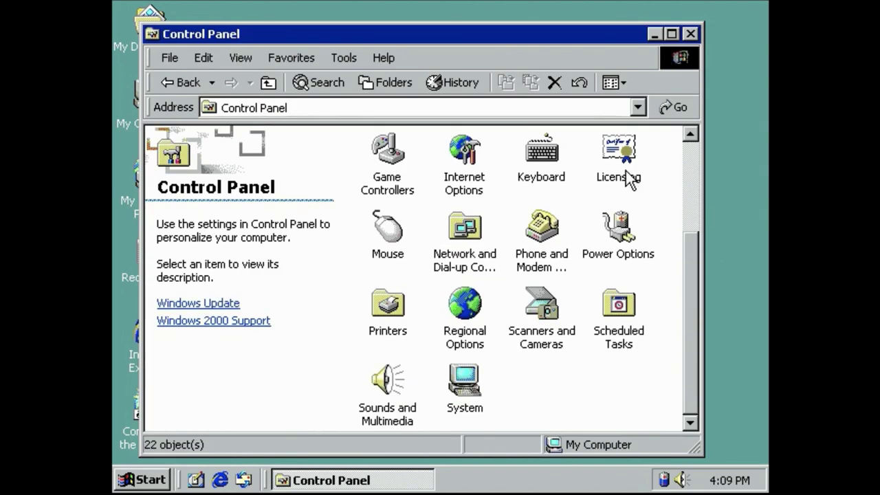
pyautogui.doubleClick(622, 168)
pyautogui.click(626, 182)
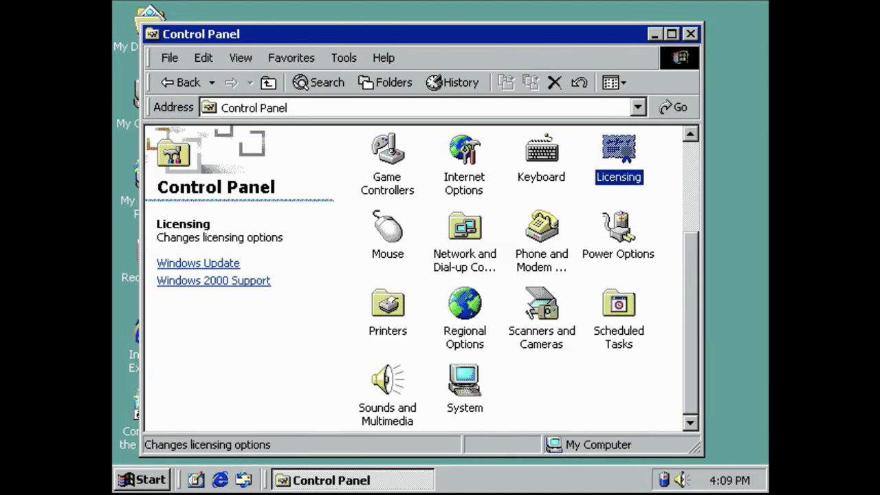
pyautogui.click(690, 33)
pyautogui.click(141, 479)
# - Launch the Clock accessory from Accessories and close it
pyautogui.moveTo(213, 245)
pyautogui.moveTo(408, 243)
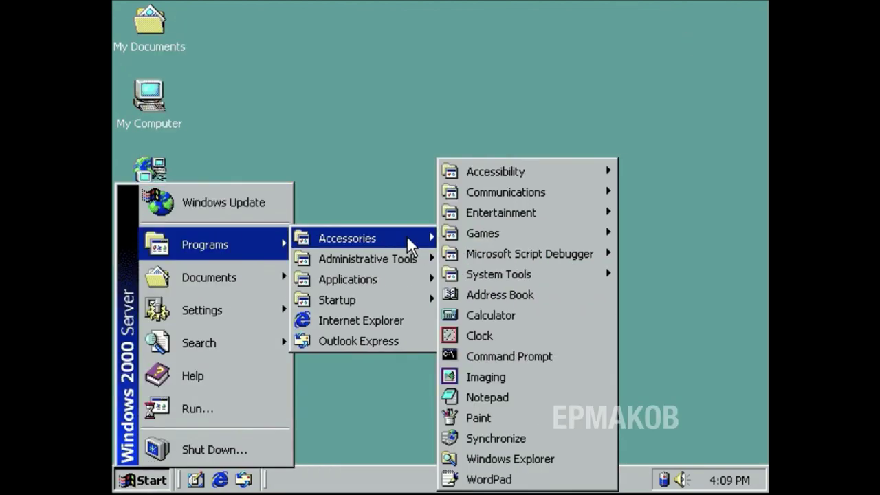
pyautogui.moveTo(570, 178)
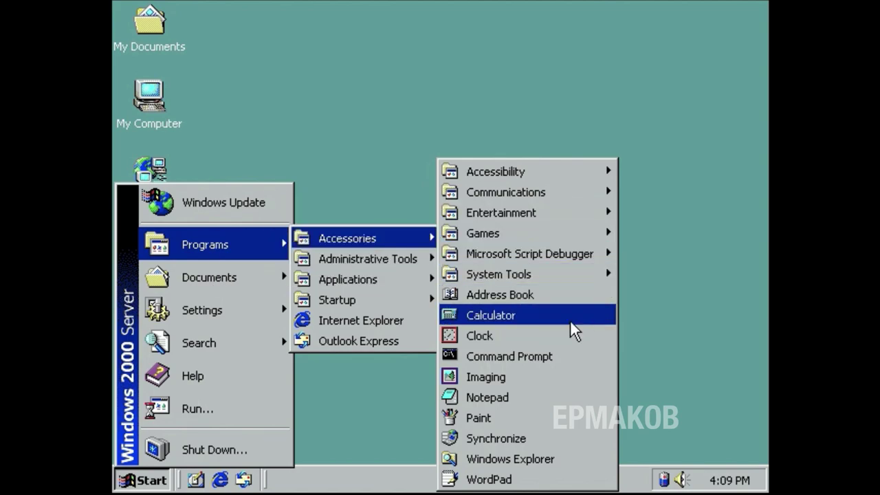
pyautogui.click(566, 339)
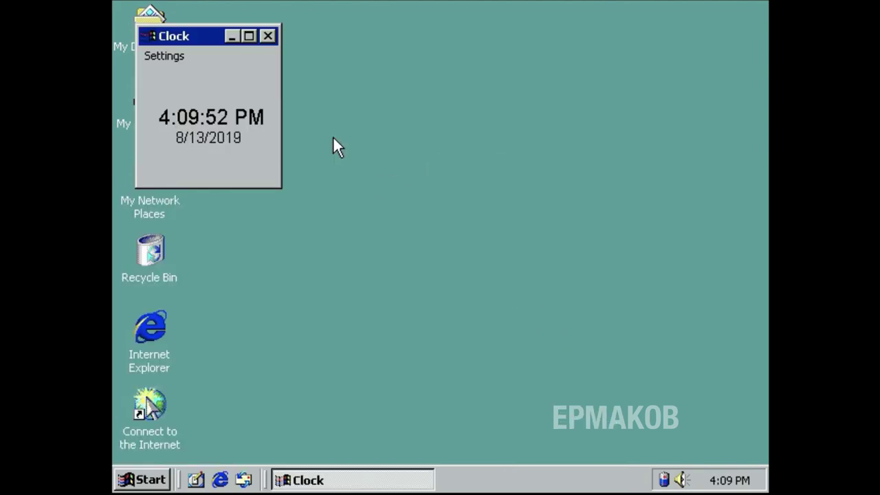
pyautogui.click(269, 37)
# - Open Component Services and Computer Management from Administrative Tools, then close both
pyautogui.click(141, 480)
pyautogui.moveTo(412, 262)
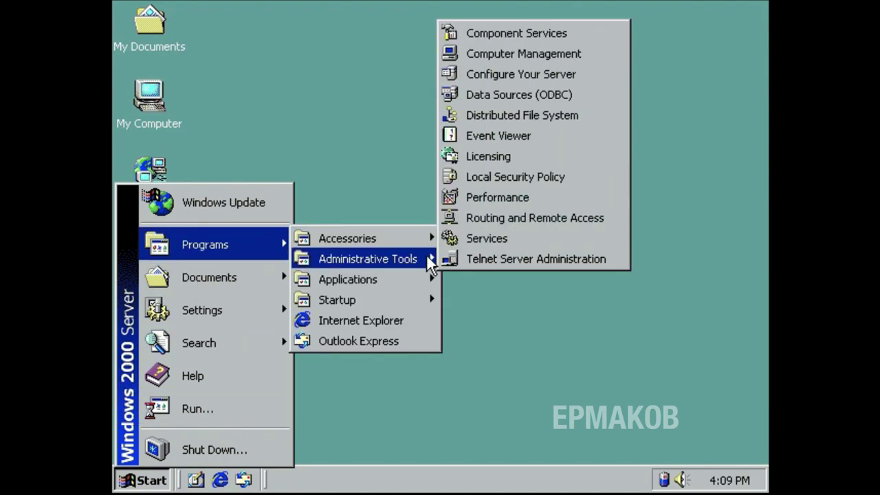
pyautogui.click(507, 33)
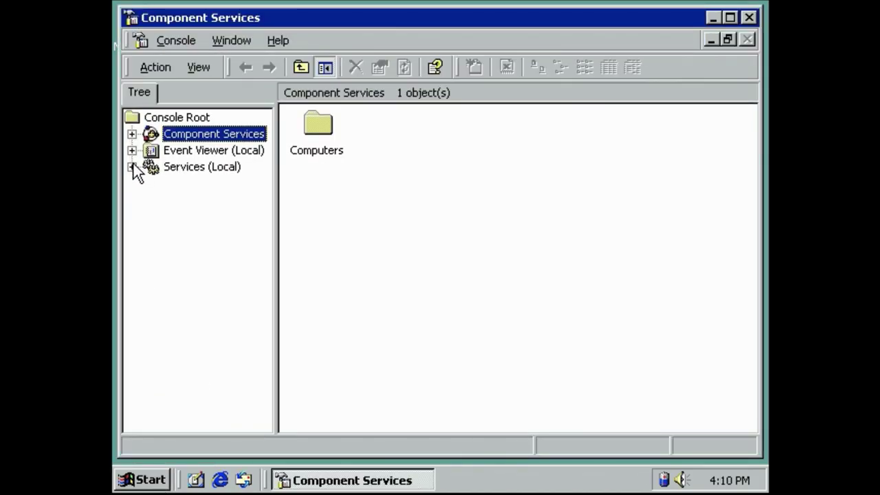
pyautogui.click(137, 480)
pyautogui.moveTo(204, 245)
pyautogui.moveTo(368, 258)
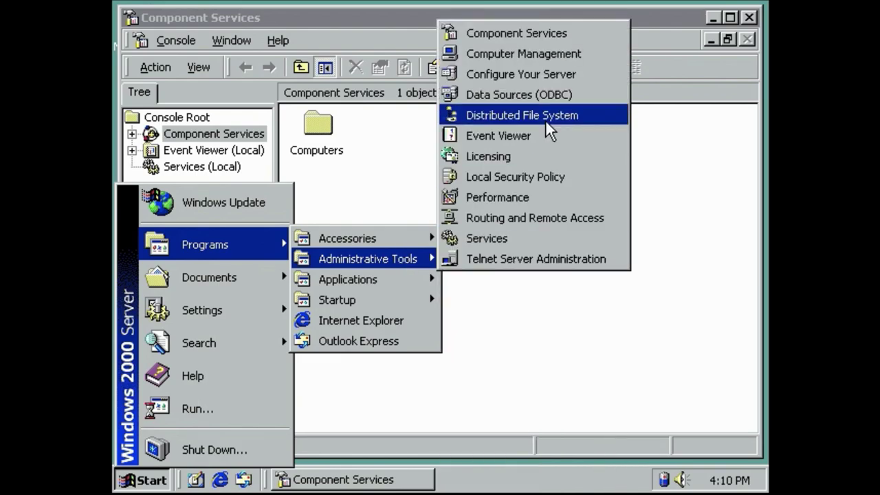
pyautogui.click(573, 69)
pyautogui.click(755, 41)
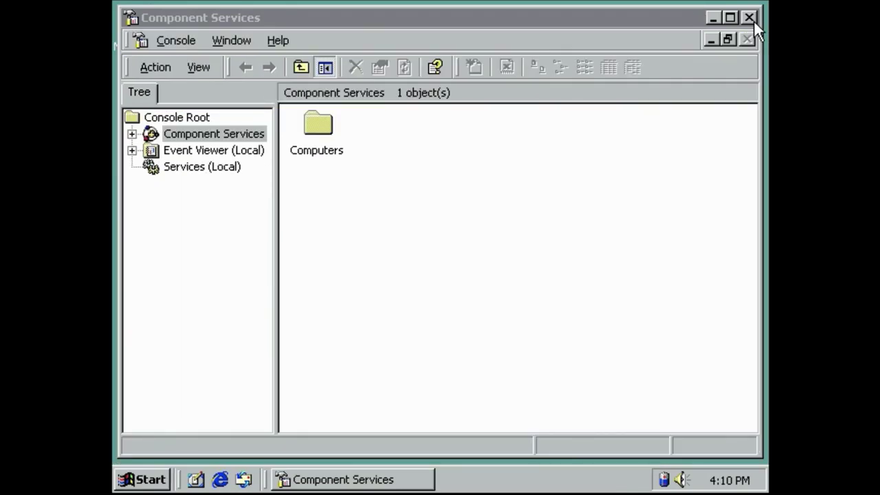
pyautogui.click(749, 17)
# - Open the Distributed File System console and close it
pyautogui.click(137, 479)
pyautogui.moveTo(224, 245)
pyautogui.moveTo(328, 260)
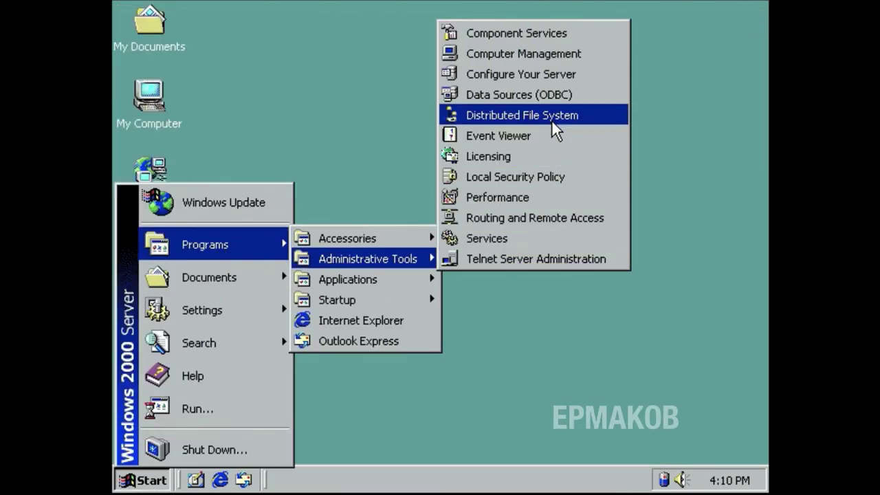
pyautogui.click(552, 121)
pyautogui.click(754, 13)
# - Open the Services console, scroll its list, and close it
pyautogui.click(138, 480)
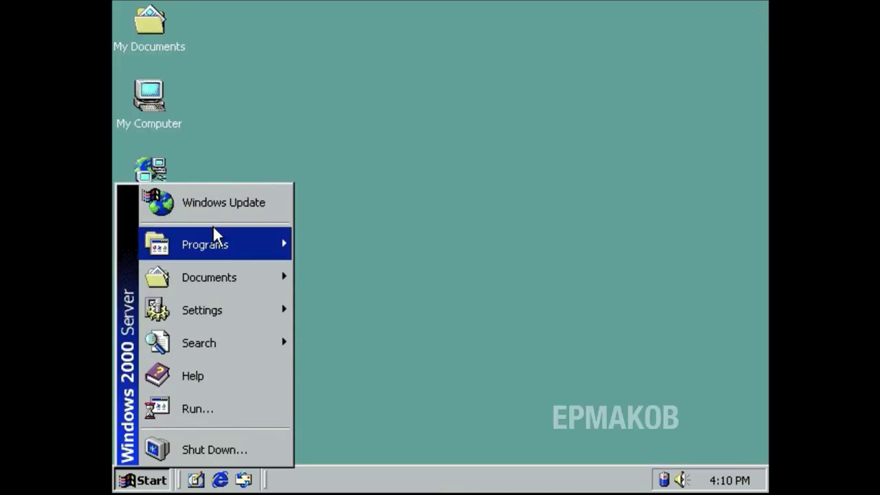
pyautogui.moveTo(213, 244)
pyautogui.moveTo(411, 259)
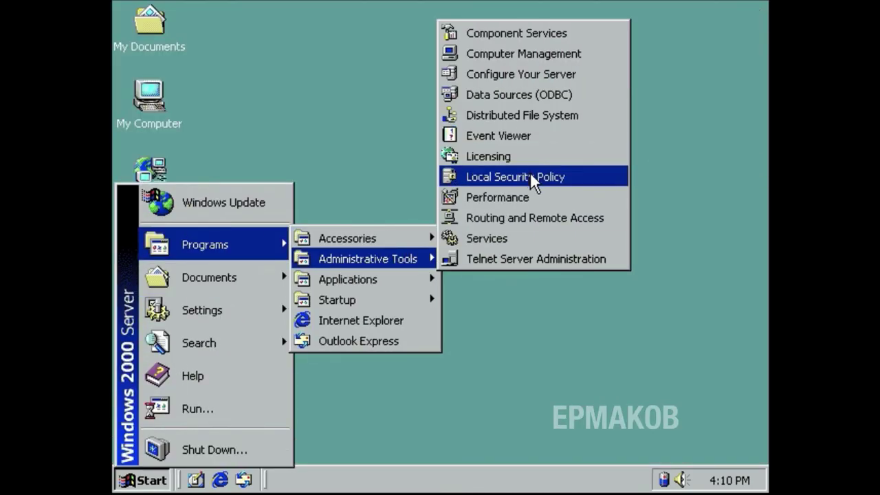
pyautogui.click(141, 479)
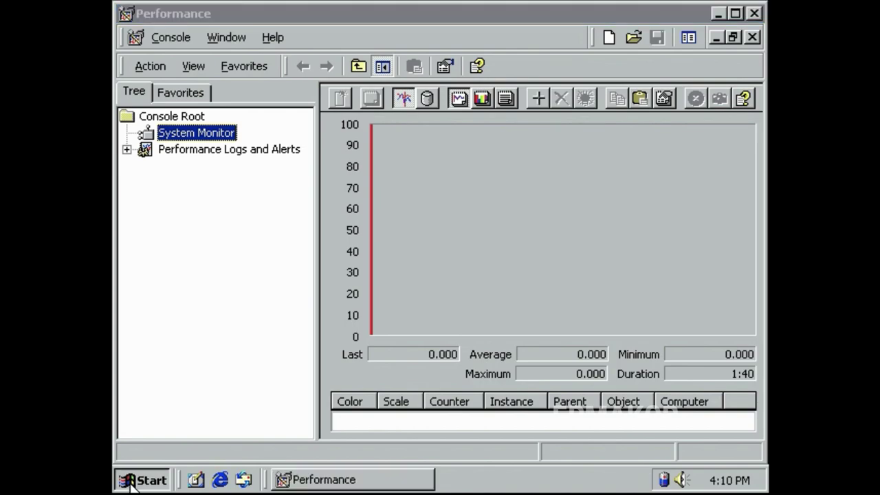
pyautogui.moveTo(229, 245)
pyautogui.moveTo(385, 260)
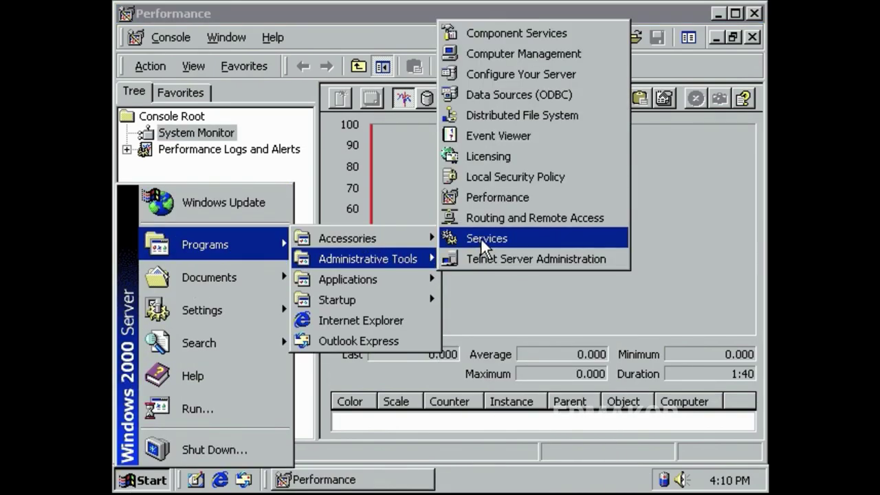
pyautogui.click(483, 237)
pyautogui.scroll(-13, 756, 435)
pyautogui.click(752, 14)
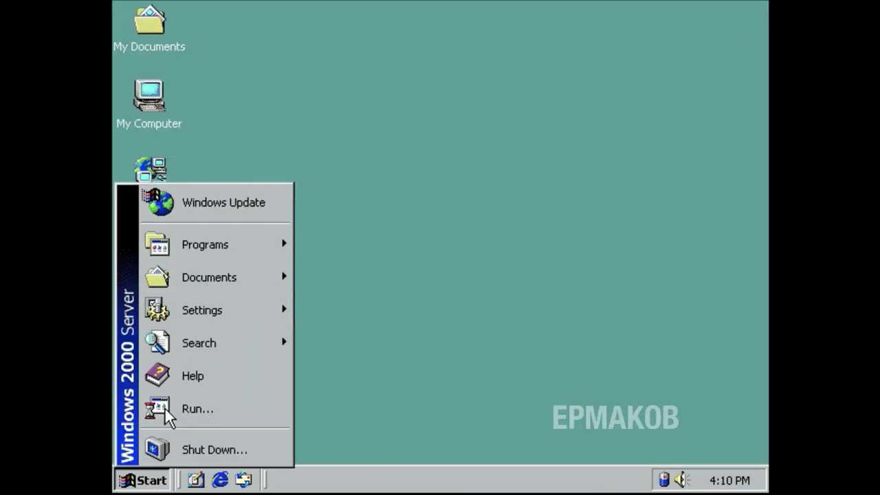
# - Dismiss the programs menu to return to the empty desktop
pyautogui.moveTo(206, 245)
pyautogui.moveTo(363, 263)
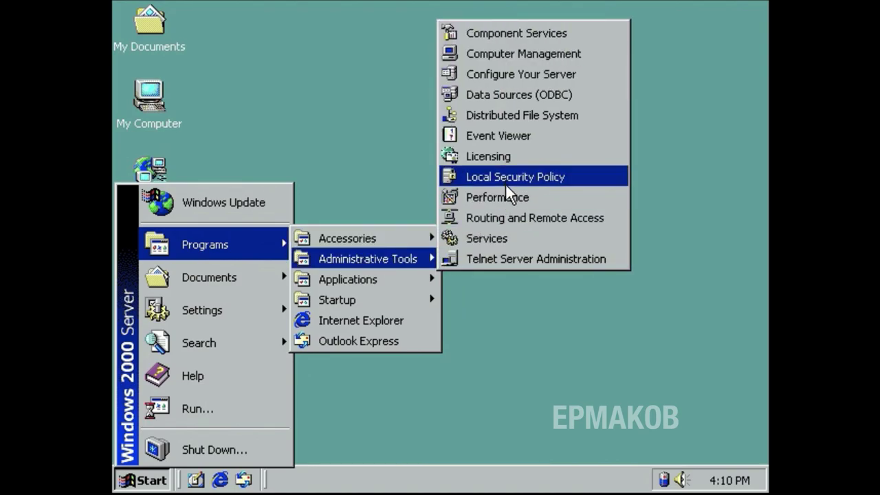
pyautogui.click(399, 113)
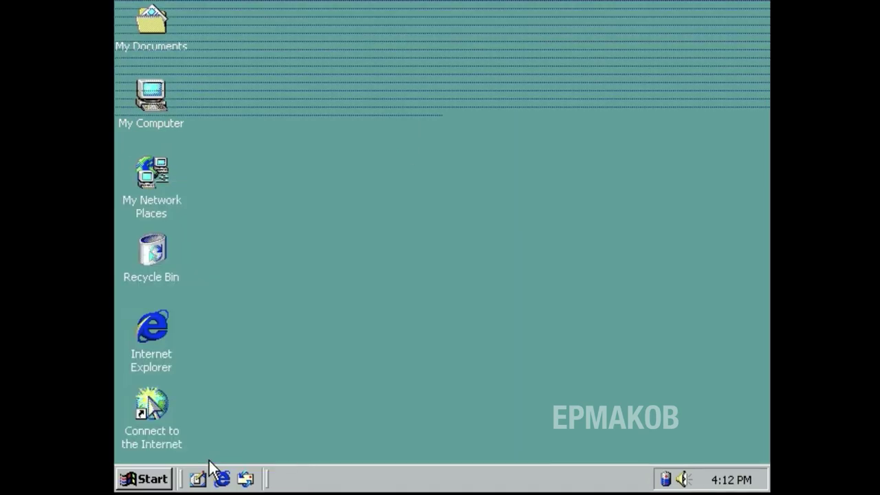
# - Restart Windows and boot the full Acronis Disk Director in manual mode
pyautogui.hotkey('alt', 'F4')
pyautogui.press('Return')
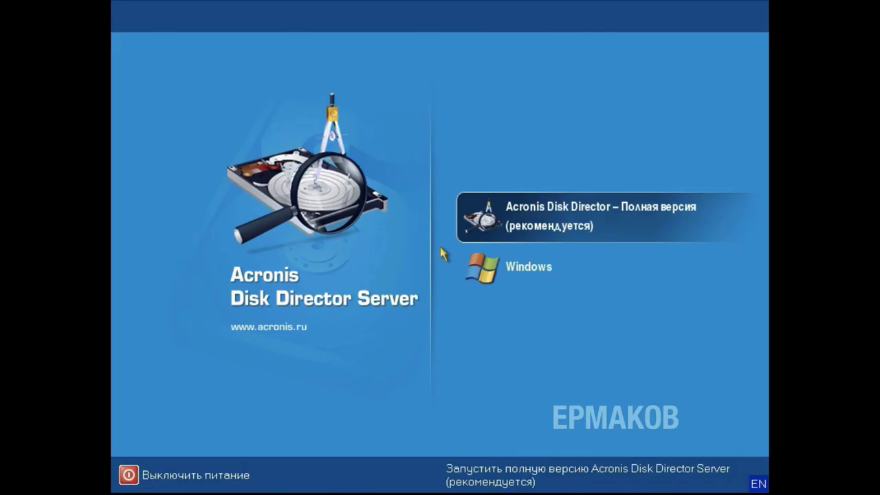
pyautogui.press('Return')
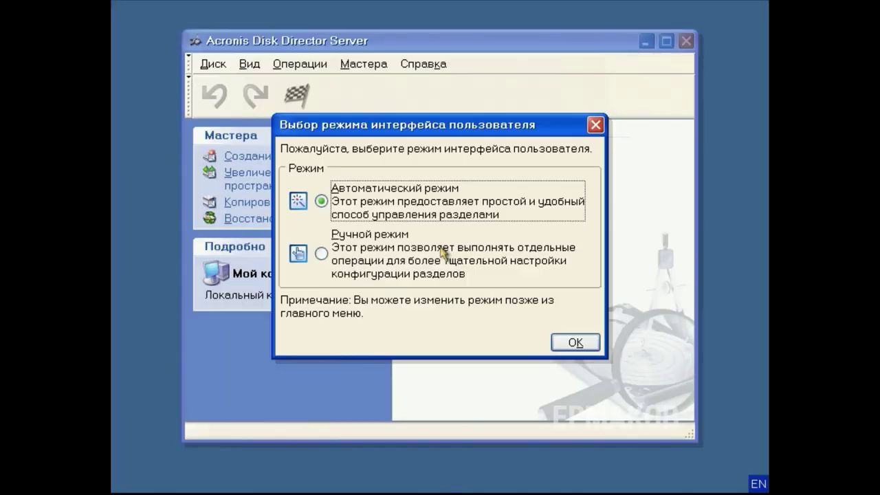
pyautogui.click(321, 251)
pyautogui.press('Return')
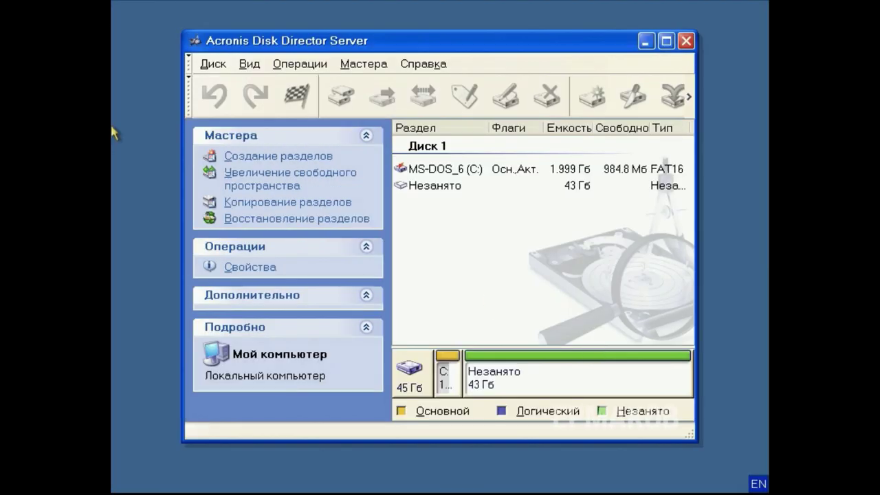
# - Create a FAT32 (D:) partition in the unallocated space beside MS-DOS_6
pyautogui.click(445, 175)
pyautogui.click(427, 186)
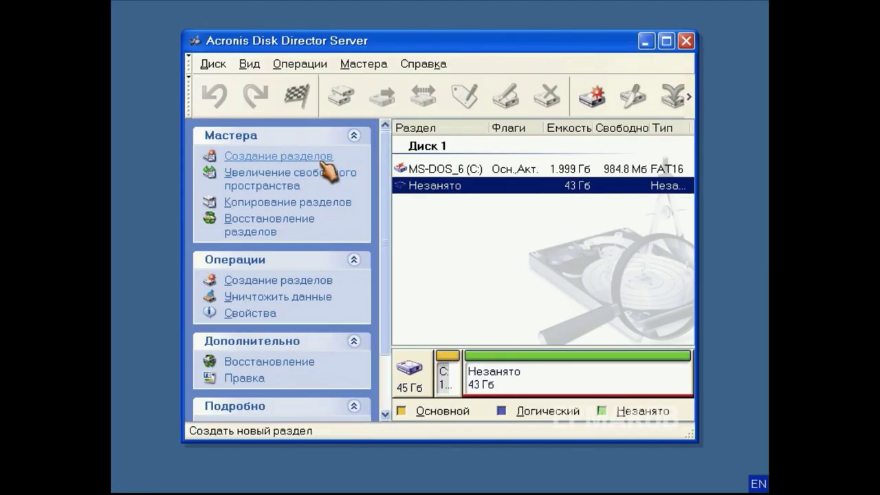
pyautogui.click(325, 157)
pyautogui.click(485, 382)
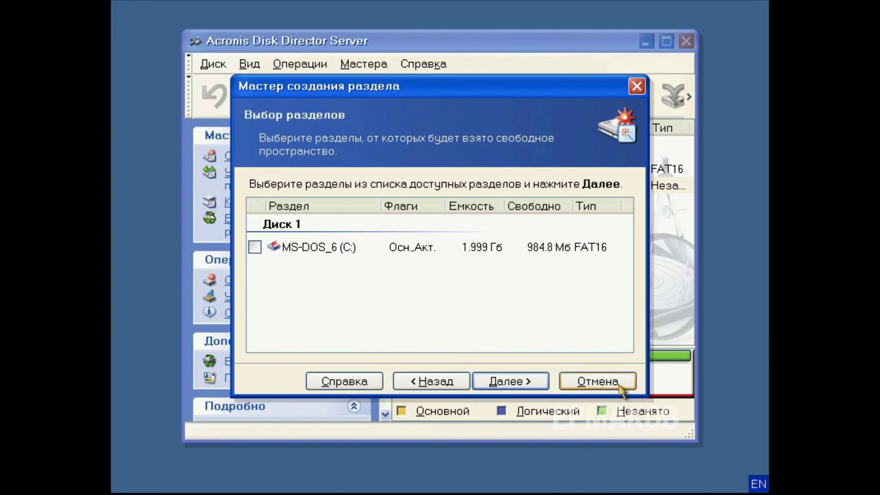
pyautogui.click(596, 380)
pyautogui.doubleClick(453, 195)
pyautogui.click(414, 383)
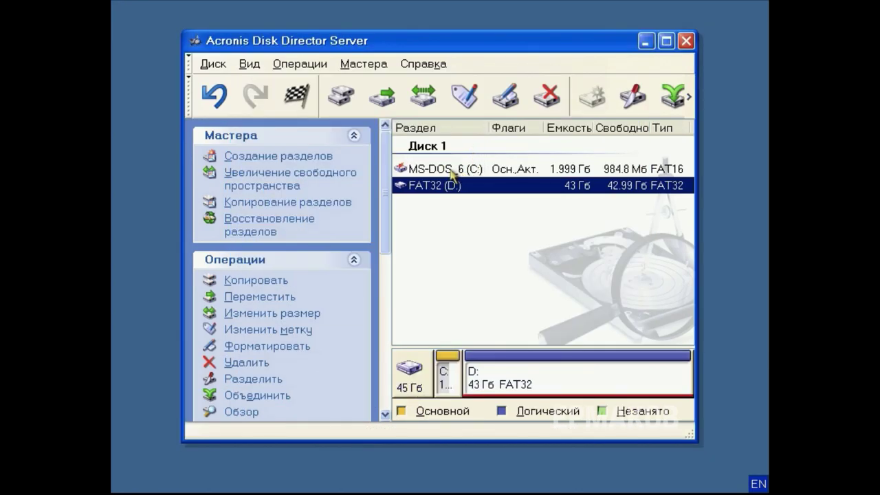
# - Run the free-space enlargement wizard for MS-DOS_6, taking space from the FAT32 partition
pyautogui.click(275, 174)
pyautogui.click(296, 247)
pyautogui.click(508, 381)
pyautogui.click(255, 267)
pyautogui.click(508, 381)
pyautogui.click(522, 384)
pyautogui.click(526, 383)
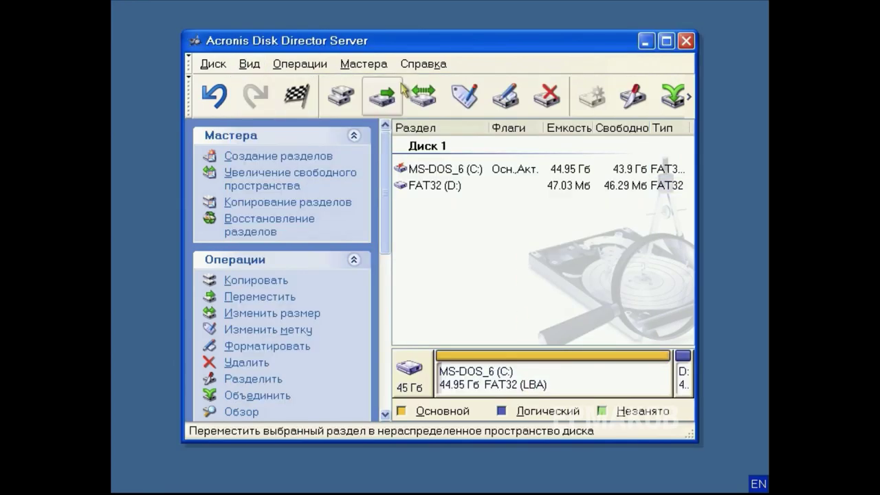
# - Commit the pending partition operations and acknowledge their completion
pyautogui.click(284, 100)
pyautogui.click(336, 389)
pyautogui.click(440, 275)
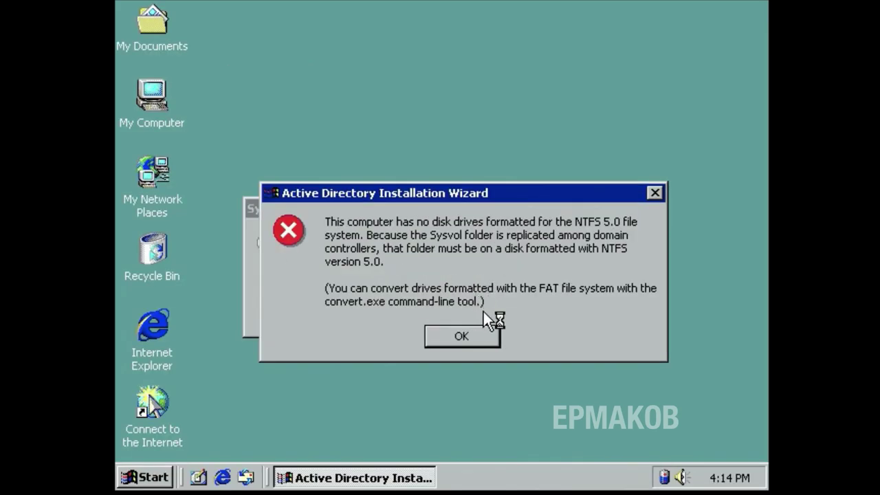
# - Dismiss the Active Directory wizard error and launch Windows Server 2003 setup from D:
pyautogui.click(475, 334)
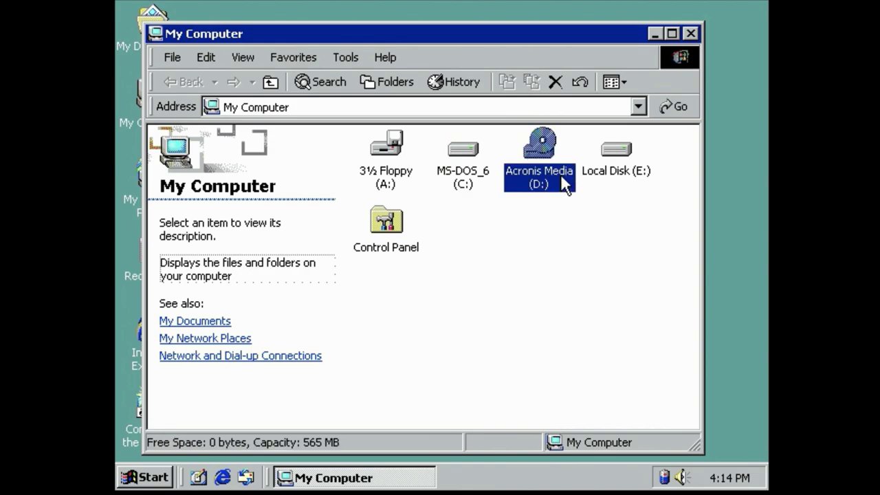
pyautogui.doubleClick(560, 174)
pyautogui.click(499, 199)
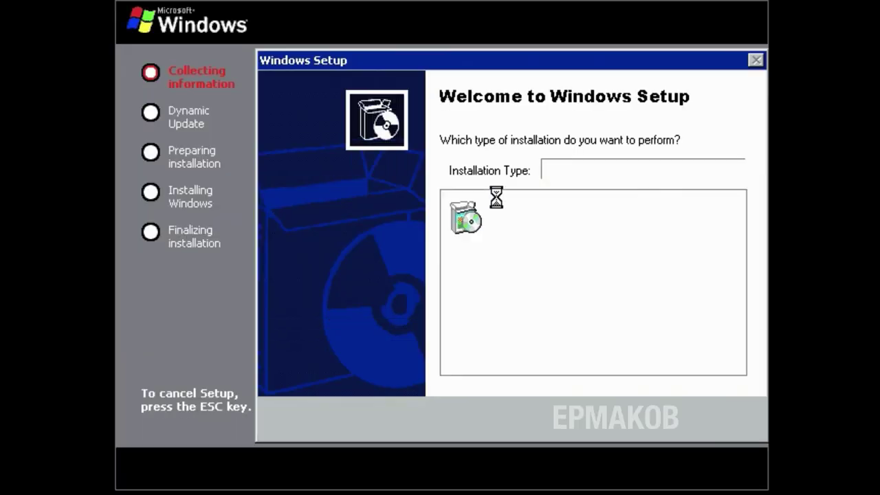
# - Accept the license, skip updated setup files, and pass the compatibility report
pyautogui.click(629, 416)
pyautogui.hotkey('alt', 'a')
pyautogui.click(629, 416)
pyautogui.press('Down')
pyautogui.click(629, 417)
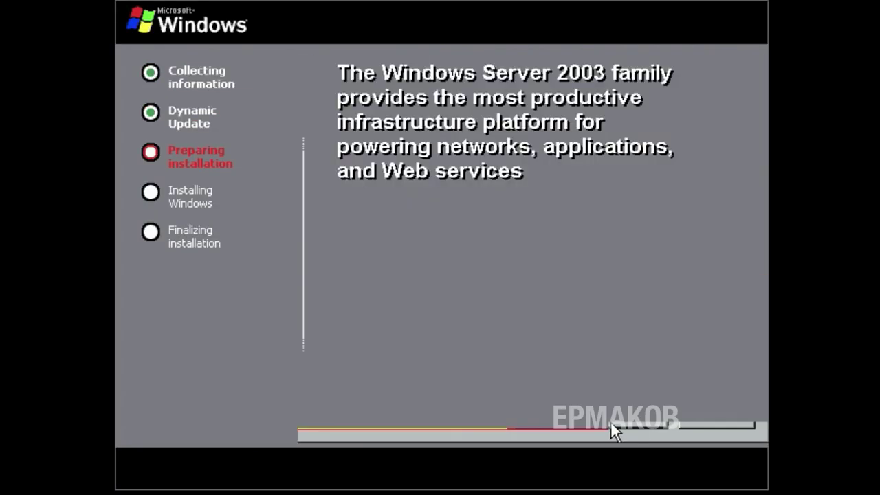
pyautogui.click(626, 417)
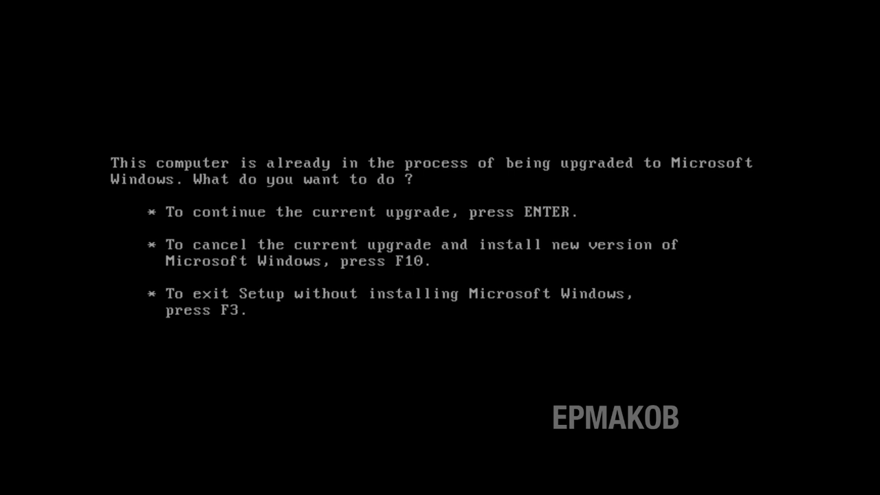
# - Continue the upgrade with the NTFS option, accept personal details, and enter the product key
pyautogui.press('Return')
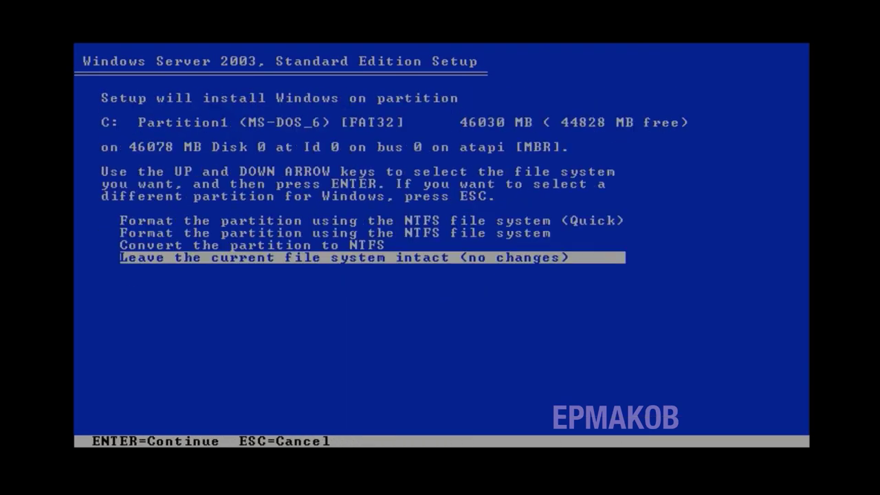
pyautogui.press('Up')
pyautogui.press('Up')
pyautogui.press('Return')
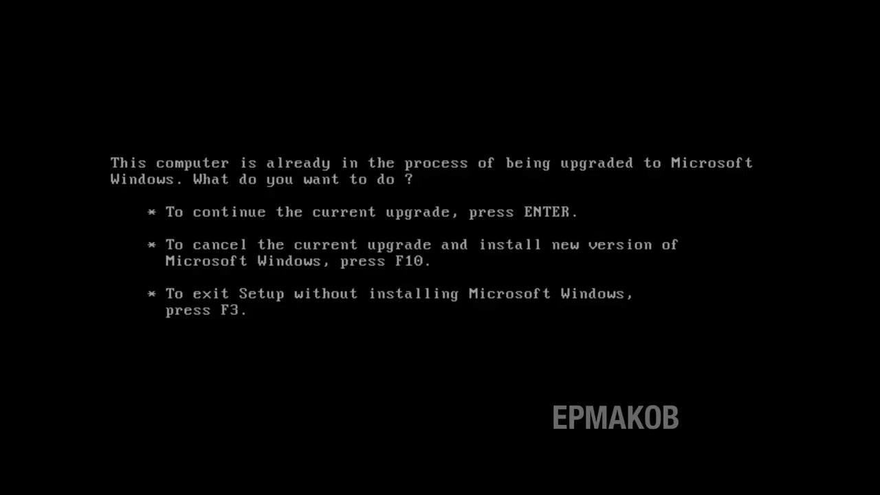
pyautogui.press('Return')
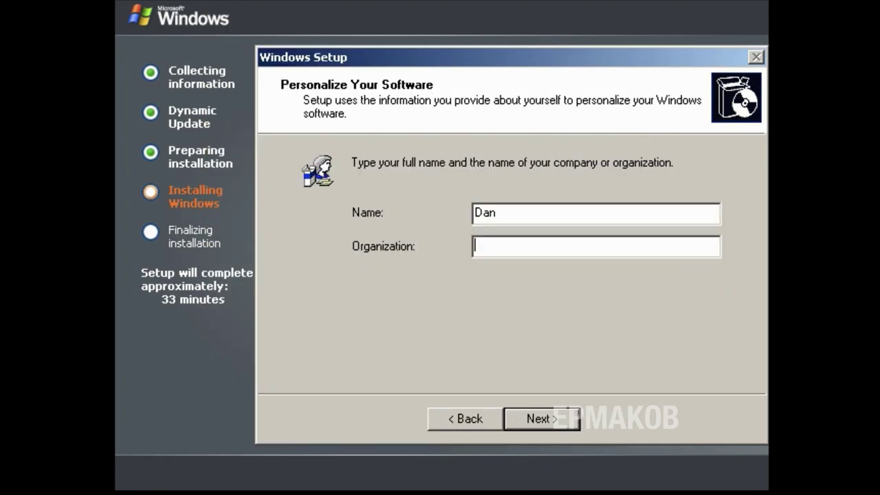
pyautogui.press('Return')
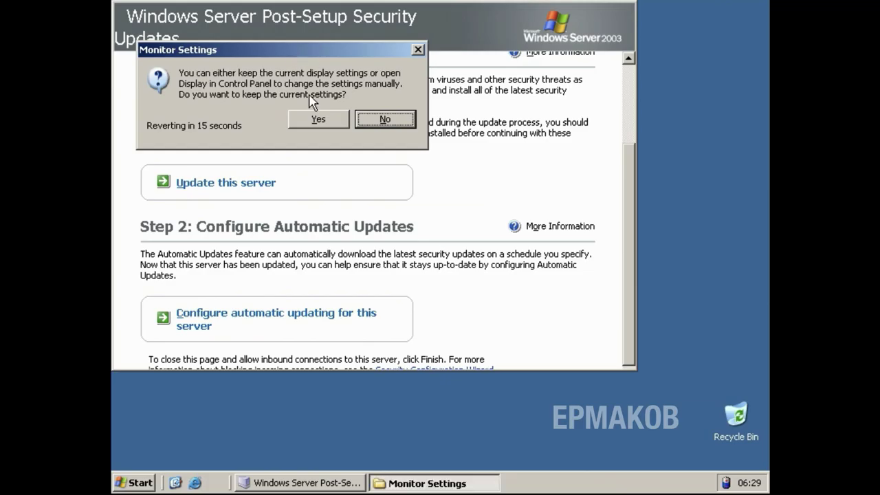
# - Close the monitor settings prompt and view, then close, the Automatic Updates help
pyautogui.click(314, 119)
pyautogui.press('super')
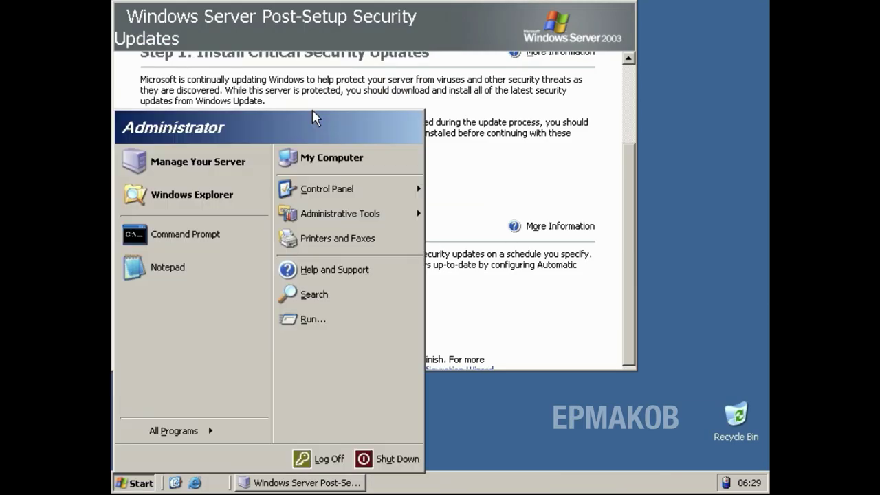
pyautogui.click(543, 227)
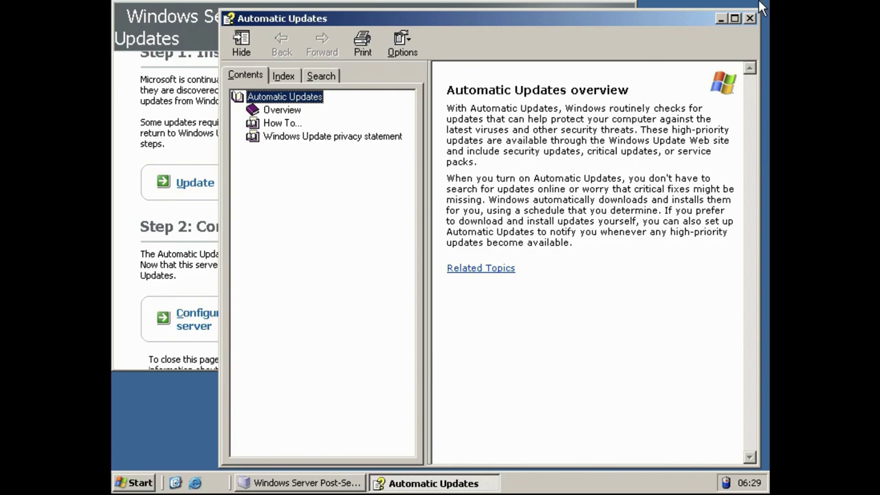
pyautogui.click(751, 17)
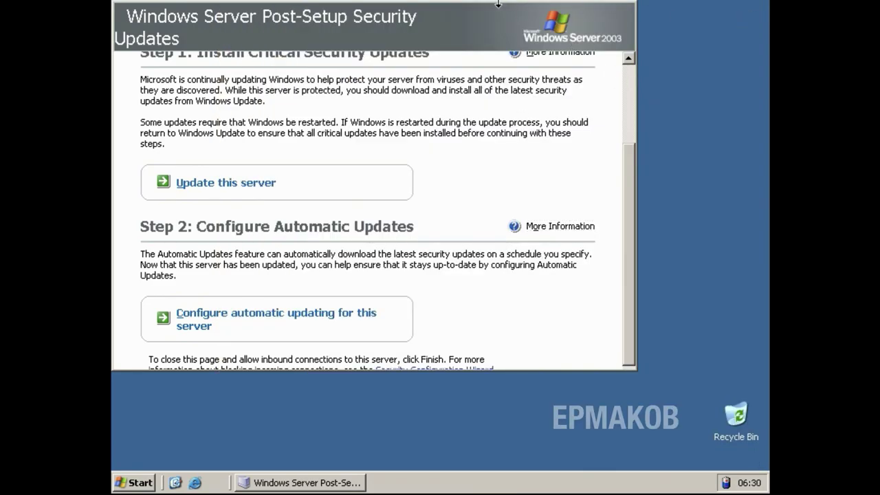
# - Shrink the Post-Setup Security Updates window and scroll down to its automatic-updates step
pyautogui.moveTo(501, 3); pyautogui.dragTo(500, 64)
pyautogui.click(334, 482)
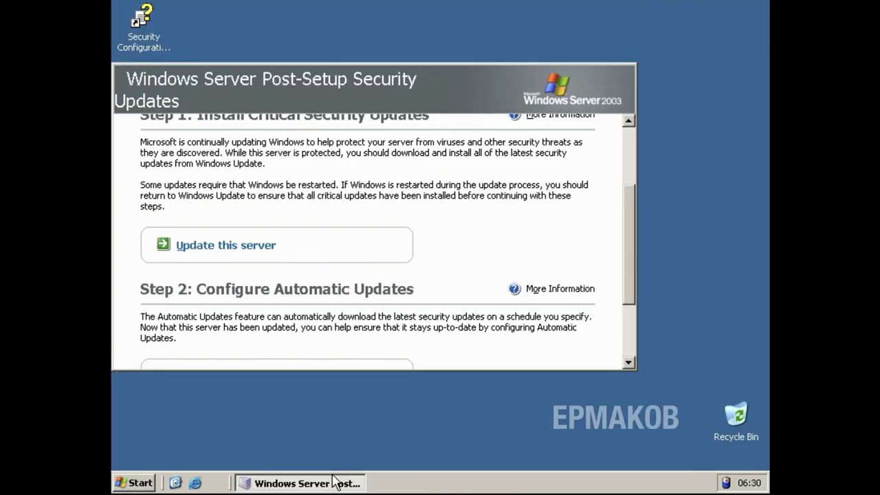
pyautogui.click(338, 483)
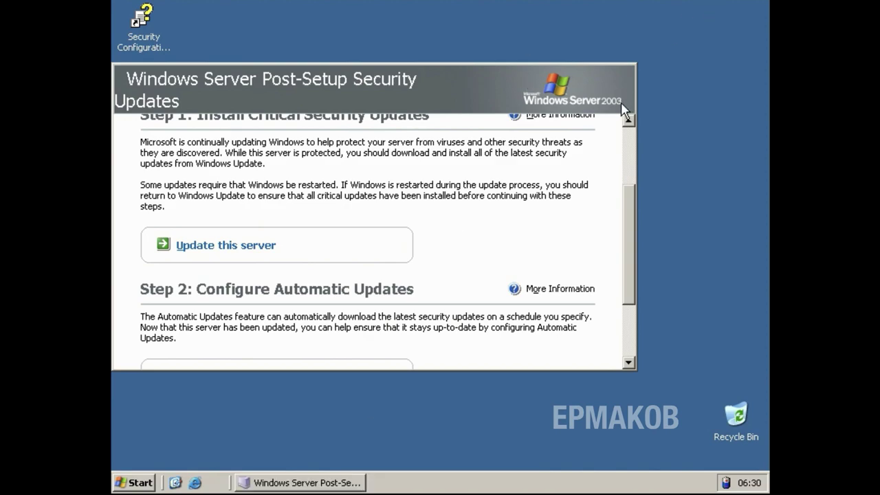
pyautogui.click(326, 484)
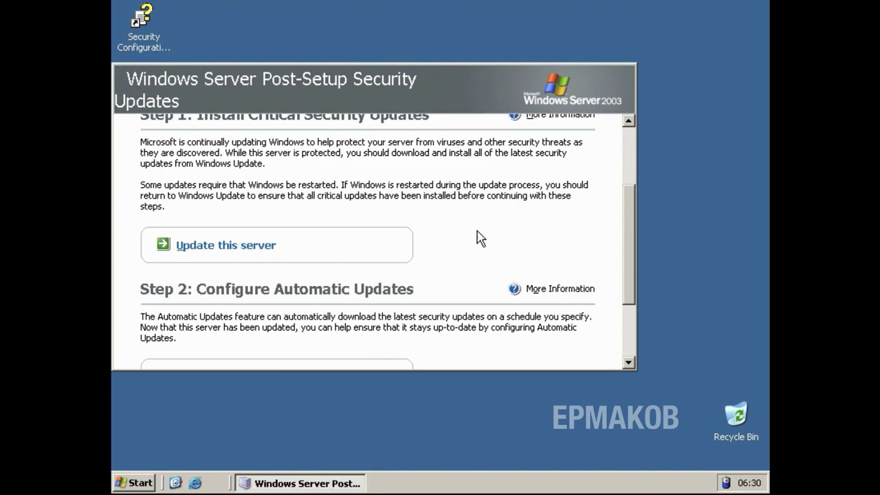
pyautogui.moveTo(627, 239); pyautogui.dragTo(624, 304)
# - Finish the post-setup page, stop Manage Your Server appearing at logon, and close it
pyautogui.click(579, 335)
pyautogui.click(337, 258)
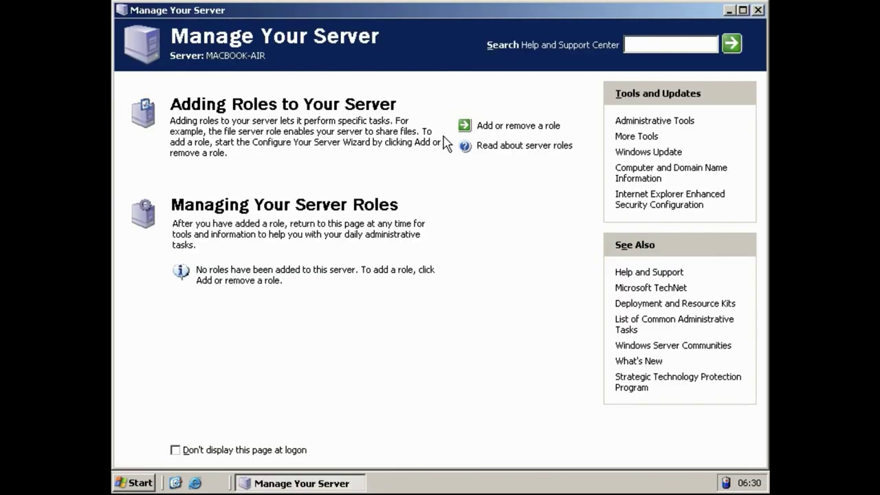
pyautogui.click(198, 450)
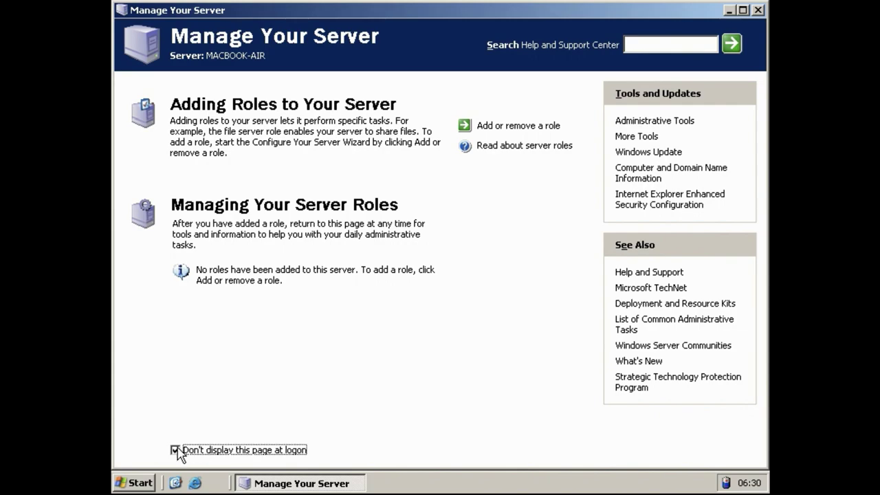
pyautogui.click(758, 10)
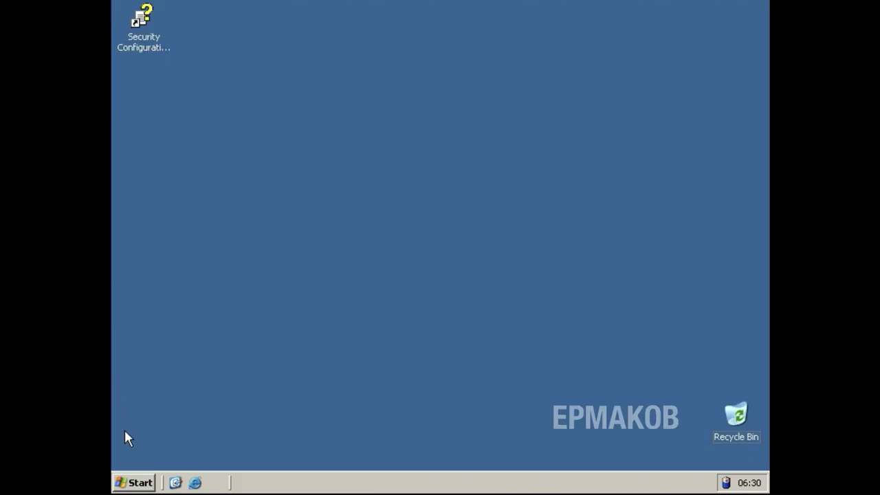
# - Open and close My Documents from the Start menu, then reopen the Start menu
pyautogui.click(134, 483)
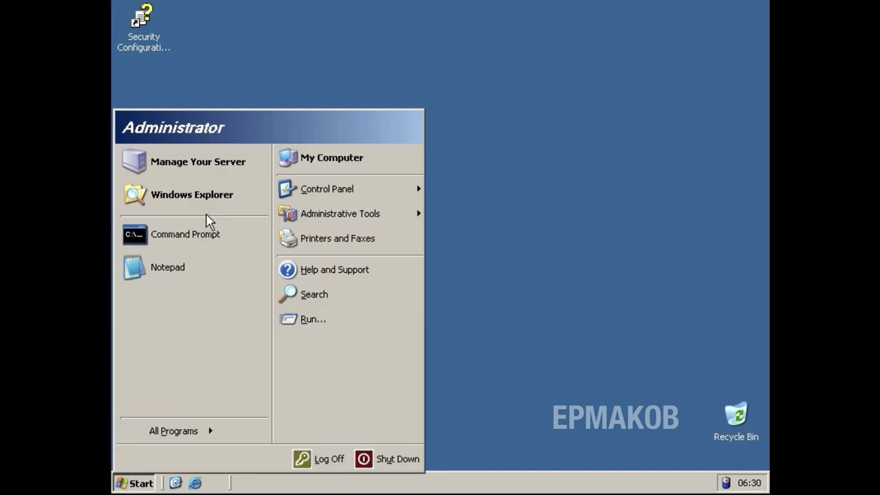
pyautogui.click(209, 206)
pyautogui.click(762, 8)
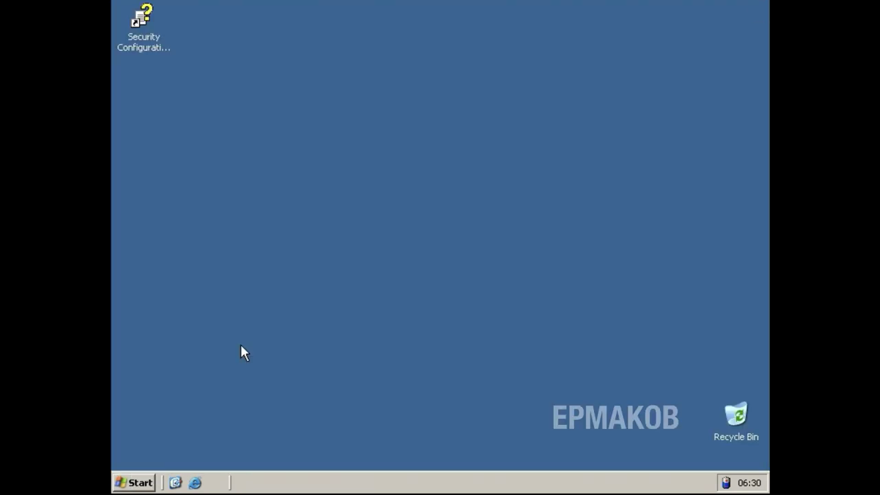
pyautogui.click(137, 477)
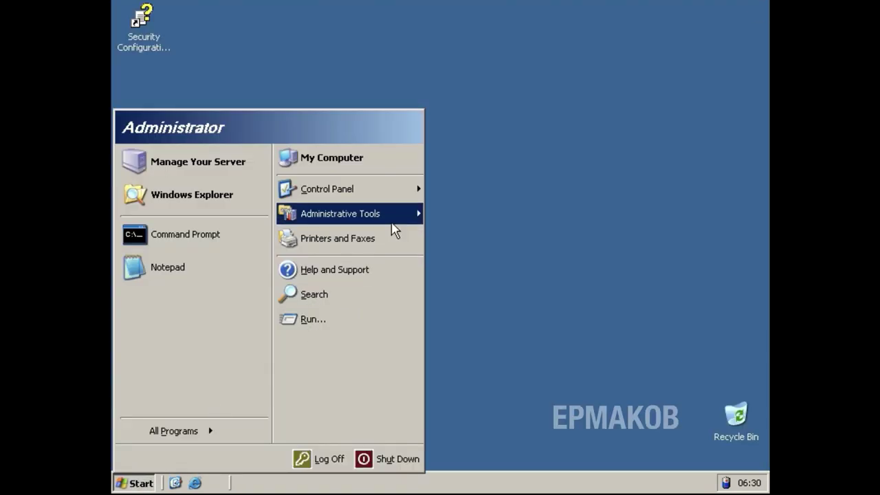
pyautogui.moveTo(394, 221)
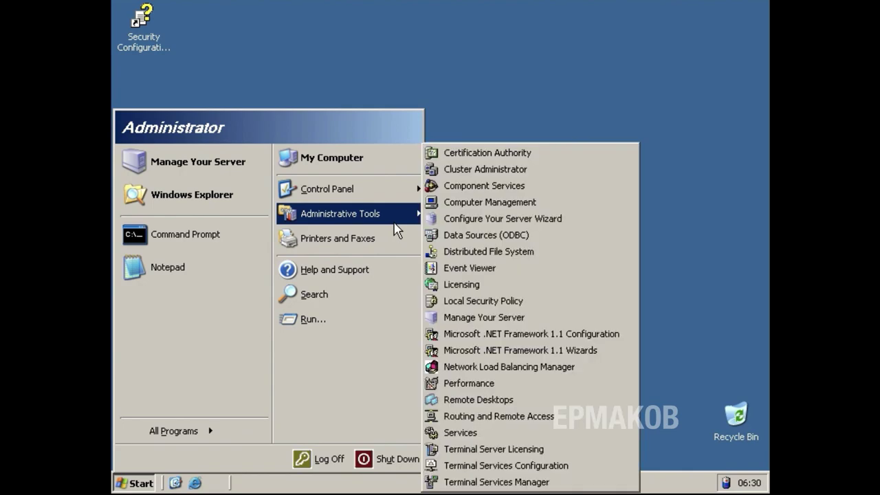
# - Open the Themes service properties in the Services console
pyautogui.click(459, 433)
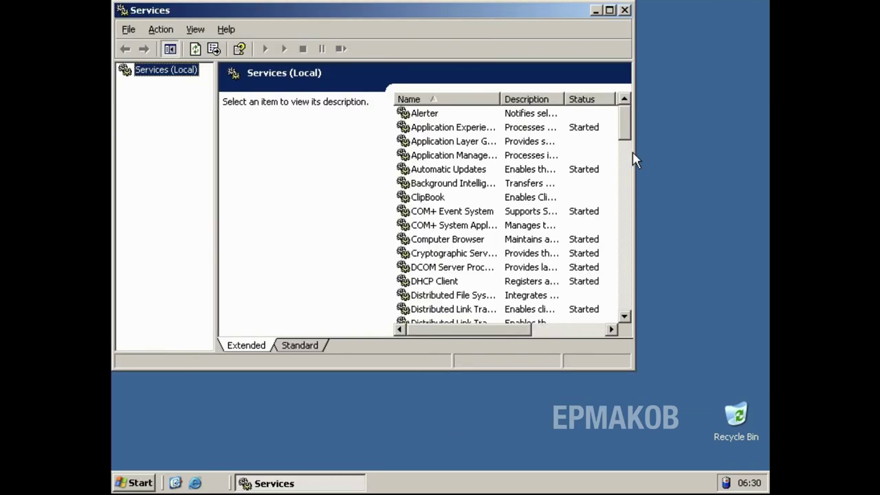
pyautogui.moveTo(623, 138); pyautogui.dragTo(624, 292)
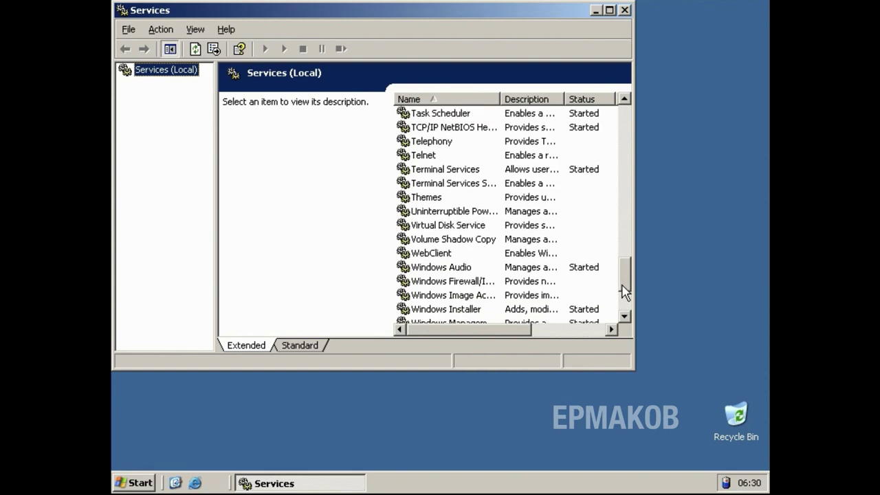
pyautogui.click(448, 198)
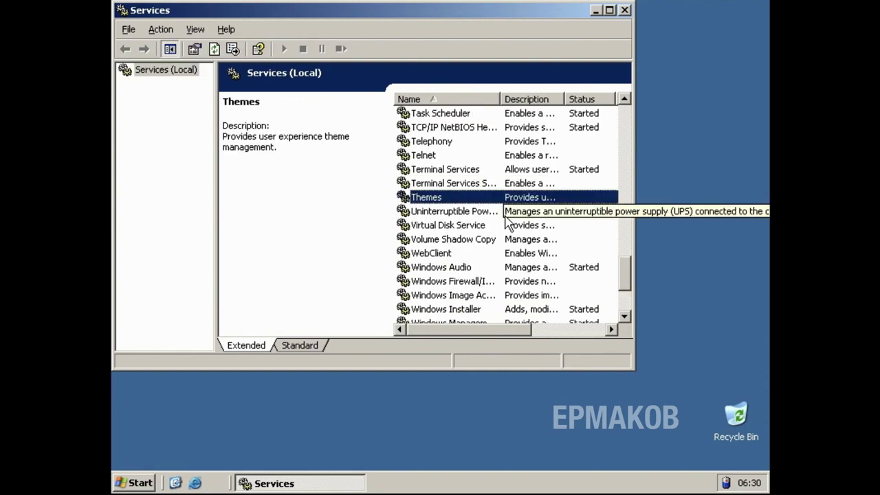
pyautogui.rightClick(464, 201)
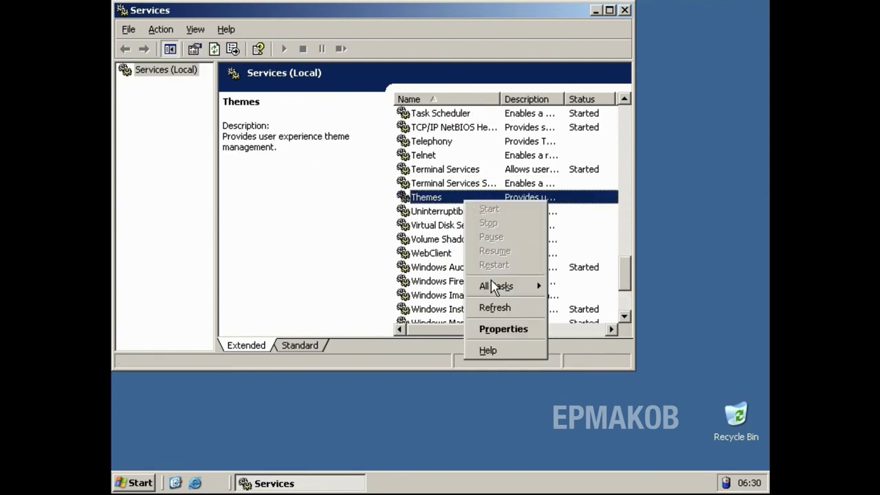
pyautogui.click(496, 328)
# - Set Themes startup to Automatic, apply, start the service, and close Services
pyautogui.click(364, 189)
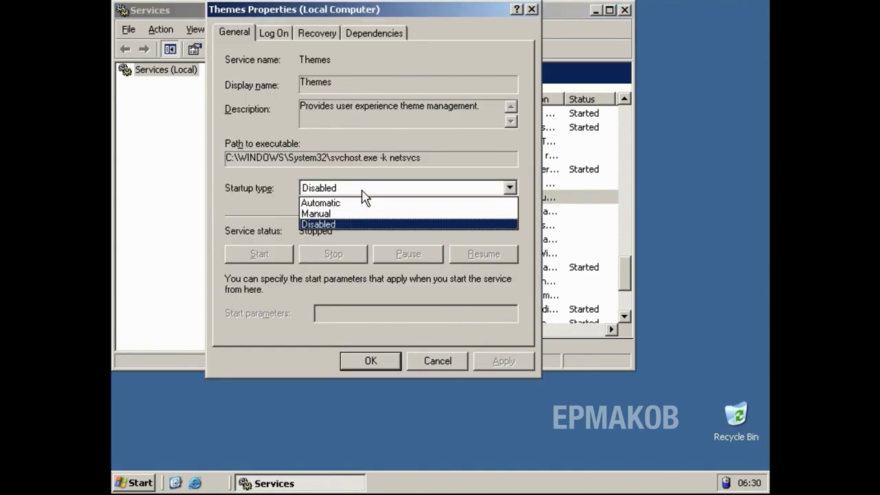
pyautogui.click(336, 194)
pyautogui.click(341, 192)
pyautogui.click(342, 201)
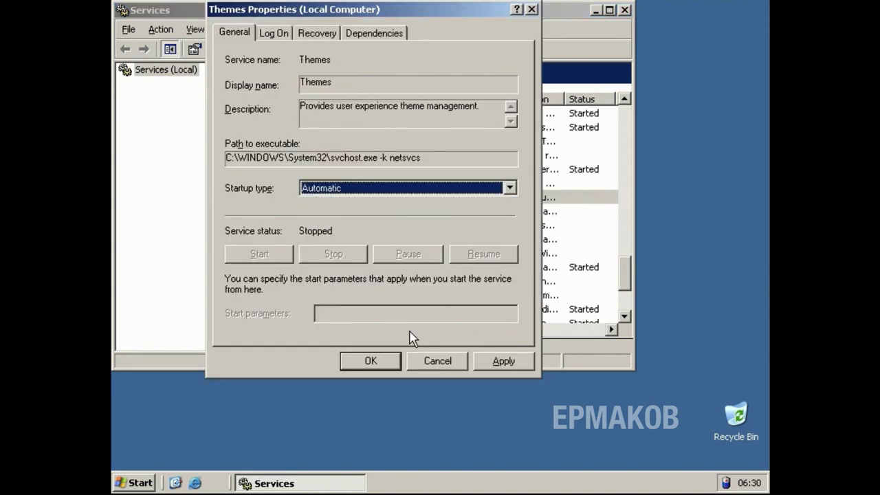
pyautogui.click(483, 364)
pyautogui.click(259, 256)
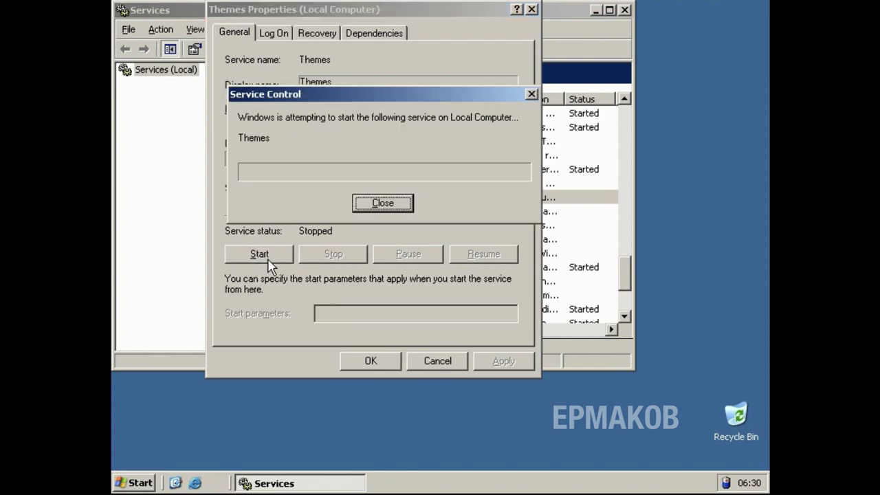
pyautogui.click(370, 359)
pyautogui.click(624, 10)
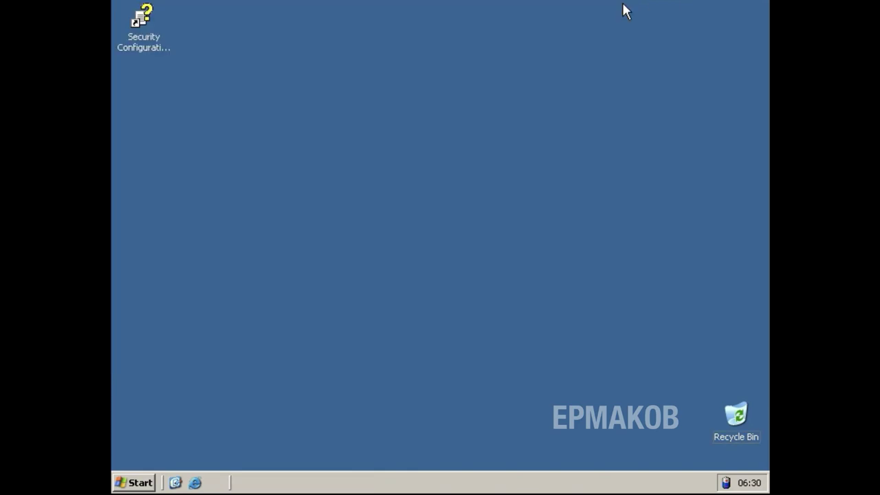
# - Apply the Windows XP theme in Display Properties and lock the taskbar
pyautogui.rightClick(365, 238)
pyautogui.click(398, 338)
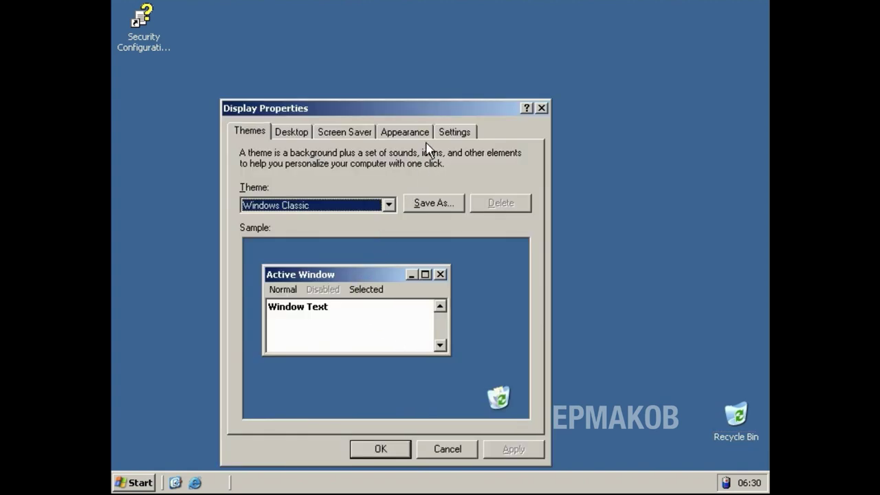
pyautogui.click(388, 204)
pyautogui.click(347, 229)
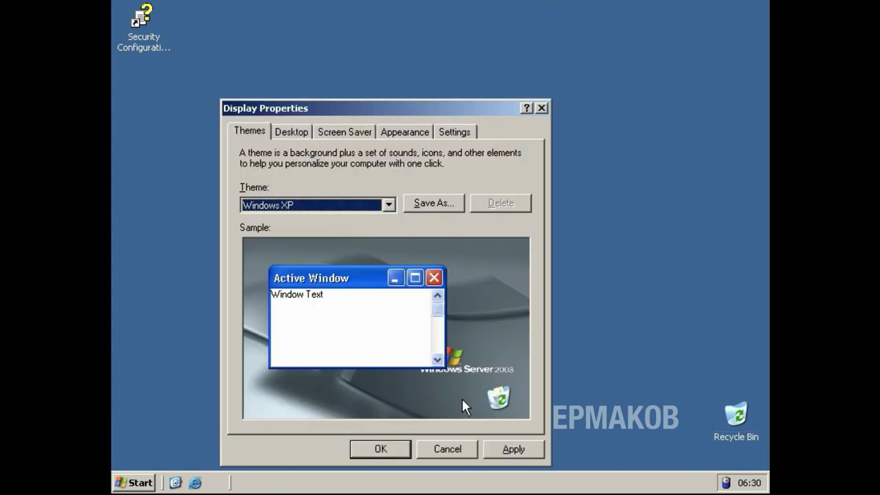
pyautogui.click(504, 450)
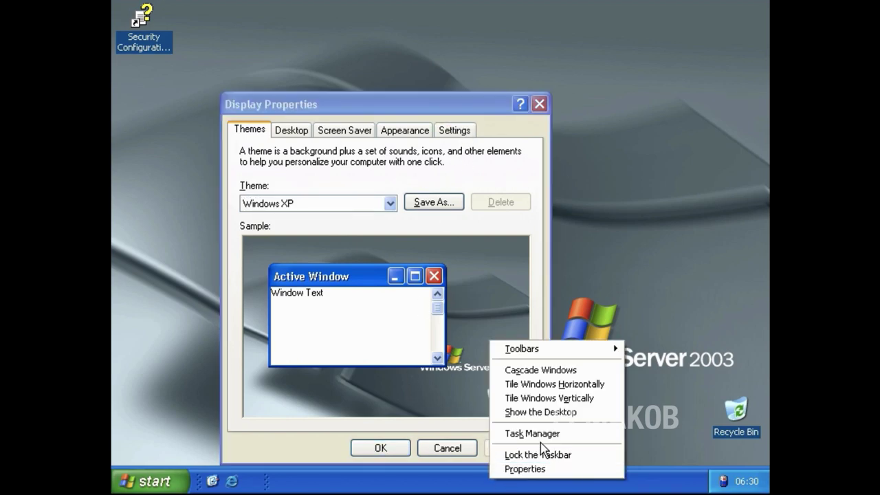
pyautogui.click(543, 455)
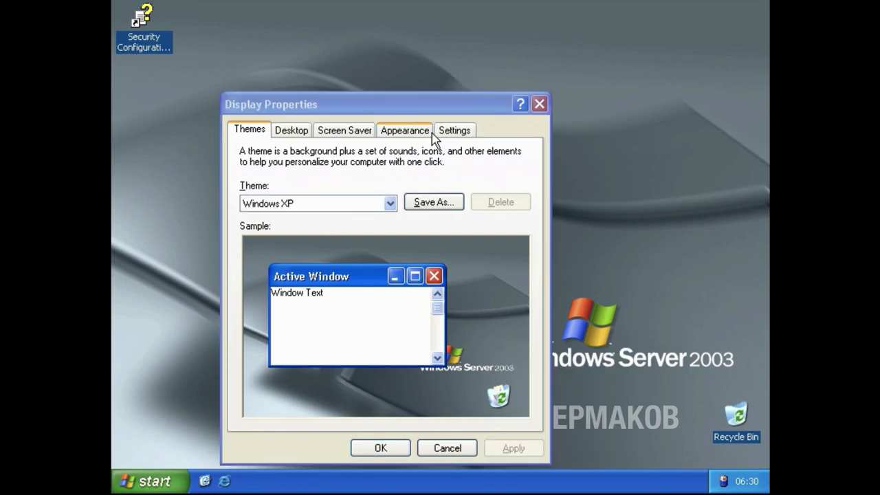
# - Set the screen resolution to 1152 by 864, apply, and keep the new settings
pyautogui.click(427, 132)
pyautogui.click(449, 132)
pyautogui.click(311, 370)
pyautogui.click(310, 370)
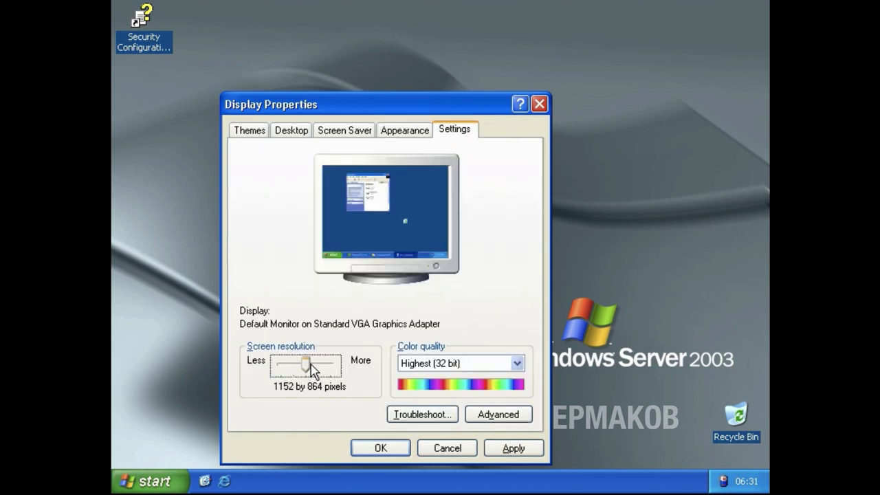
pyautogui.click(513, 447)
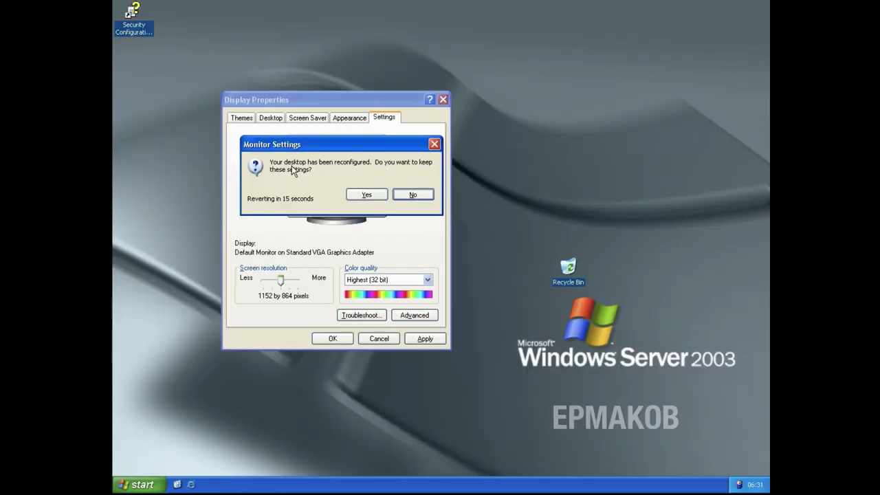
pyautogui.click(365, 194)
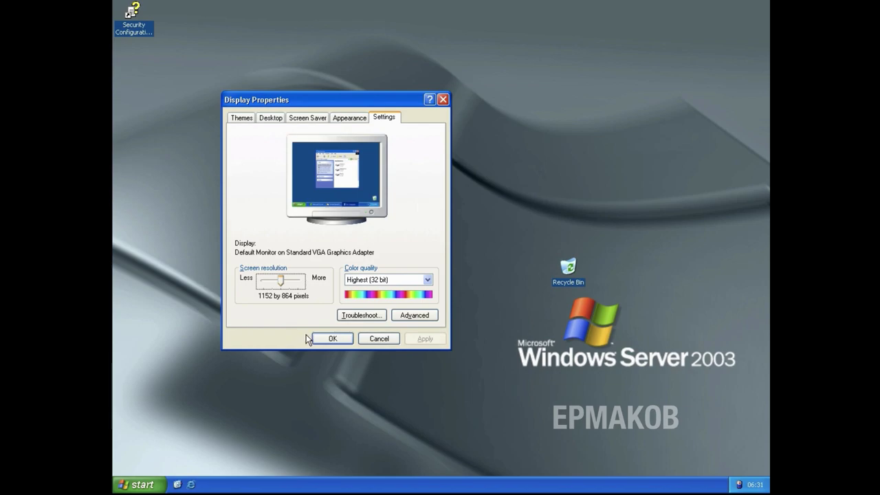
pyautogui.click(347, 341)
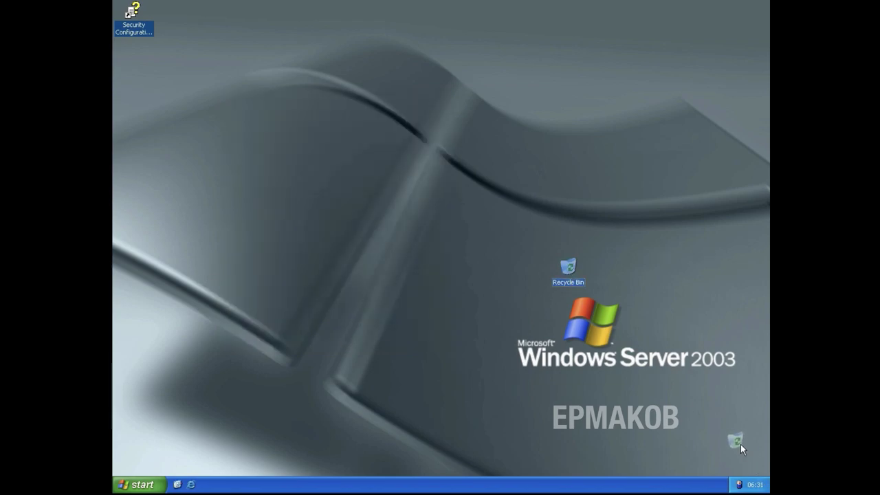
pyautogui.click(140, 485)
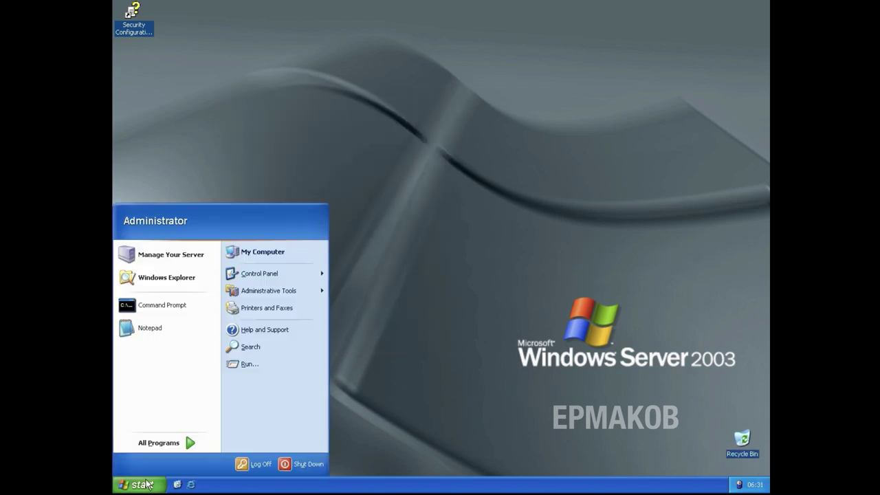
pyautogui.click(310, 245)
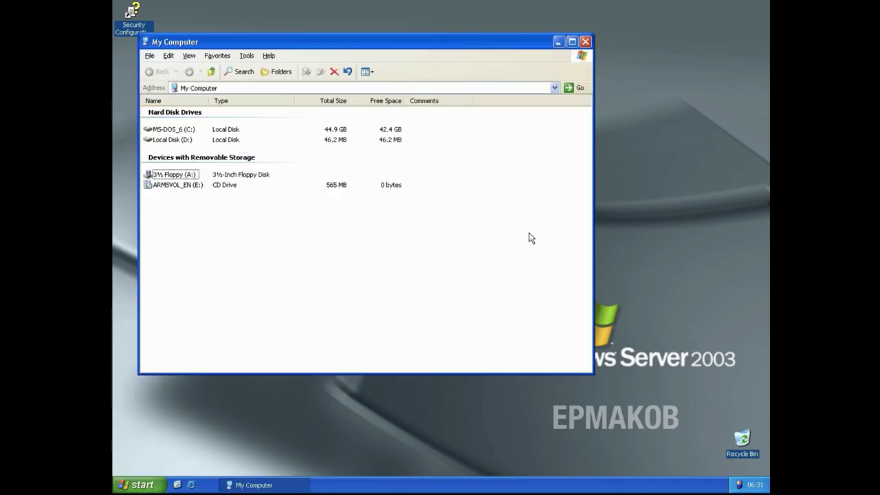
pyautogui.click(366, 84)
pyautogui.click(367, 73)
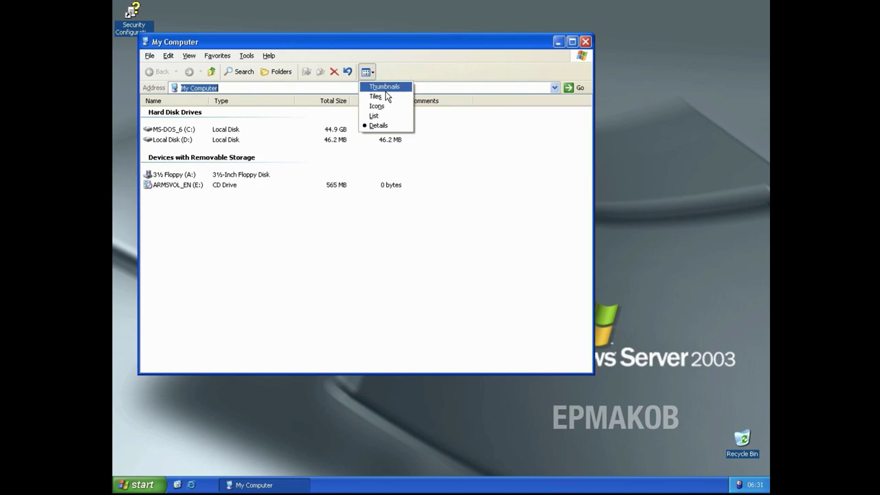
pyautogui.click(385, 96)
pyautogui.click(232, 76)
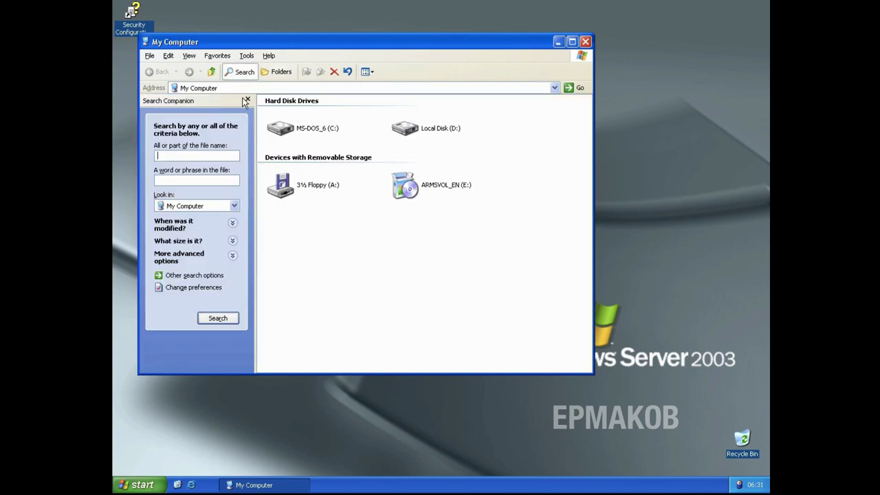
pyautogui.doubleClick(303, 143)
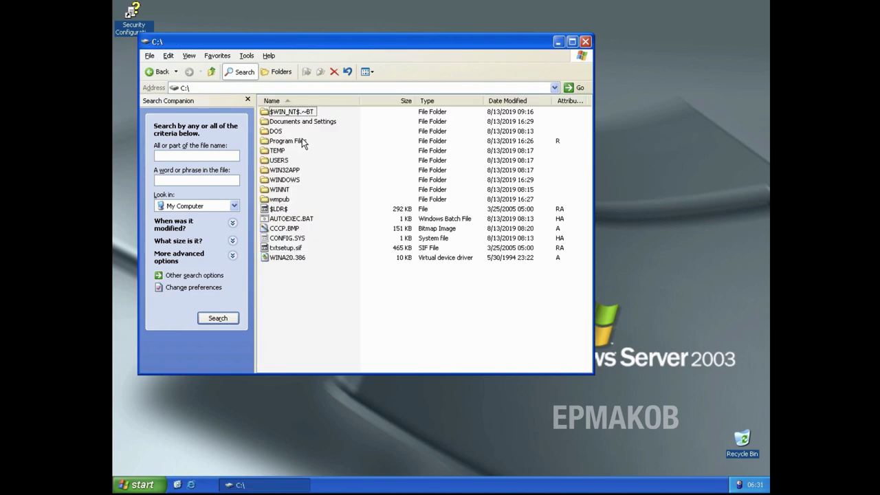
pyautogui.doubleClick(282, 232)
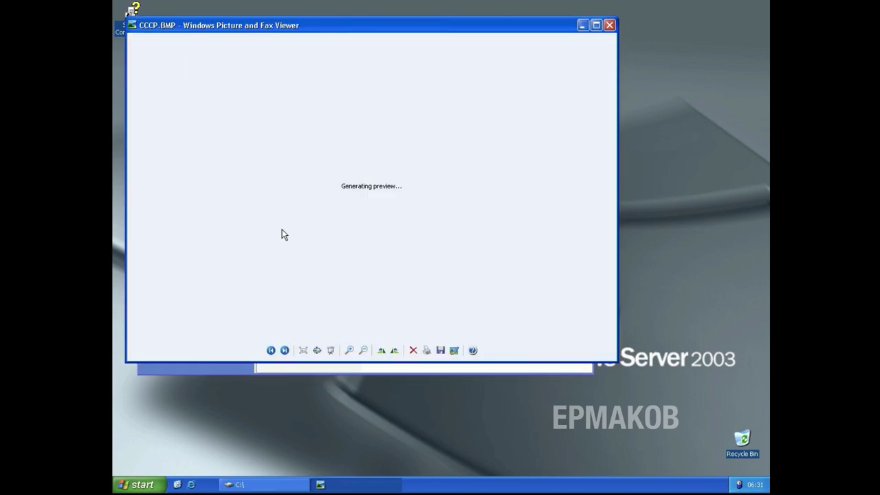
pyautogui.click(609, 26)
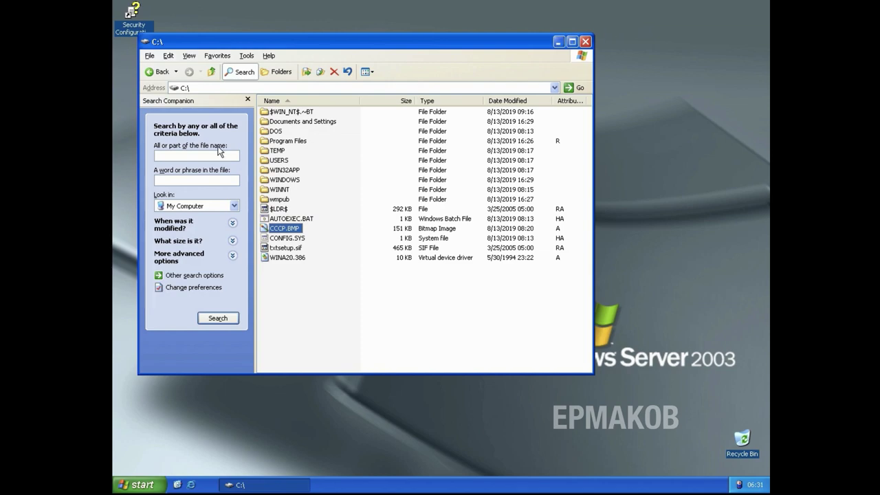
pyautogui.doubleClick(278, 190)
pyautogui.scroll(-20, 278, 195)
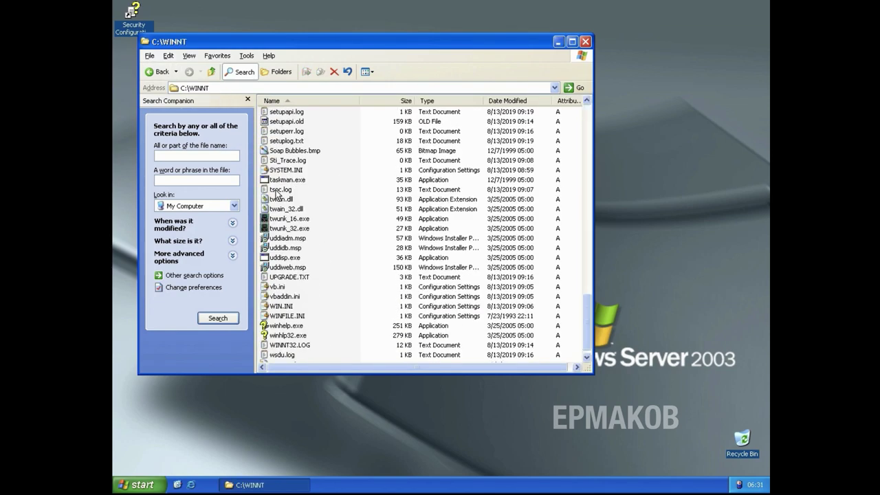
pyautogui.doubleClick(290, 266)
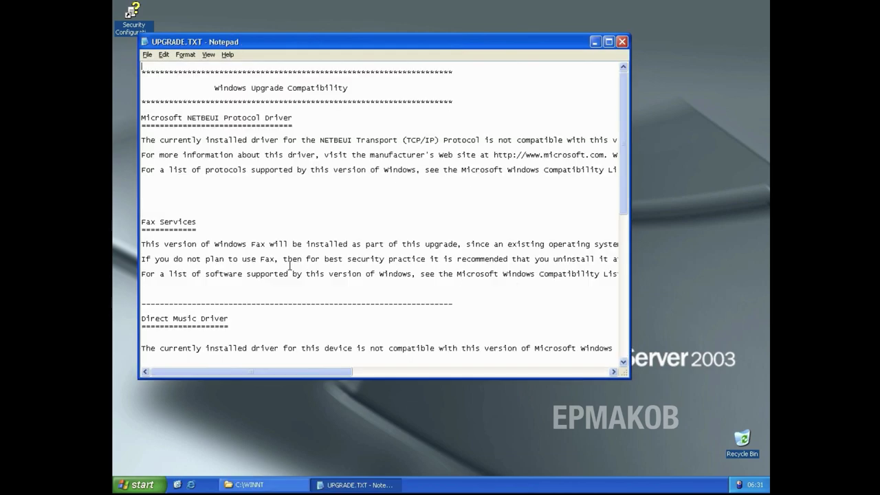
pyautogui.click(622, 42)
pyautogui.scroll(20, 205, 132)
pyautogui.click(160, 72)
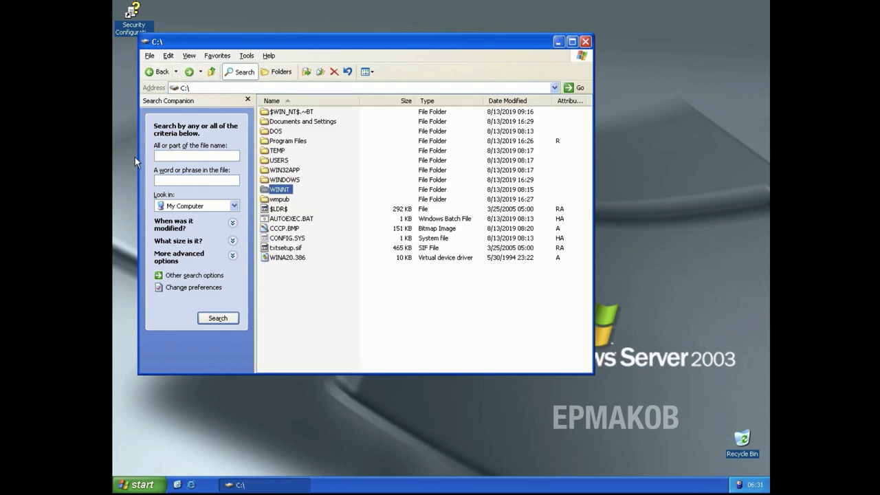
pyautogui.doubleClick(270, 133)
pyautogui.scroll(-15, 282, 162)
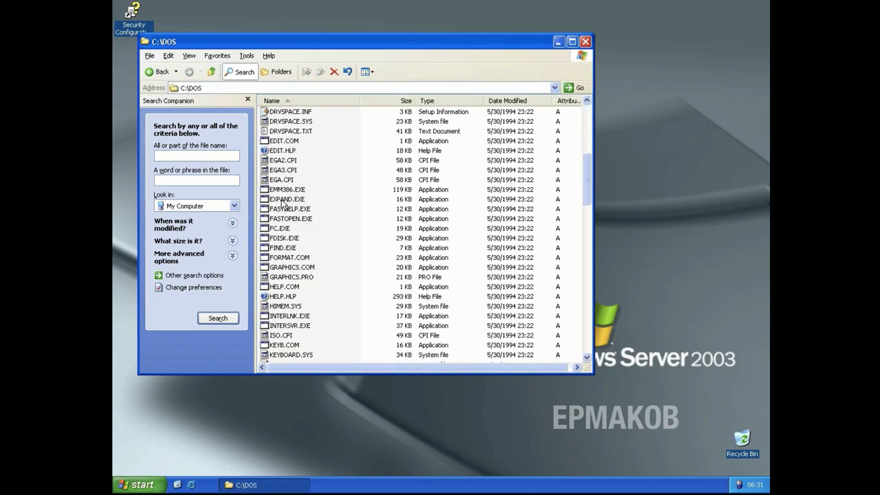
pyautogui.scroll(10, 282, 204)
pyautogui.scroll(5, 283, 205)
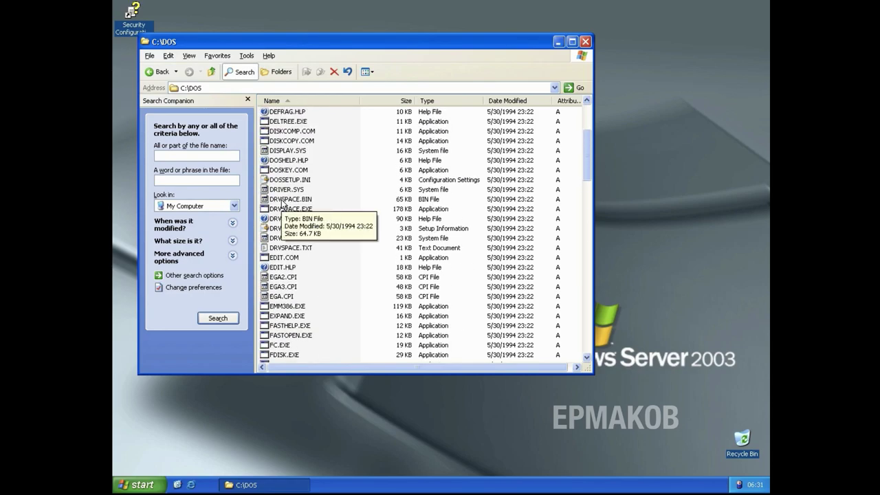
pyautogui.click(293, 172)
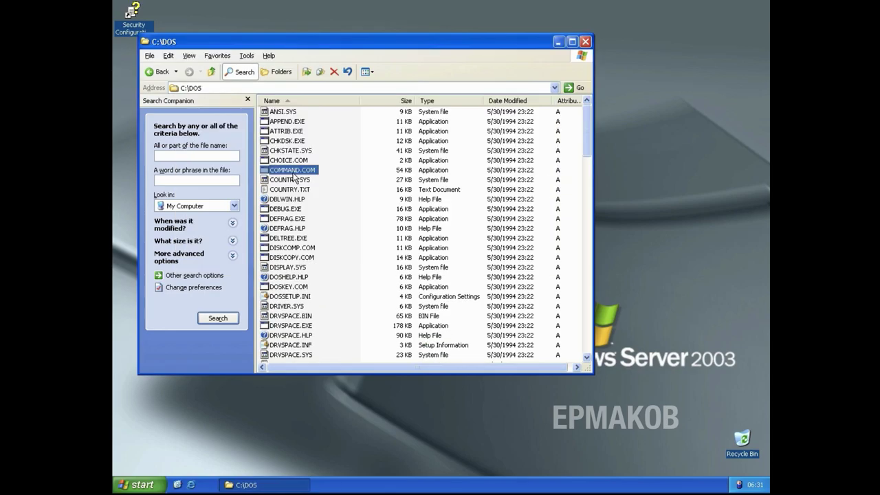
pyautogui.click(585, 41)
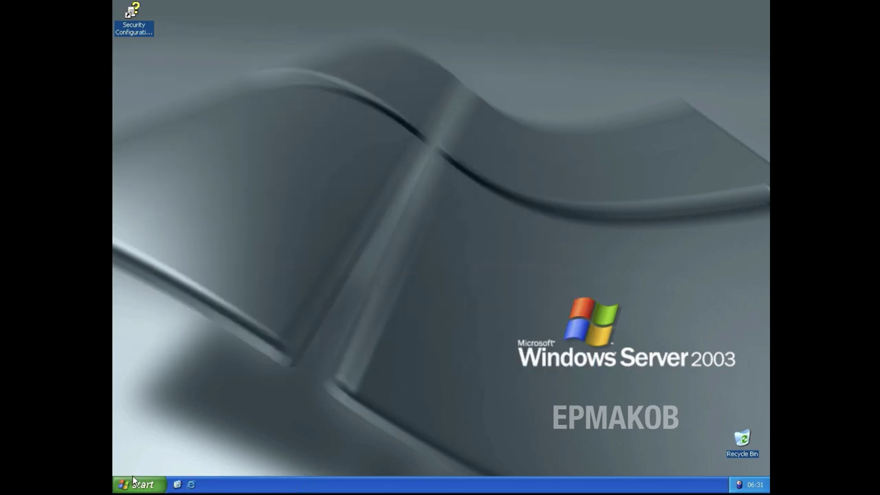
pyautogui.click(134, 482)
pyautogui.click(160, 303)
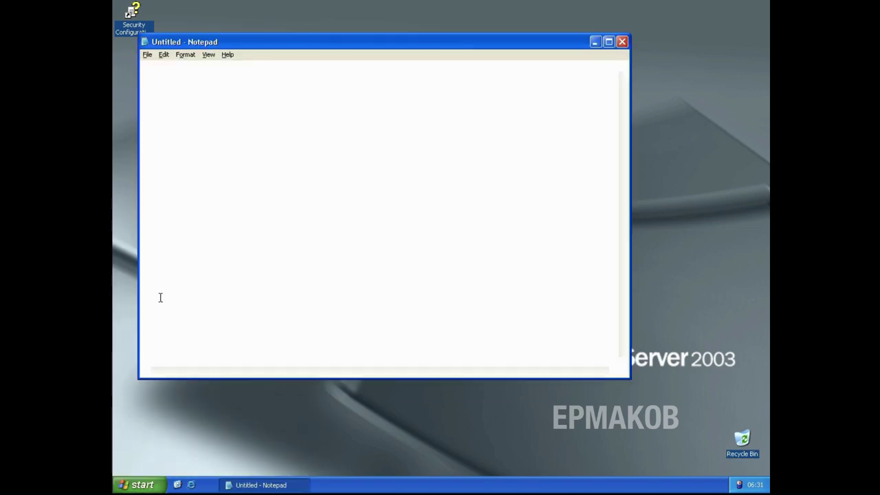
pyautogui.click(141, 482)
pyautogui.click(155, 329)
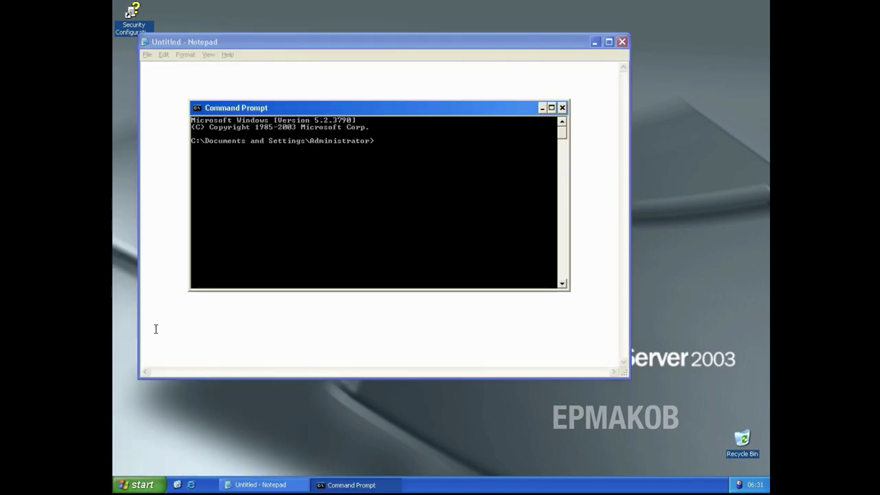
pyautogui.click(157, 481)
pyautogui.click(186, 450)
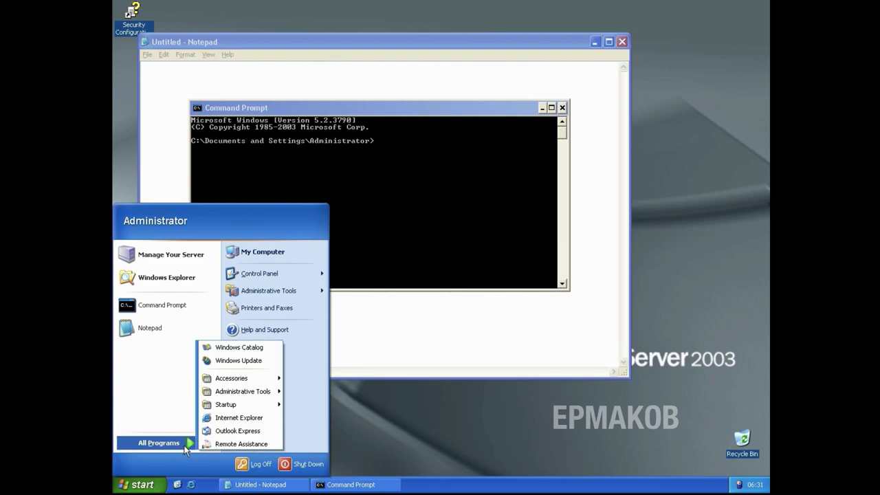
pyautogui.moveTo(277, 387)
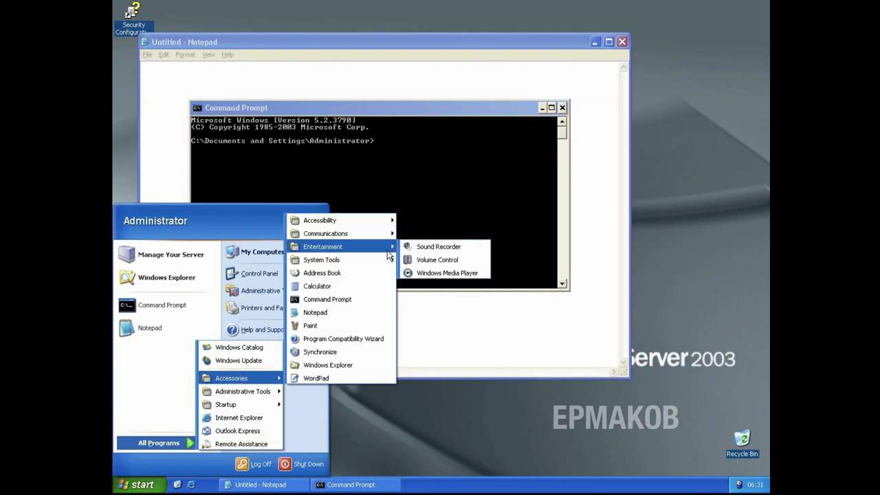
pyautogui.click(324, 326)
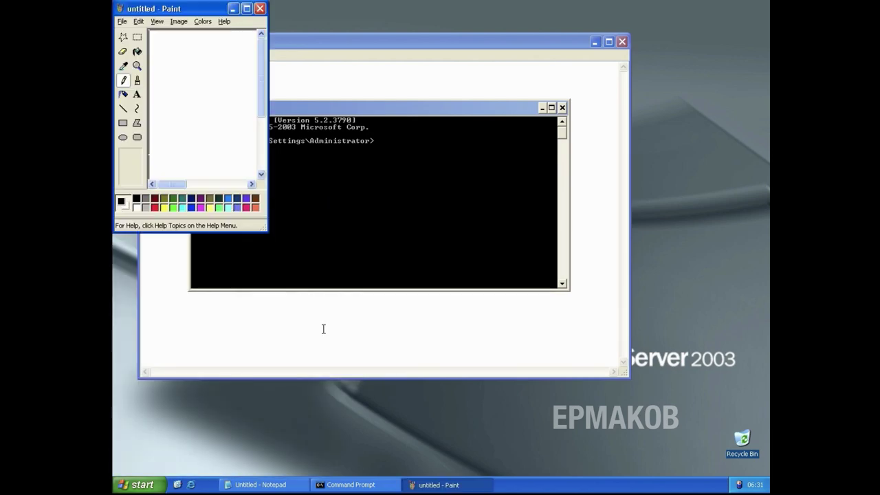
pyautogui.click(260, 9)
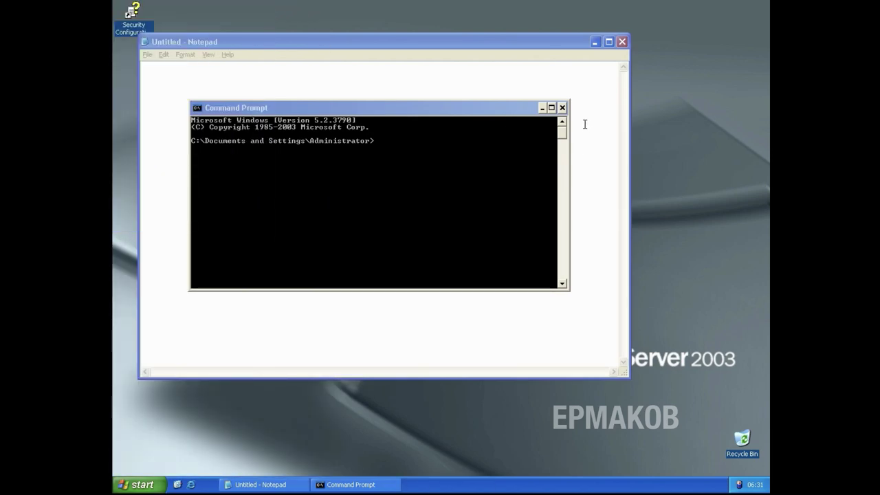
pyautogui.click(562, 107)
pyautogui.click(622, 43)
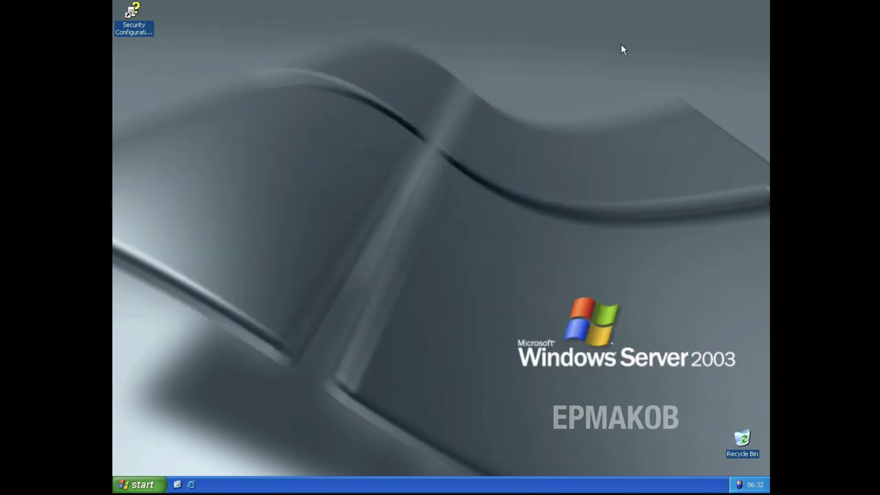
# - Try loading vk.com in Internet Explorer, dismissing the security warnings
pyautogui.click(191, 485)
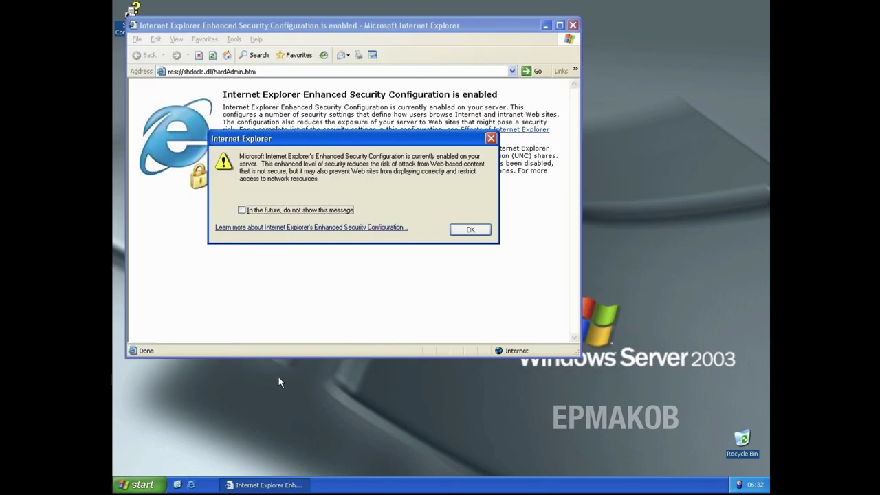
pyautogui.click(470, 230)
pyautogui.click(311, 67)
pyautogui.write('vk.com')
pyautogui.press('Return')
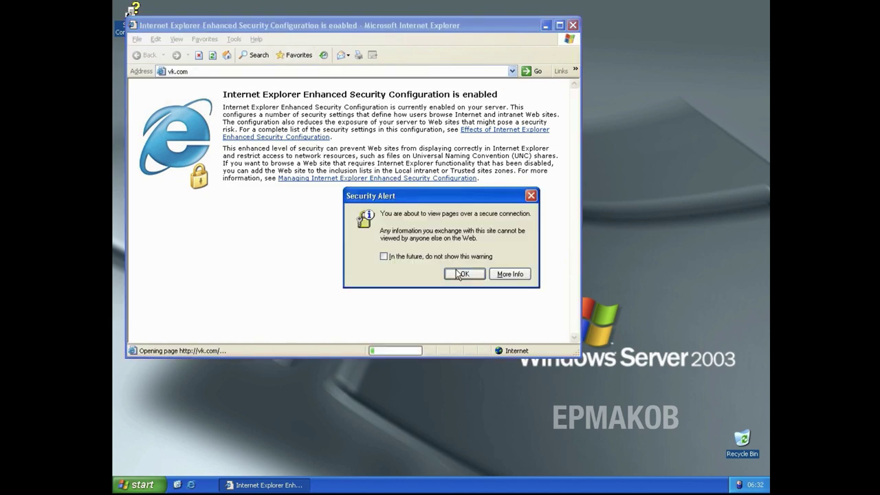
pyautogui.click(460, 274)
pyautogui.click(461, 230)
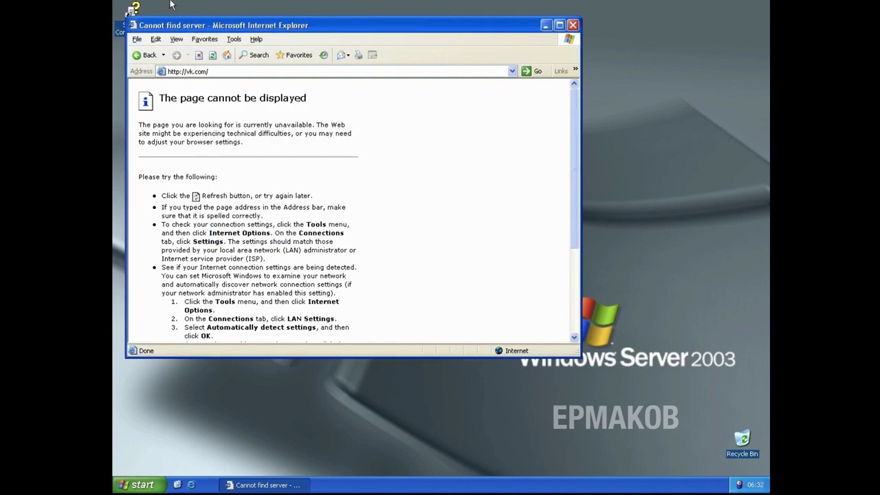
# - View the About Internet Explorer version details, then close the browser
pyautogui.click(256, 40)
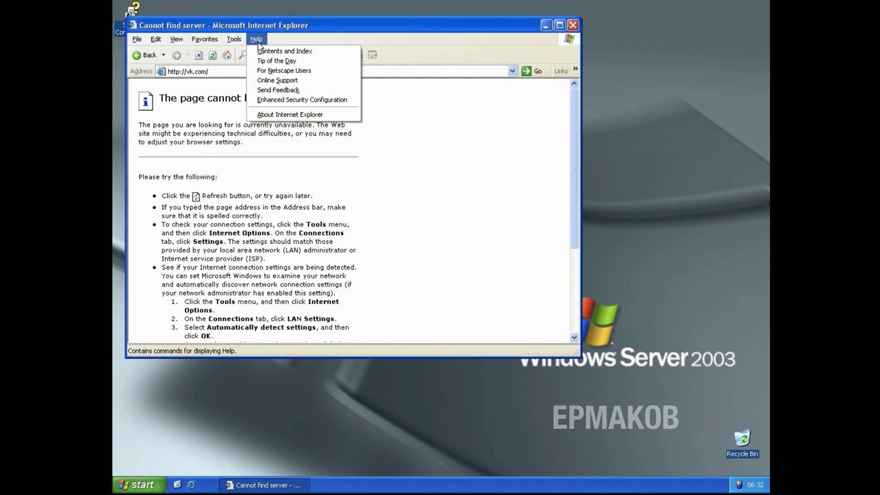
pyautogui.click(274, 114)
pyautogui.click(527, 312)
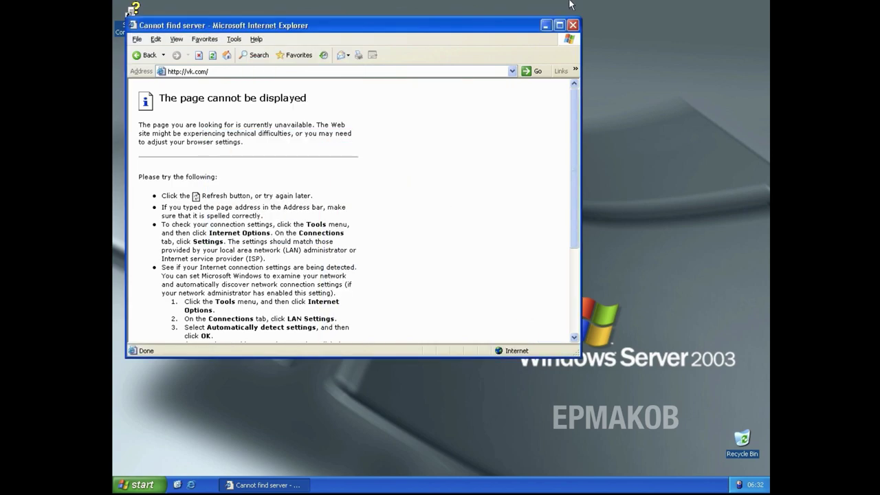
pyautogui.click(573, 25)
pyautogui.click(142, 485)
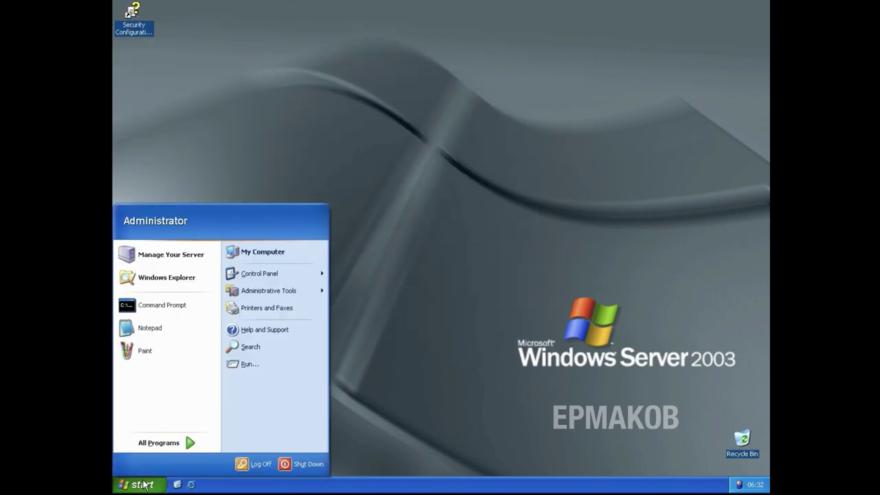
# - Open the Configure Your Server Wizard and cancel it
pyautogui.moveTo(293, 284)
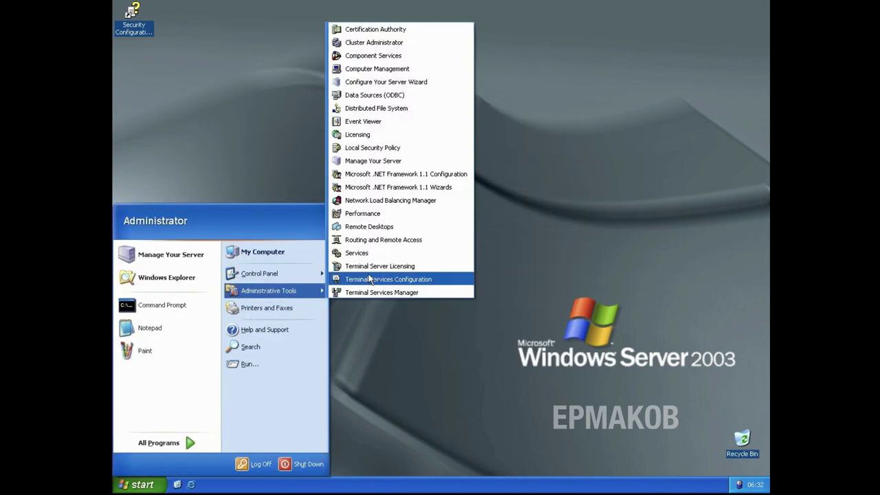
pyautogui.click(394, 81)
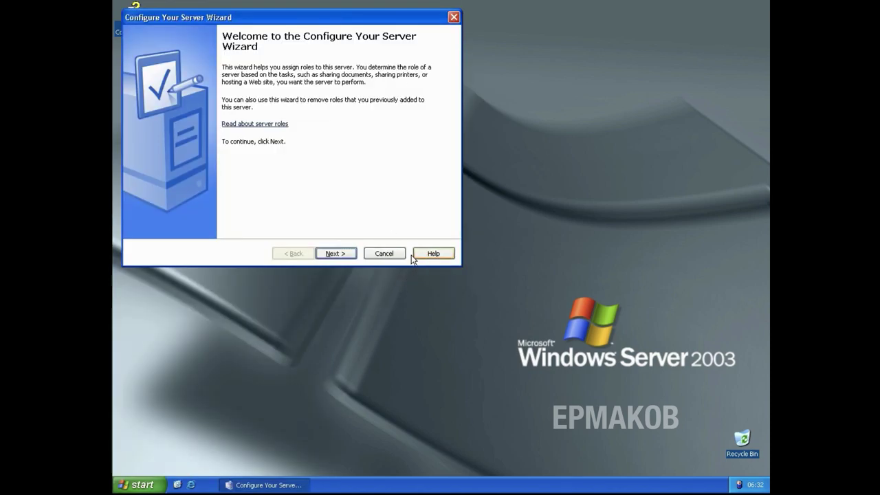
pyautogui.click(381, 254)
# - View the System properties from Control Panel and close them
pyautogui.click(136, 485)
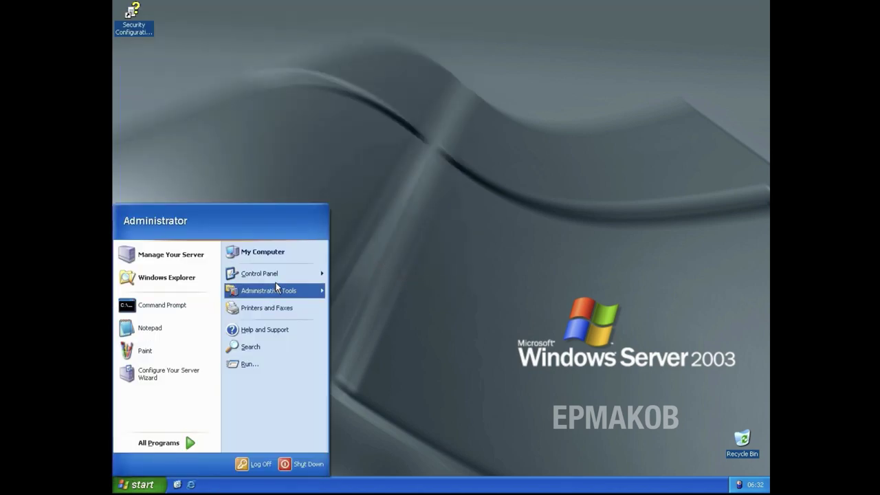
pyautogui.moveTo(294, 269)
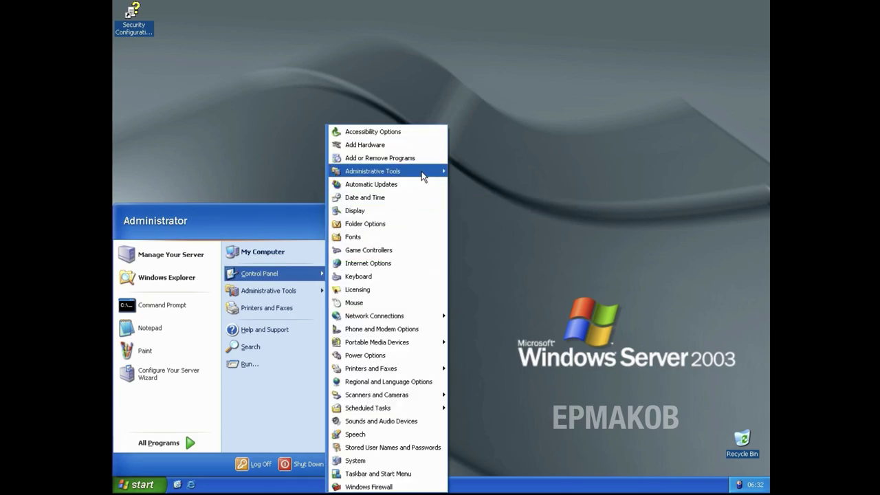
pyautogui.moveTo(423, 178)
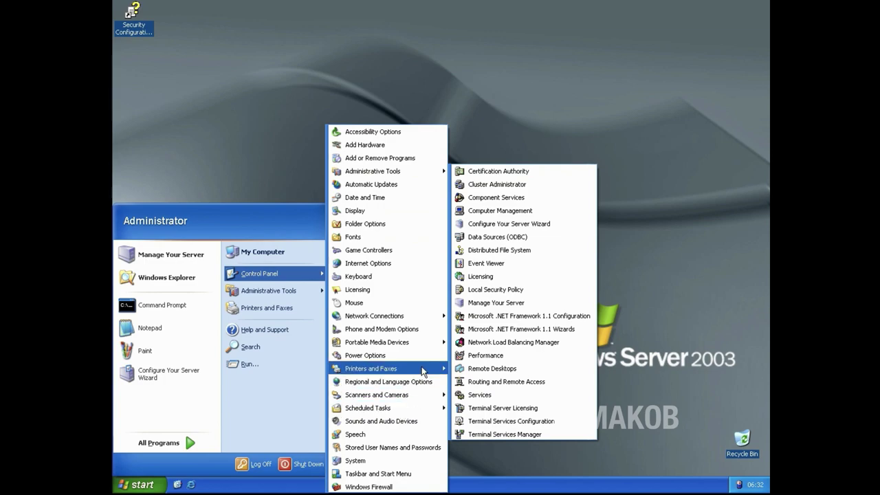
pyautogui.moveTo(432, 347)
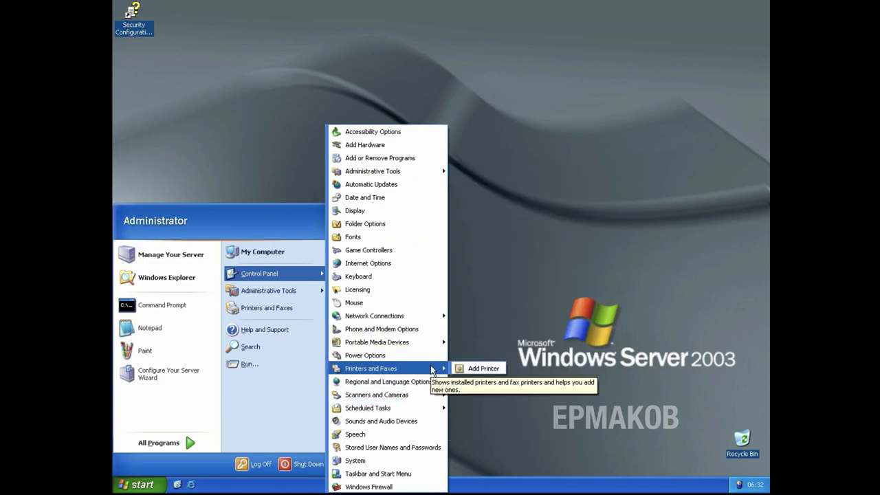
pyautogui.click(376, 460)
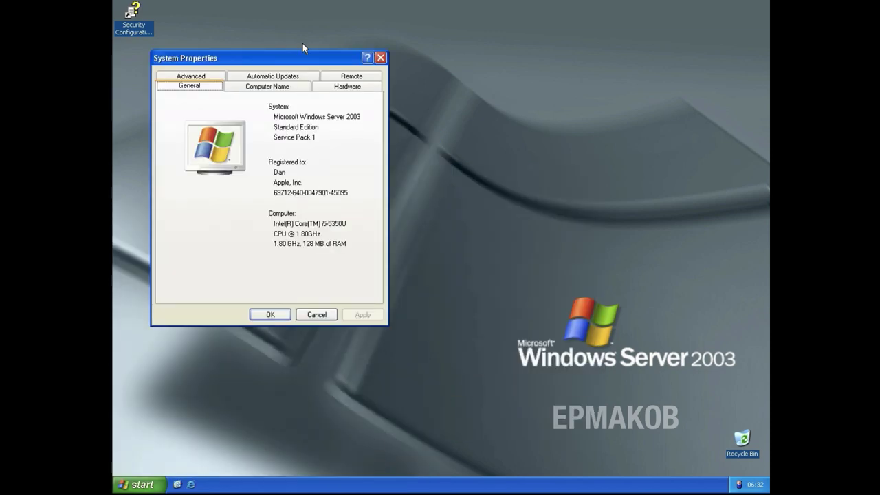
pyautogui.click(270, 313)
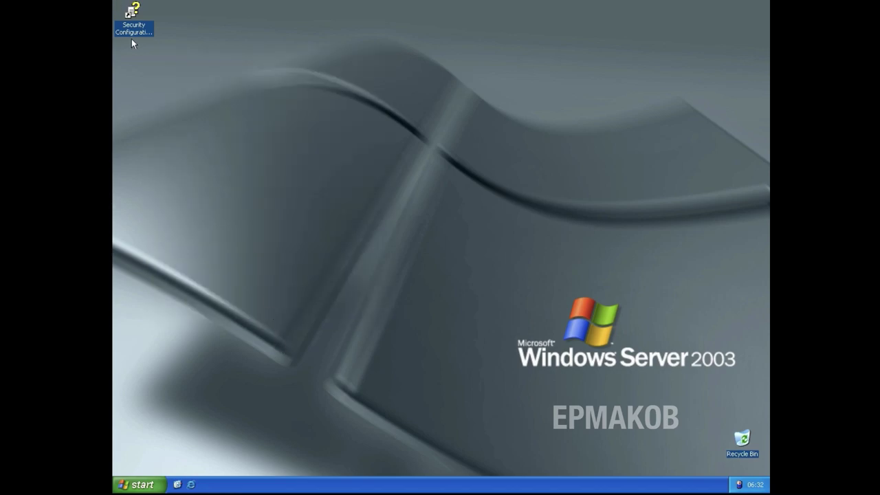
# - Run winver to check the Windows version, then close it
pyautogui.press('super+r')
pyautogui.write('wimb')
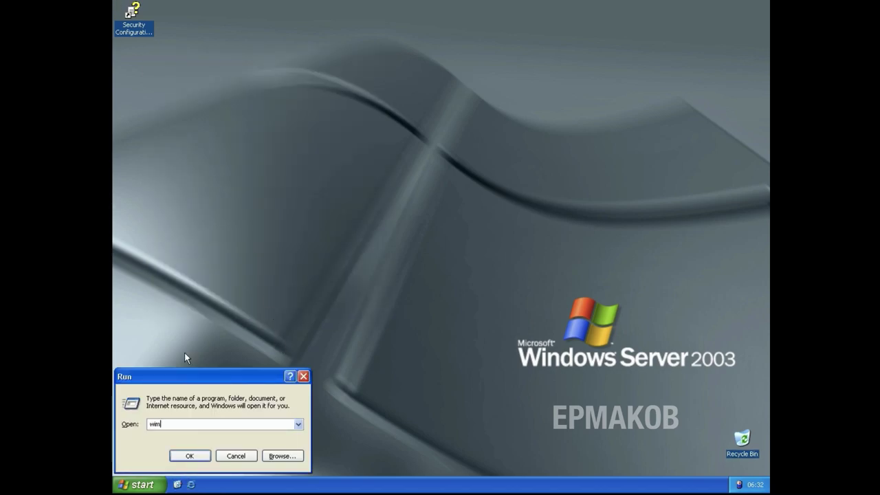
pyautogui.press('BackSpace')
pyautogui.press('BackSpace')
pyautogui.write('nver')
pyautogui.press('Return')
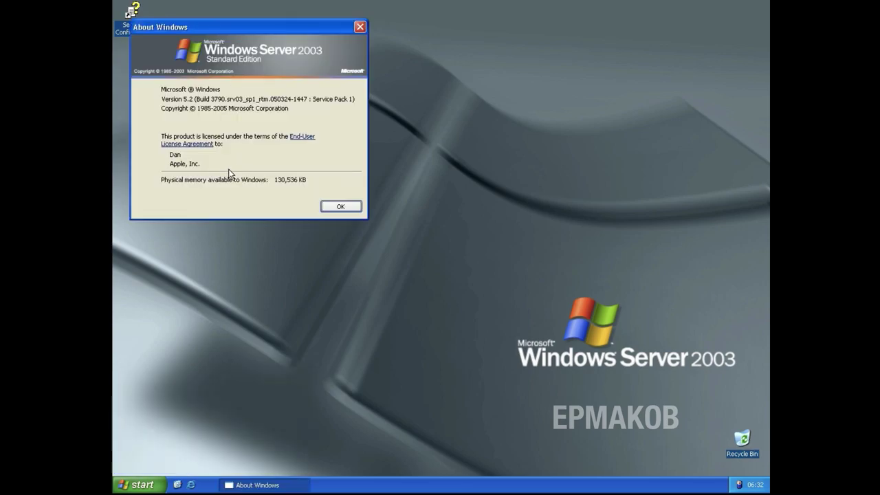
pyautogui.click(329, 202)
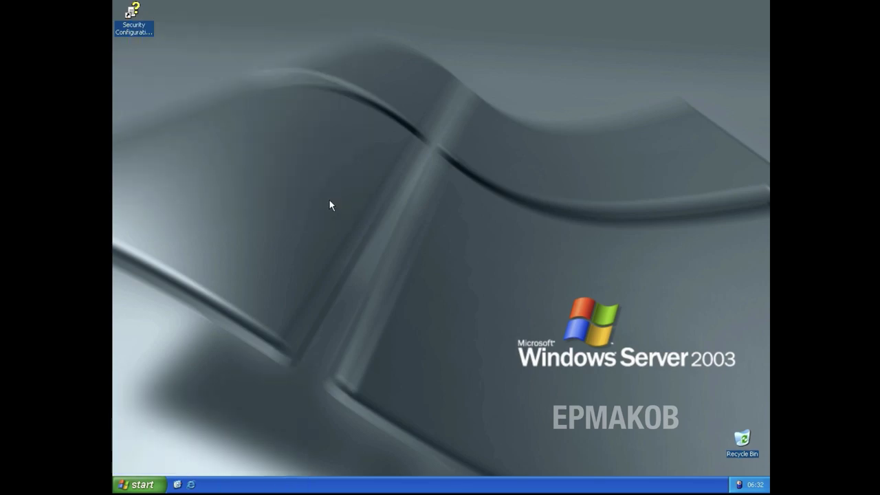
pyautogui.press('super')
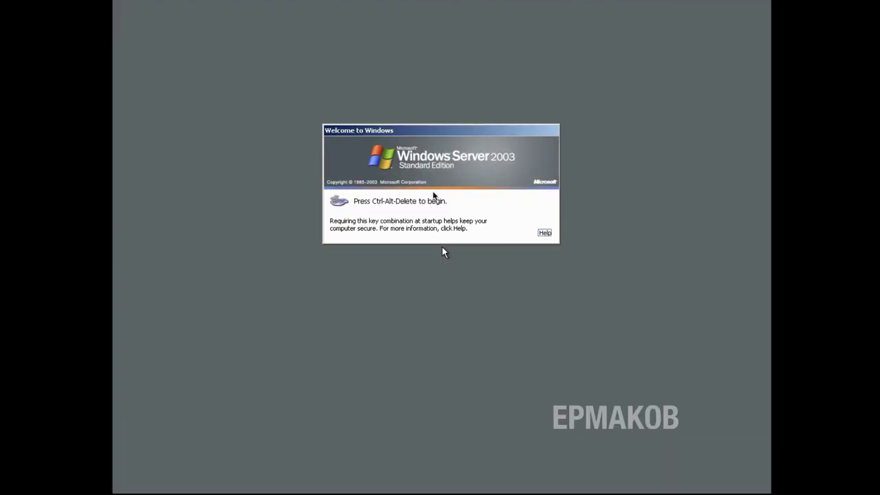
# - Log on as administrator, confirm Service Pack 2 in System Properties, and continue setup from CD 2 on E:\
pyautogui.hotkey('ctrl', 'alt', 'Delete')
pyautogui.press('Return')
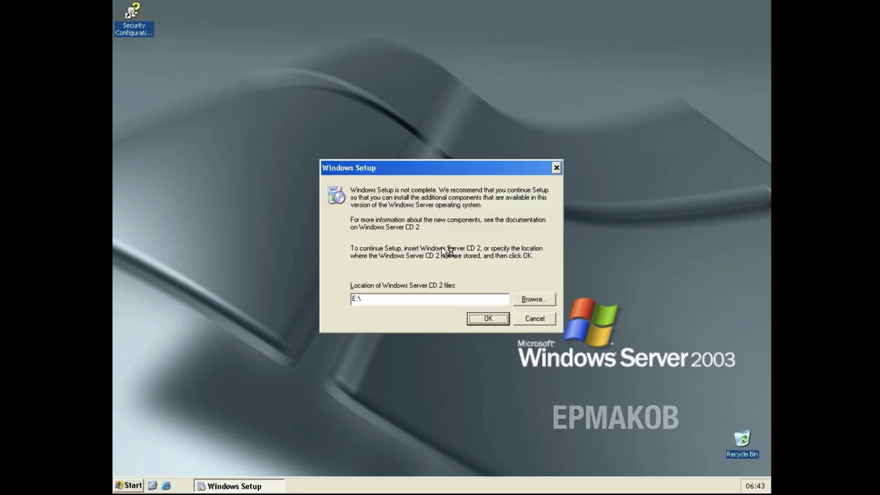
pyautogui.click(118, 485)
pyautogui.rightClick(289, 265)
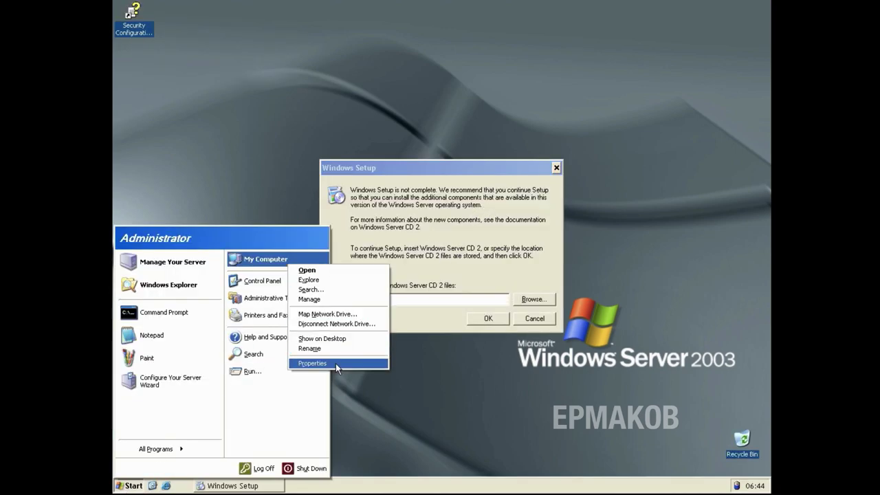
pyautogui.click(336, 363)
pyautogui.click(395, 75)
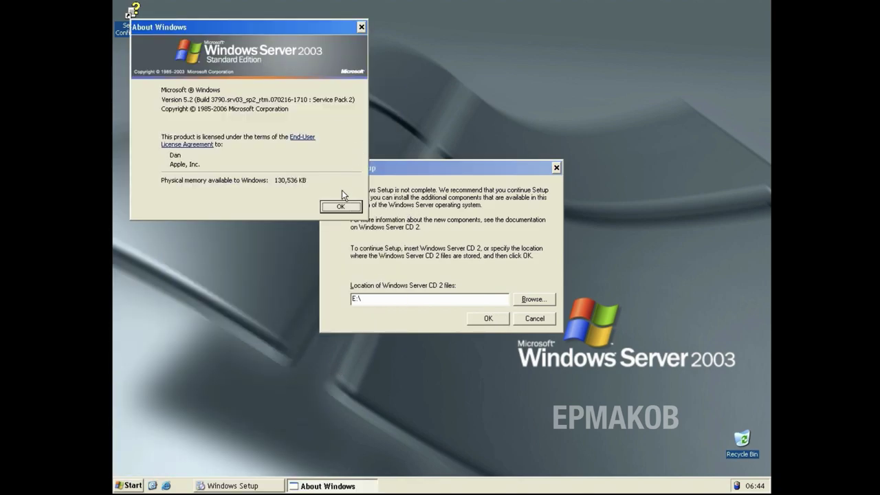
pyautogui.click(342, 206)
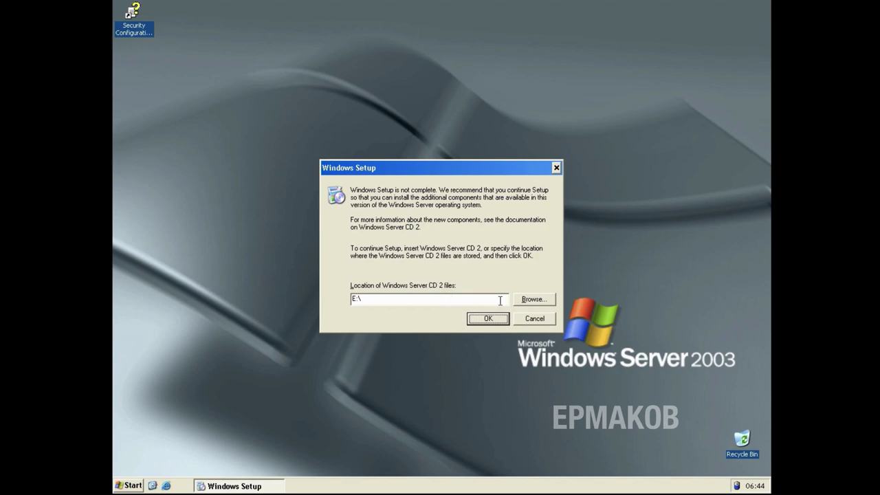
pyautogui.click(480, 317)
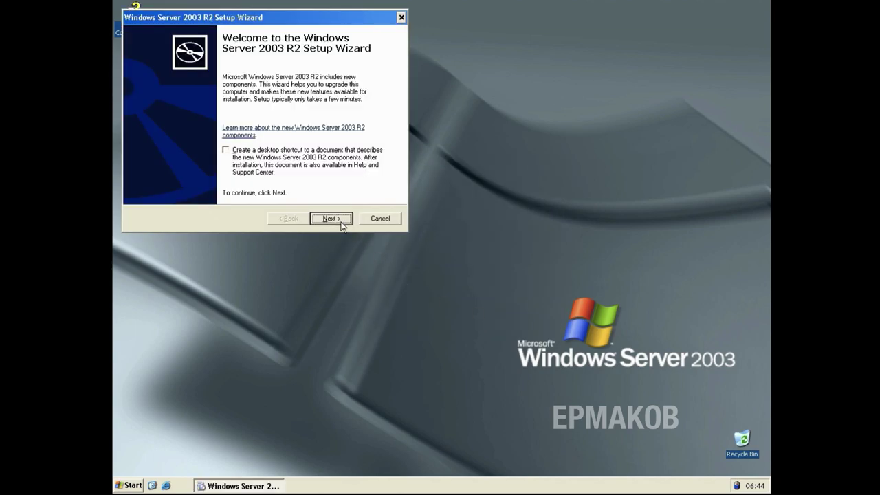
# - Accept the licence and run the R2 Setup Wizard through to Finish
pyautogui.click(342, 223)
pyautogui.click(263, 172)
pyautogui.click(325, 218)
pyautogui.click(327, 218)
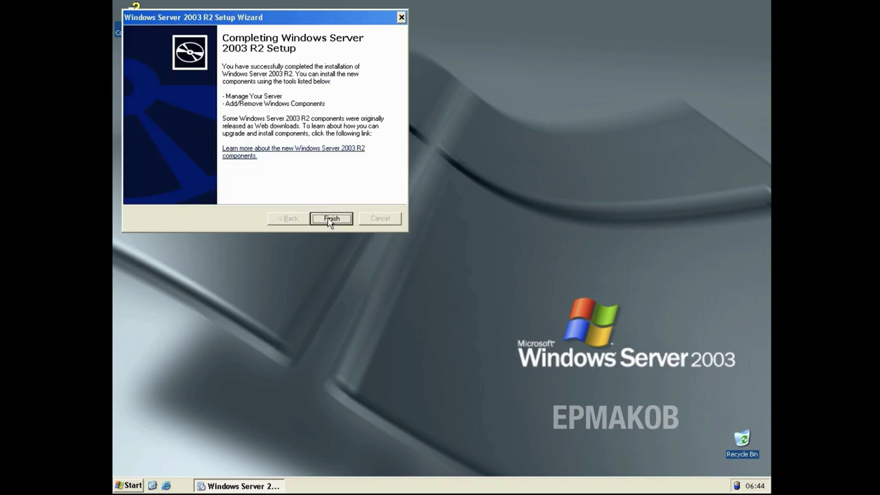
pyautogui.click(329, 219)
# - Restart the server from Shut Down, adding the comment 'f'
pyautogui.click(130, 486)
pyautogui.click(301, 468)
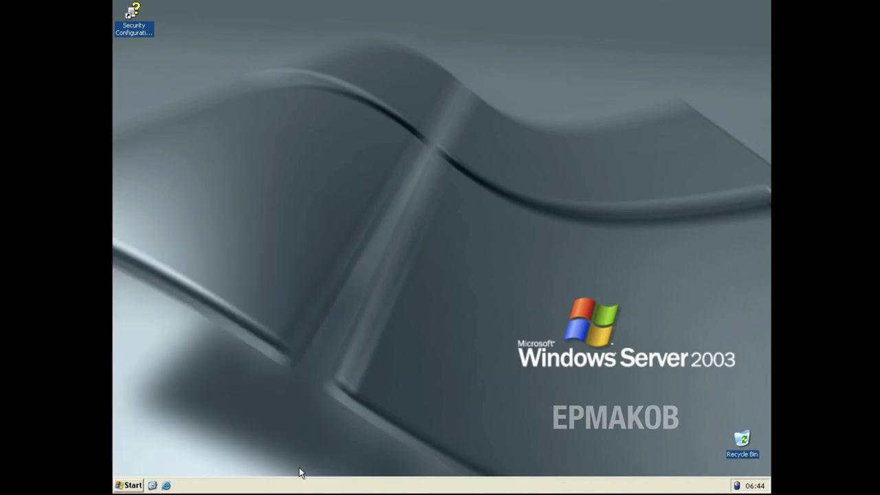
pyautogui.click(509, 153)
pyautogui.click(440, 181)
pyautogui.click(408, 295)
pyautogui.write('f')
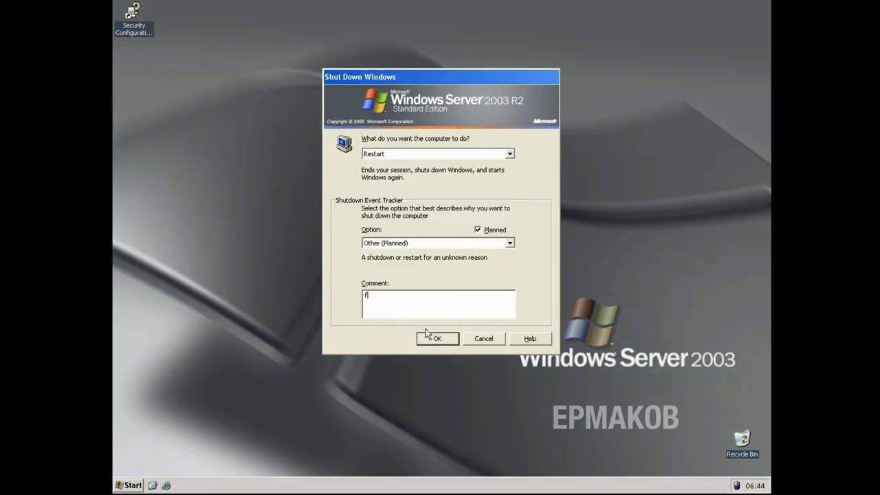
pyautogui.click(433, 339)
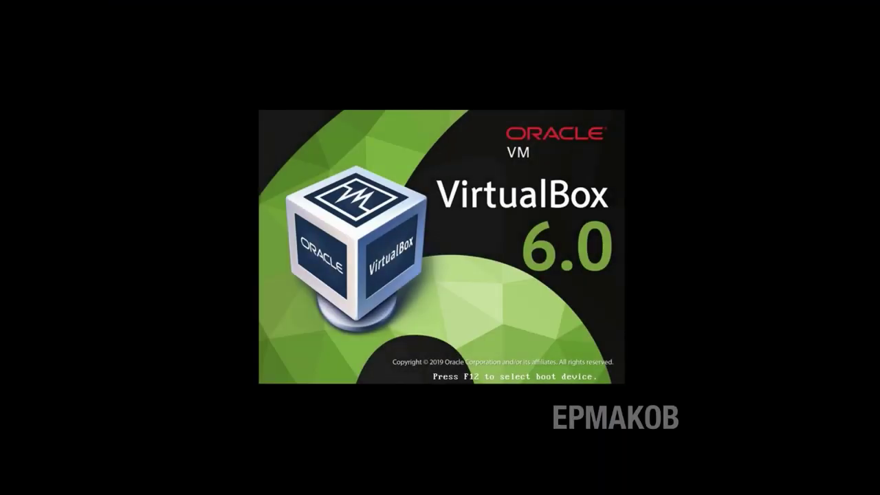
# - Boot past the menu, dismiss the Critical Battery warning, and send Ctrl-Alt-Del via Input > Keyboard to log on
pyautogui.press('Return')
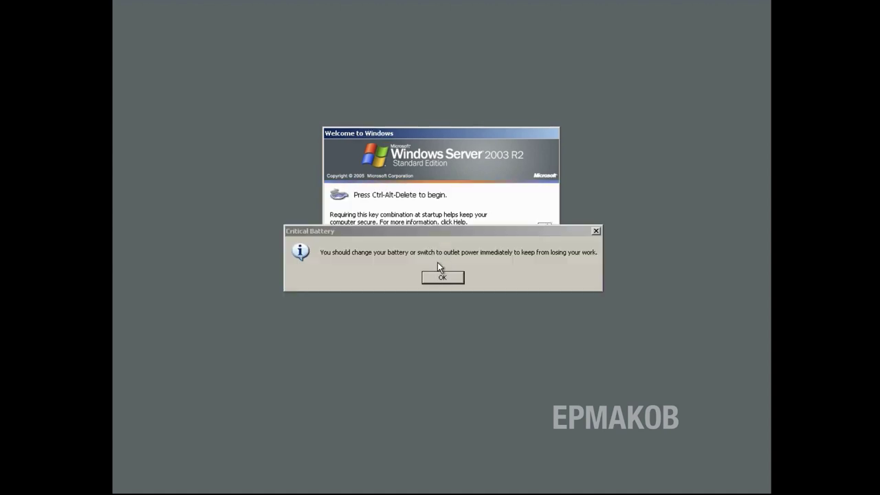
pyautogui.click(443, 278)
pyautogui.click(227, 3)
pyautogui.moveTo(226, 10)
pyautogui.click(381, 29)
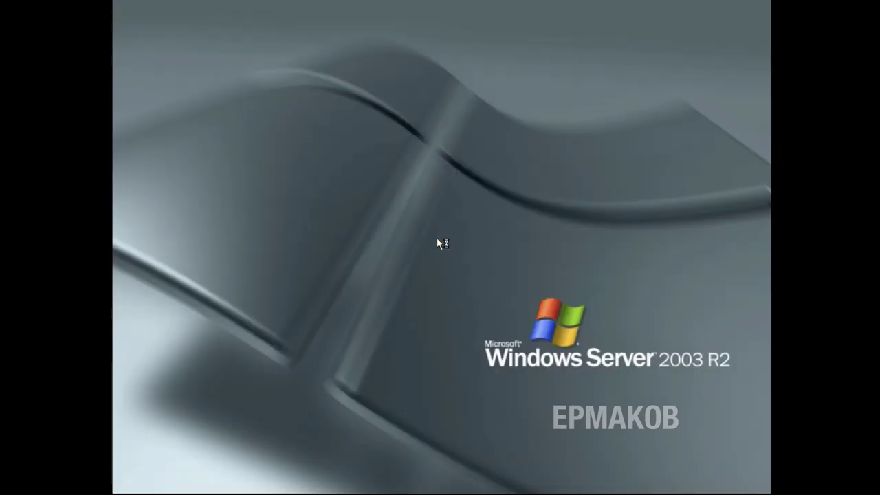
# - Run winver to confirm Version 5.2 R2, Build 3790, Service Pack 2
pyautogui.rightClick(437, 237)
pyautogui.click(387, 289)
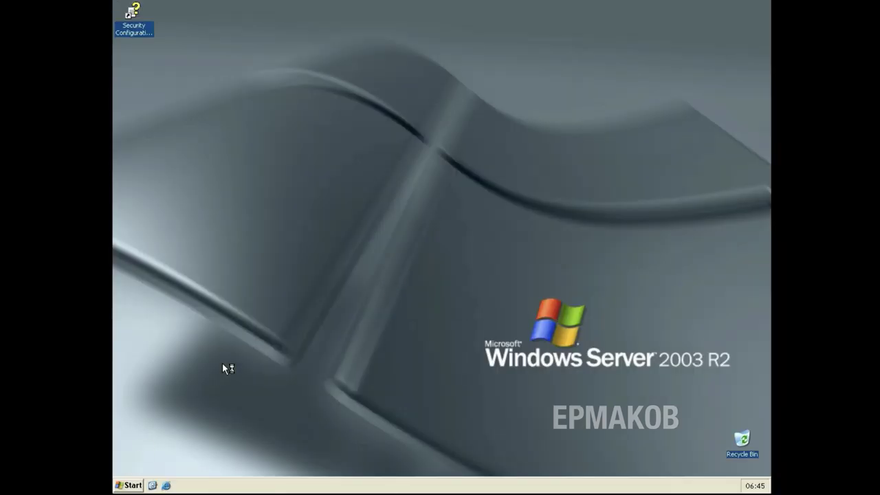
pyautogui.press('super+r')
pyautogui.press('Return')
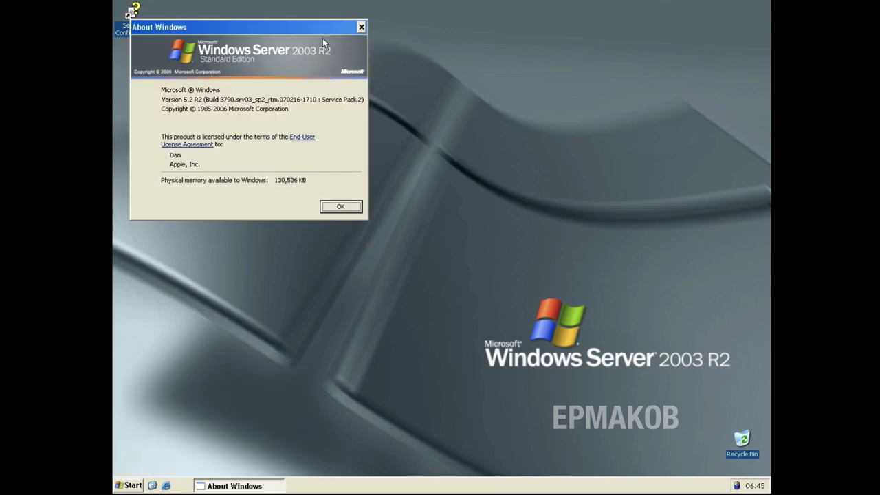
pyautogui.click(349, 205)
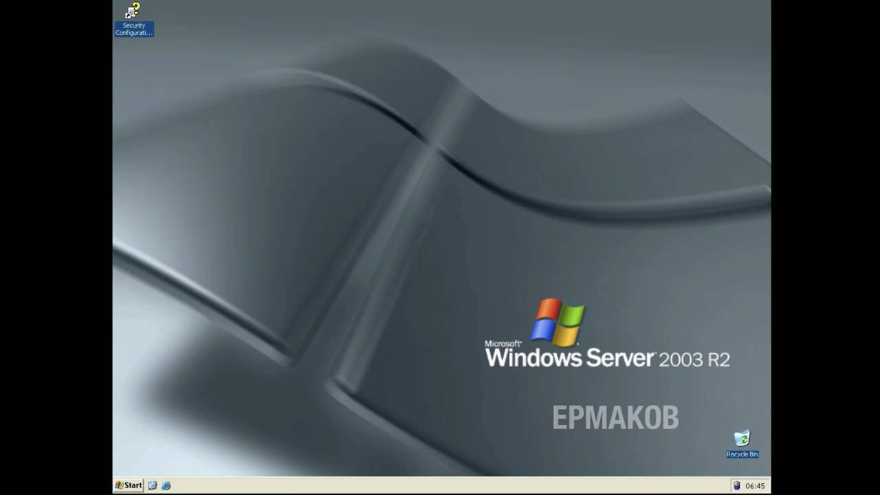
# - Review My Computer's System Properties from the Start menu
pyautogui.click(124, 486)
pyautogui.rightClick(316, 255)
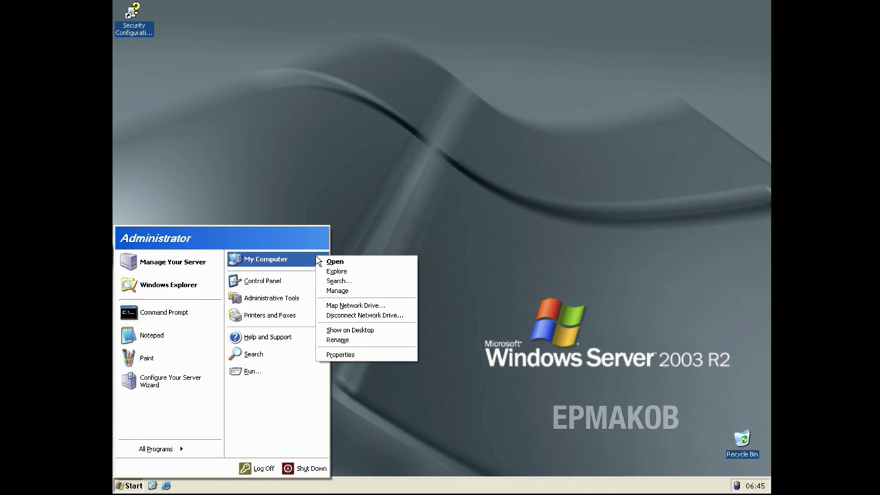
pyautogui.click(351, 353)
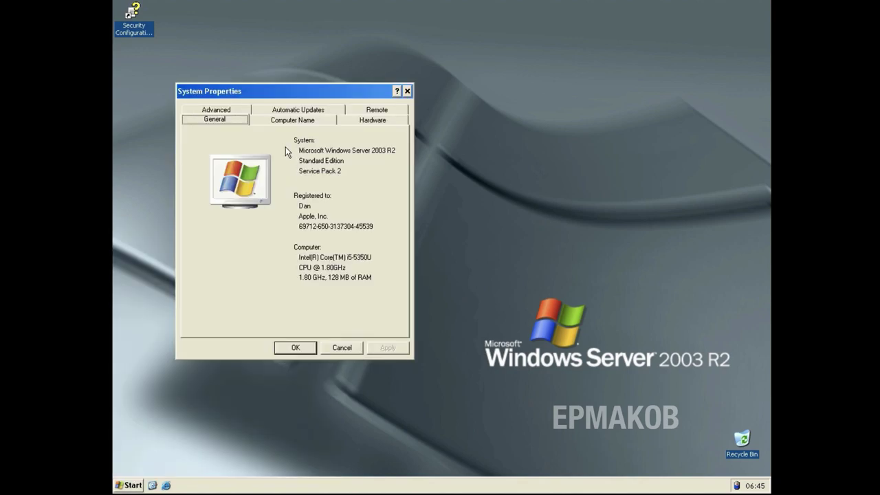
pyautogui.click(307, 345)
# - Review the Themes, Appearance and Settings tabs of Display Properties, keeping everything unchanged, then launch Internet Explorer
pyautogui.rightClick(325, 205)
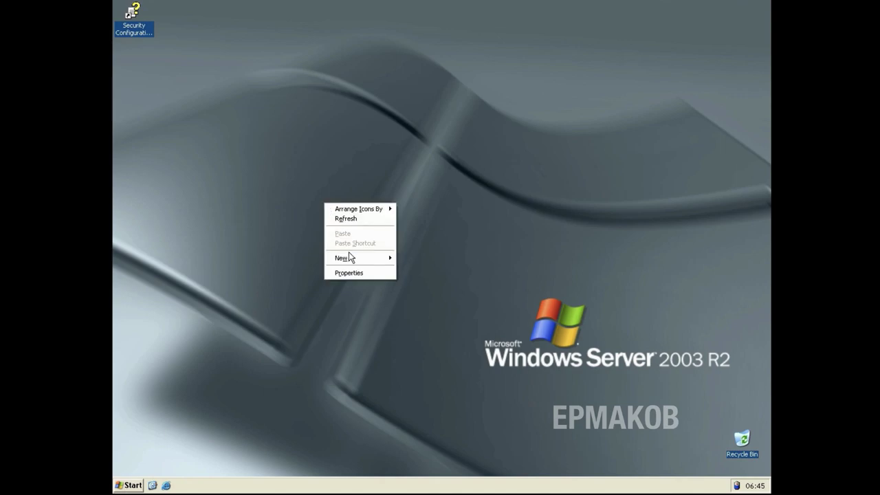
pyautogui.click(352, 271)
pyautogui.click(236, 95)
pyautogui.click(247, 84)
pyautogui.click(216, 188)
pyautogui.click(270, 188)
pyautogui.click(287, 44)
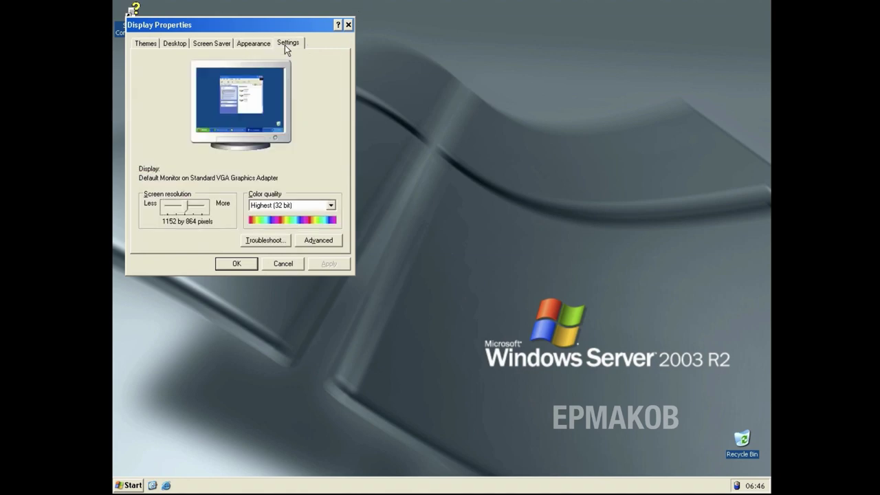
pyautogui.click(349, 25)
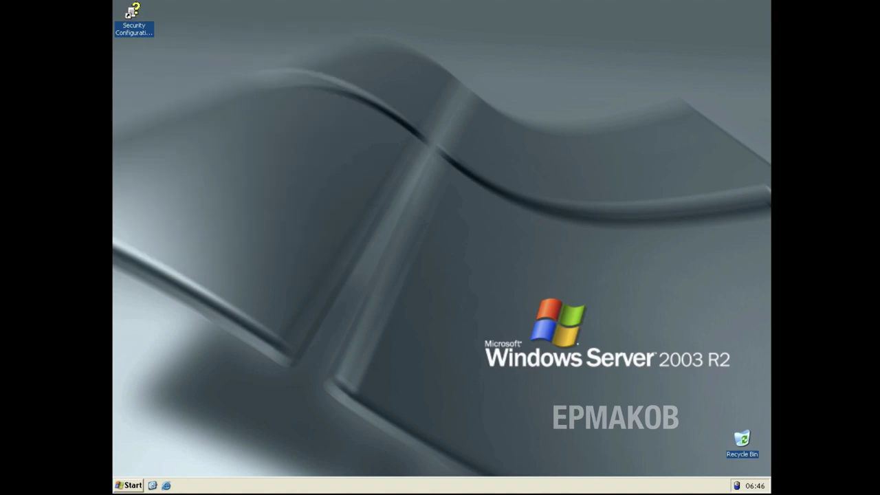
pyautogui.click(163, 486)
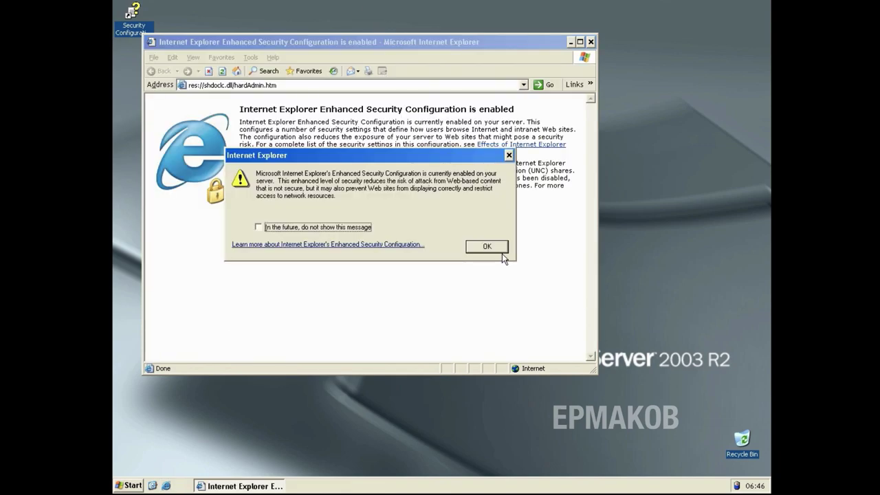
# - Dismiss the Enhanced Security warning and try loading vk.com, accepting the security alerts
pyautogui.click(504, 251)
pyautogui.click(227, 85)
pyautogui.write('wk.com')
pyautogui.press('Return')
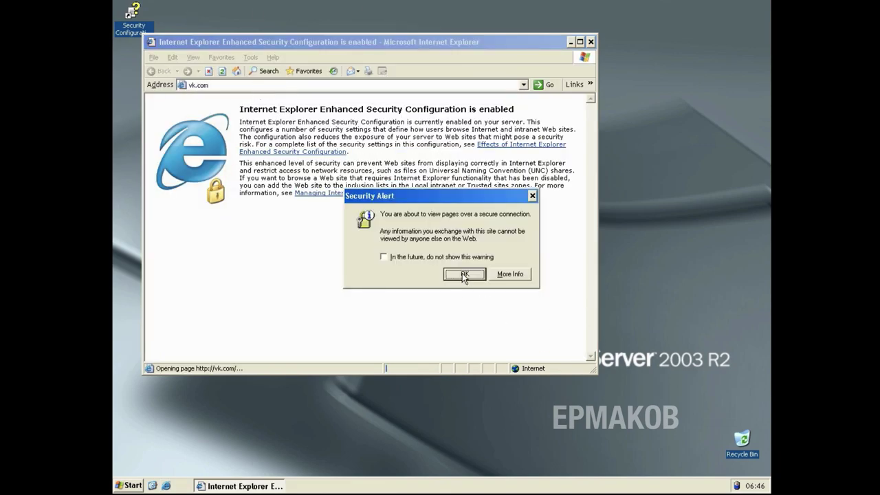
pyautogui.click(464, 274)
pyautogui.click(484, 248)
# - Check Help > About (version 6.0.3790.3959), then close Internet Explorer and bring up the Start menu
pyautogui.click(272, 58)
pyautogui.click(300, 137)
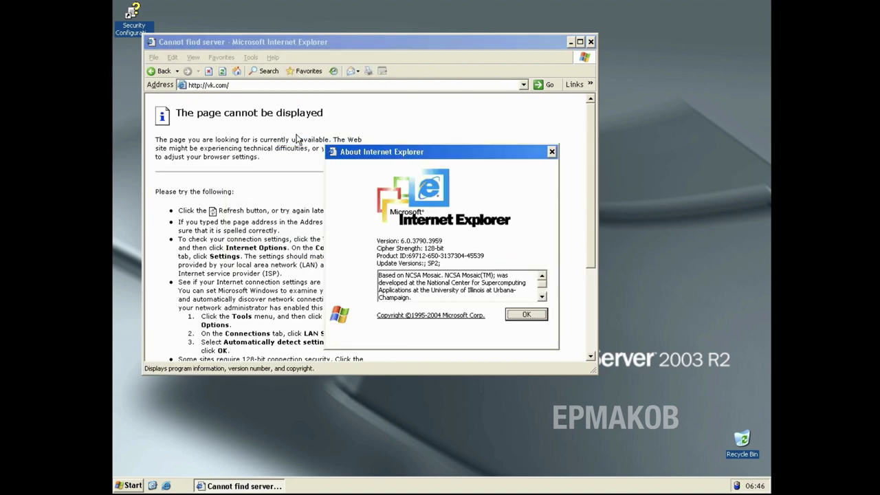
pyautogui.click(525, 314)
pyautogui.click(591, 43)
pyautogui.click(128, 486)
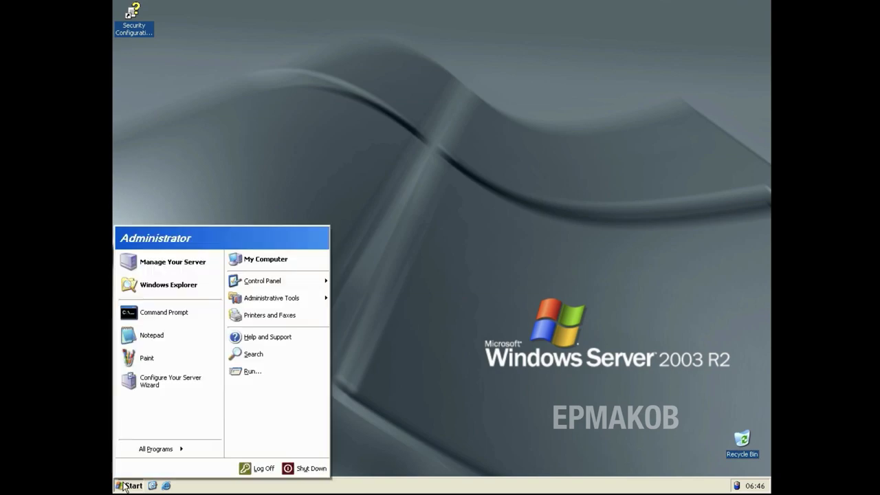
# - View CCCP.BMP on drive C:, close the viewer and My Computer, and bring up the Start menu's Control Panel list
pyautogui.click(295, 257)
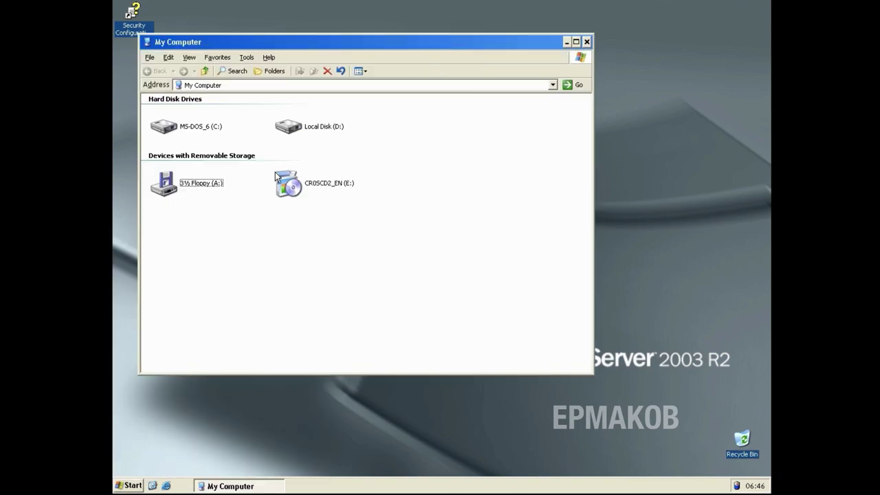
pyautogui.doubleClick(223, 128)
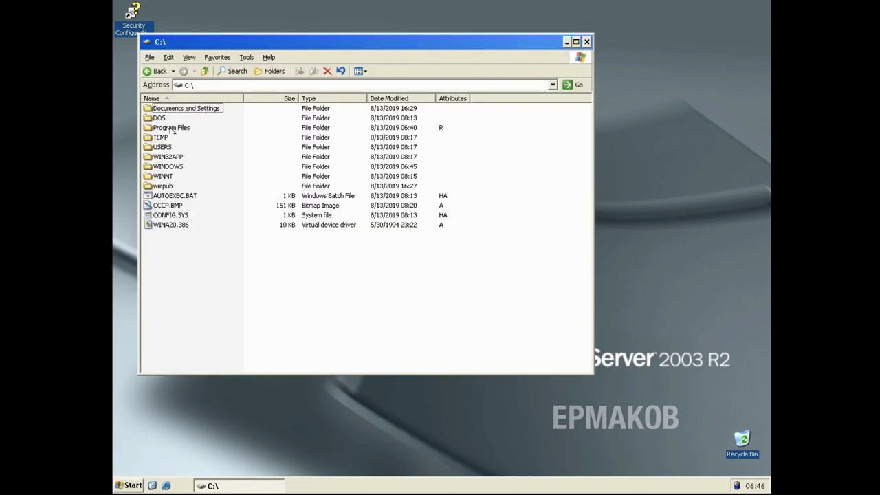
pyautogui.doubleClick(172, 205)
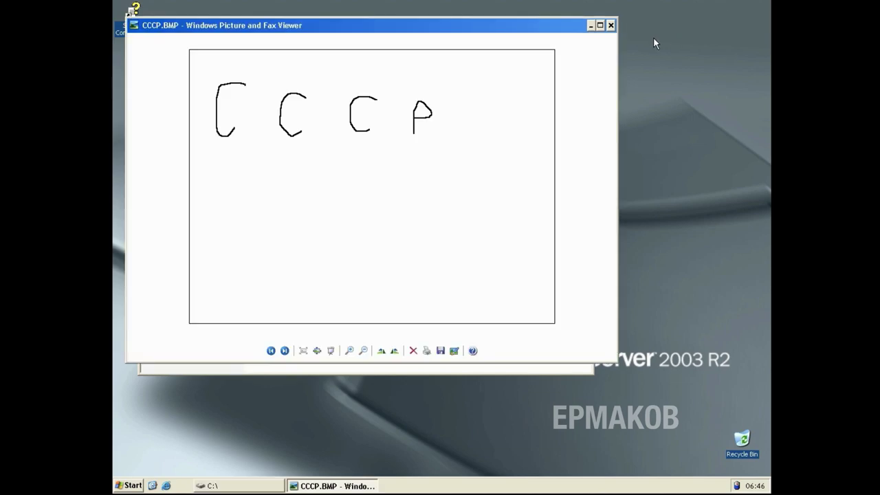
pyautogui.click(611, 26)
pyautogui.click(154, 70)
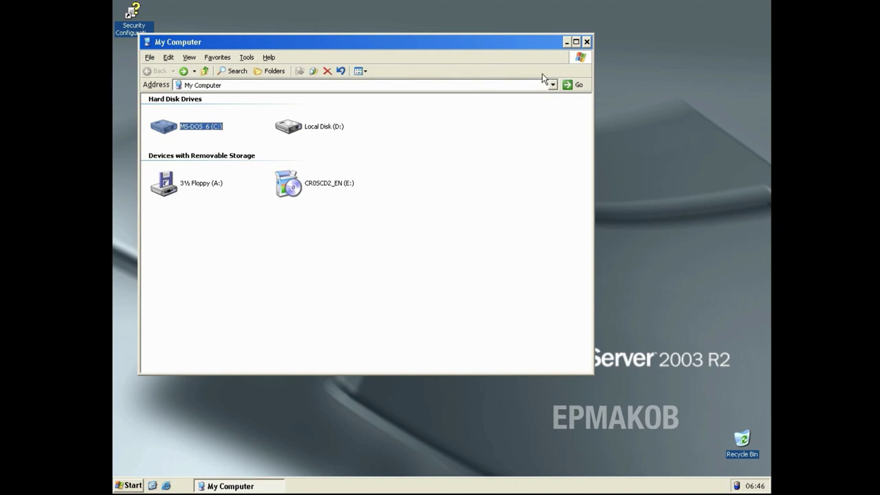
pyautogui.click(586, 42)
pyautogui.click(131, 485)
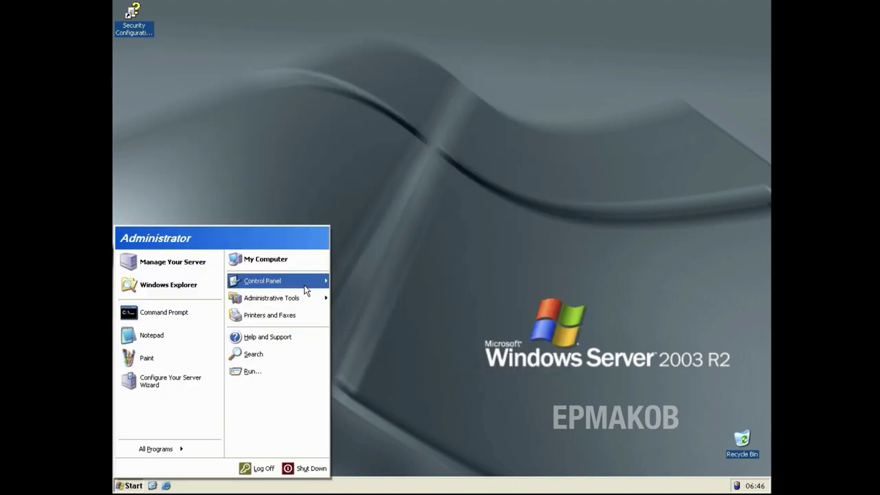
pyautogui.moveTo(305, 288)
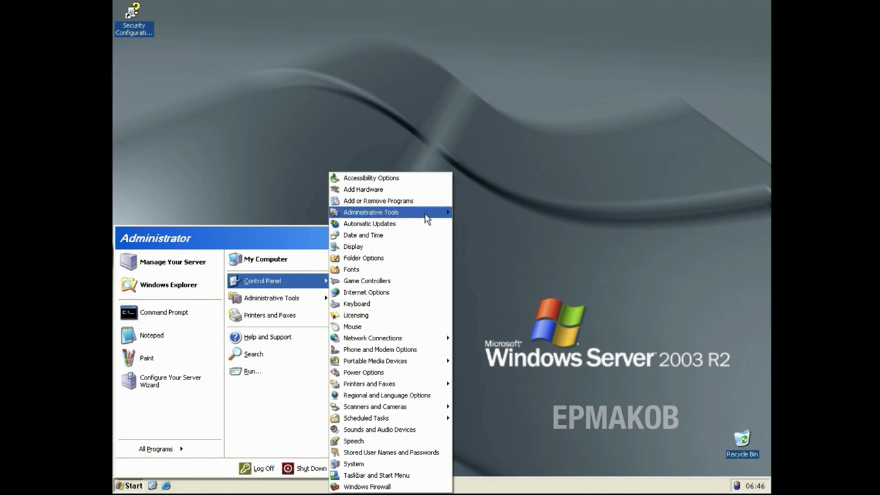
# - Open the Services console from Administrative Tools, closing the Manage Your Server window along the way
pyautogui.moveTo(426, 218)
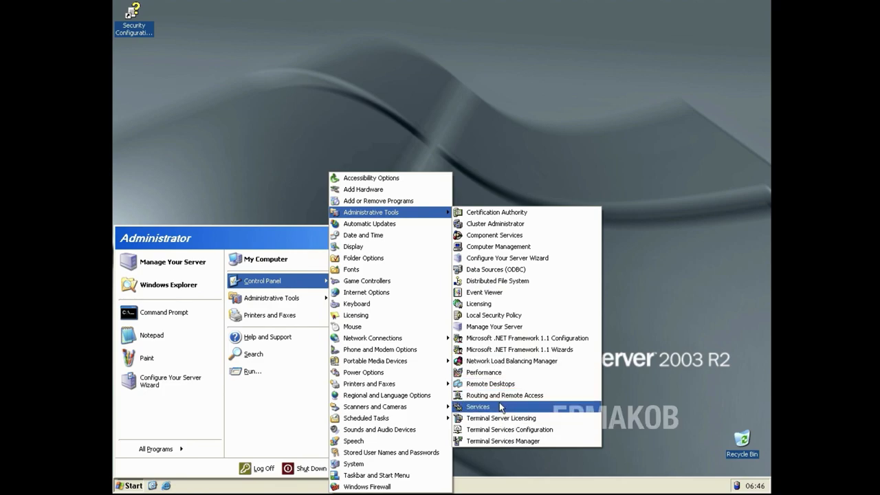
pyautogui.click(500, 407)
pyautogui.click(131, 481)
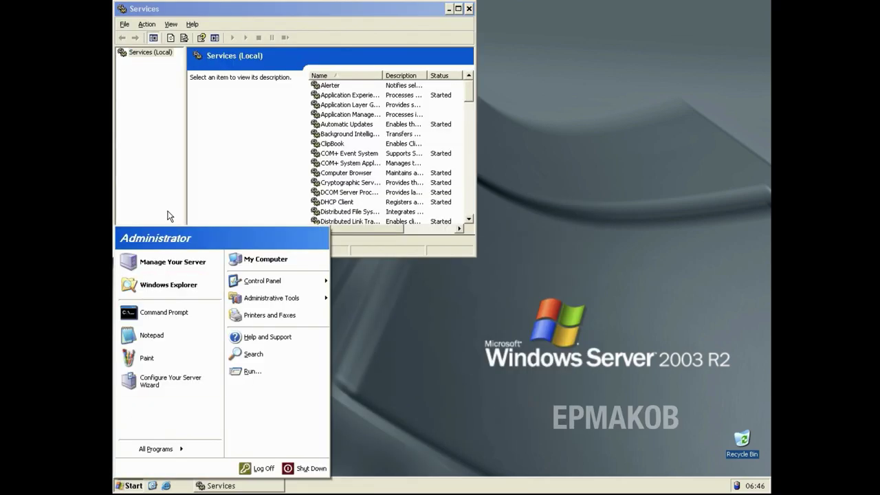
pyautogui.click(170, 257)
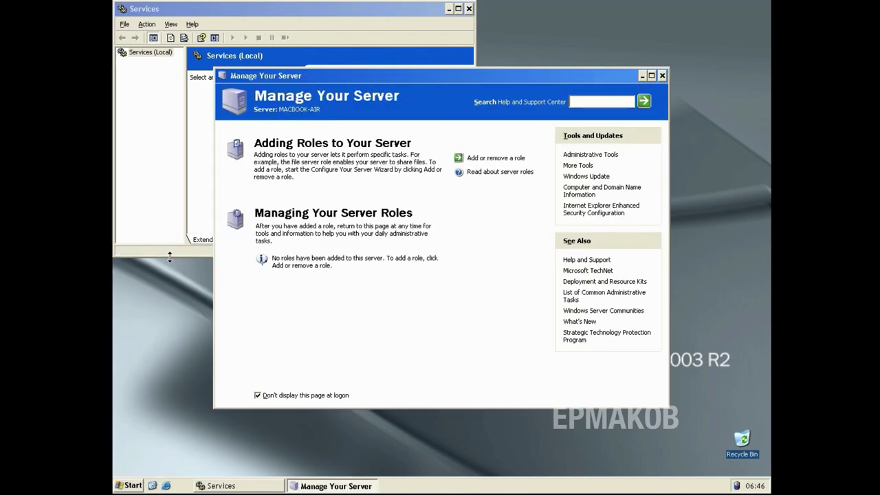
pyautogui.click(662, 75)
pyautogui.moveTo(467, 96); pyautogui.dragTo(467, 185)
# - Set the Themes service's startup type to Automatic, start it, and close Services
pyautogui.click(378, 176)
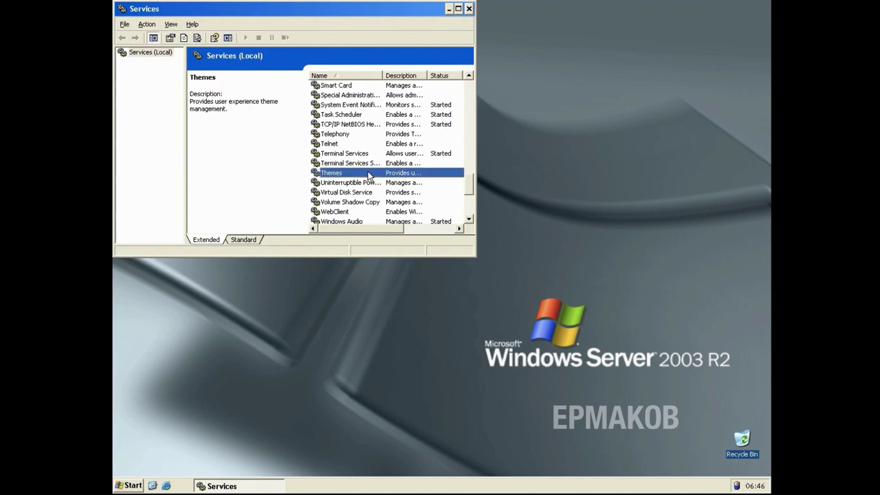
pyautogui.rightClick(336, 174)
pyautogui.click(361, 261)
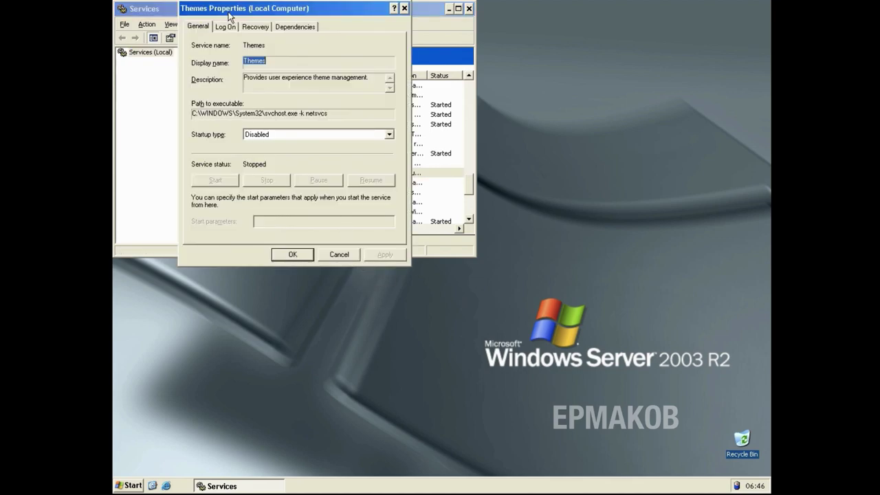
pyautogui.click(282, 136)
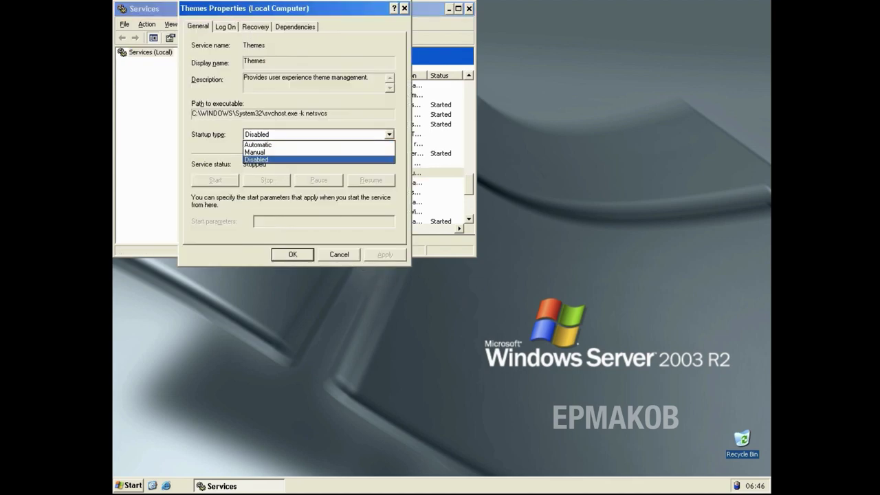
pyautogui.click(274, 144)
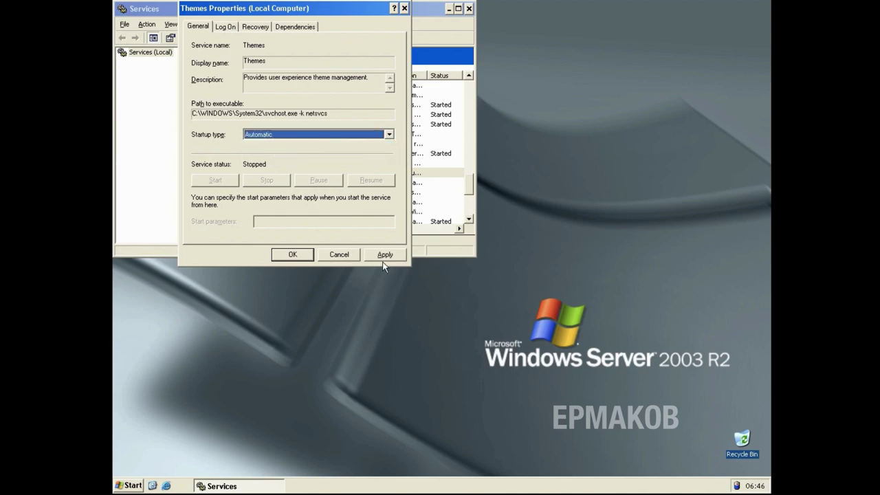
pyautogui.click(383, 260)
pyautogui.click(319, 254)
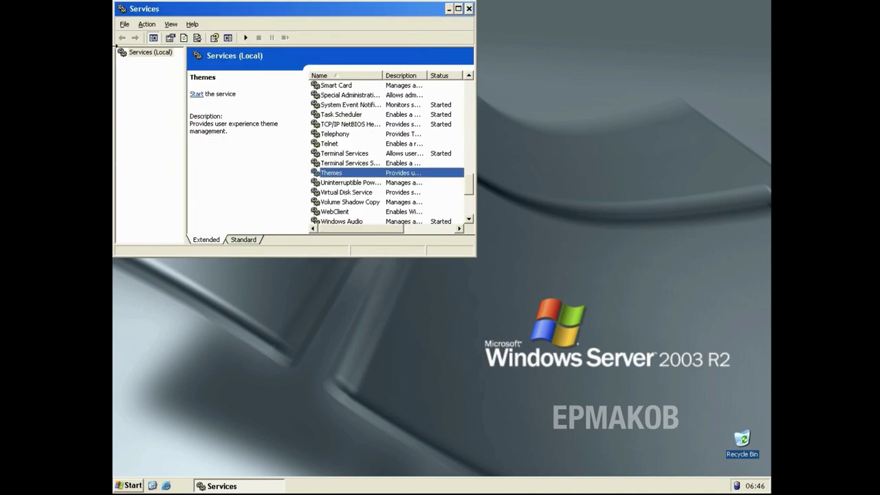
pyautogui.click(197, 94)
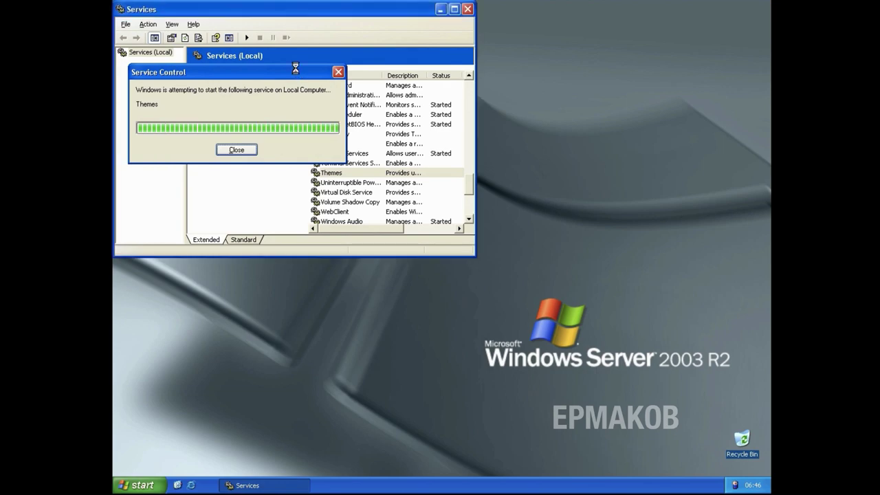
pyautogui.click(467, 9)
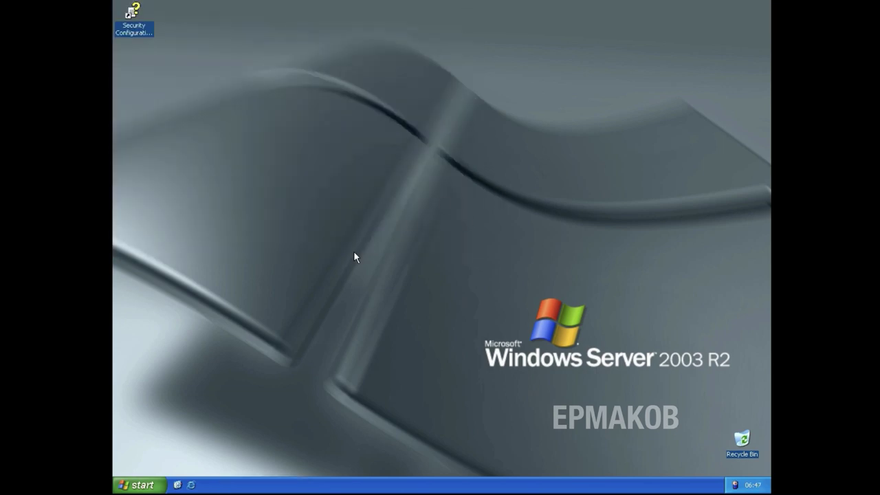
# - Launch Windows Server 2008 setup from CD drive E:, skipping updates and the product key
pyautogui.rightClick(190, 131)
pyautogui.click(384, 163)
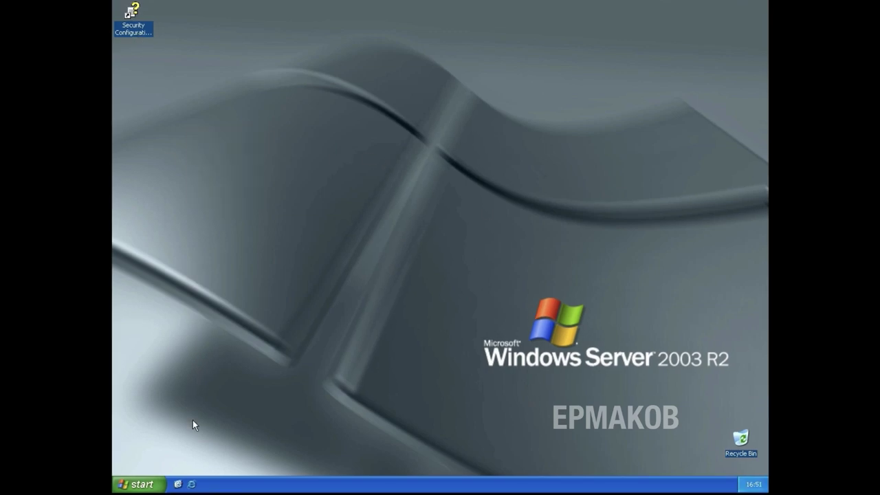
pyautogui.click(138, 484)
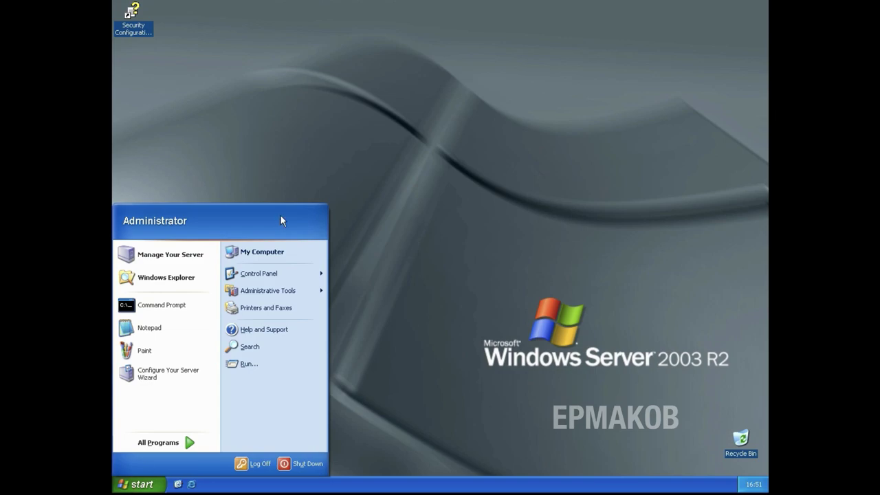
pyautogui.click(251, 251)
pyautogui.click(311, 180)
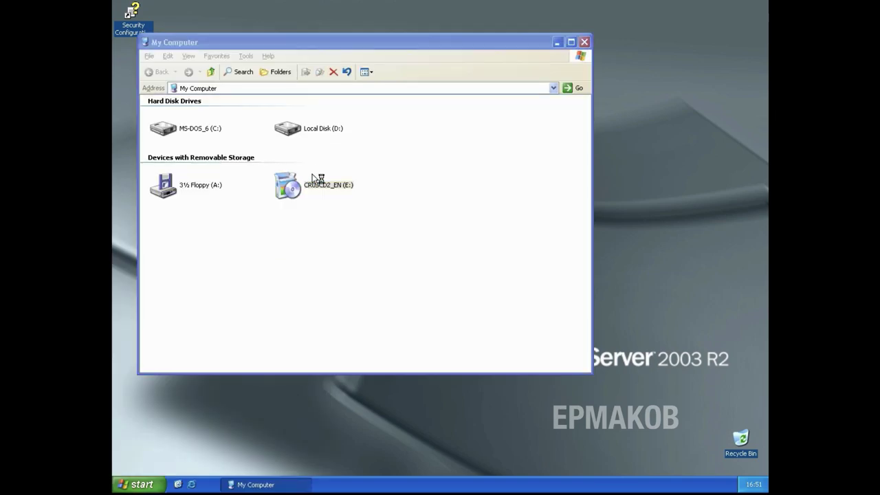
pyautogui.click(468, 242)
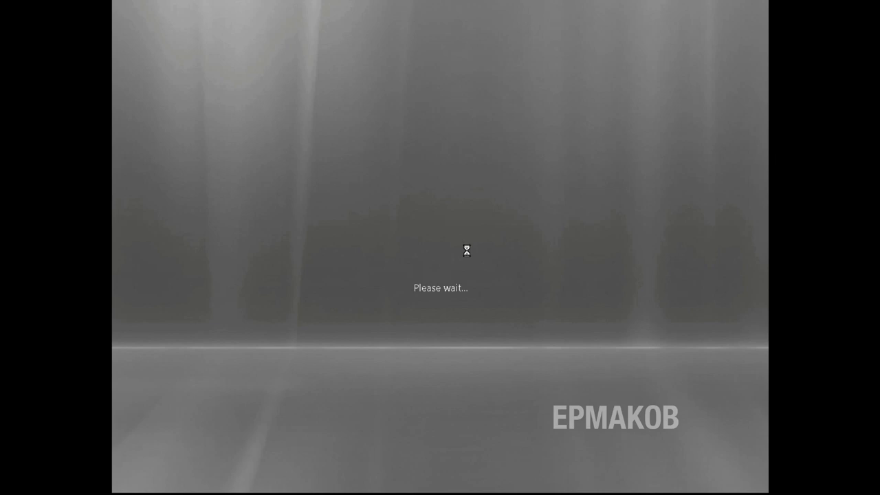
pyautogui.click(457, 234)
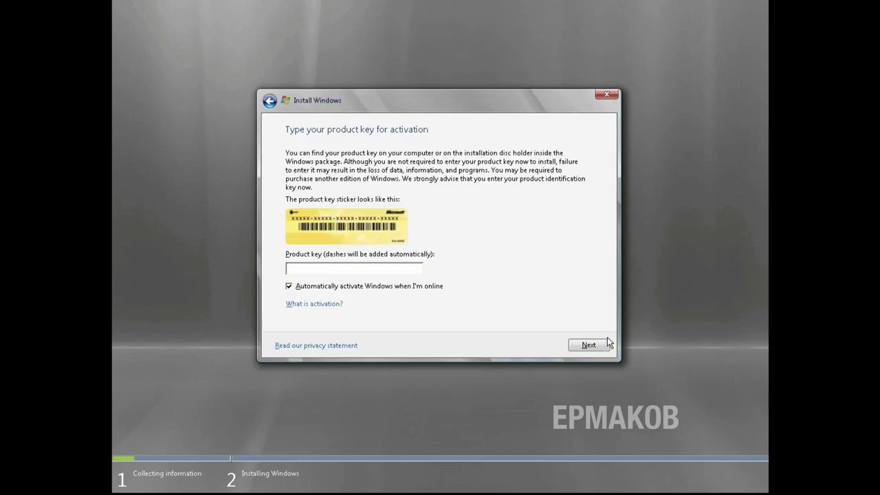
pyautogui.click(598, 343)
pyautogui.click(568, 286)
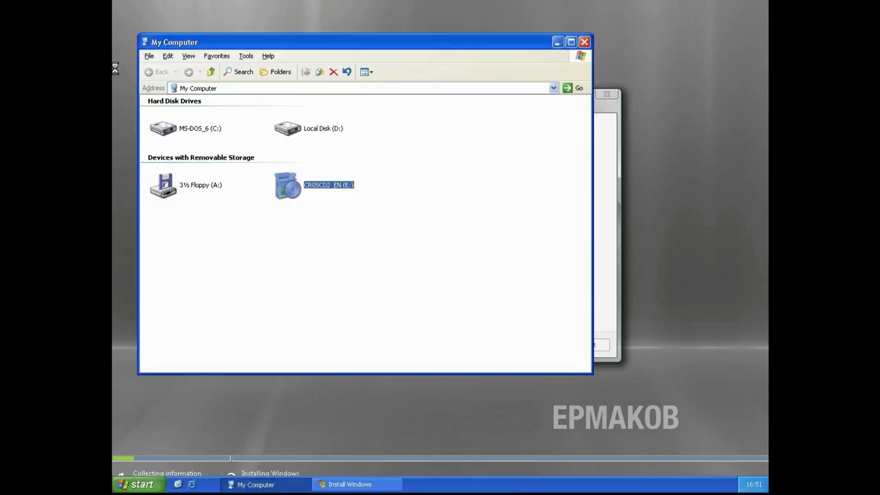
# - Rename the C:\USER folder to US
pyautogui.doubleClick(189, 128)
pyautogui.rightClick(165, 160)
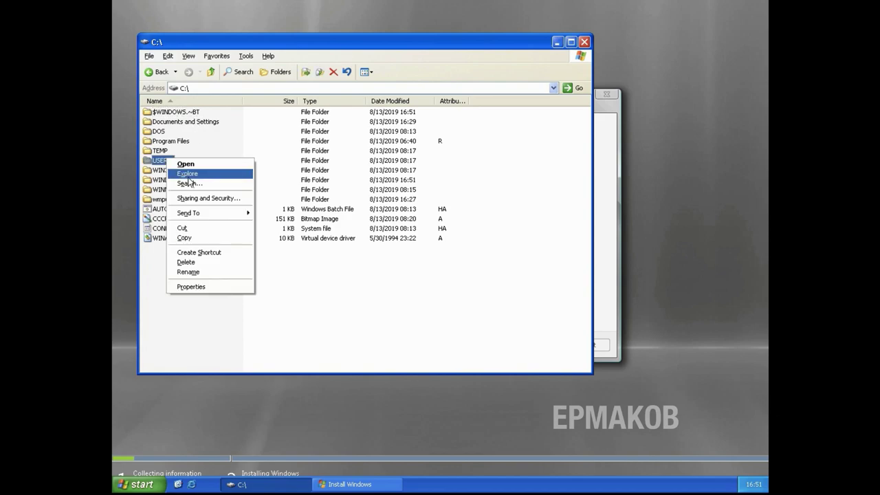
pyautogui.click(189, 271)
pyautogui.write('US')
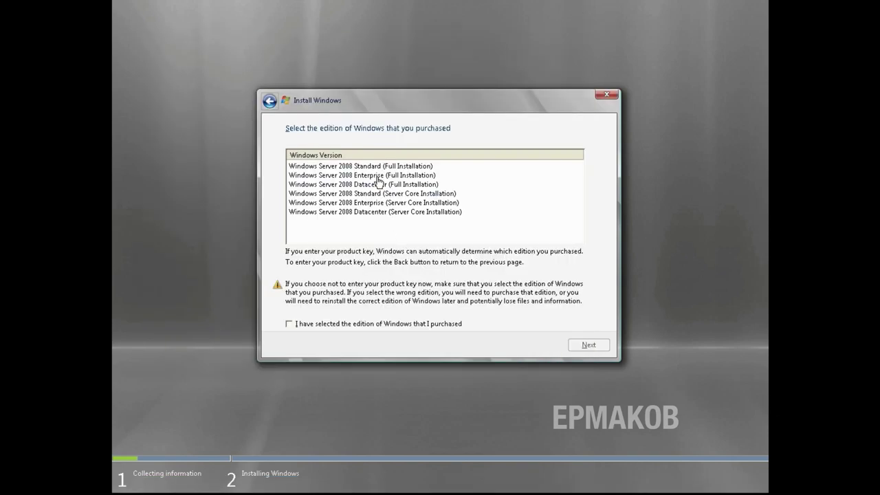
# - Choose Standard (Full Installation), accept the licence terms, then cancel Windows setup
pyautogui.click(373, 167)
pyautogui.click(398, 323)
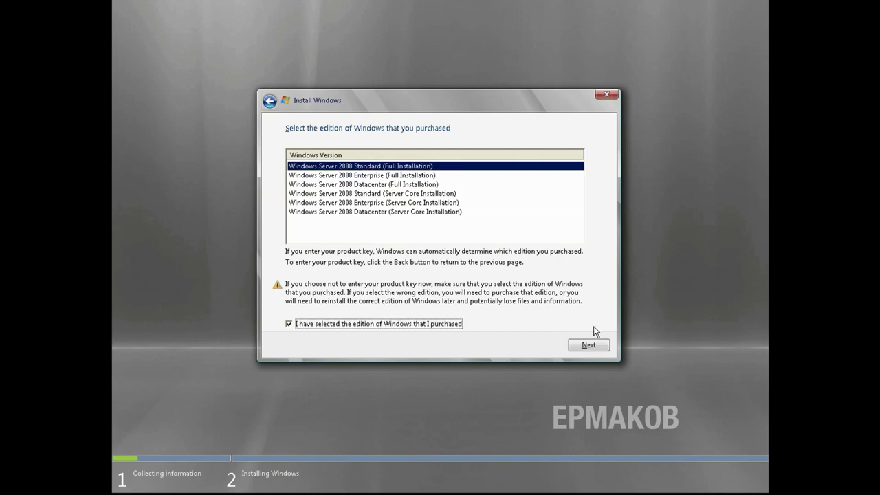
pyautogui.click(591, 348)
pyautogui.click(312, 320)
pyautogui.click(594, 348)
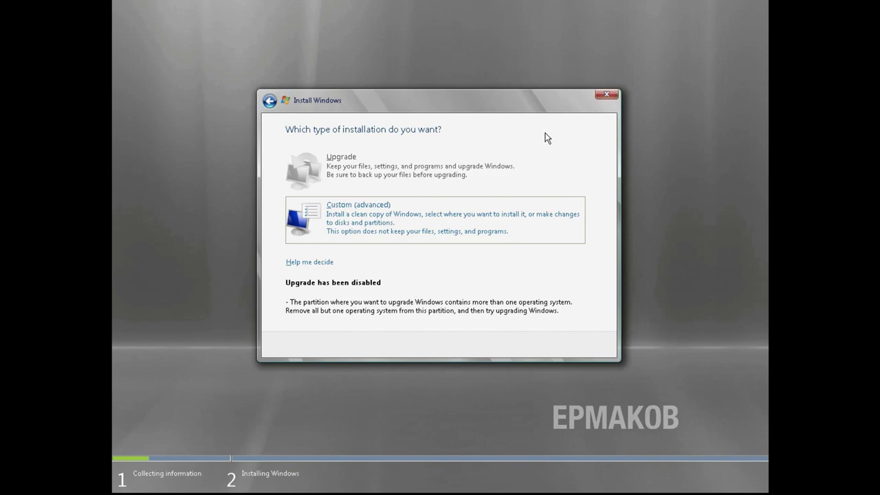
pyautogui.click(606, 95)
pyautogui.click(517, 283)
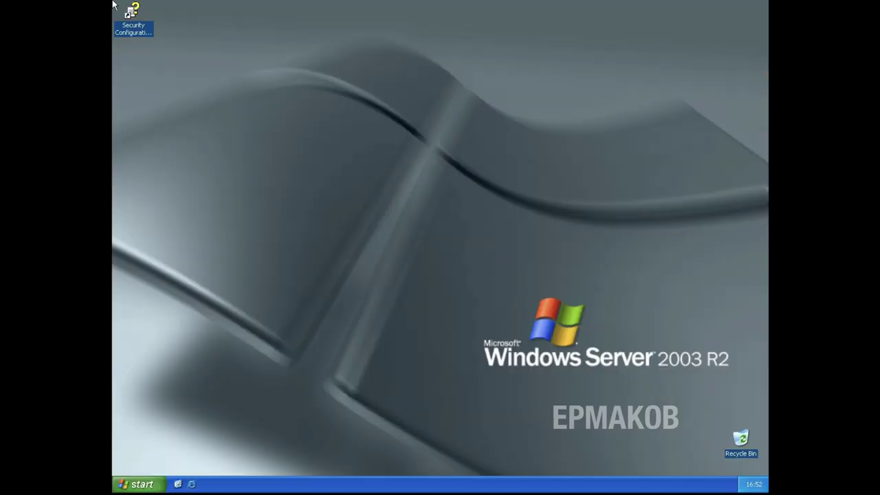
# - Browse to C:\WINNT\system32 and try the old clock.exe and cmd.exe programs
pyautogui.click(139, 484)
pyautogui.click(261, 251)
pyautogui.doubleClick(184, 143)
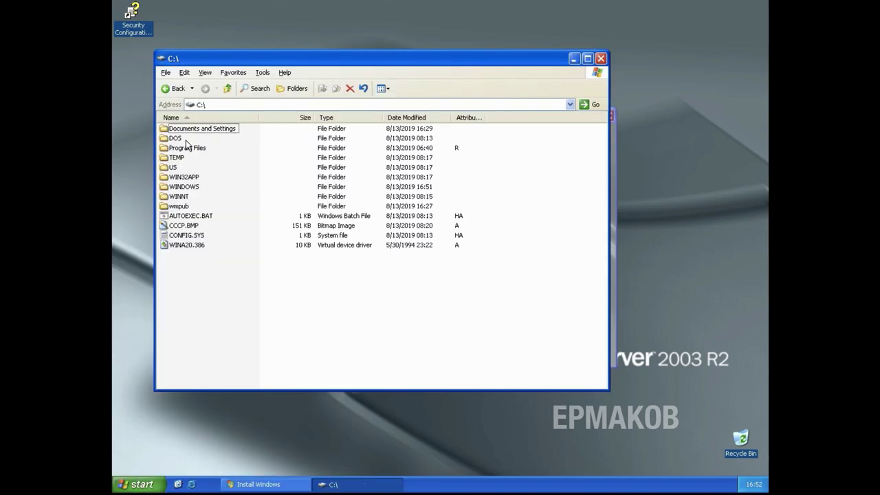
pyautogui.click(178, 199)
pyautogui.doubleClick(178, 198)
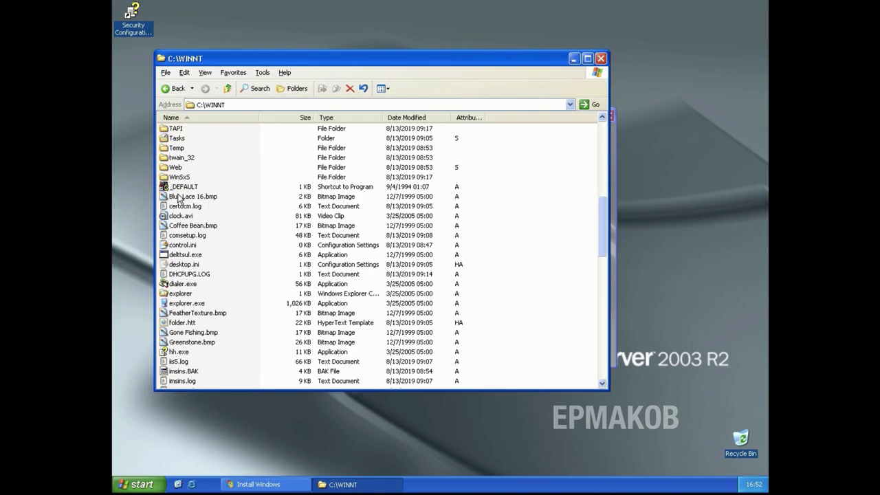
pyautogui.scroll(-10, 180, 206)
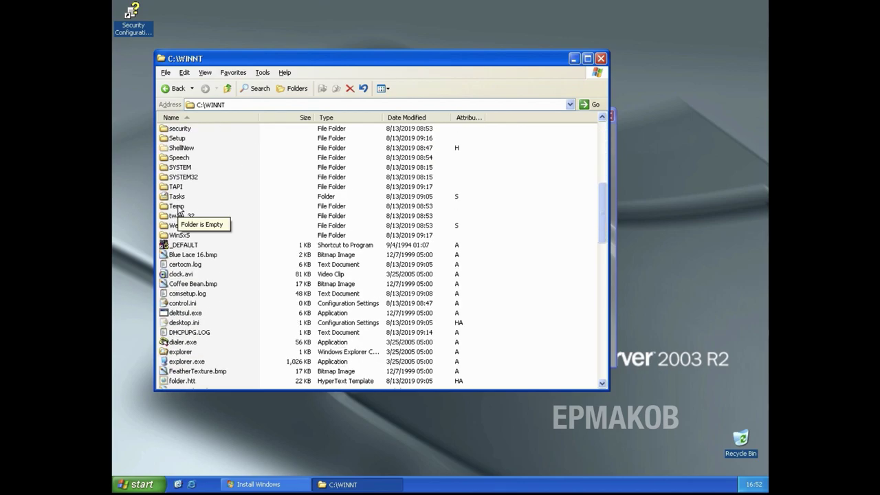
pyautogui.doubleClick(187, 182)
pyautogui.scroll(-20, 244, 240)
pyautogui.scroll(-20, 242, 238)
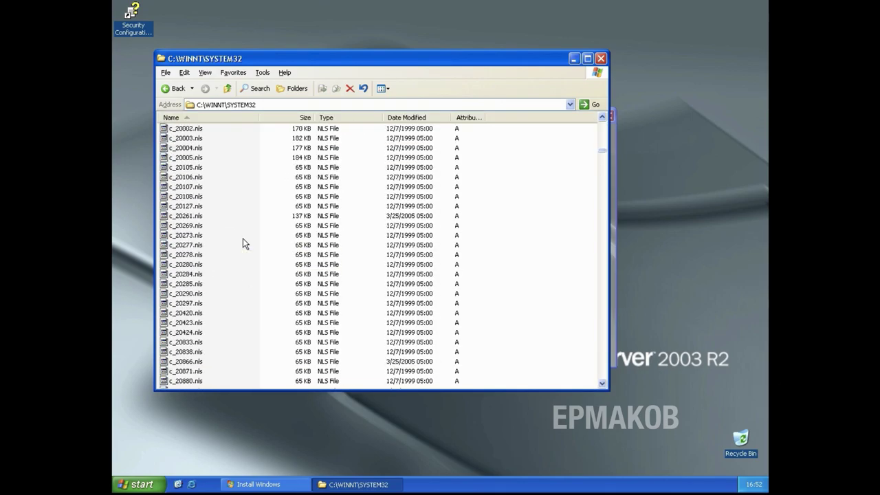
pyautogui.doubleClick(182, 313)
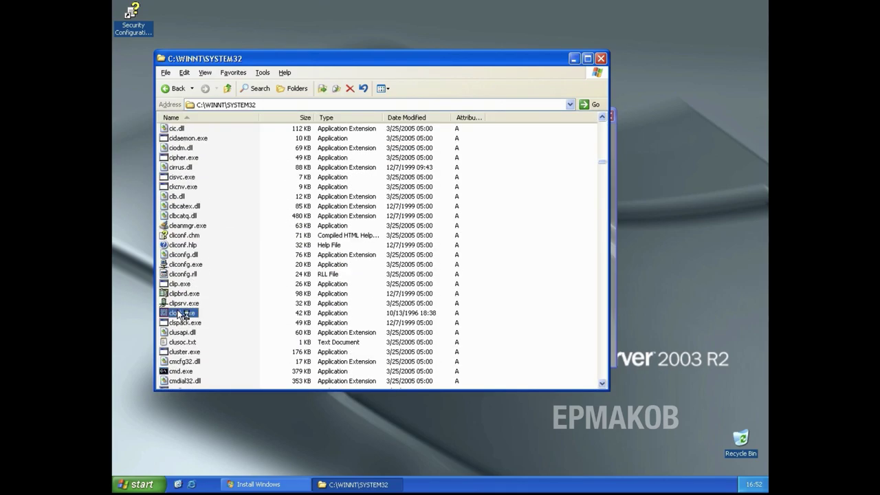
pyautogui.click(234, 26)
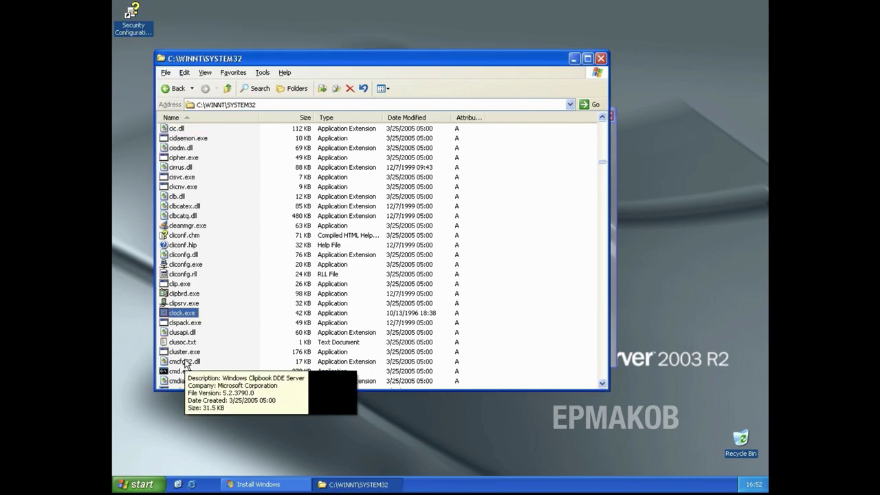
pyautogui.doubleClick(181, 371)
pyautogui.click(498, 25)
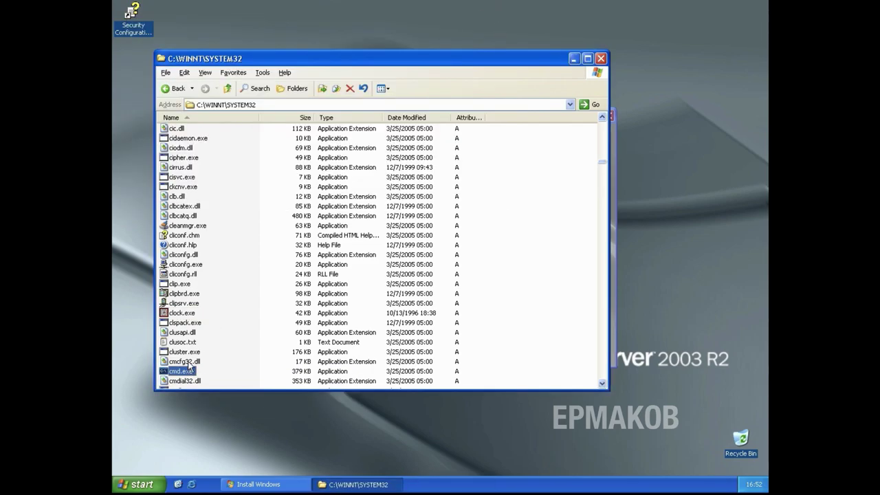
# - Open Computer Management and check its version information from Help
pyautogui.scroll(-8, 179, 364)
pyautogui.doubleClick(198, 239)
pyautogui.click(275, 67)
pyautogui.click(314, 114)
pyautogui.click(398, 228)
pyautogui.click(509, 52)
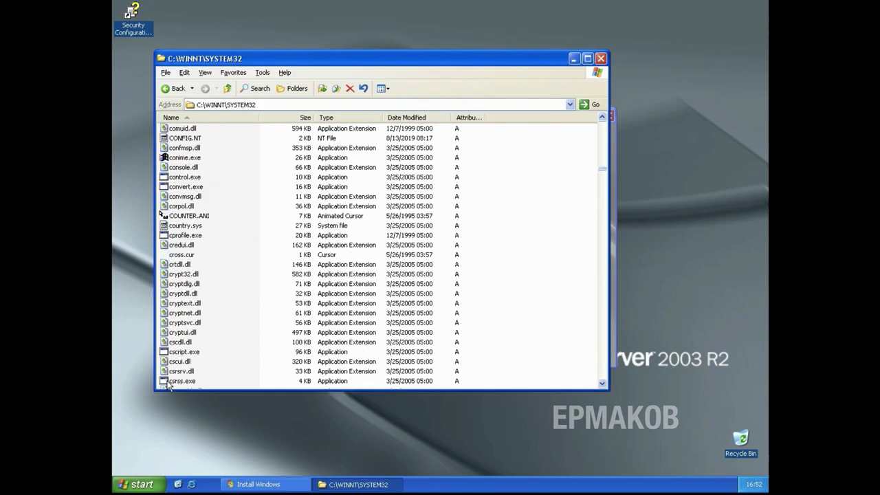
# - Scroll down to progman.exe in system32, then go back up to the root of C:
pyautogui.scroll(-20, 185, 240)
pyautogui.scroll(-20, 185, 240)
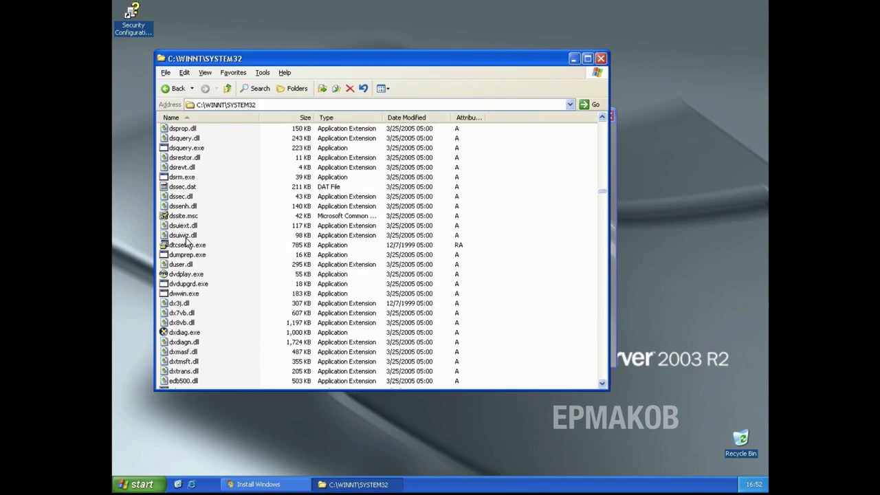
pyautogui.scroll(-20, 185, 240)
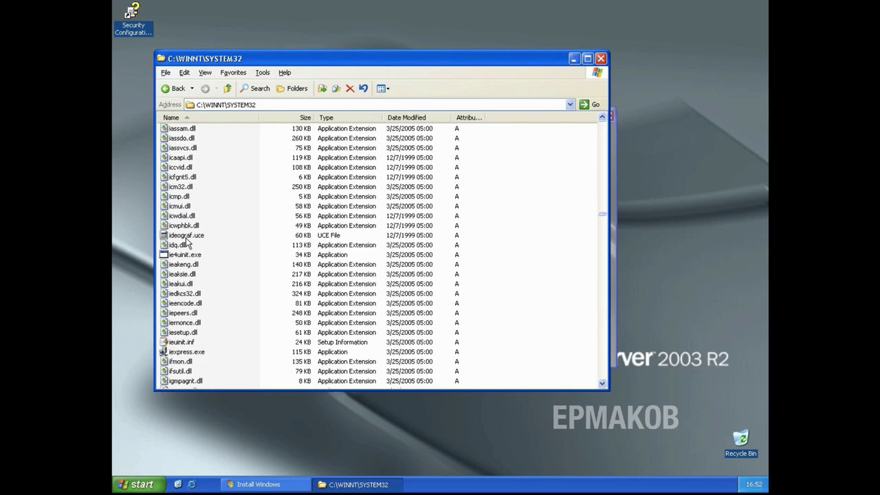
pyautogui.scroll(-20, 186, 241)
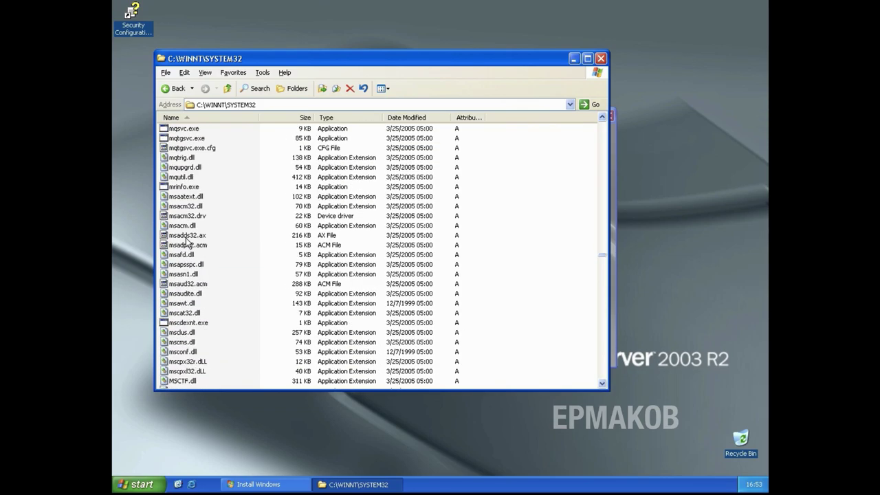
pyautogui.scroll(-20, 187, 241)
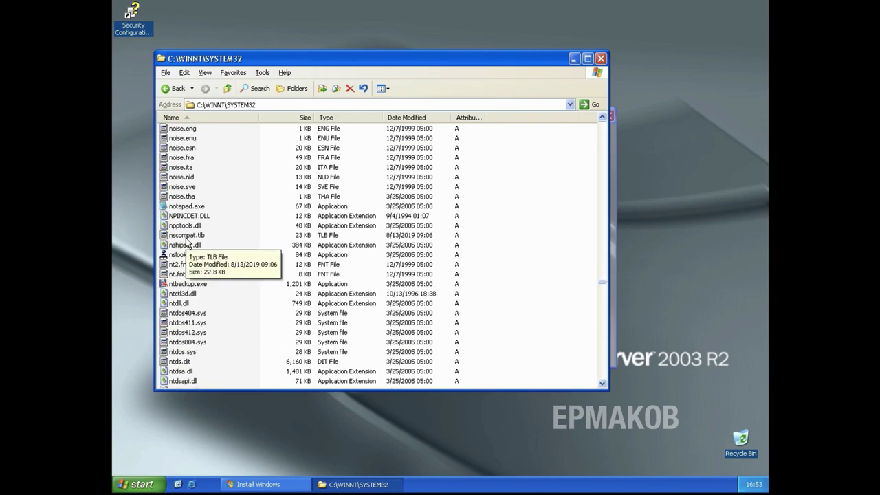
pyautogui.scroll(-20, 187, 240)
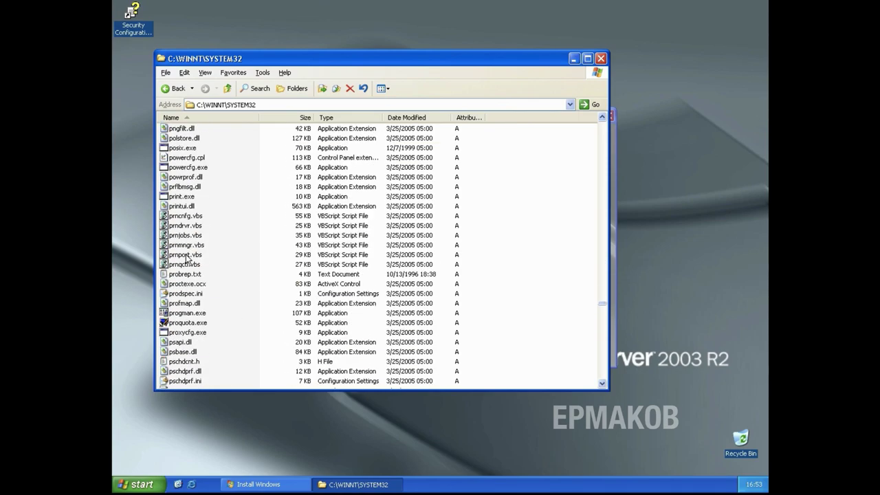
pyautogui.click(187, 315)
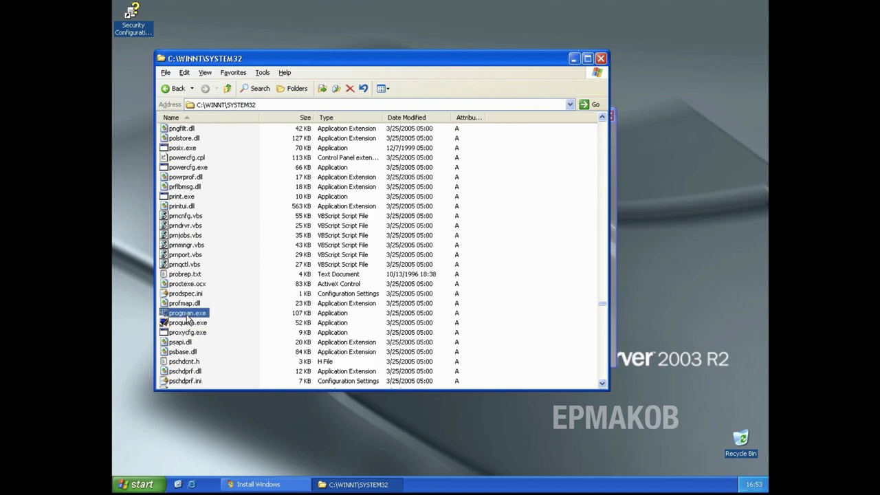
pyautogui.click(173, 90)
pyautogui.click(173, 90)
# - Delete the WINNT folder, approving the in-use, read-only and system file prompts, and close Explorer
pyautogui.press('Delete')
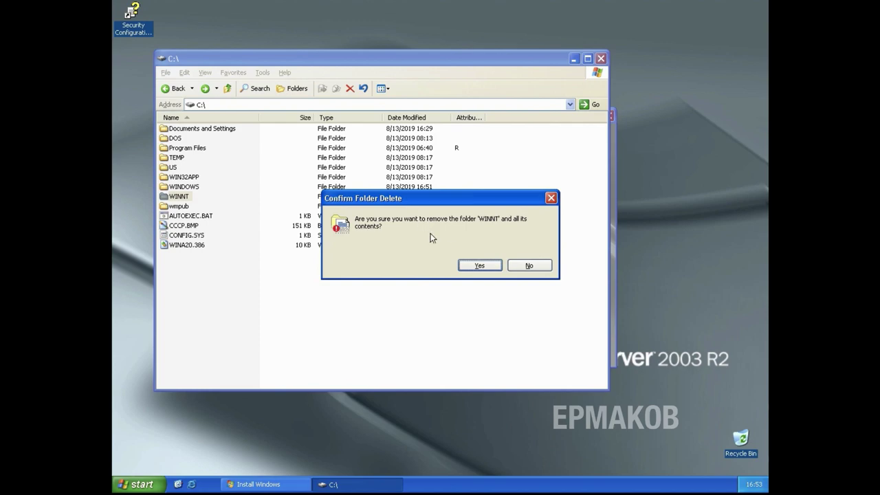
pyautogui.click(475, 264)
pyautogui.click(446, 276)
pyautogui.click(436, 267)
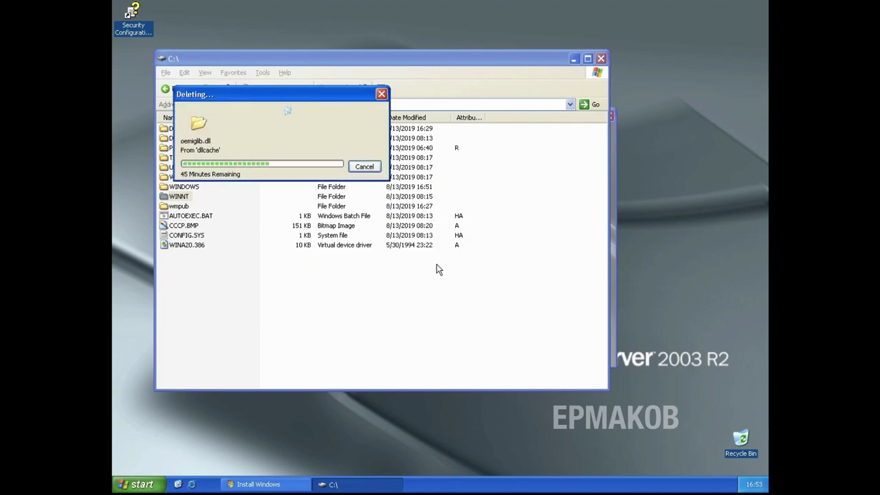
pyautogui.click(438, 274)
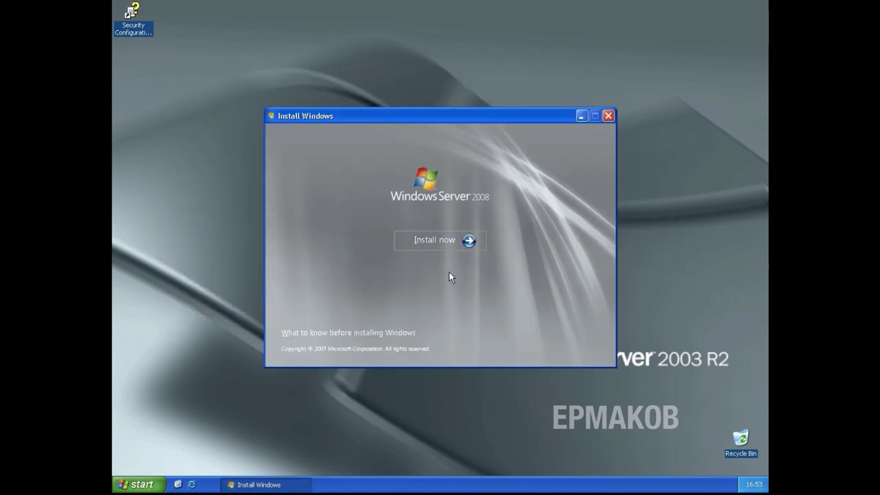
pyautogui.click(444, 237)
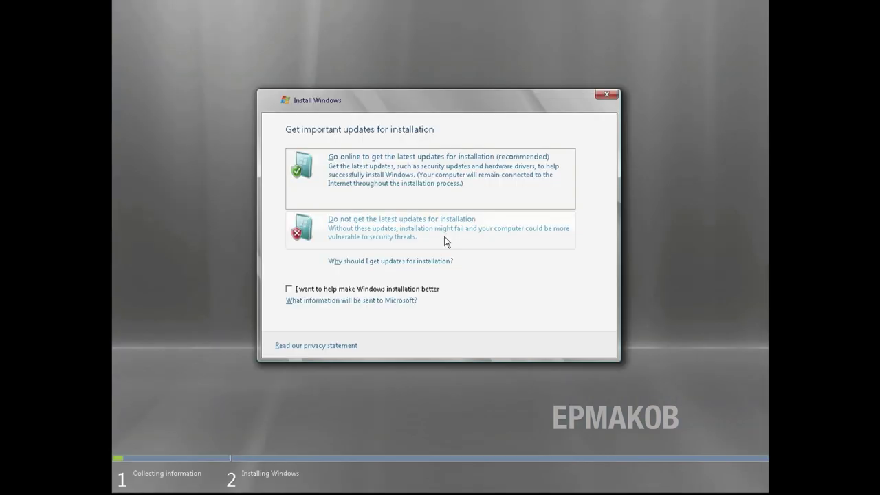
# - Skip getting the latest updates and continue without entering a product key
pyautogui.click(444, 238)
pyautogui.click(600, 346)
pyautogui.click(570, 291)
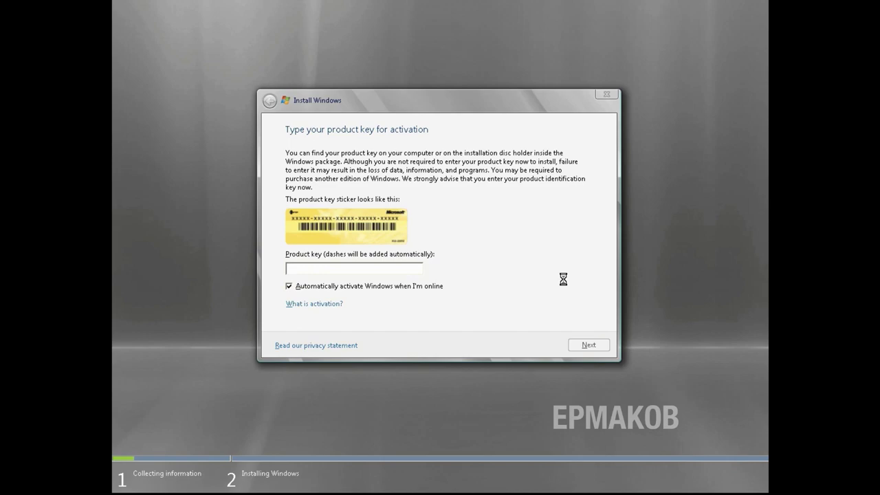
# - Select Windows Server 2008 Standard (Full Installation) as the purchased edition and accept the licence terms
pyautogui.click(409, 167)
pyautogui.click(469, 324)
pyautogui.press('Return')
pyautogui.click(349, 320)
pyautogui.click(589, 344)
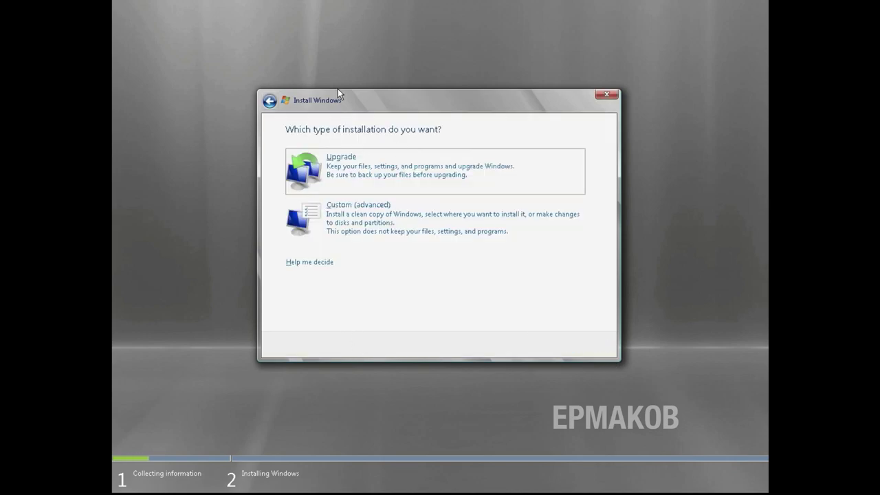
# - Choose Upgrade as the installation type and accept the Compatibility Report to start upgrading
pyautogui.click(349, 152)
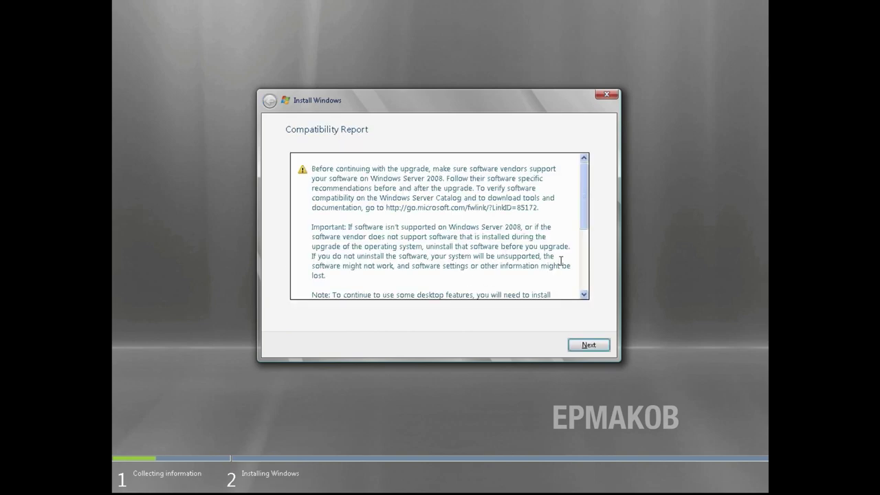
pyautogui.click(583, 266)
pyautogui.moveTo(577, 259); pyautogui.dragTo(318, 242)
pyautogui.scroll(5, 439, 227)
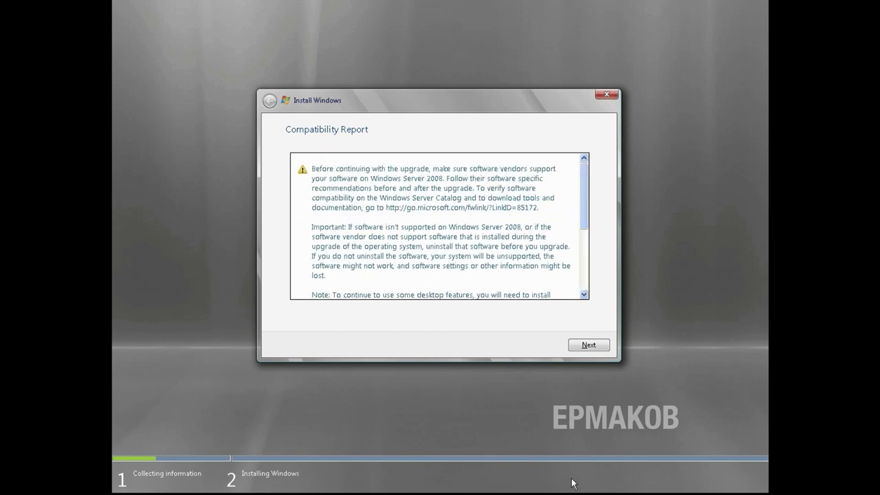
pyautogui.click(589, 345)
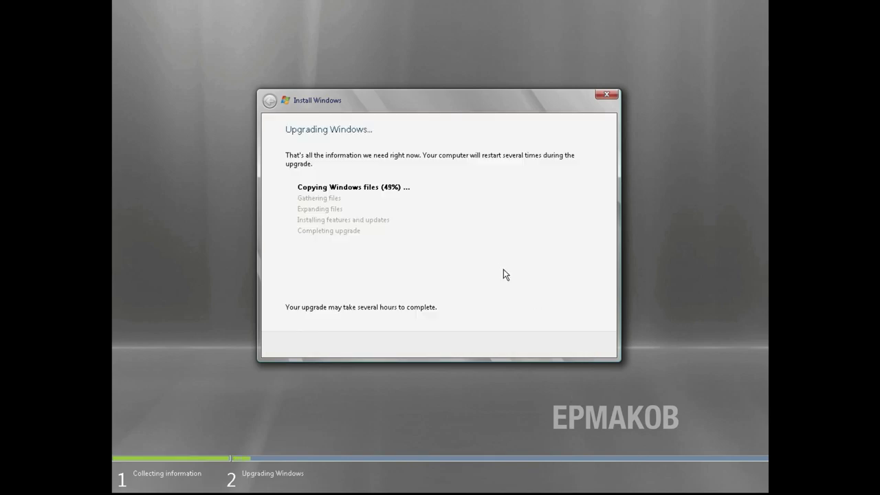
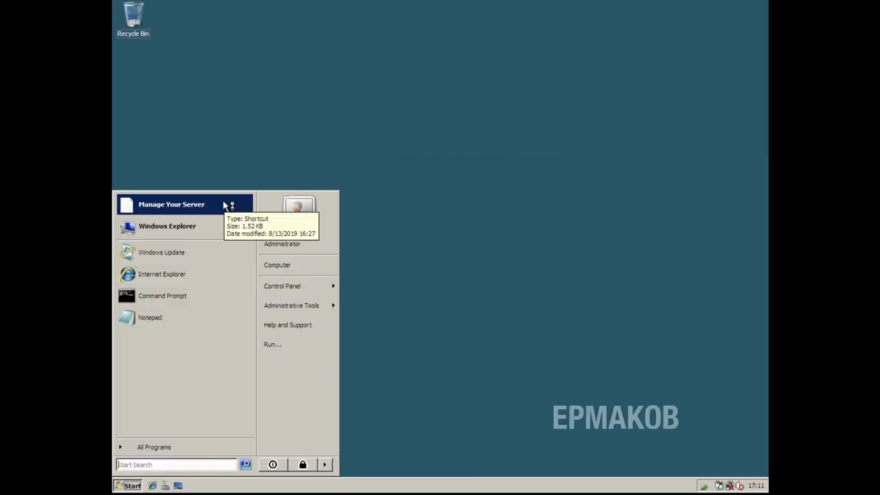
# - Postpone the Ethernet driver install, then browse roles and diagnostics in Server Manager
pyautogui.click(227, 201)
pyautogui.click(572, 249)
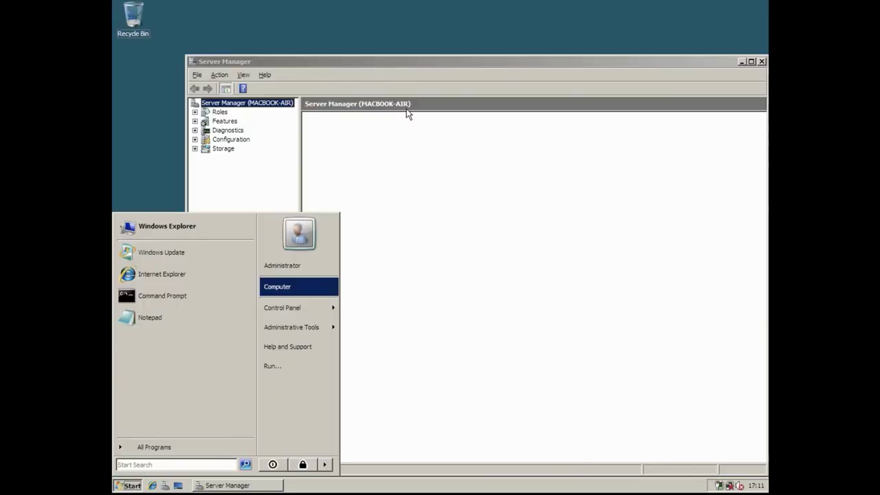
pyautogui.click(403, 90)
pyautogui.moveTo(598, 61); pyautogui.dragTo(566, 43)
pyautogui.click(187, 93)
pyautogui.doubleClick(178, 112)
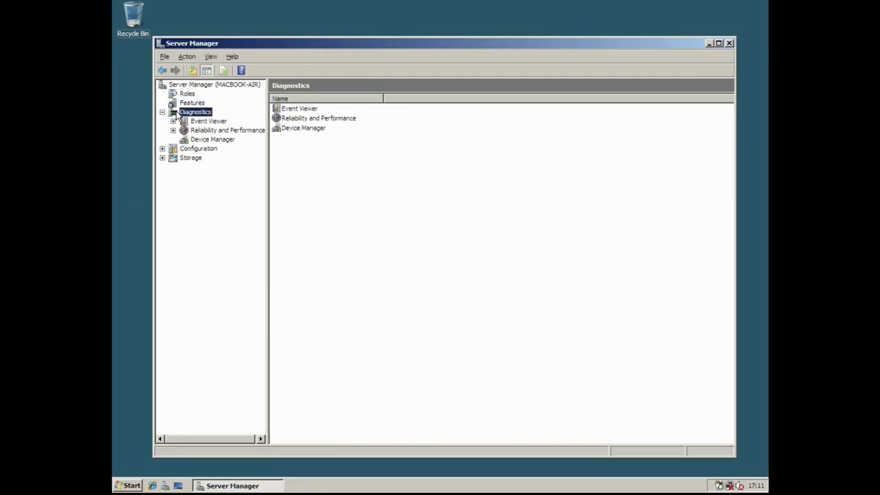
pyautogui.click(730, 43)
# - View the Recycle Bin, then check network status and cancel connecting to a network
pyautogui.doubleClick(133, 16)
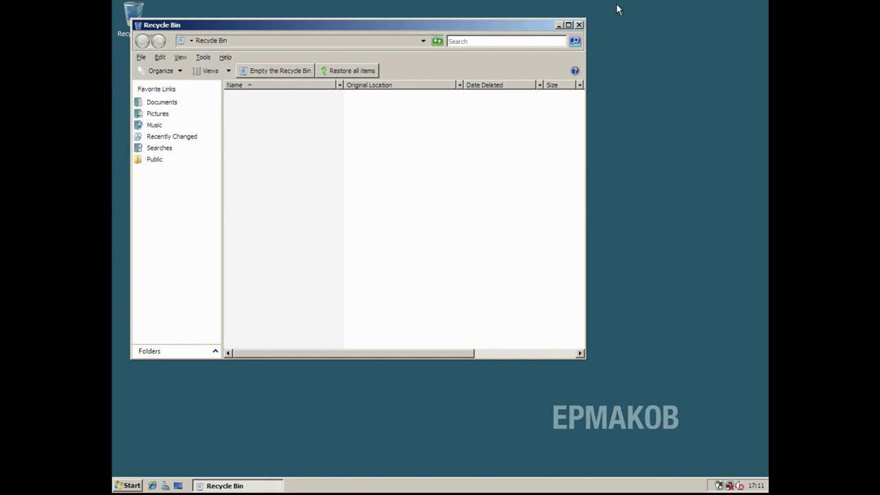
pyautogui.click(578, 26)
pyautogui.click(730, 486)
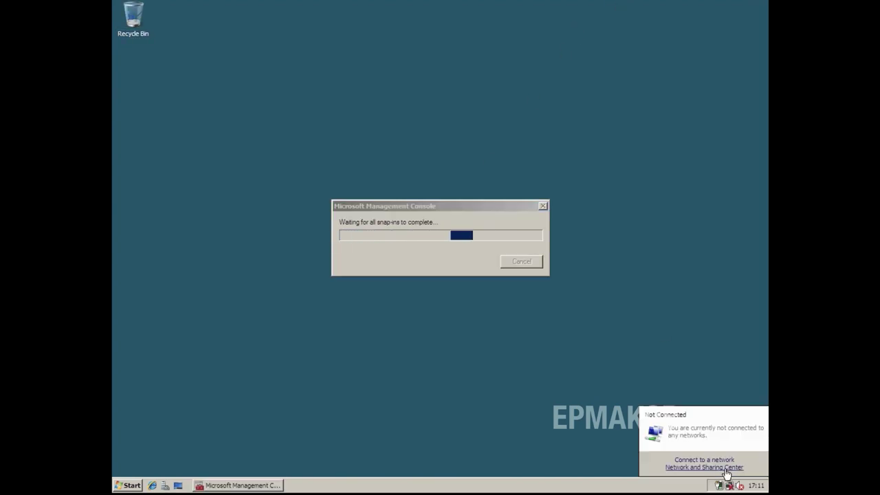
pyautogui.click(718, 460)
pyautogui.click(589, 350)
# - Open and close Windows Update and Internet Explorer, turning off blocked-content prompts
pyautogui.click(131, 485)
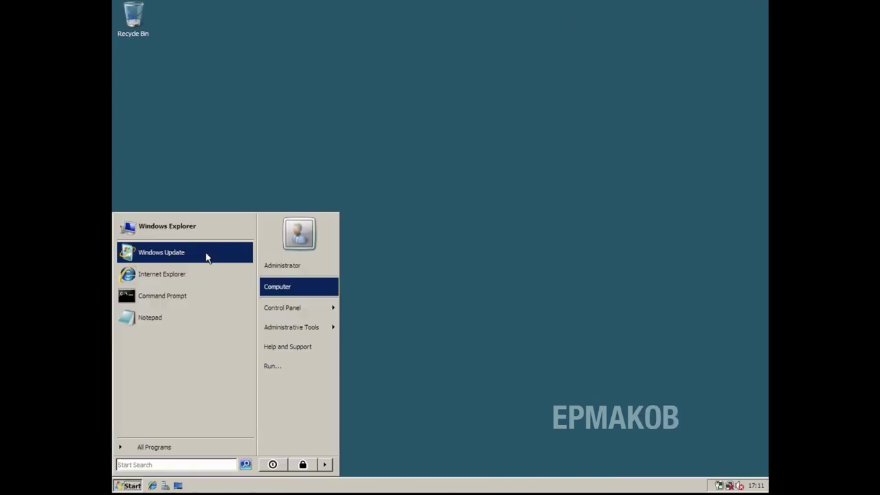
pyautogui.click(206, 253)
pyautogui.click(595, 40)
pyautogui.click(131, 485)
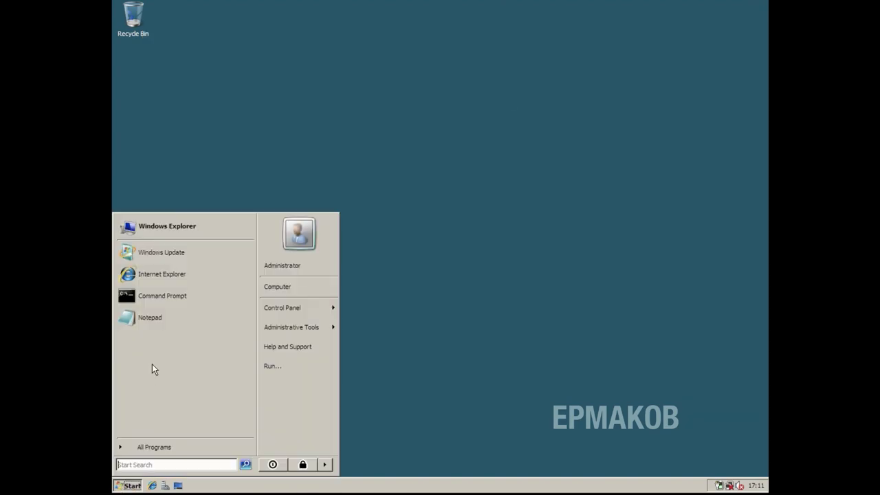
pyautogui.click(172, 275)
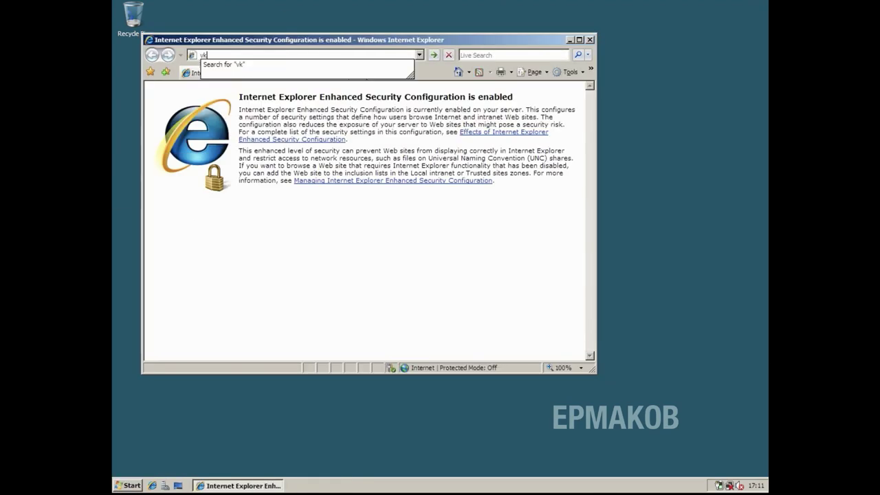
pyautogui.click(491, 207)
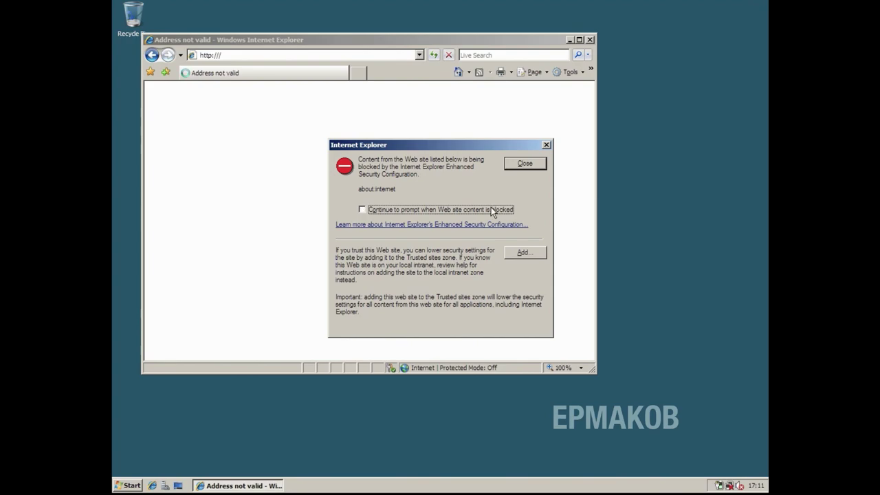
pyautogui.click(521, 168)
pyautogui.click(589, 40)
# - Open and close Notepad and Command Prompt
pyautogui.click(129, 485)
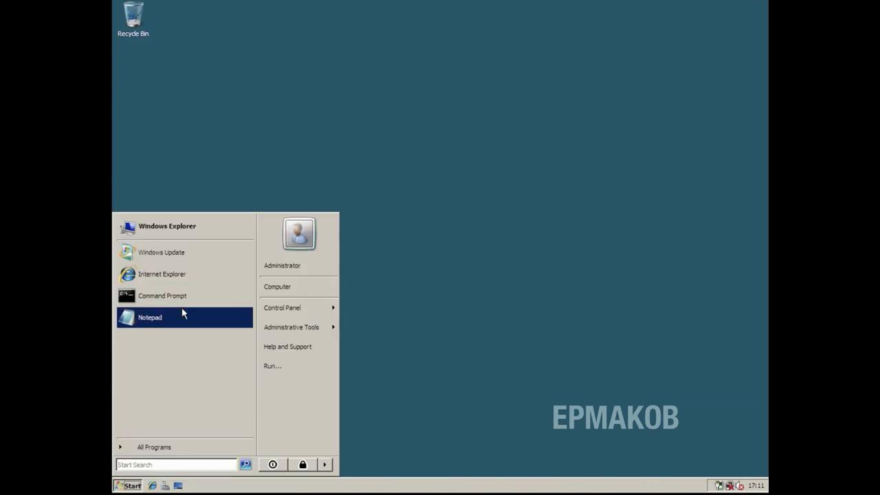
pyautogui.click(182, 309)
pyautogui.click(129, 486)
pyautogui.click(177, 296)
pyautogui.click(569, 91)
pyautogui.click(673, 82)
# - Run winver to check the installed version, then view and close the Recycle Bin
pyautogui.press('super+r')
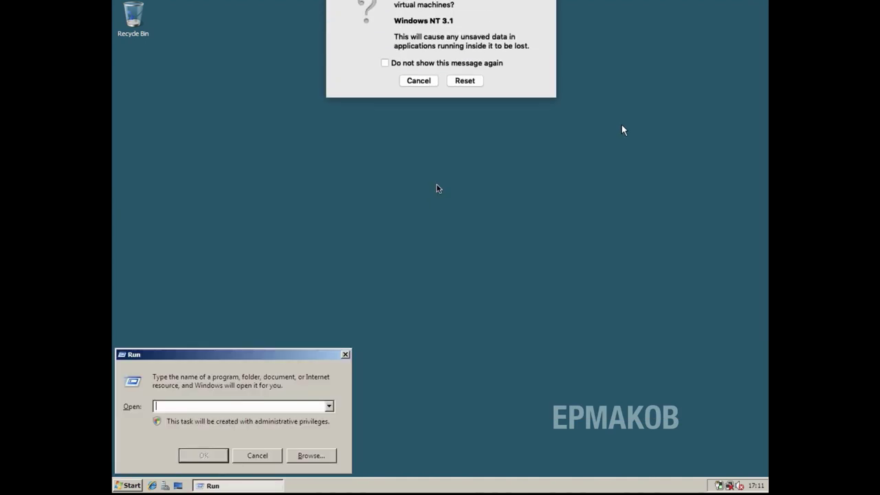
pyautogui.press('Escape')
pyautogui.write('winver')
pyautogui.press('Return')
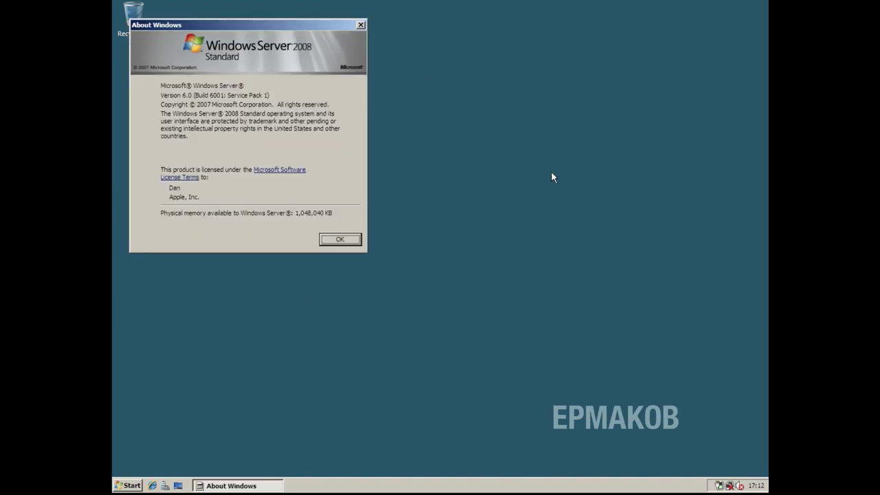
pyautogui.click(337, 238)
pyautogui.doubleClick(133, 13)
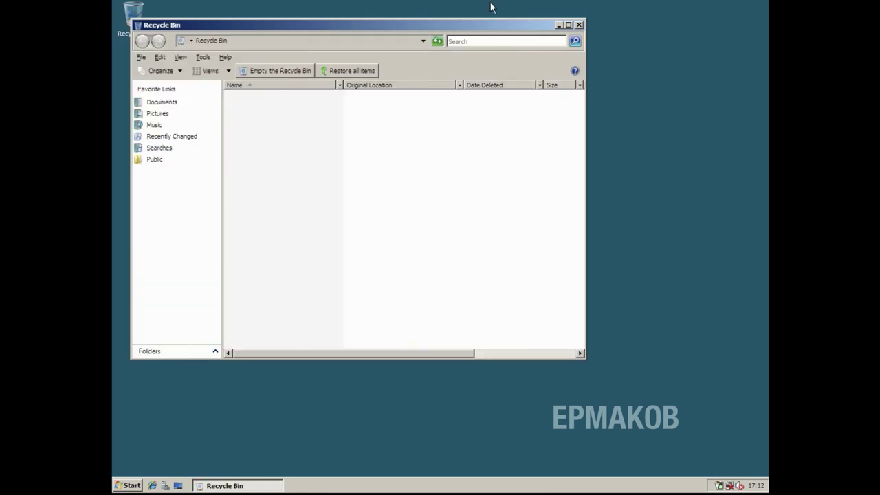
pyautogui.click(579, 24)
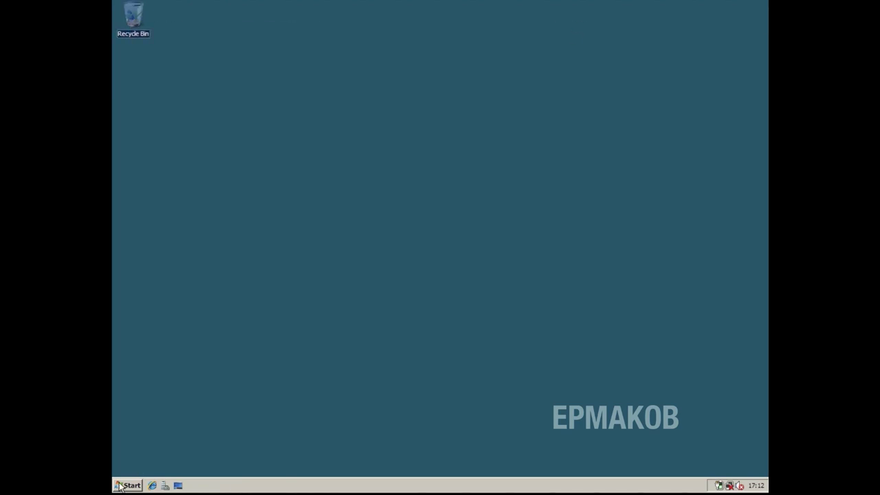
# - Browse Administrative Tools and its Terminal Services folder
pyautogui.click(128, 485)
pyautogui.moveTo(317, 311)
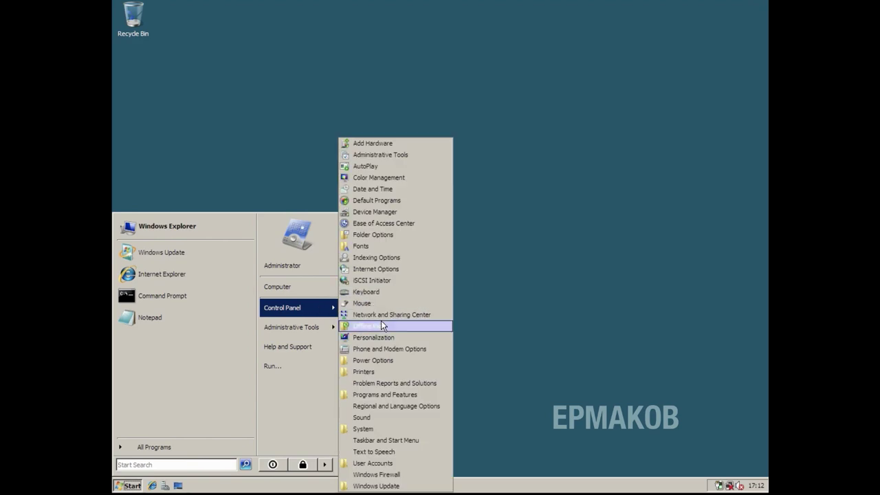
pyautogui.click(379, 154)
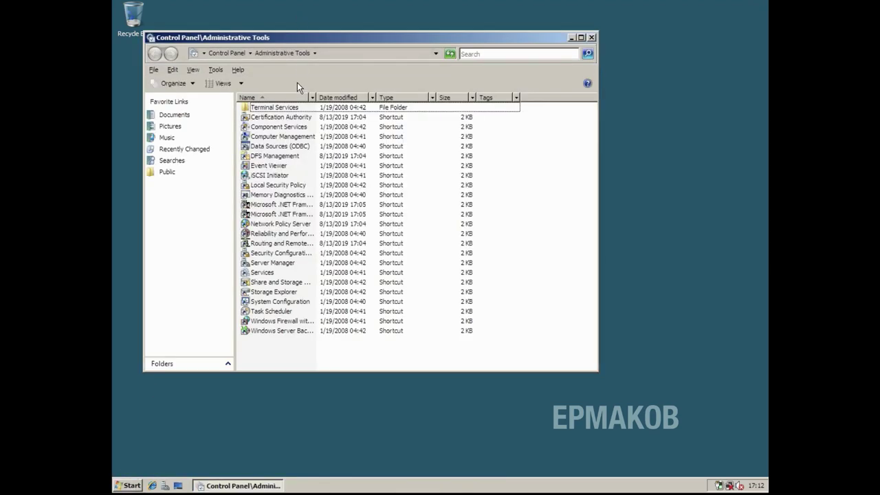
pyautogui.click(295, 108)
pyautogui.doubleClick(295, 109)
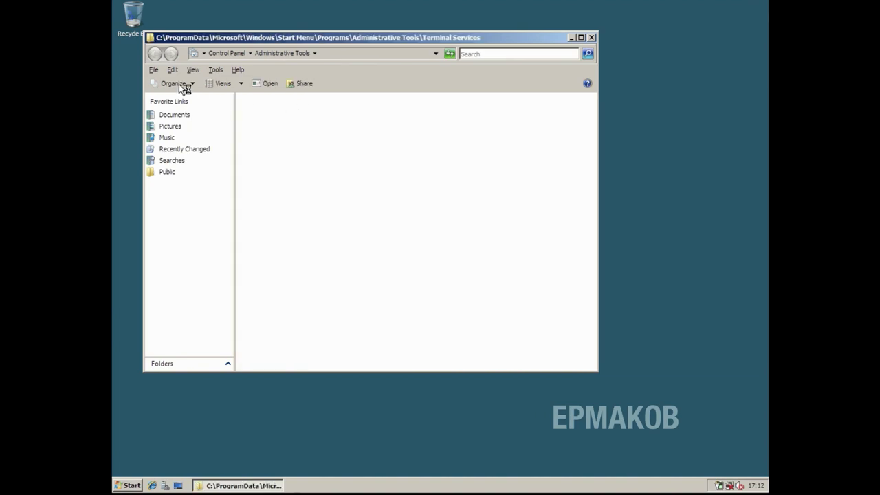
pyautogui.click(156, 55)
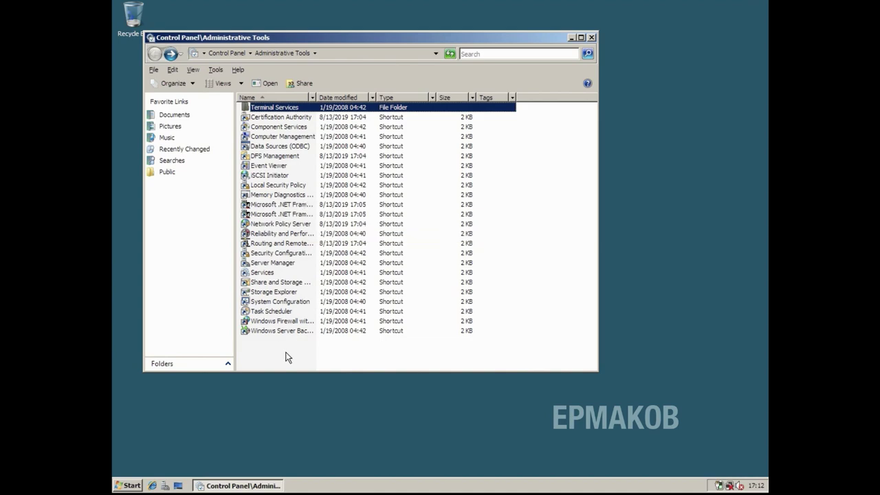
# - Inspect Computer Management's Disk Management, .NET wizards and Reliability and Performance Monitor, then close them
pyautogui.click(264, 138)
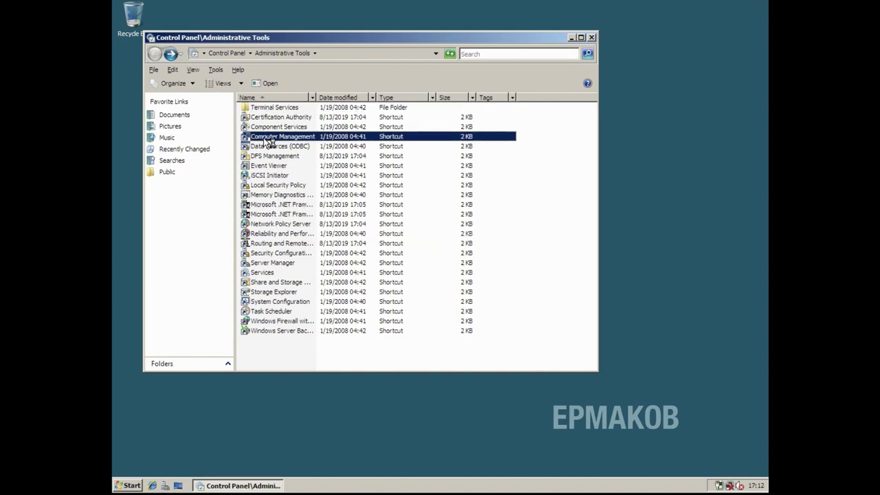
pyautogui.click(293, 216)
pyautogui.click(298, 235)
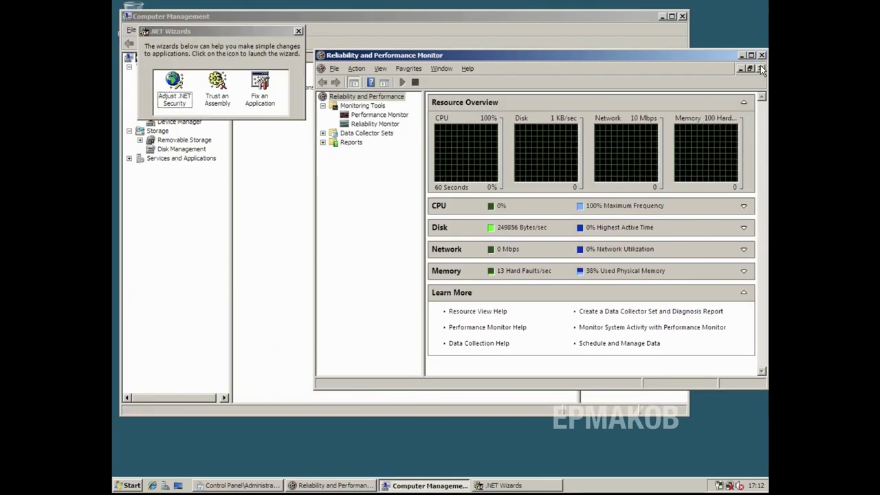
pyautogui.click(761, 55)
pyautogui.click(589, 20)
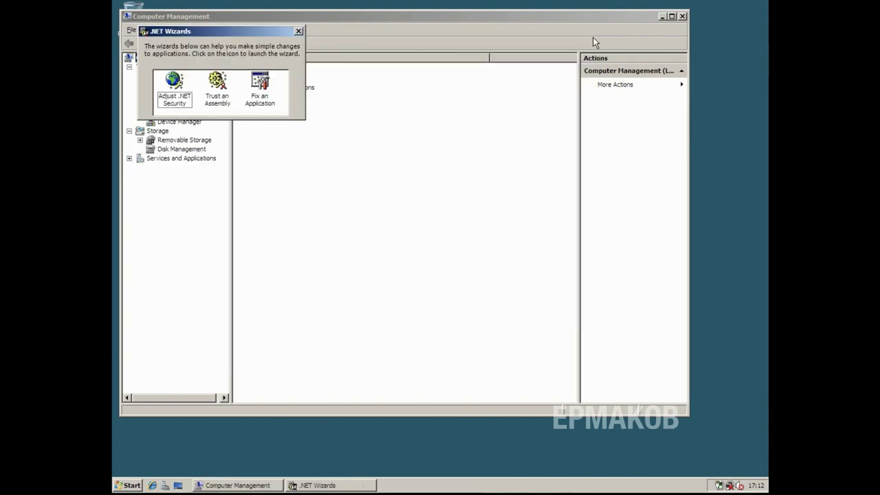
pyautogui.click(298, 31)
pyautogui.click(173, 149)
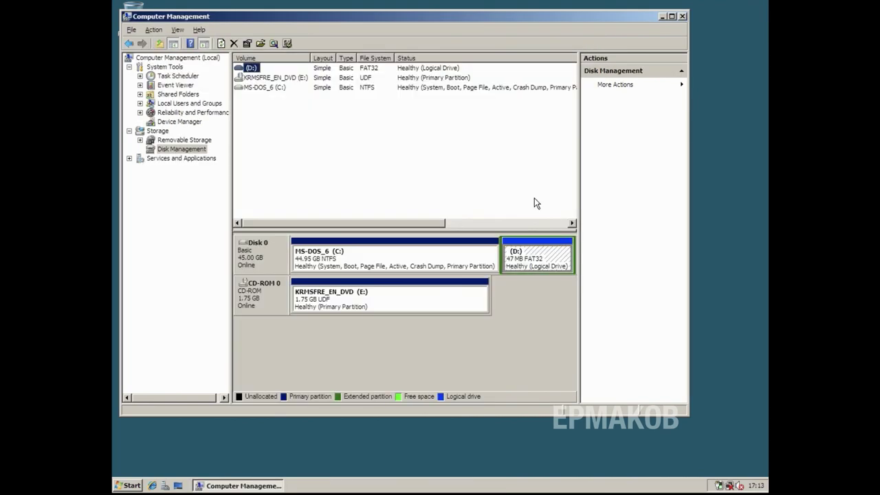
pyautogui.click(407, 263)
pyautogui.click(682, 16)
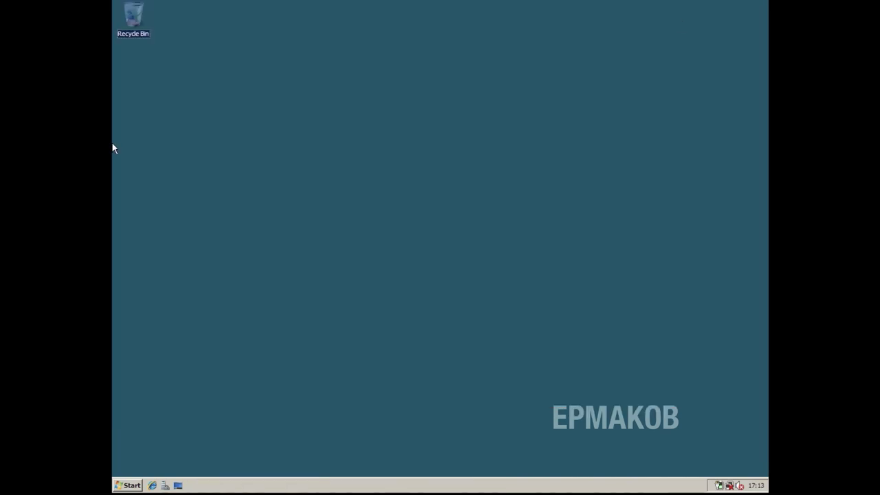
# - View the Computer drive list and System properties, then close both
pyautogui.click(127, 485)
pyautogui.click(306, 308)
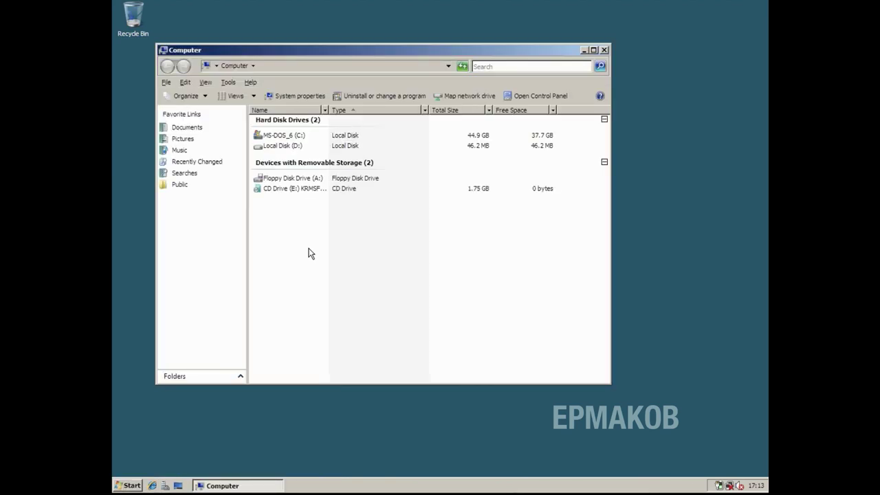
pyautogui.rightClick(309, 254)
pyautogui.click(338, 347)
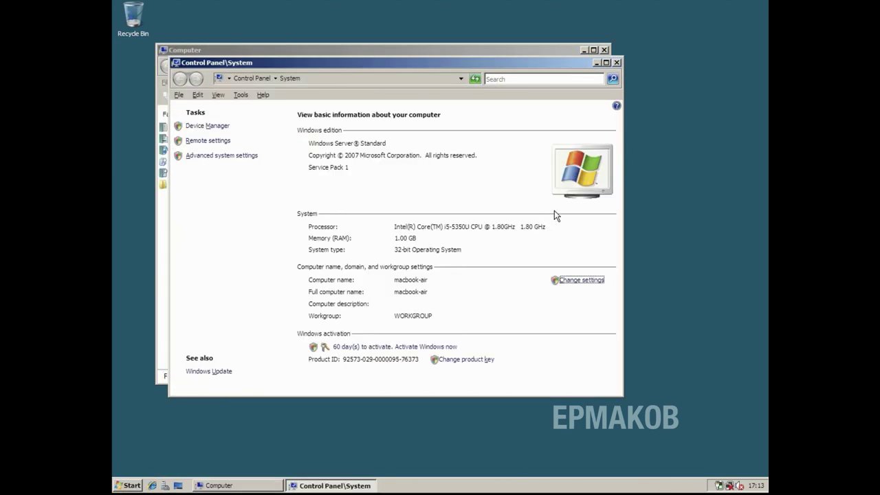
pyautogui.click(616, 63)
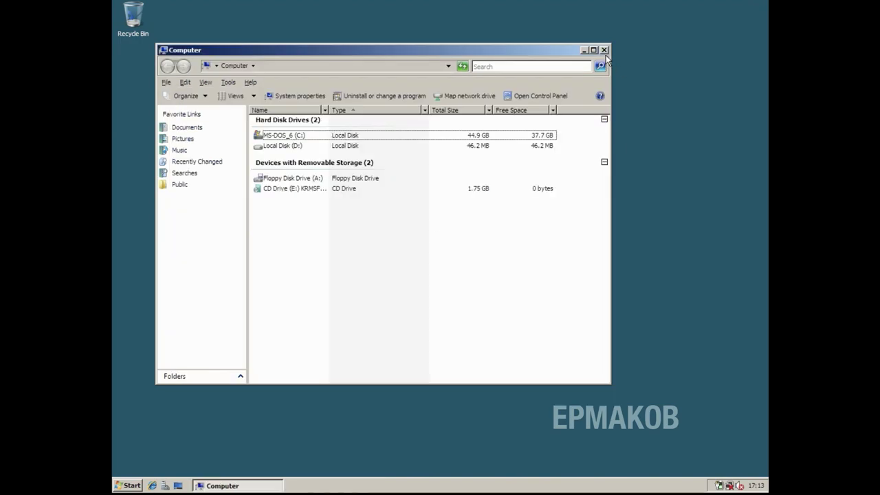
pyautogui.click(604, 50)
# - Launch Storage Explorer from All Programs > Administrative Tools and expand its Servers node
pyautogui.click(128, 485)
pyautogui.click(148, 446)
pyautogui.click(138, 291)
pyautogui.click(145, 281)
pyautogui.click(157, 270)
pyautogui.click(155, 259)
pyautogui.scroll(-4, 184, 321)
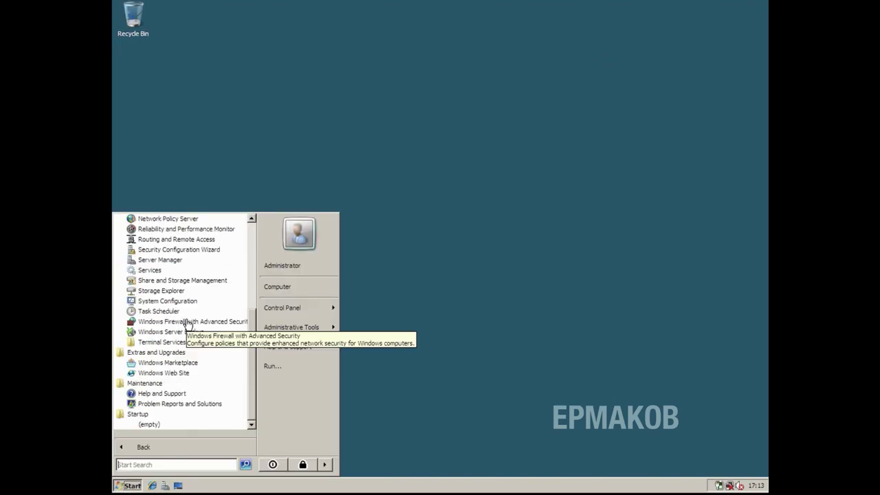
pyautogui.click(161, 291)
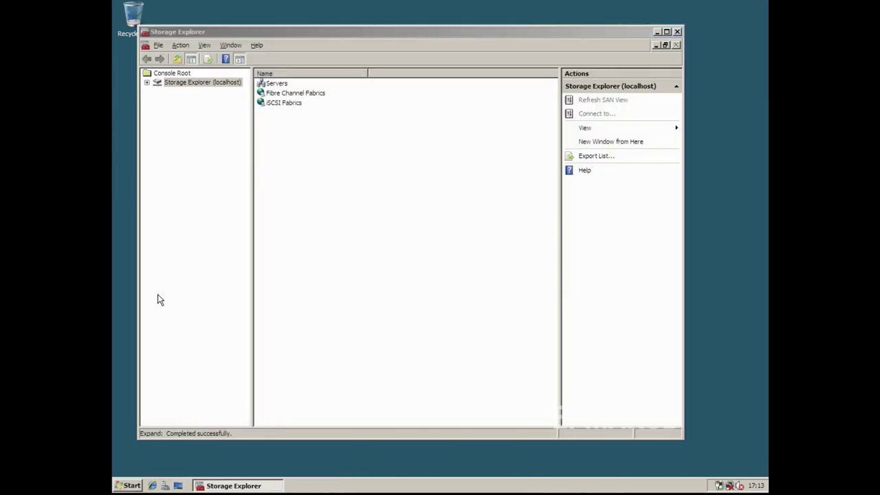
pyautogui.doubleClick(286, 84)
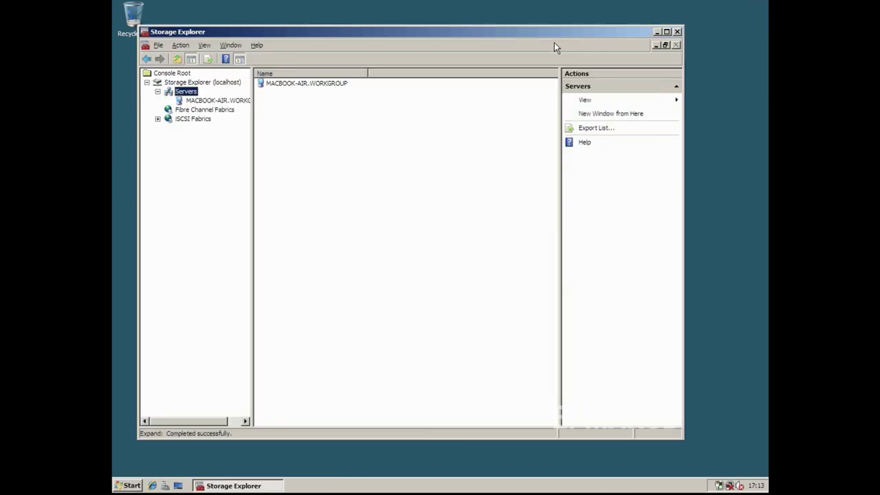
pyautogui.click(677, 32)
# - Check the theme settings in Personalization without changing anything
pyautogui.rightClick(276, 261)
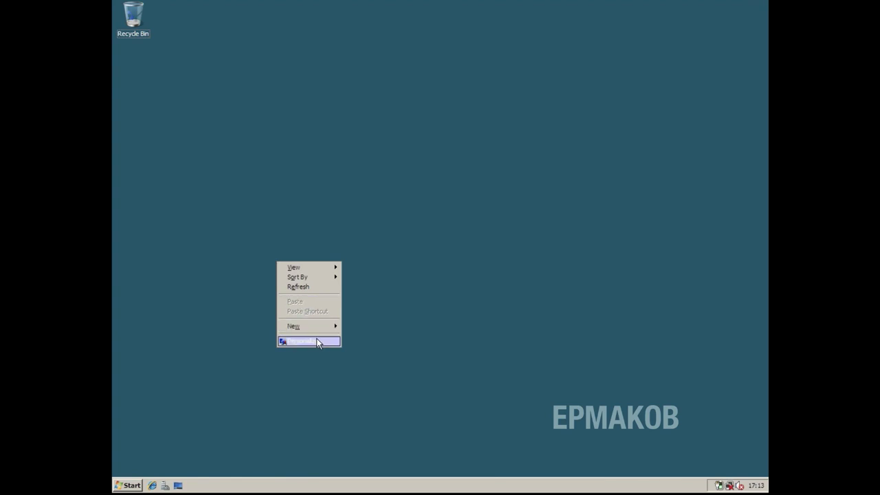
pyautogui.click(318, 342)
pyautogui.click(338, 287)
pyautogui.click(242, 122)
pyautogui.click(241, 123)
pyautogui.click(385, 55)
# - Find the Themes service in the Services console and open its properties
pyautogui.click(131, 485)
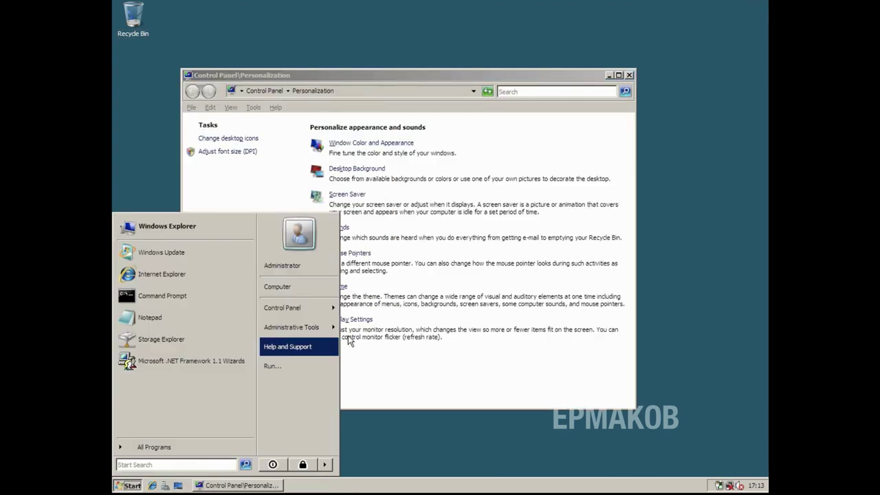
pyautogui.moveTo(294, 327)
pyautogui.click(384, 269)
pyautogui.moveTo(616, 137); pyautogui.dragTo(616, 320)
pyautogui.click(387, 122)
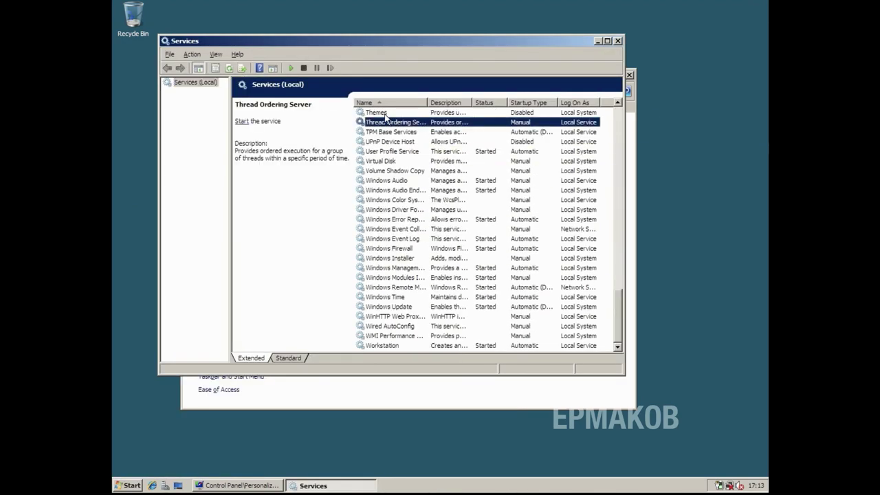
pyautogui.rightClick(383, 112)
pyautogui.click(406, 204)
# - Set the Themes service startup type to Automatic, apply it, and start the service
pyautogui.click(402, 196)
pyautogui.click(379, 213)
pyautogui.click(482, 324)
pyautogui.click(312, 250)
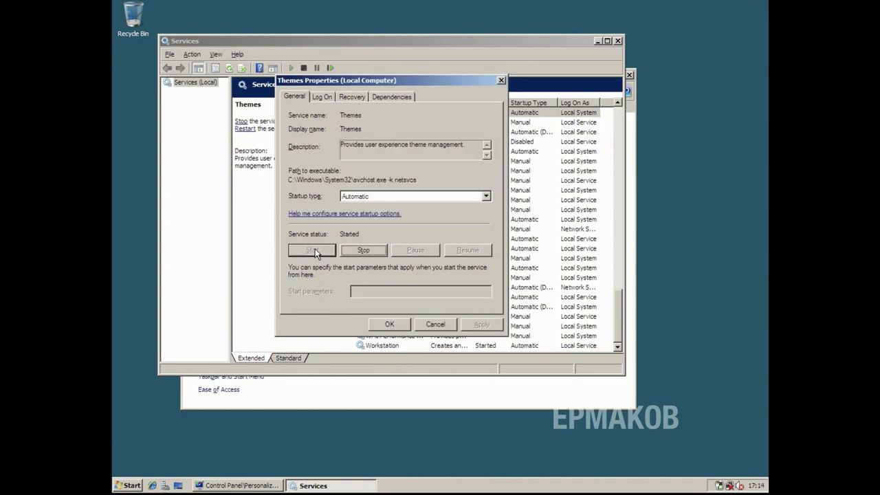
pyautogui.click(390, 324)
pyautogui.click(617, 40)
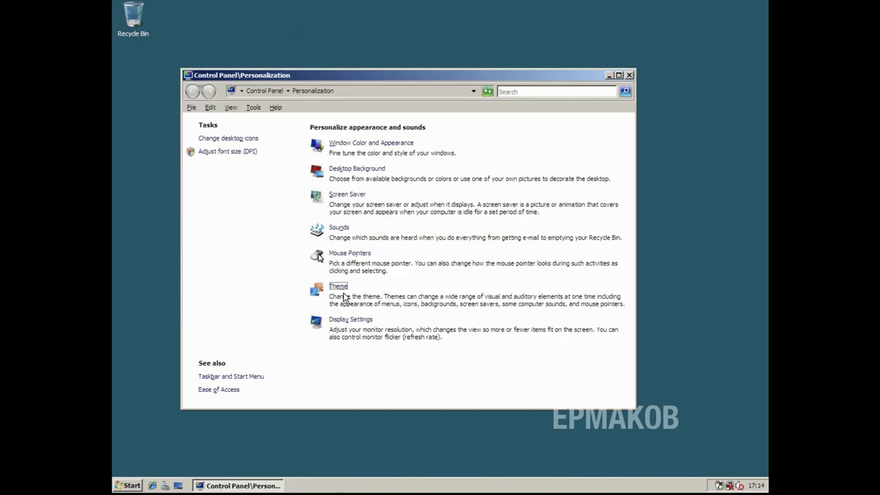
# - Set the desktop background to the Windows Server 2008 image from Windows Wallpapers
pyautogui.click(339, 286)
pyautogui.click(350, 354)
pyautogui.click(364, 169)
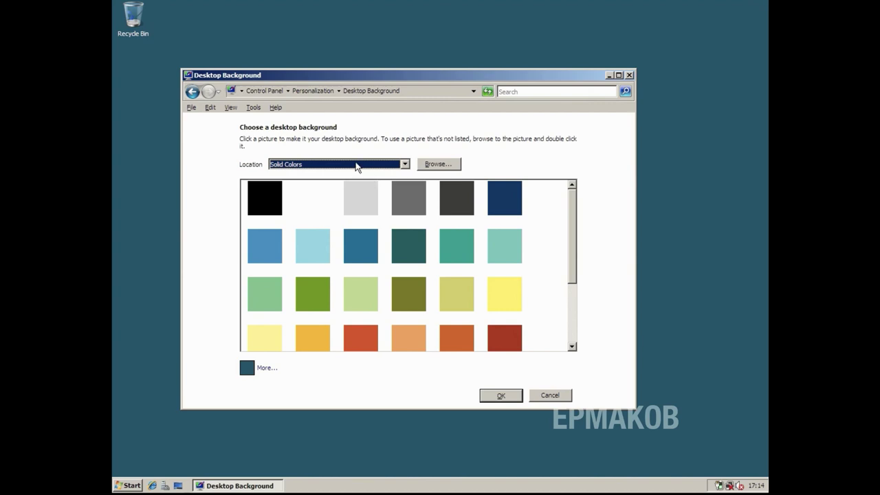
pyautogui.click(357, 168)
pyautogui.click(325, 174)
pyautogui.click(277, 251)
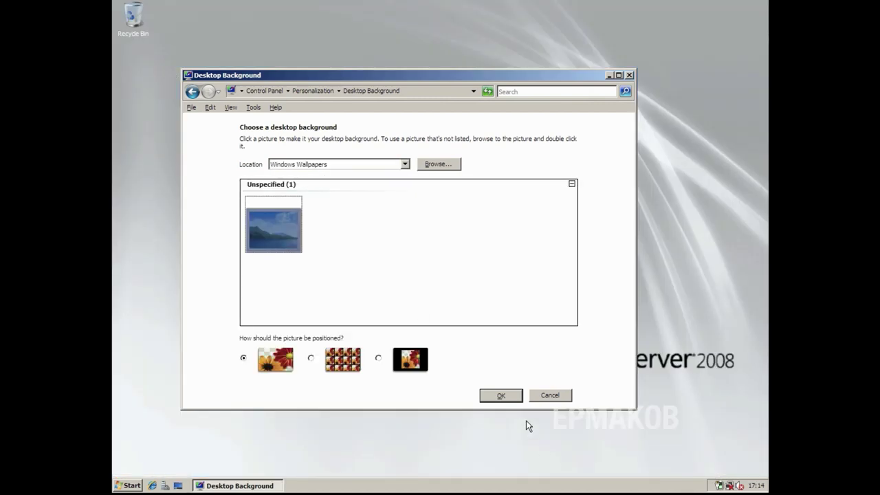
pyautogui.click(500, 395)
# - Apply the Windows Classic theme and close Personalization
pyautogui.click(338, 286)
pyautogui.click(207, 86)
pyautogui.click(214, 103)
pyautogui.click(216, 88)
pyautogui.click(206, 111)
pyautogui.click(311, 255)
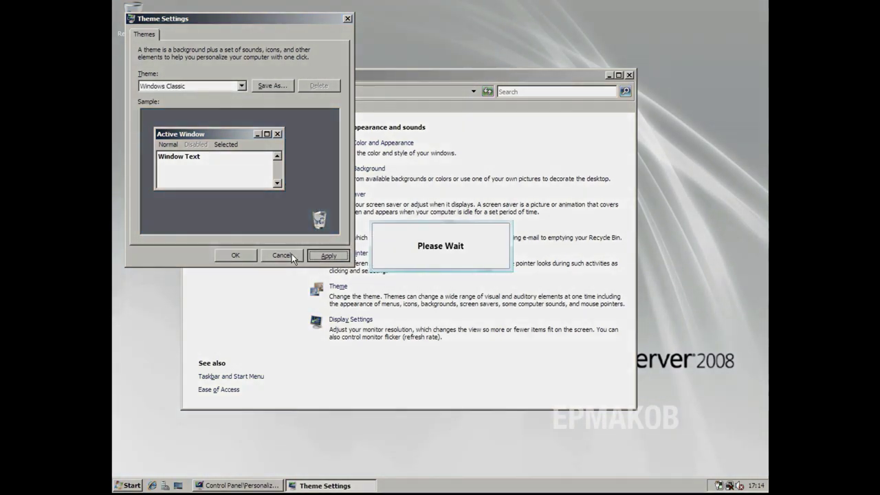
pyautogui.click(282, 255)
pyautogui.click(629, 74)
pyautogui.rightClick(263, 386)
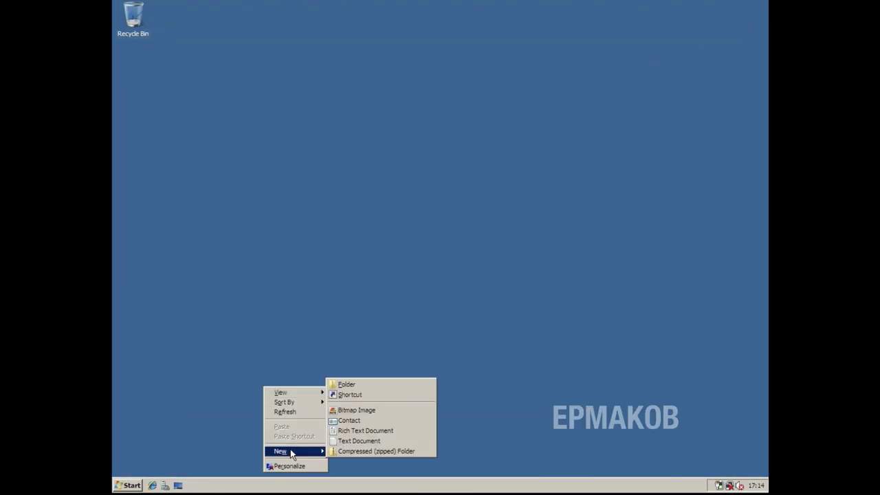
pyautogui.click(384, 351)
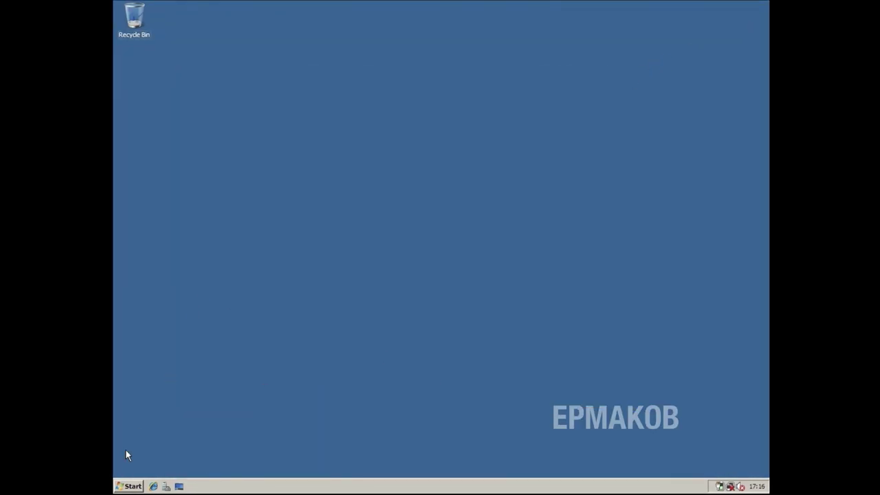
# - Open drive C and view the CCCP.BMP picture
pyautogui.click(129, 485)
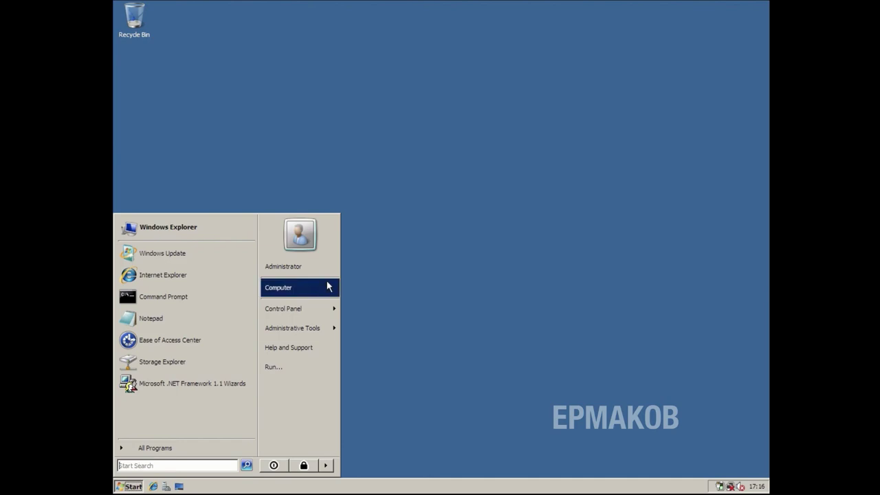
pyautogui.click(327, 287)
pyautogui.doubleClick(284, 138)
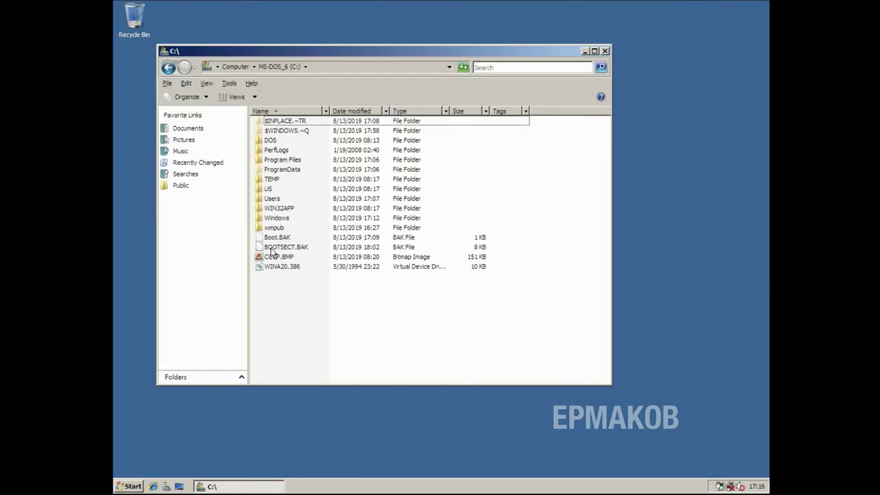
pyautogui.doubleClick(272, 256)
pyautogui.click(295, 7)
# - Try running setup from the CD drive and dismiss the incompatibility error
pyautogui.click(172, 68)
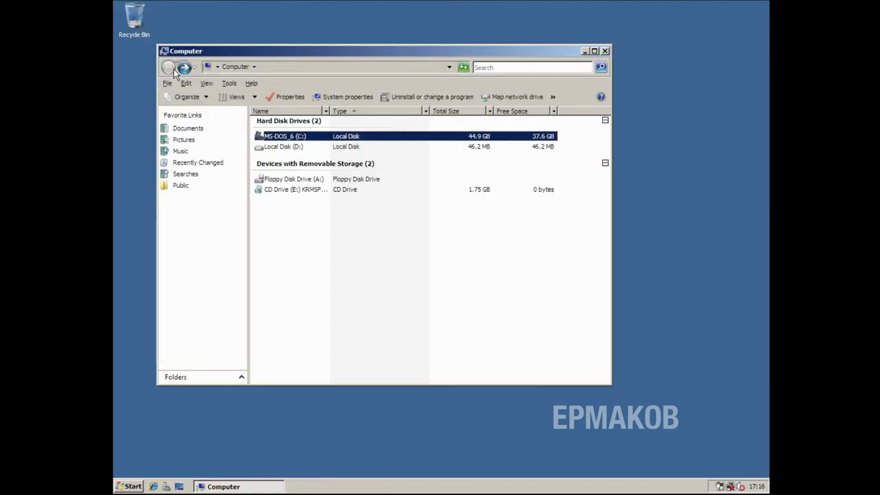
pyautogui.click(280, 189)
pyautogui.rightClick(284, 188)
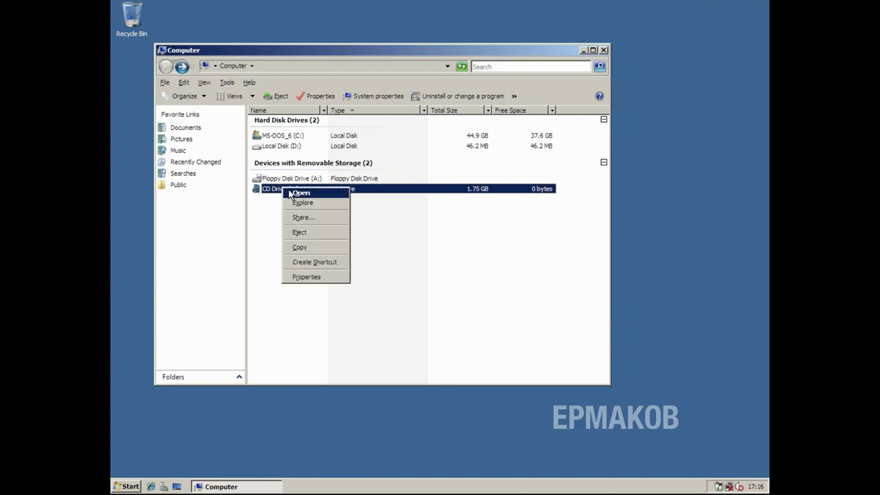
pyautogui.click(301, 193)
pyautogui.doubleClick(273, 197)
pyautogui.click(566, 255)
pyautogui.click(603, 50)
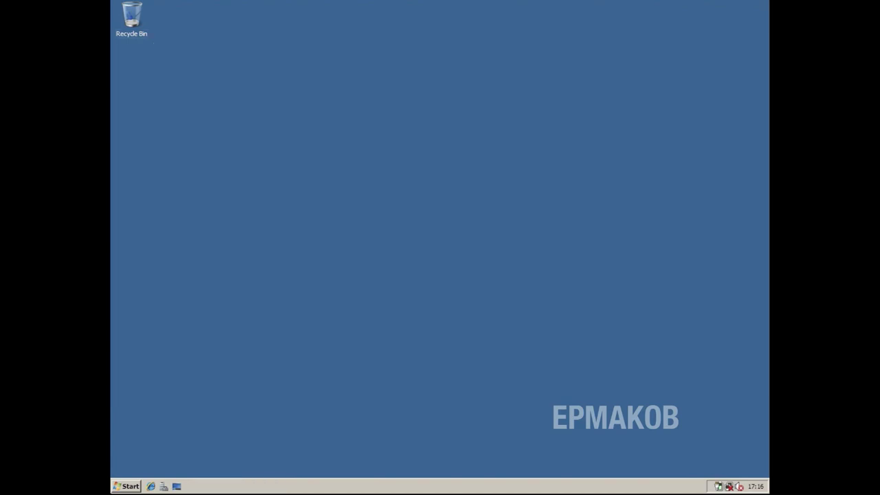
# - Copy CCCP.BMP from drive C into the empty drive D
pyautogui.click(127, 486)
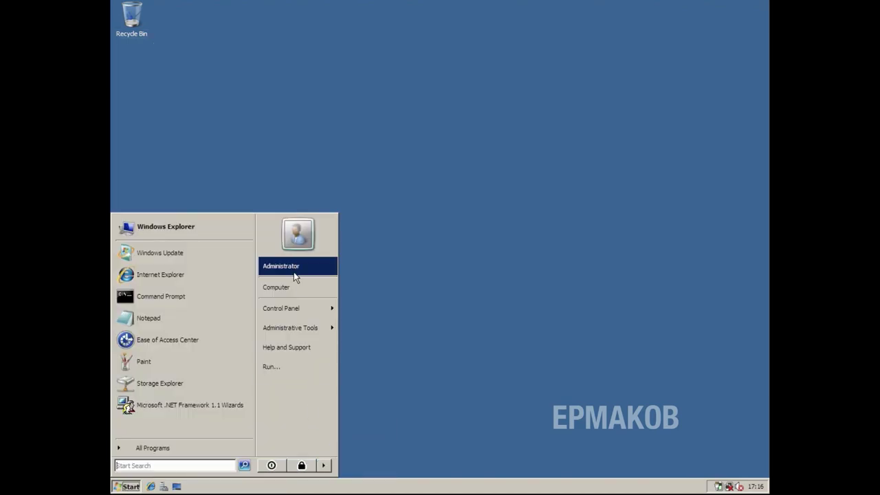
pyautogui.click(279, 287)
pyautogui.doubleClick(279, 135)
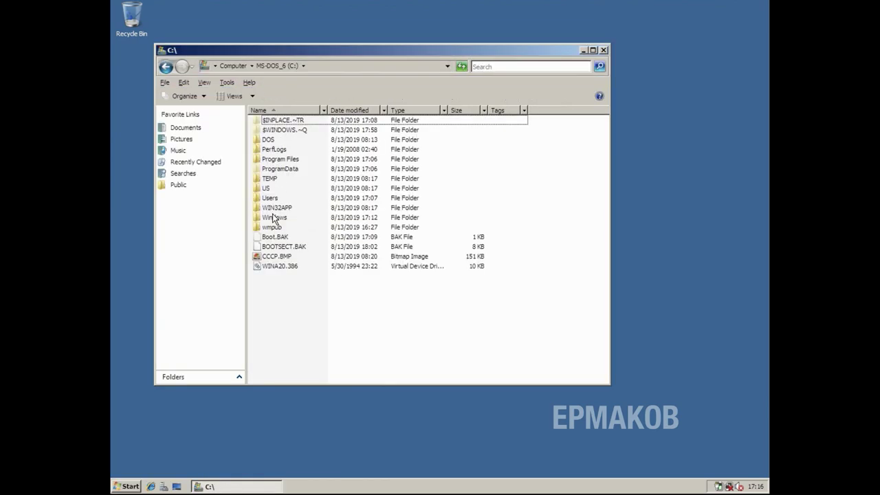
pyautogui.click(277, 256)
pyautogui.click(165, 66)
pyautogui.doubleClick(296, 146)
pyautogui.hotkey('ctrl', 'v')
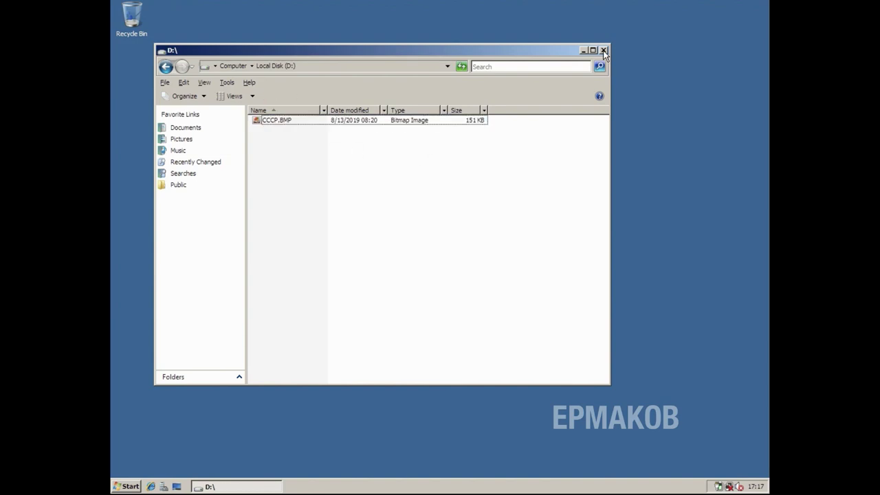
pyautogui.click(604, 50)
# - Shut down the server from the Start menu
pyautogui.press('super')
pyautogui.click(288, 464)
pyautogui.press('Return')
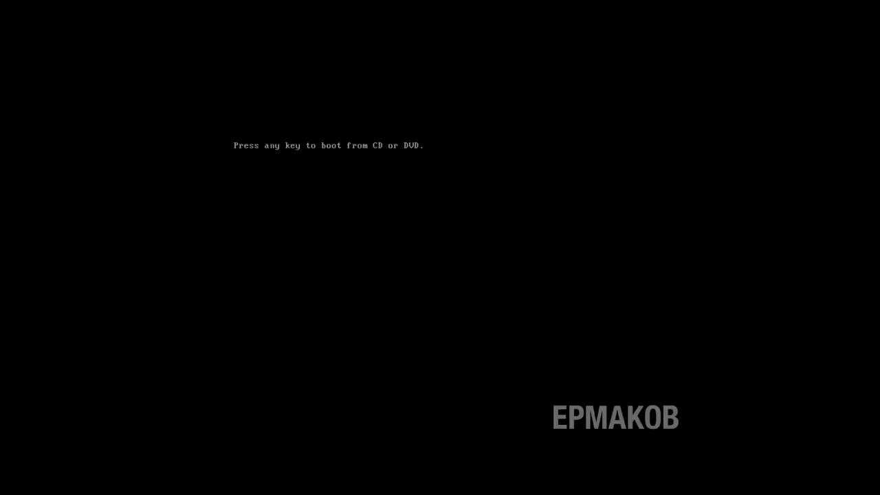
# - Boot Windows Setup from the DVD and choose Russian (Russia) time and currency format
pyautogui.press('Return')
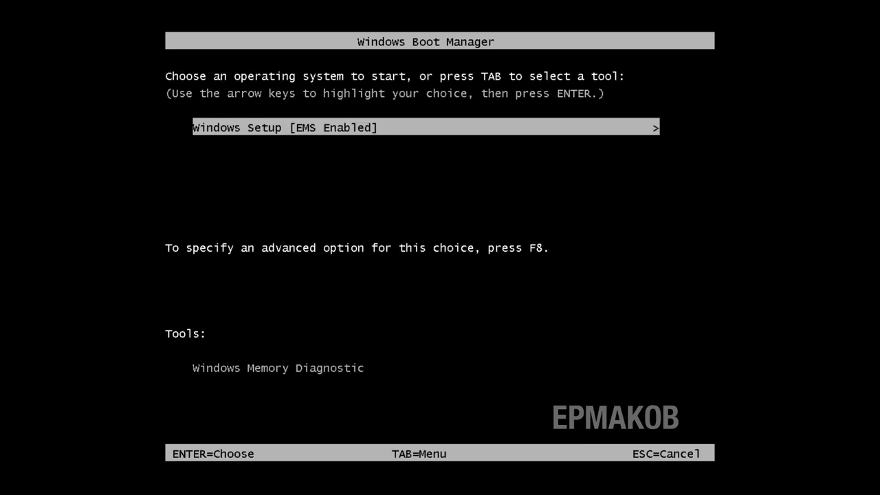
pyautogui.press('Return')
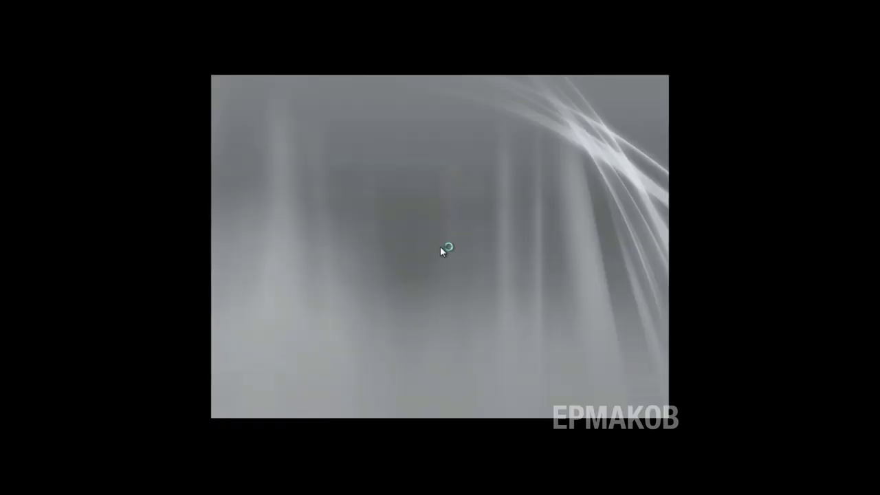
pyautogui.click(481, 271)
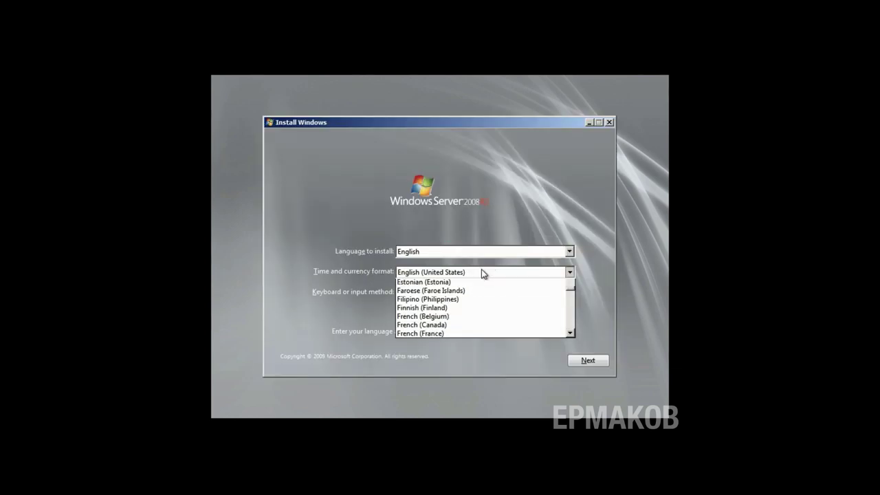
pyautogui.scroll(-20, 512, 313)
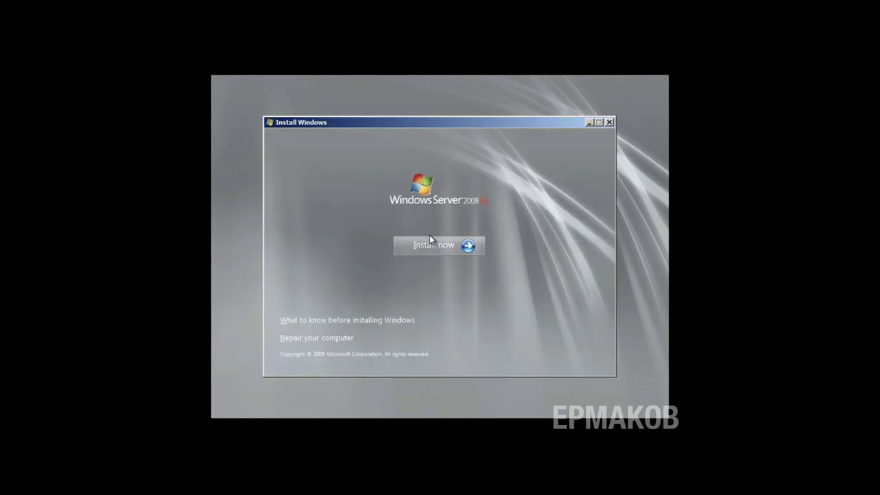
pyautogui.click(431, 242)
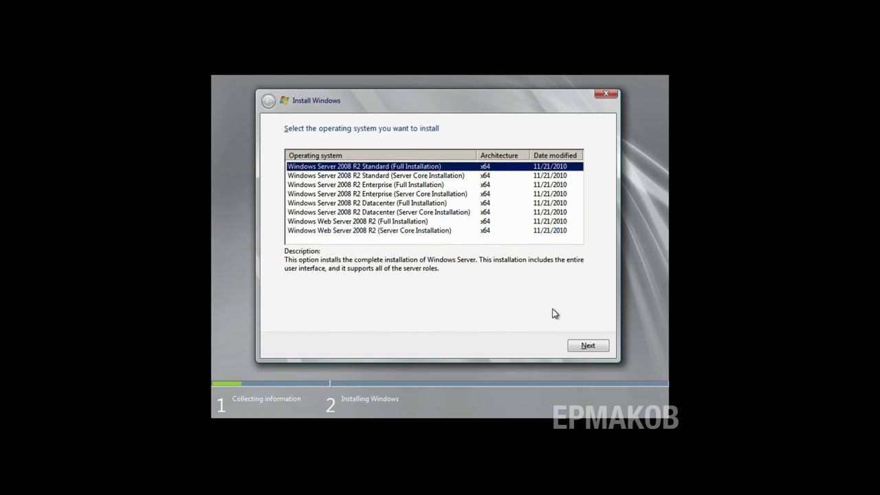
# - Pick Standard (Full Installation), accept the license terms and choose a Custom install
pyautogui.click(588, 345)
pyautogui.click(287, 317)
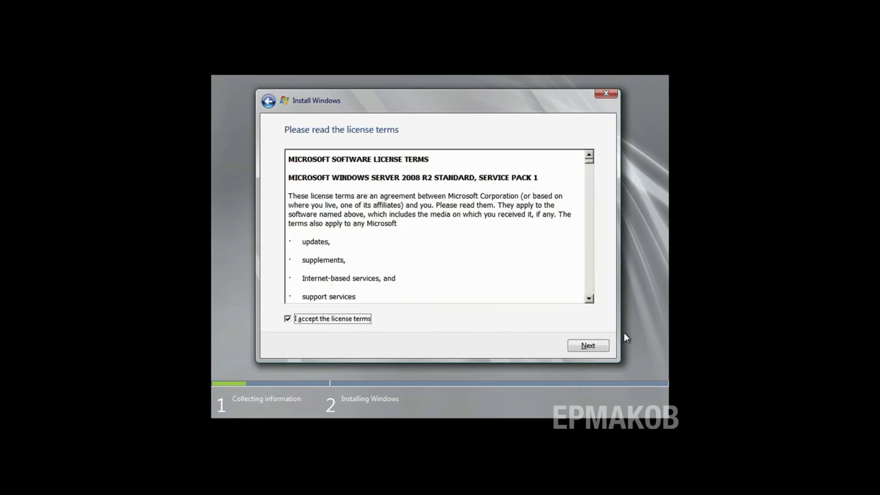
pyautogui.click(587, 345)
pyautogui.click(328, 220)
# - Format the partition via Drive options and start installing Windows on it
pyautogui.click(537, 276)
pyautogui.click(451, 277)
pyautogui.click(525, 296)
pyautogui.click(585, 347)
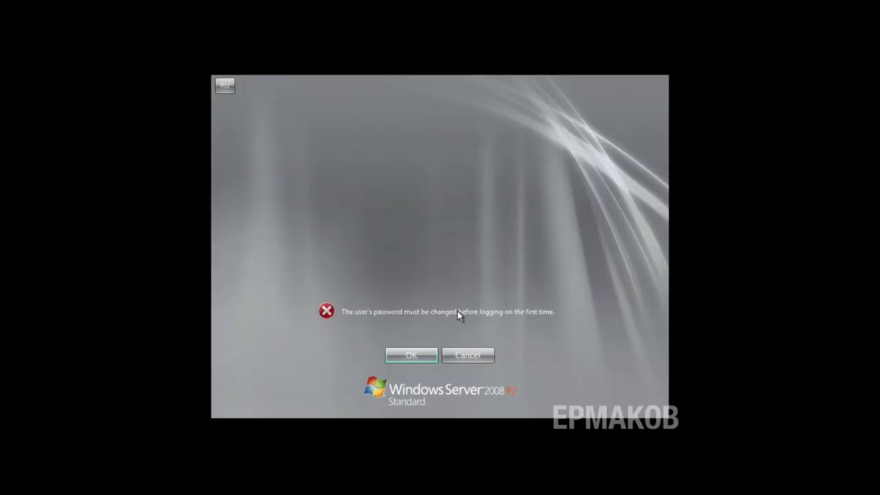
# - Acknowledge the password-change prompt and try a simple password, which is rejected as too weak
pyautogui.click(424, 354)
pyautogui.click(513, 297)
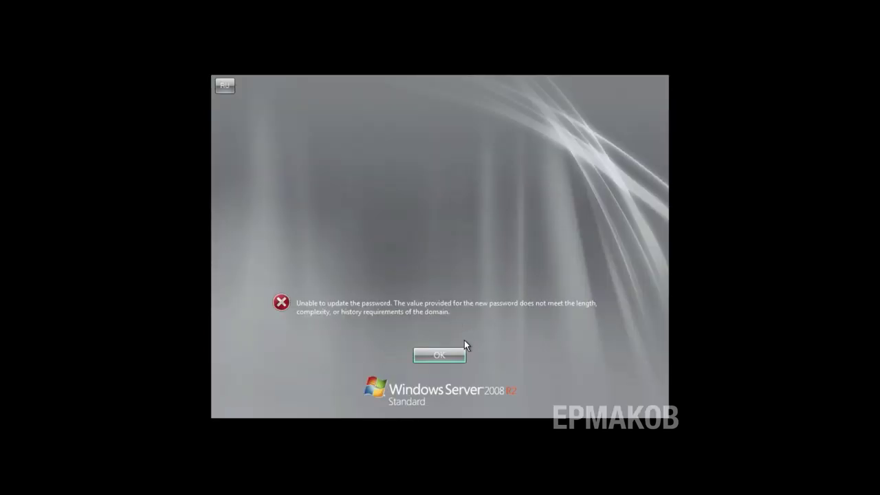
pyautogui.click(456, 356)
pyautogui.click(422, 282)
pyautogui.press('Tab')
pyautogui.press('Return')
# - Enter a complex new Administrator password in both boxes and submit it
pyautogui.press('Return')
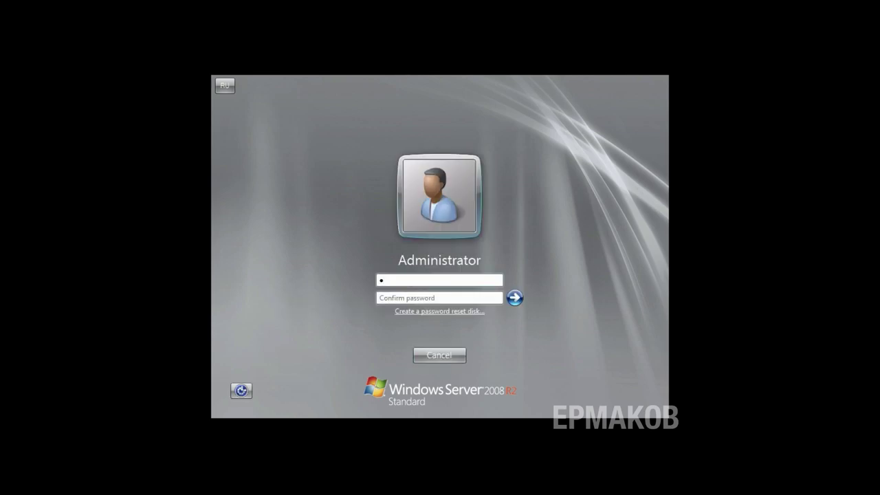
pyautogui.press('capslock')
pyautogui.press('Tab')
pyautogui.press('Return')
pyautogui.press('Return')
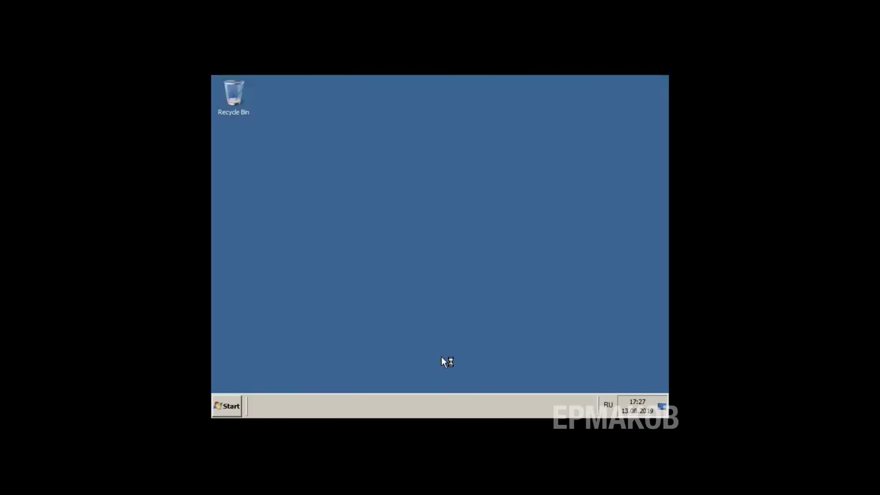
# - Change the screen resolution to 1152 × 864 and keep it
pyautogui.rightClick(419, 232)
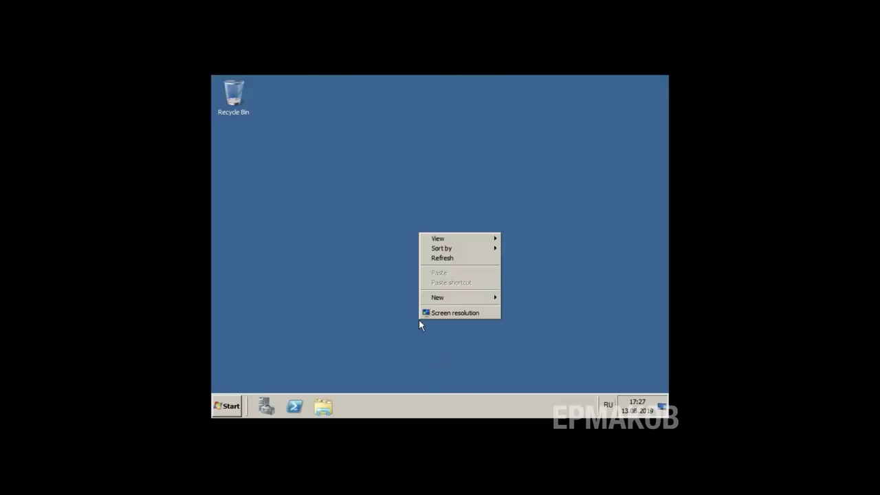
pyautogui.click(423, 312)
pyautogui.click(377, 229)
pyautogui.moveTo(357, 352); pyautogui.dragTo(358, 309)
pyautogui.click(462, 302)
pyautogui.click(484, 309)
pyautogui.click(455, 237)
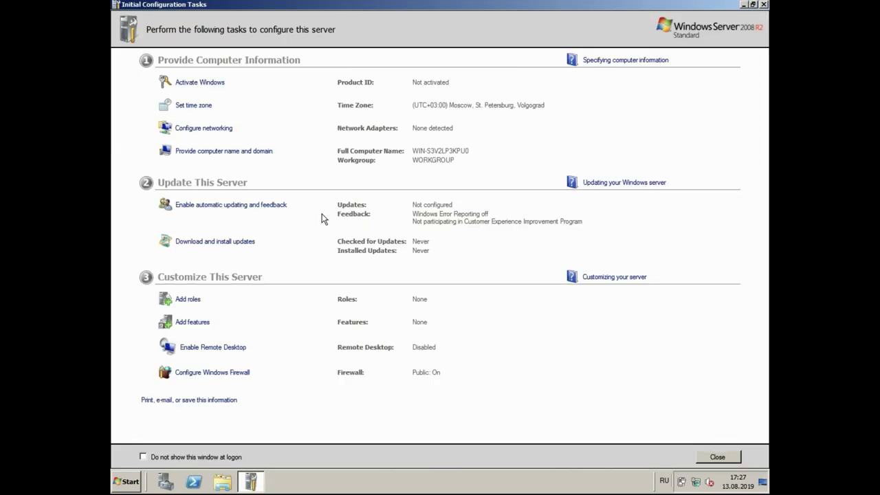
# - Stop Initial Configuration Tasks from showing at logon, tidy Server Manager, and glance at PowerShell
pyautogui.click(143, 457)
pyautogui.click(705, 452)
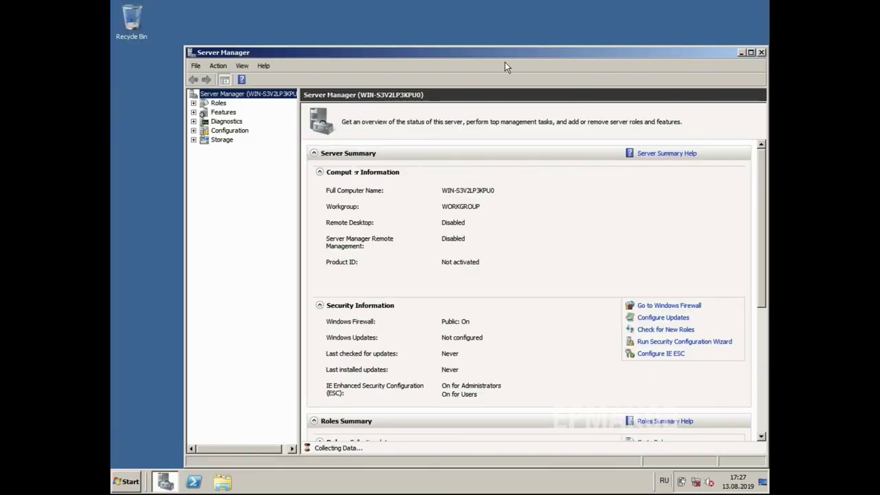
pyautogui.moveTo(433, 60); pyautogui.dragTo(381, 32)
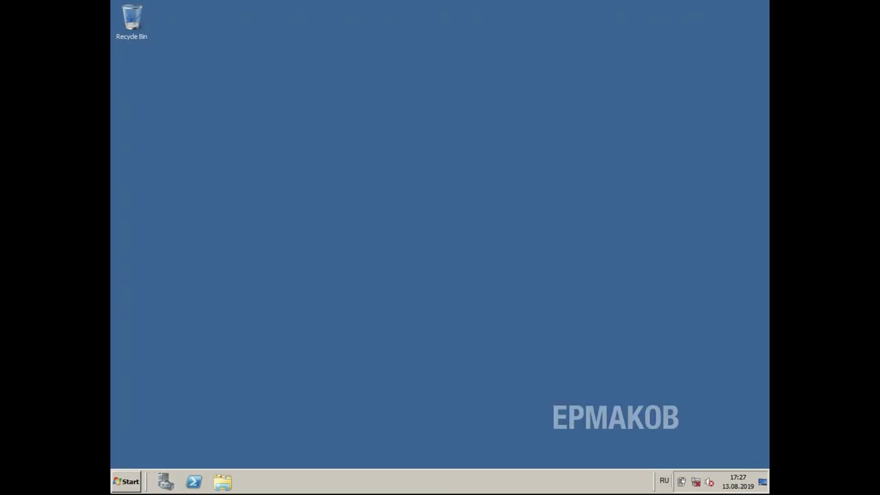
pyautogui.click(193, 481)
pyautogui.click(707, 44)
# - Browse C:\Windows in Explorer, then open Computer's system properties
pyautogui.click(222, 481)
pyautogui.click(255, 250)
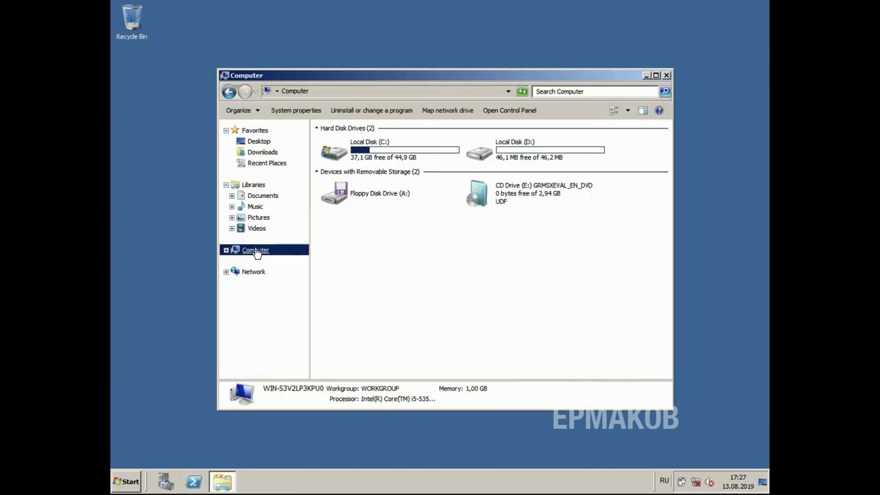
pyautogui.doubleClick(405, 150)
pyautogui.doubleClick(344, 192)
pyautogui.click(229, 91)
pyautogui.click(229, 92)
pyautogui.rightClick(345, 251)
pyautogui.click(379, 340)
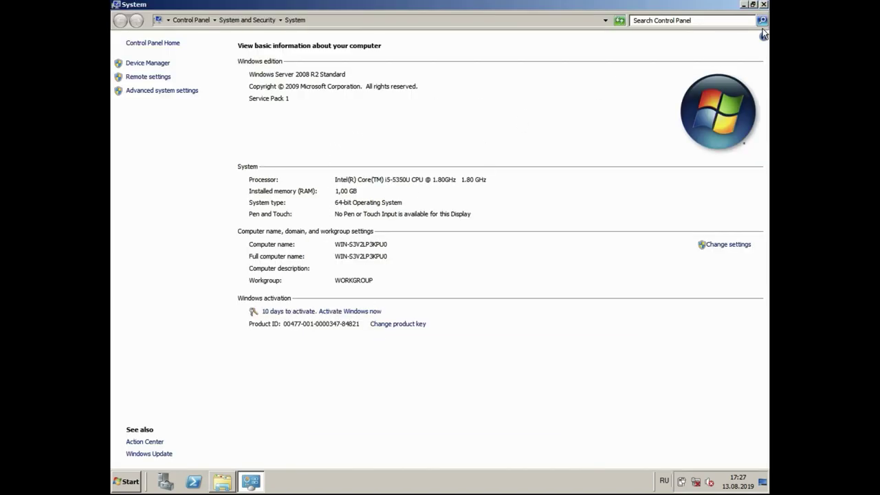
# - View Disk Management in Computer Management via Control Panel's Small icons Administrative Tools, then close everything
pyautogui.click(765, 12)
pyautogui.click(510, 110)
pyautogui.click(602, 119)
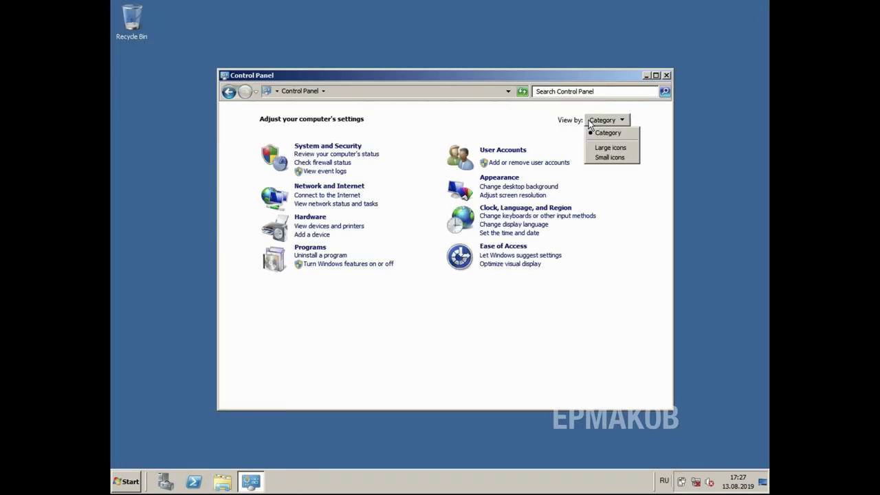
pyautogui.click(605, 155)
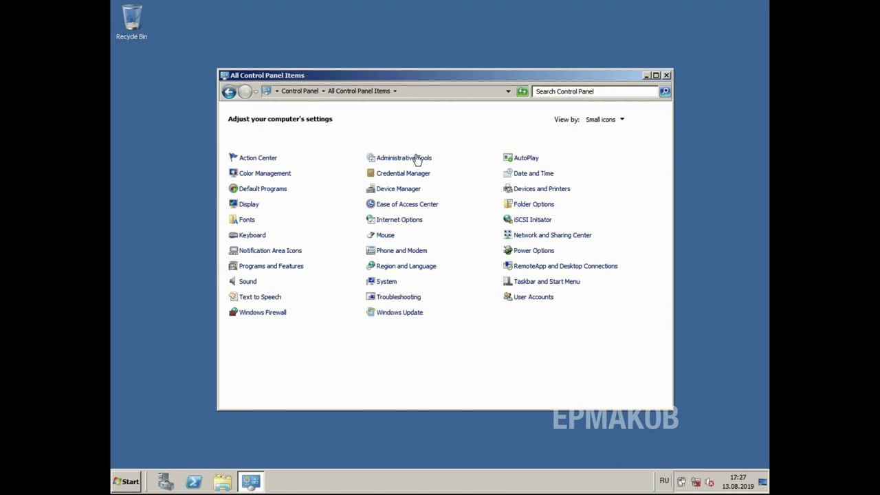
pyautogui.click(418, 158)
pyautogui.doubleClick(278, 97)
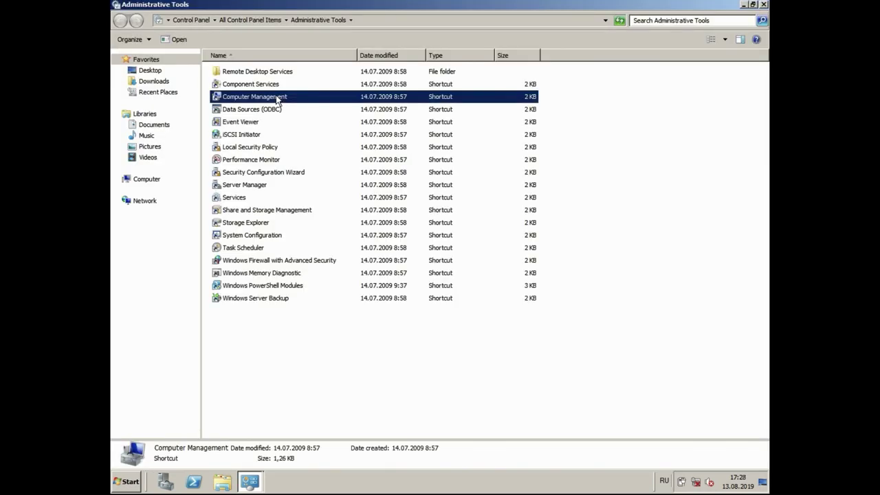
pyautogui.click(163, 139)
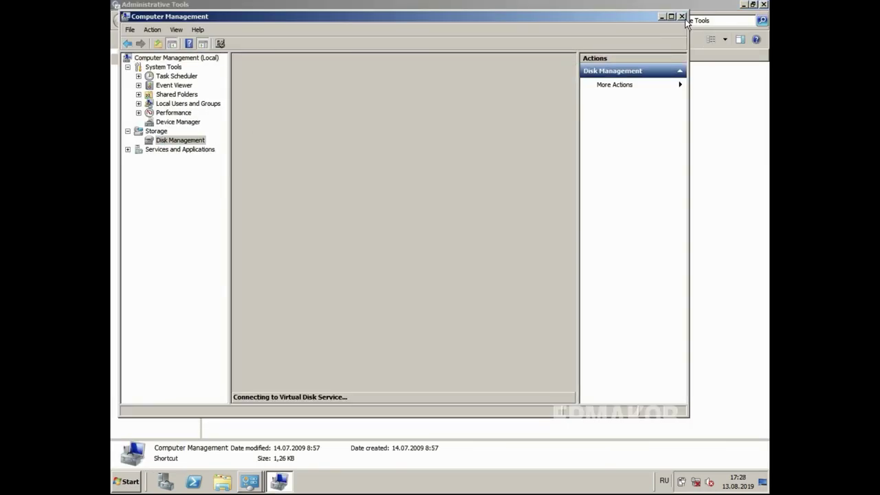
pyautogui.click(681, 16)
pyautogui.click(763, 5)
pyautogui.click(667, 77)
# - Launch Services from Start's All Programs > Administrative Tools, scroll through it, and close it
pyautogui.click(127, 481)
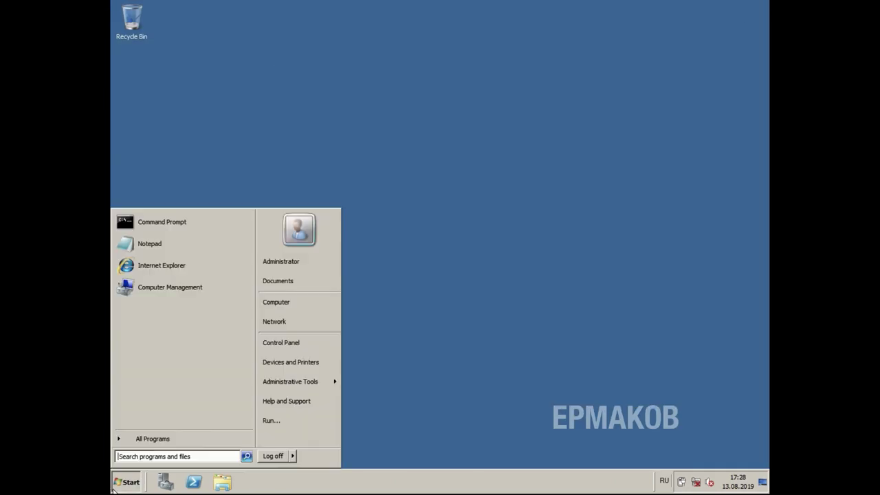
pyautogui.click(137, 438)
pyautogui.click(148, 245)
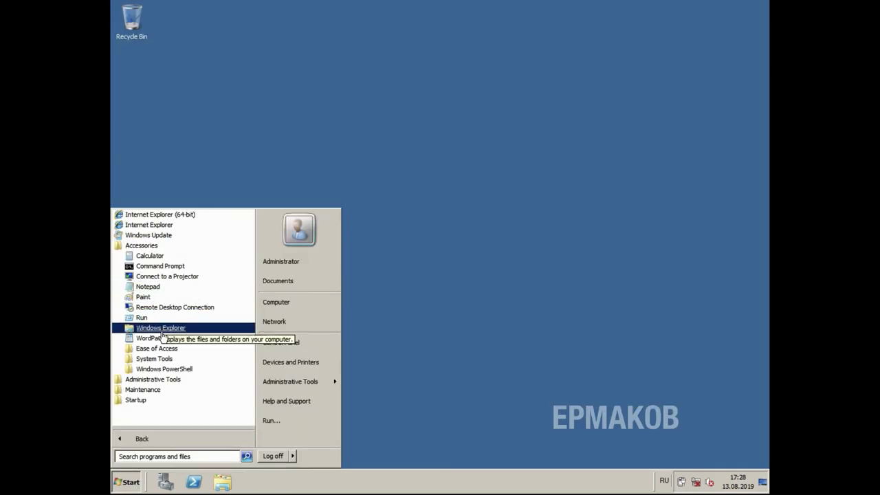
pyautogui.click(155, 380)
pyautogui.moveTo(295, 381)
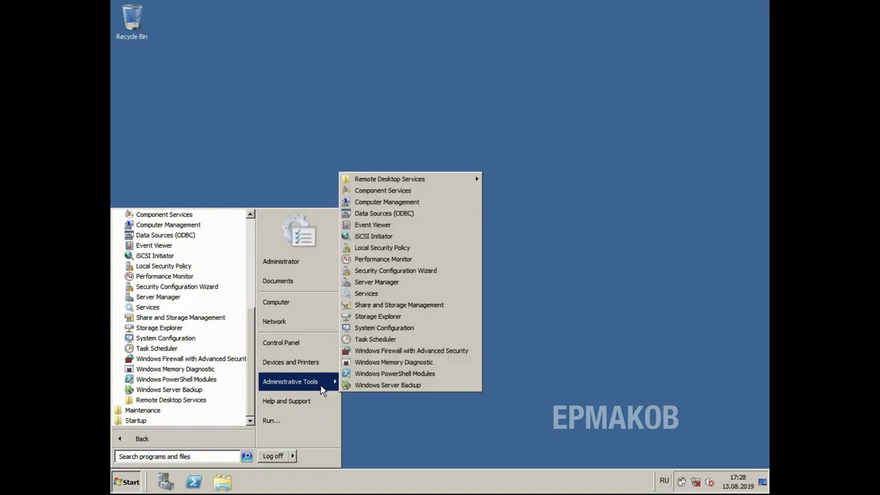
pyautogui.click(395, 298)
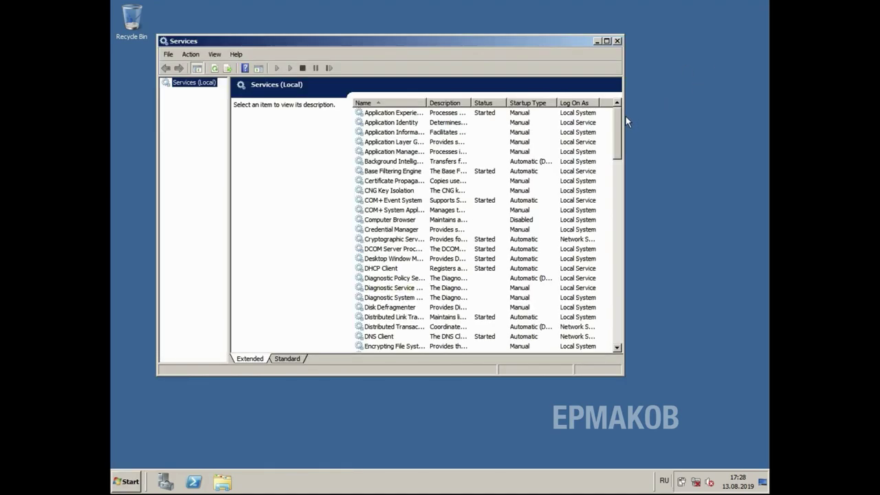
pyautogui.moveTo(618, 116); pyautogui.dragTo(618, 376)
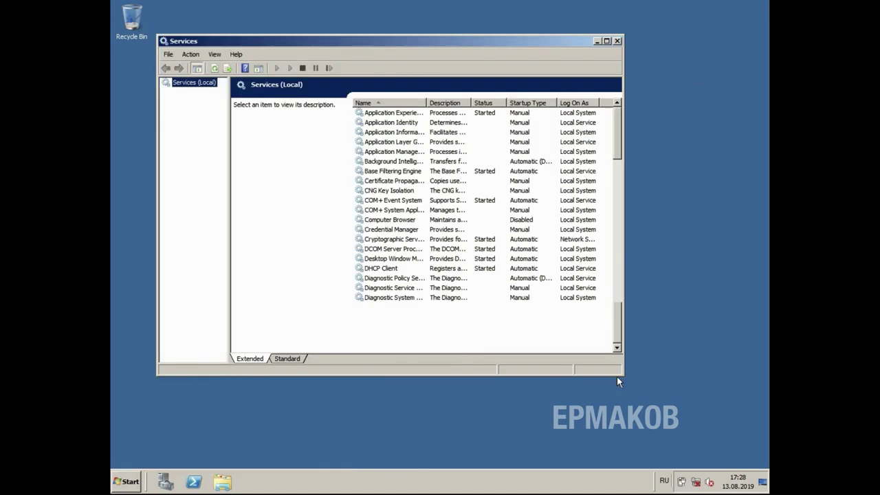
pyautogui.moveTo(623, 320); pyautogui.dragTo(623, 288)
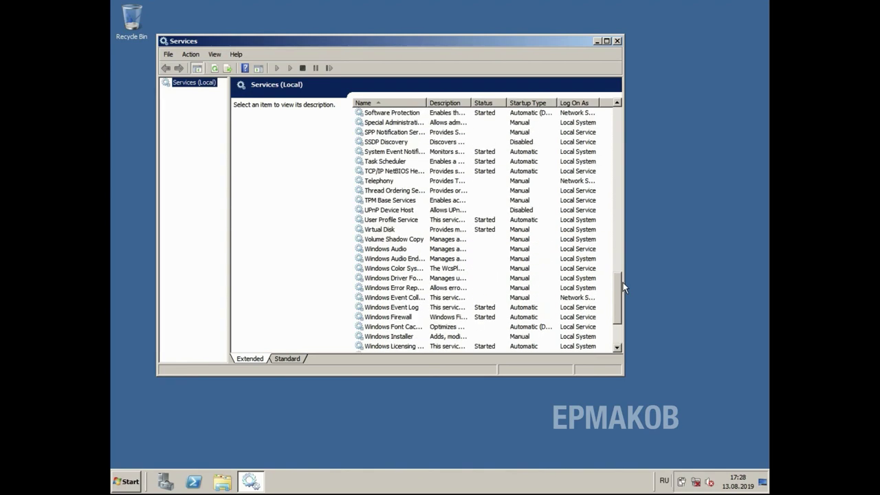
pyautogui.click(617, 40)
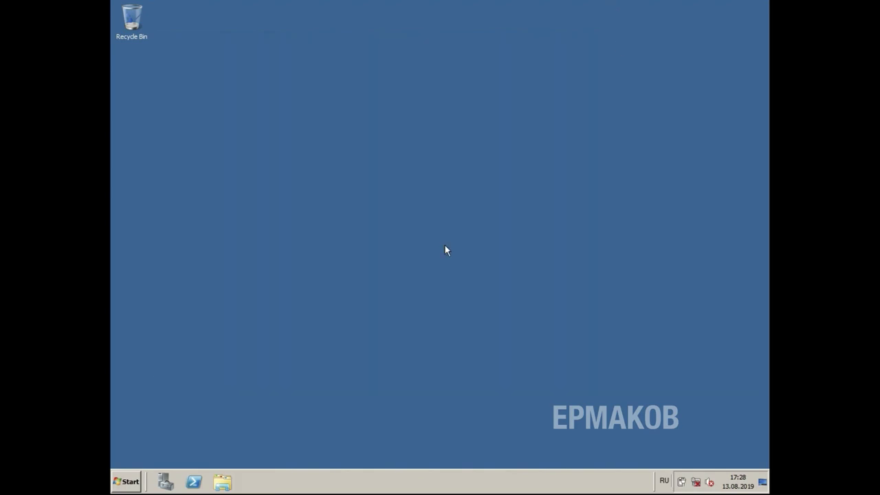
# - Run winver to check the installed Windows version, then close About Windows
pyautogui.press('super+r')
pyautogui.write('цштмук')
pyautogui.press('BackSpace')
pyautogui.press('BackSpace')
pyautogui.press('BackSpace')
pyautogui.press('BackSpace')
pyautogui.press('BackSpace')
pyautogui.press('BackSpace')
pyautogui.hotkey('alt', 'shift')
pyautogui.write('winver')
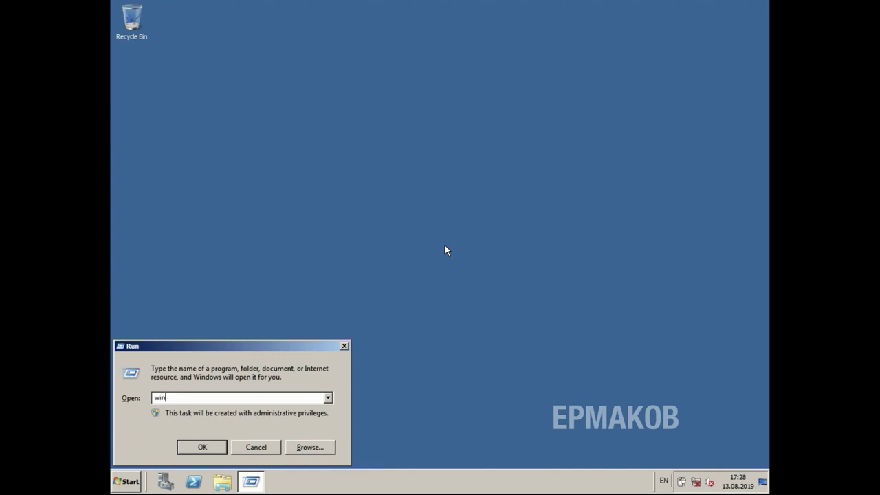
pyautogui.press('Return')
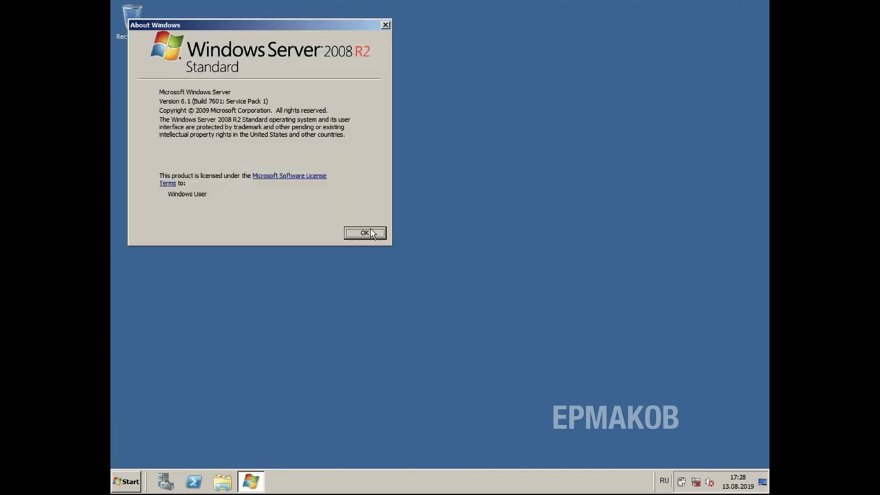
pyautogui.click(365, 233)
# - Open the CCCP image on Local Disk (D:) and return to the drive list
pyautogui.press('super')
pyautogui.click(275, 298)
pyautogui.doubleClick(548, 154)
pyautogui.doubleClick(344, 147)
pyautogui.click(699, 60)
pyautogui.click(229, 91)
# - Run setup from CD Drive (E:) and choose Install now
pyautogui.doubleClick(477, 175)
pyautogui.click(340, 233)
pyautogui.doubleClick(336, 232)
pyautogui.click(440, 233)
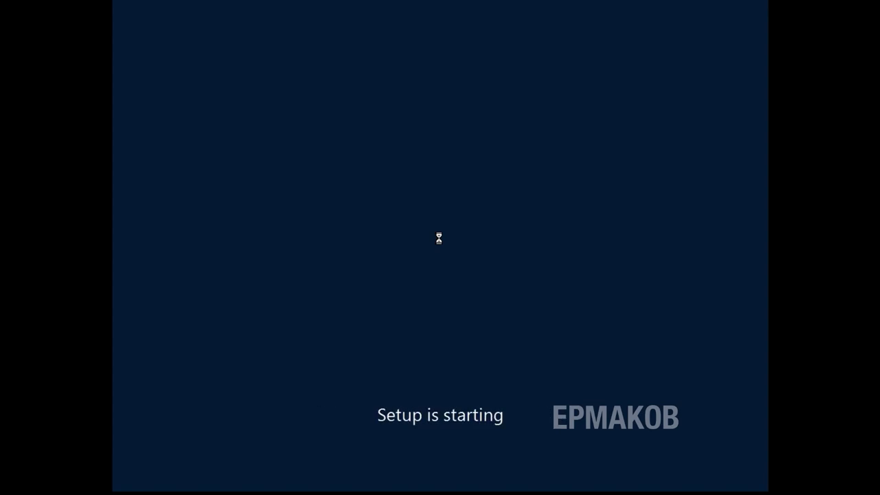
# - Skip updates and attempt an Upgrade to Standard Evaluation (GUI), which is blocked
pyautogui.click(440, 243)
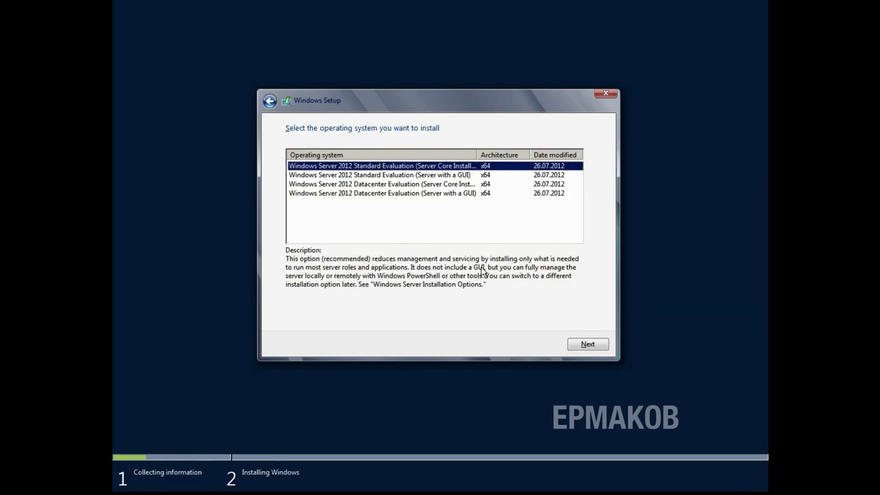
pyautogui.click(459, 178)
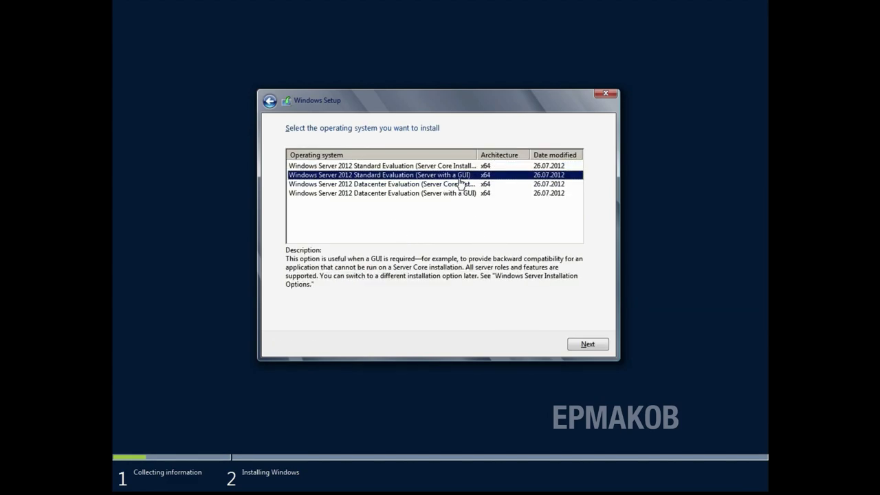
pyautogui.click(577, 344)
pyautogui.click(303, 316)
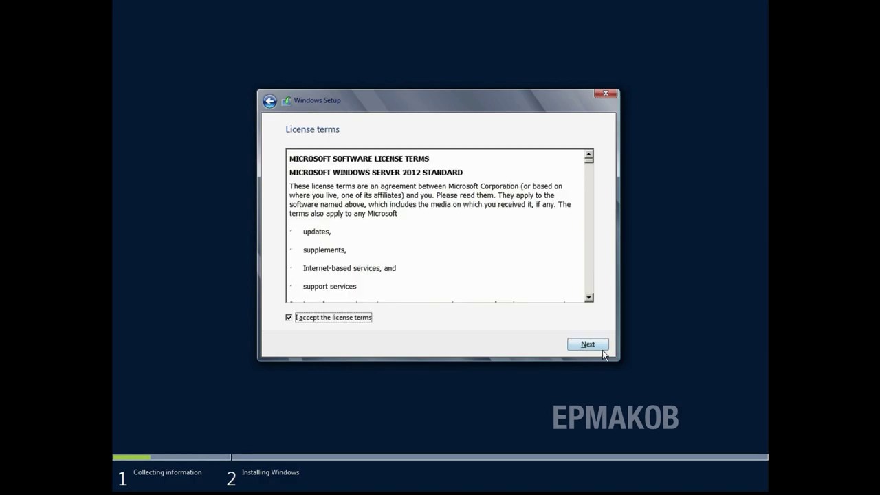
pyautogui.click(602, 350)
pyautogui.click(346, 163)
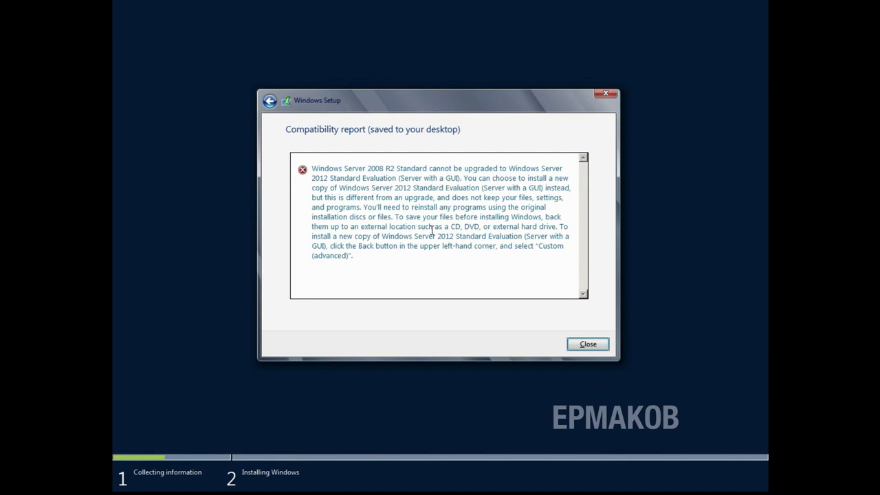
pyautogui.click(268, 102)
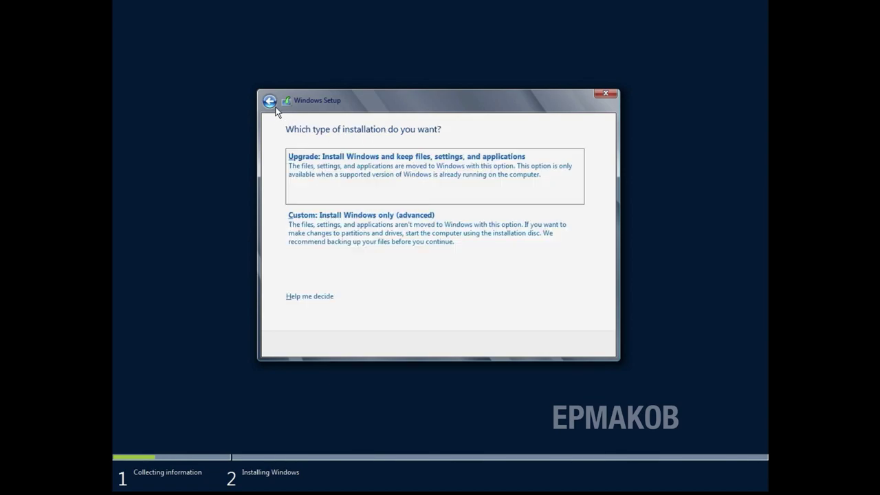
pyautogui.click(269, 101)
# - Attempt the same upgrade with Datacenter Evaluation (GUI), then quit setup and shut down
pyautogui.click(464, 195)
pyautogui.click(587, 344)
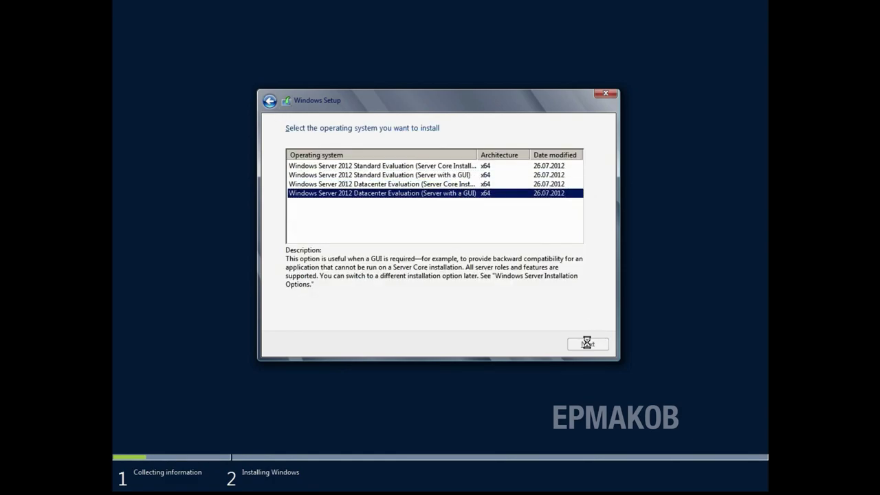
pyautogui.click(347, 317)
pyautogui.click(588, 343)
pyautogui.click(399, 172)
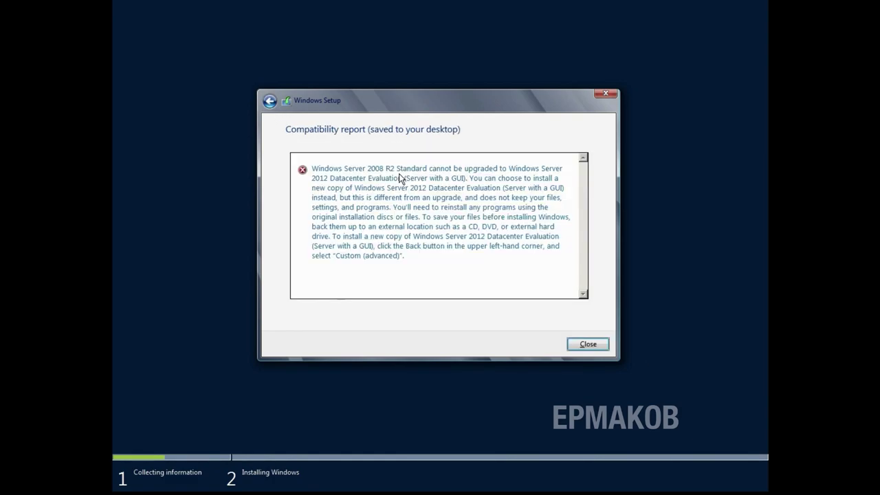
pyautogui.click(269, 101)
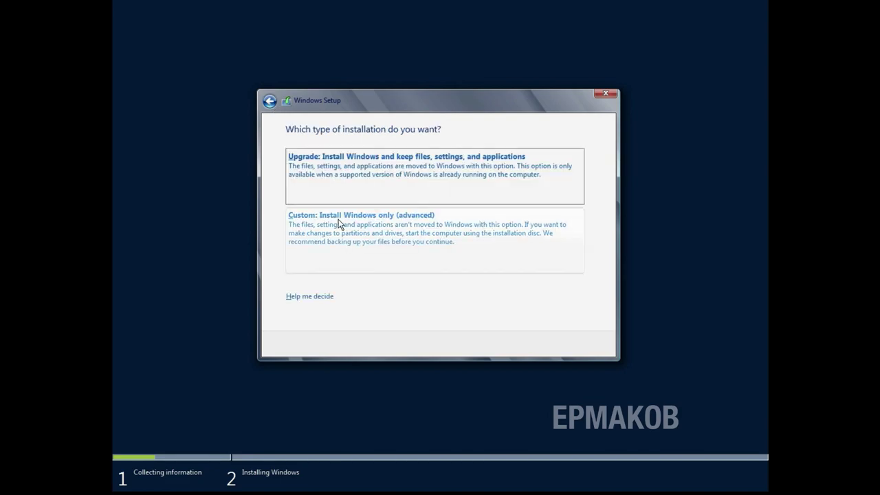
pyautogui.click(606, 93)
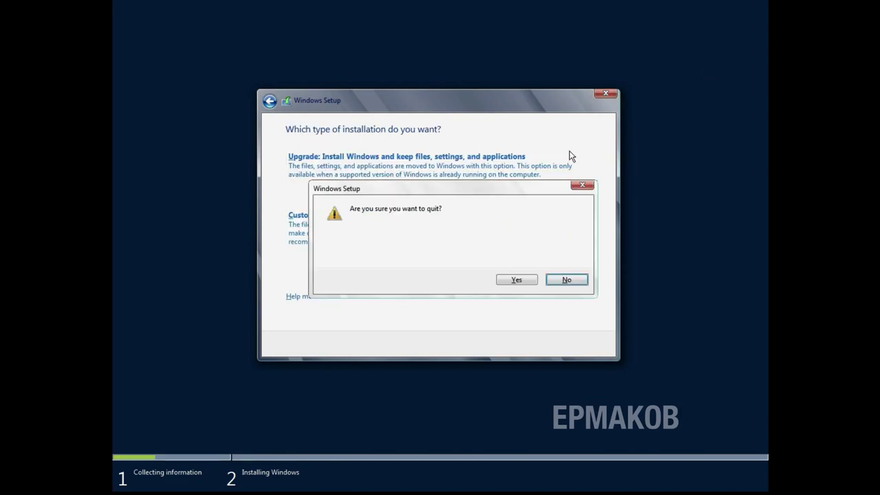
pyautogui.click(514, 279)
pyautogui.click(609, 110)
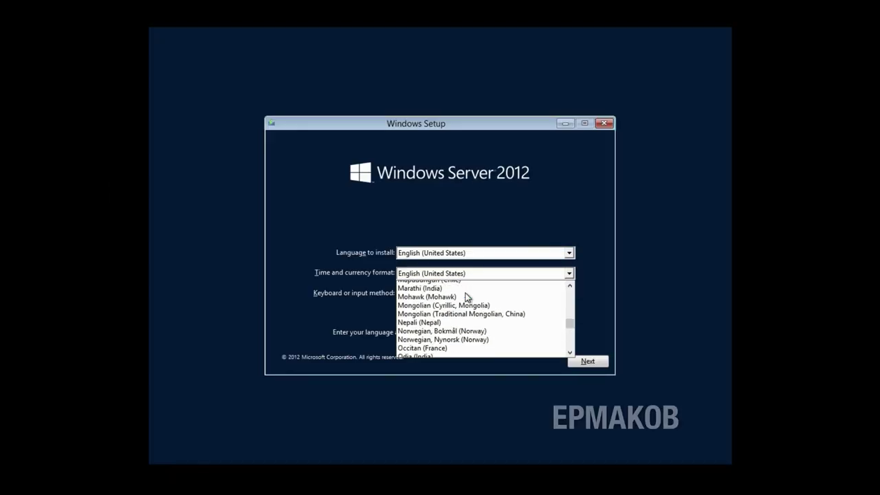
# - Finish setup by entering and confirming the Administrator password
pyautogui.scroll(-5, 434, 298)
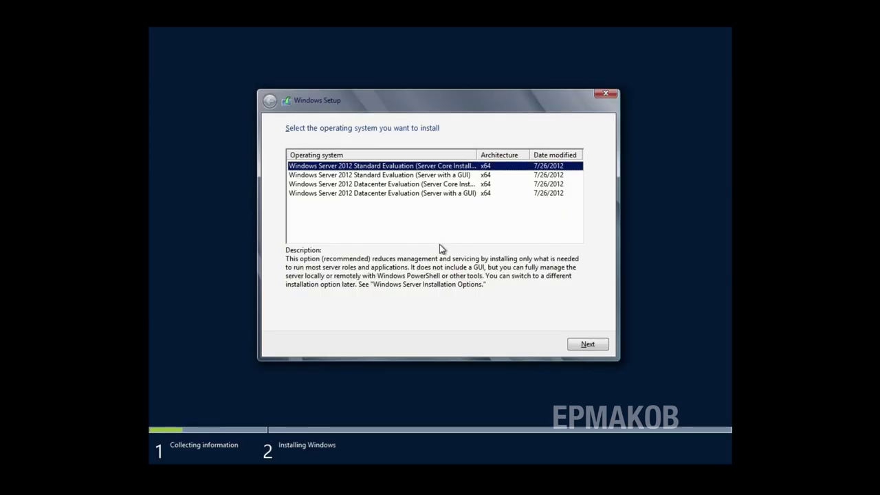
pyautogui.press('Down')
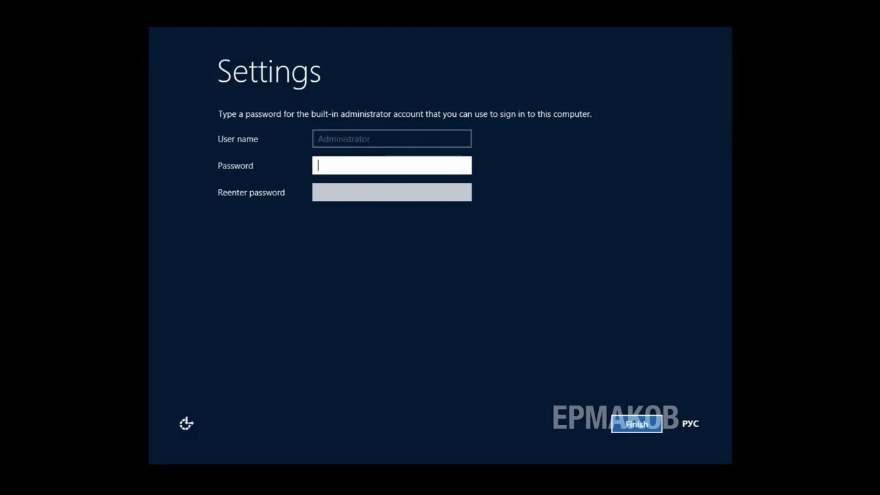
pyautogui.press('Tab')
pyautogui.write('**********')
pyautogui.press('Return')
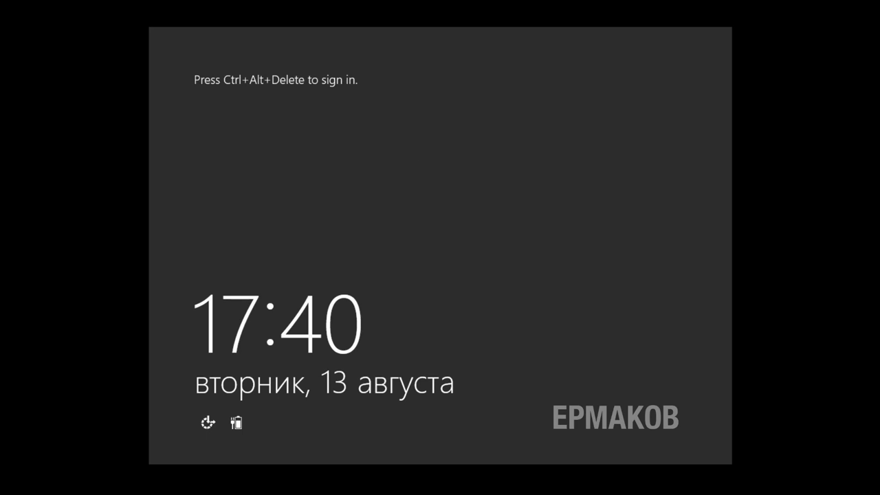
# - Send Ctrl+Alt+Del from the VM input menu and sign in as Administrator
pyautogui.click(206, 3)
pyautogui.moveTo(234, 9)
pyautogui.click(334, 31)
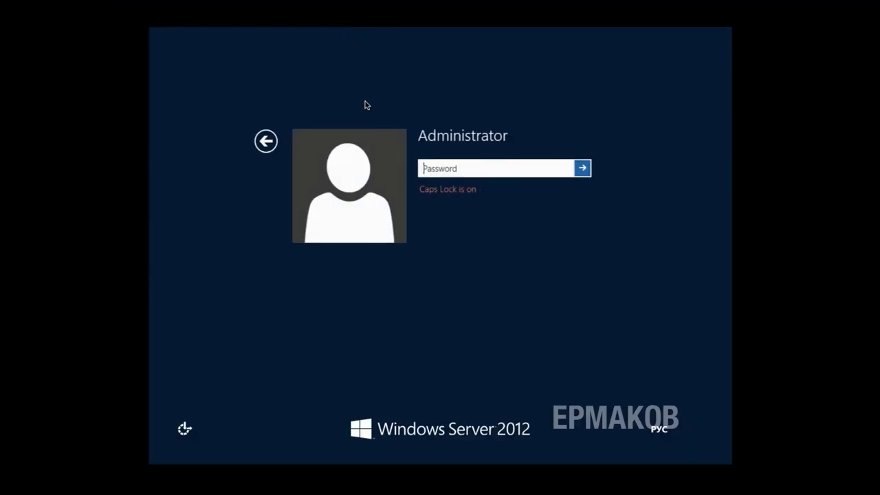
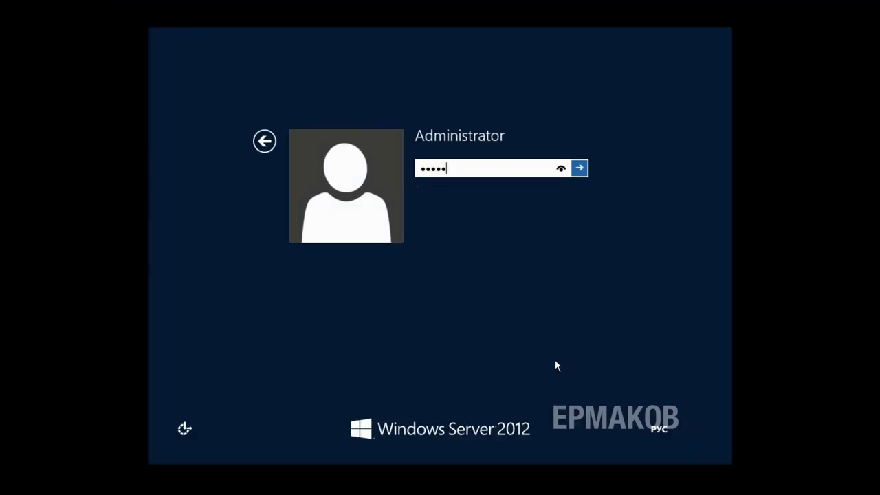
pyautogui.press('Return')
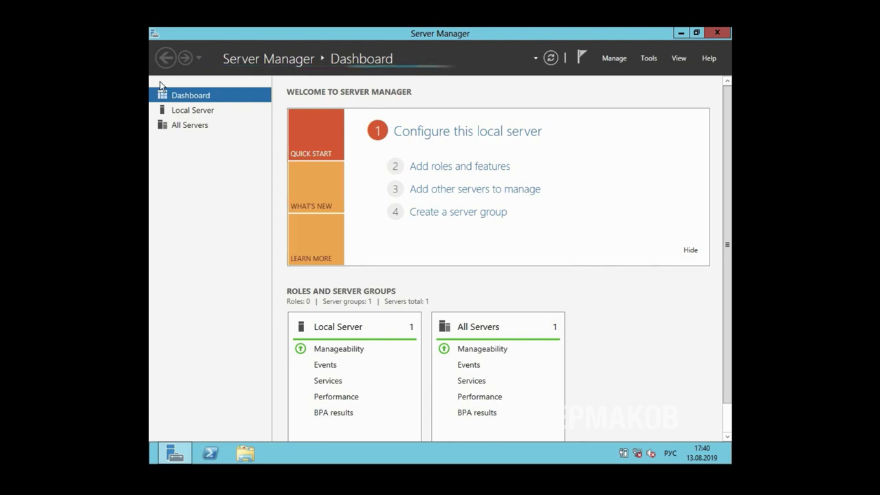
# - Review Local Server properties, browse Local Disk (C:), and view the System properties window
pyautogui.click(198, 113)
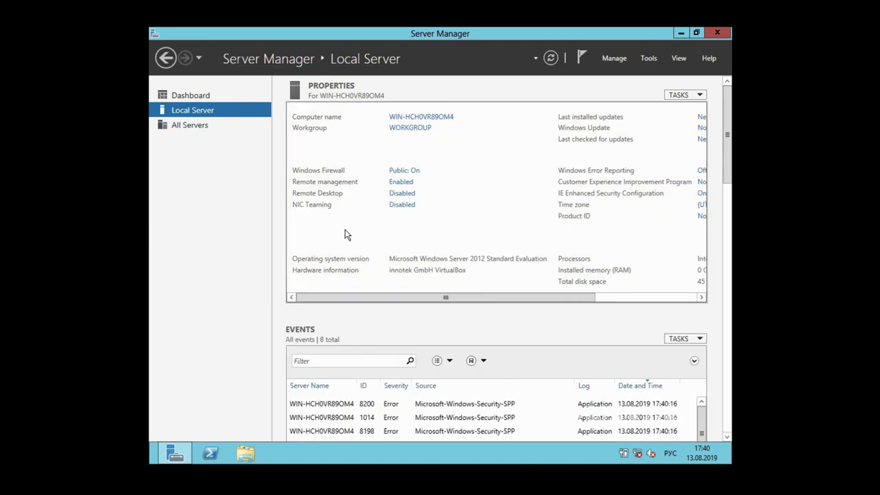
pyautogui.click(716, 32)
pyautogui.doubleClick(174, 52)
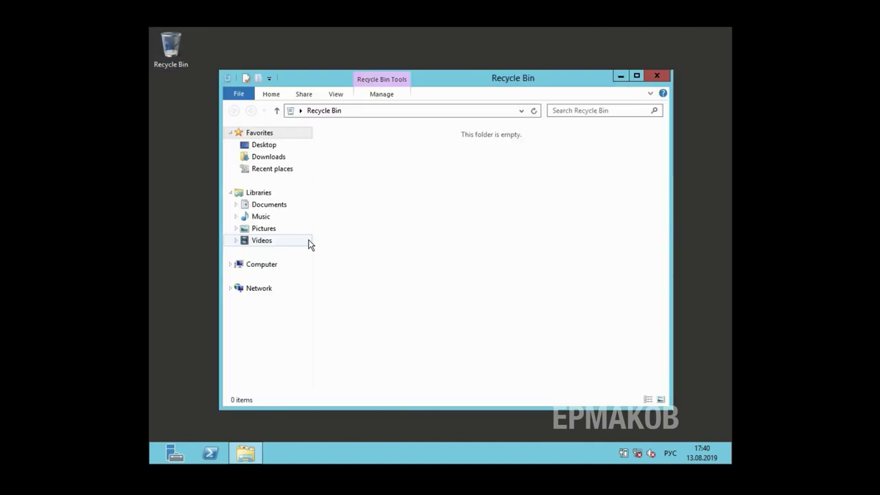
pyautogui.click(265, 265)
pyautogui.click(397, 166)
pyautogui.doubleClick(397, 166)
pyautogui.press('BackSpace')
pyautogui.rightClick(457, 288)
pyautogui.click(498, 390)
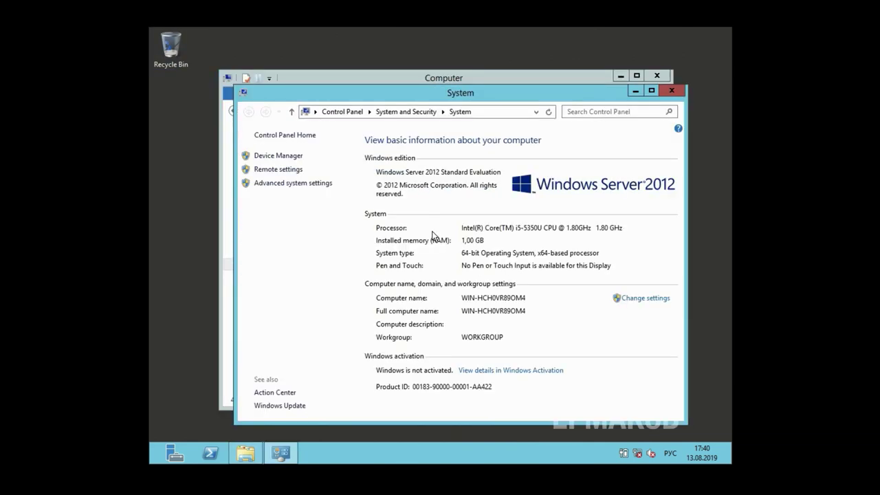
pyautogui.click(680, 96)
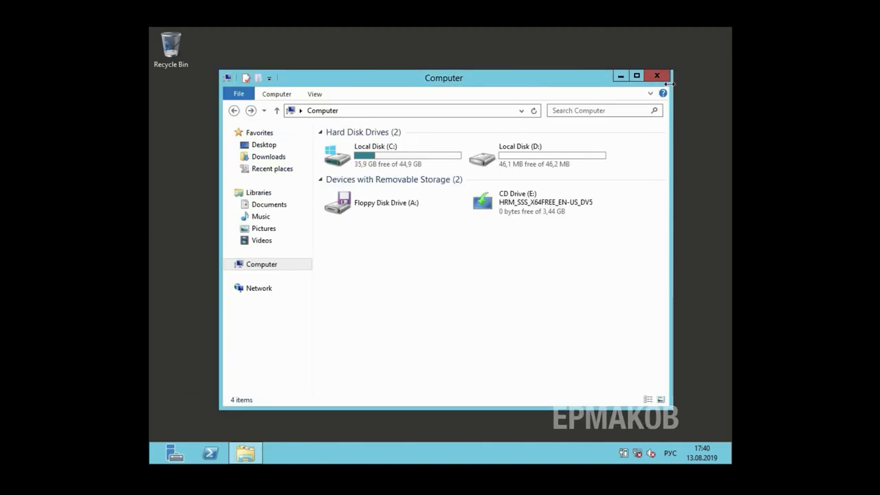
pyautogui.click(658, 76)
# - Run winver to confirm Version 6.2 (Build 9200), then close About Windows
pyautogui.press('super+r')
pyautogui.write('ц')
pyautogui.press('BackSpace')
pyautogui.hotkey('alt', 'shift')
pyautogui.write('winver')
pyautogui.press('Return')
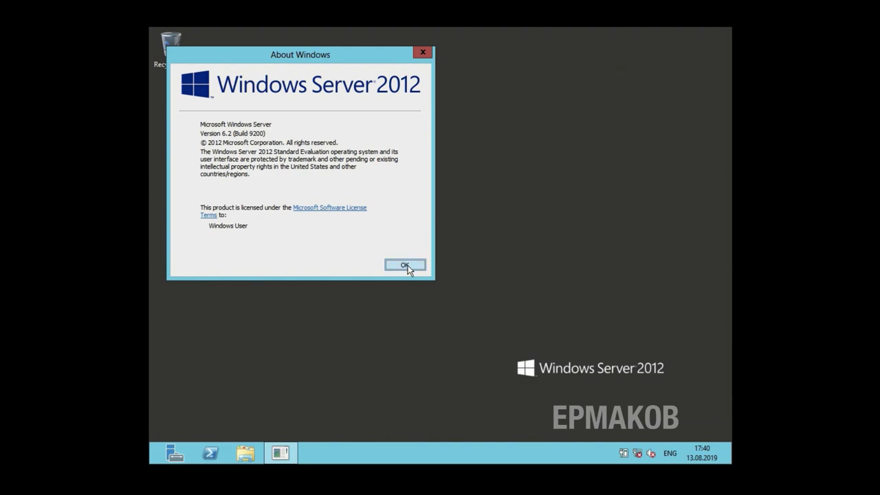
pyautogui.click(405, 265)
# - Set up Internet Explorer with "Don't use recommended settings", then close it
pyautogui.moveTo(719, 395)
pyautogui.click(702, 264)
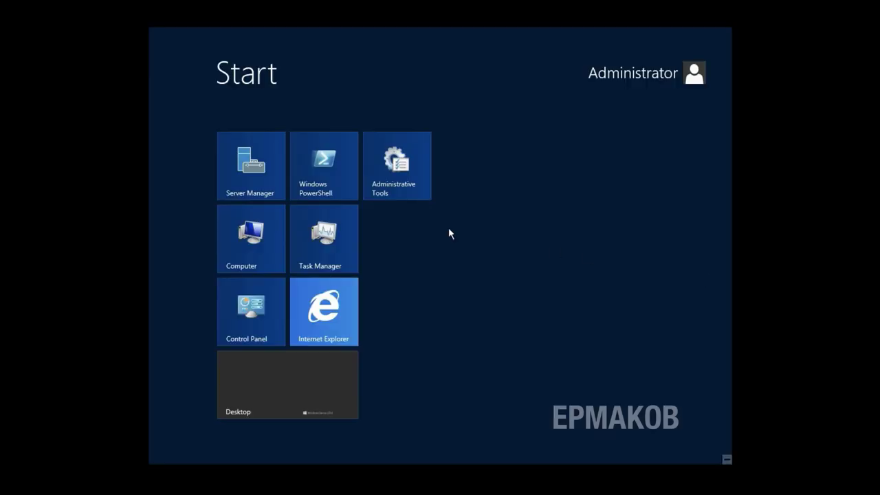
pyautogui.click(354, 333)
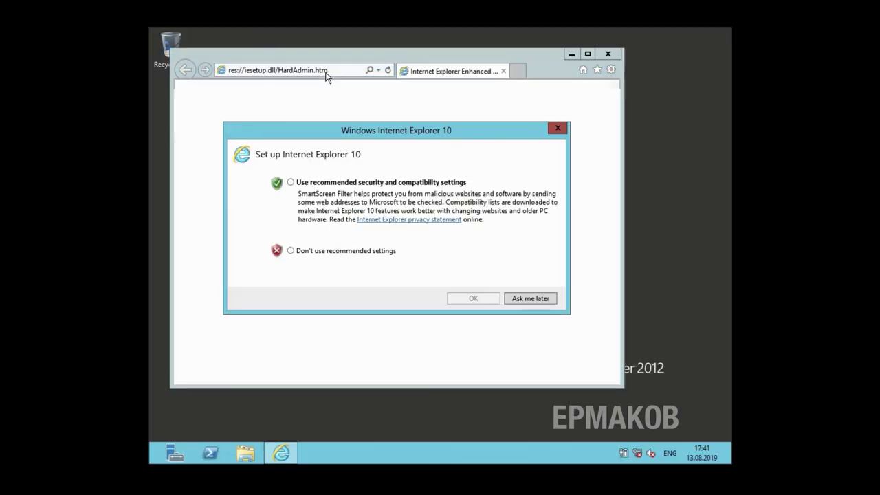
pyautogui.click(291, 250)
pyautogui.click(473, 300)
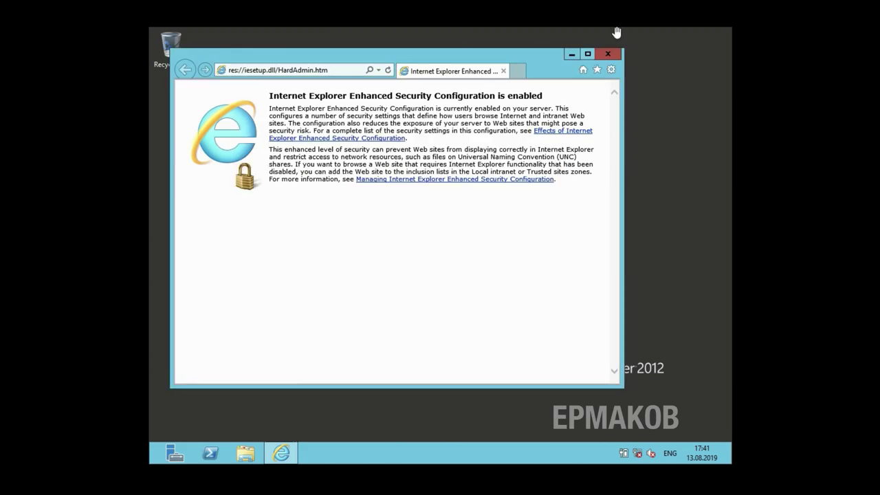
pyautogui.click(607, 54)
# - Launch Windows PowerShell from the Start screen and close it
pyautogui.moveTo(700, 149)
pyautogui.click(709, 237)
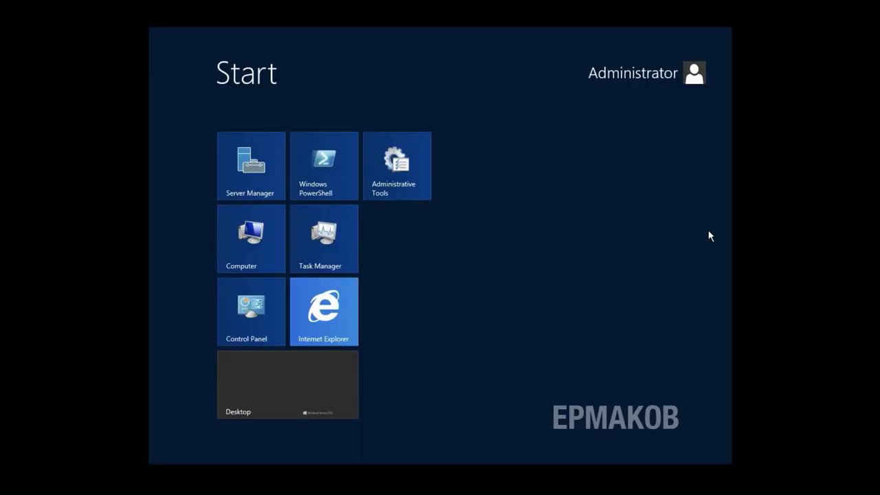
pyautogui.click(307, 170)
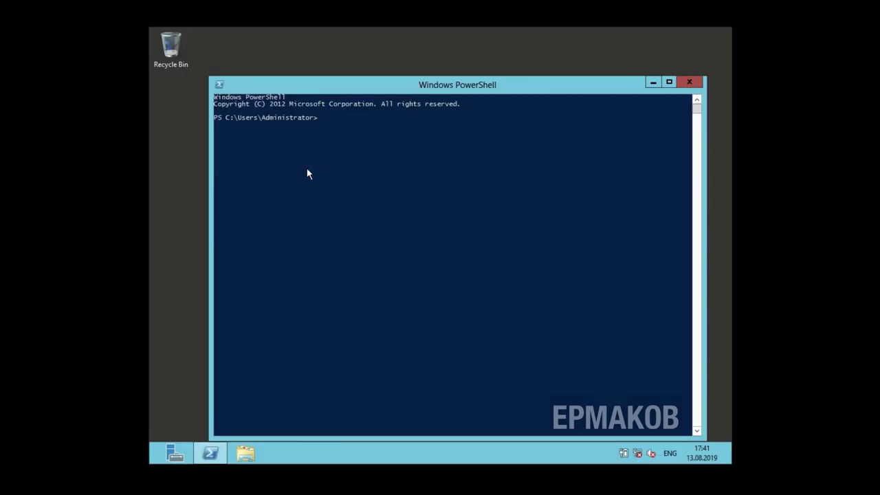
pyautogui.moveTo(701, 89); pyautogui.dragTo(601, 91)
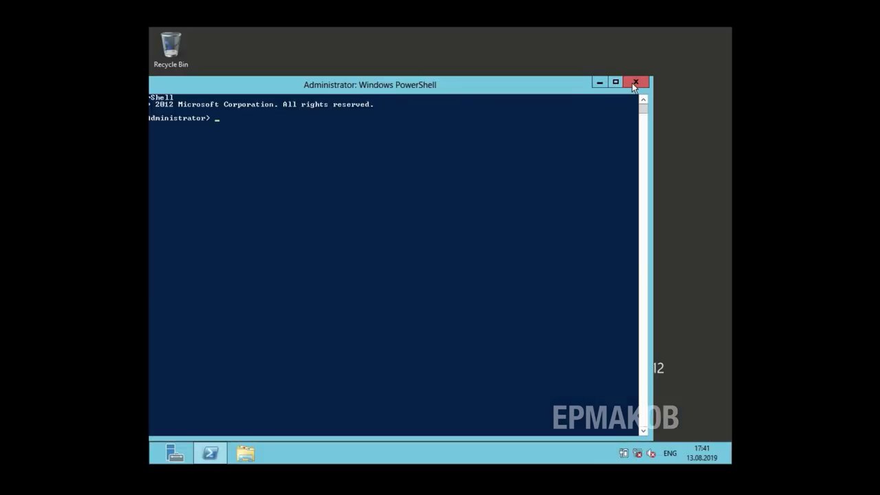
pyautogui.click(631, 83)
# - Browse Administrative Tools and its Terminal Services folder via Control Panel Small icons, then close both
pyautogui.moveTo(730, 28)
pyautogui.click(706, 242)
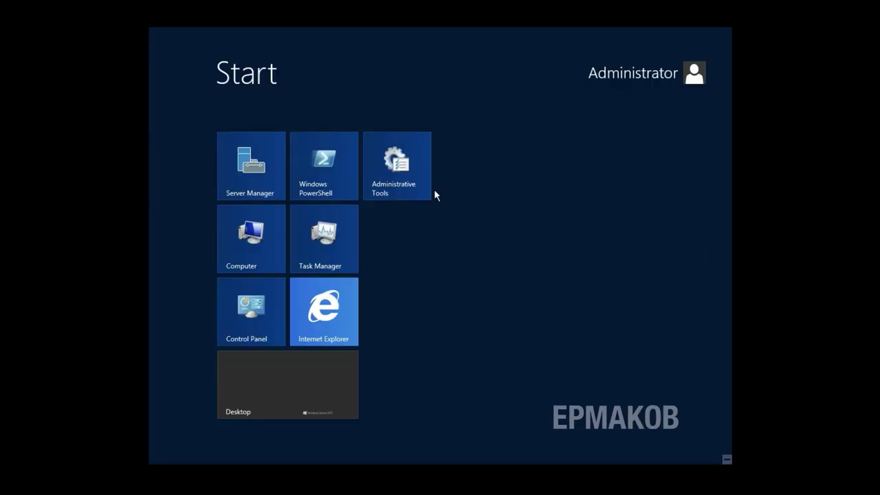
pyautogui.click(264, 303)
pyautogui.click(617, 125)
pyautogui.click(620, 167)
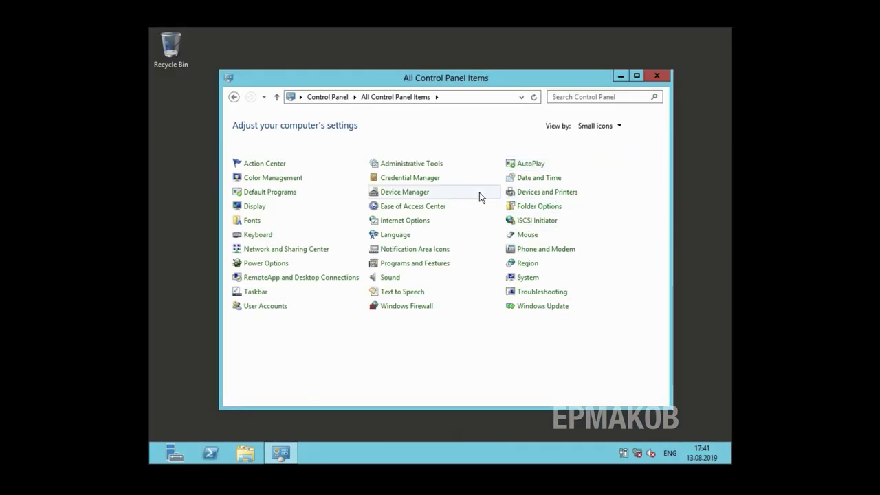
pyautogui.click(412, 164)
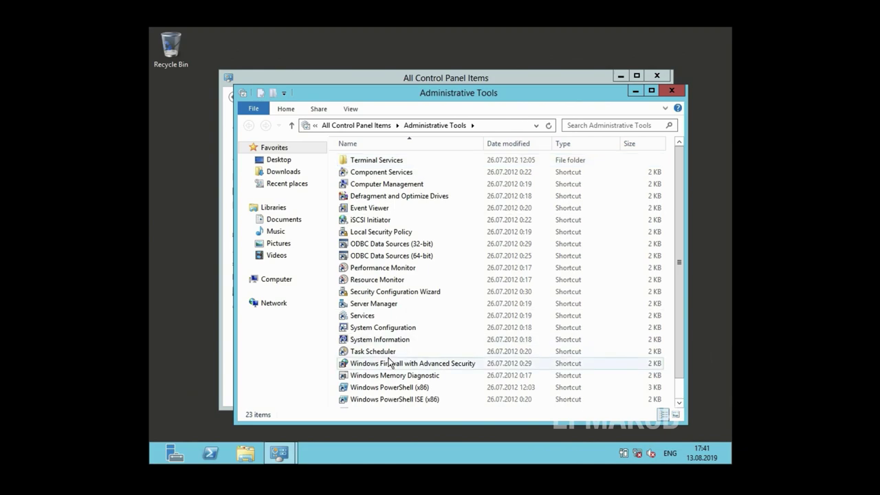
pyautogui.doubleClick(363, 161)
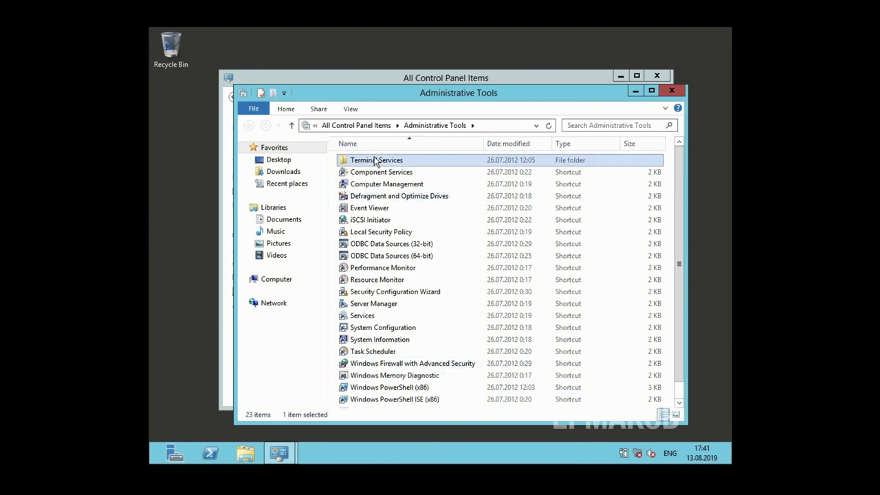
pyautogui.click(249, 126)
pyautogui.scroll(-1, 581, 351)
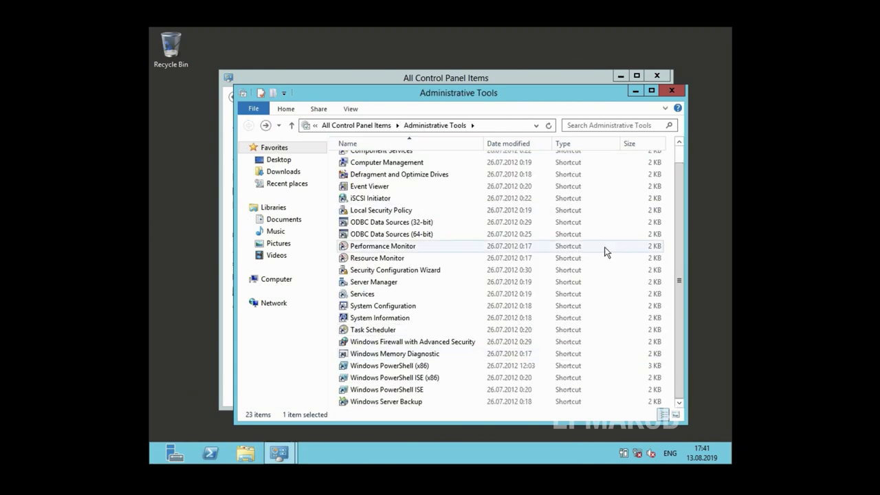
pyautogui.click(670, 90)
pyautogui.click(660, 77)
pyautogui.moveTo(731, 28)
pyautogui.click(709, 248)
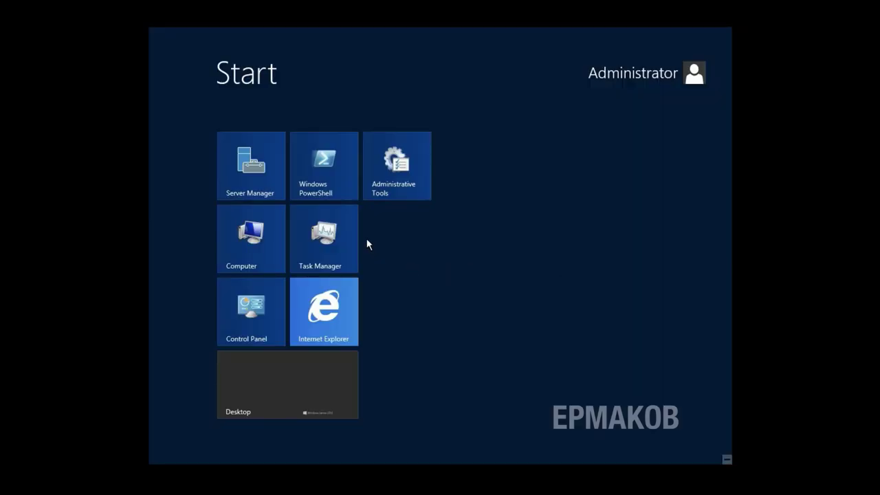
# - Run the setup program from CD Drive (E:) through This PC
pyautogui.click(311, 415)
pyautogui.doubleClick(176, 50)
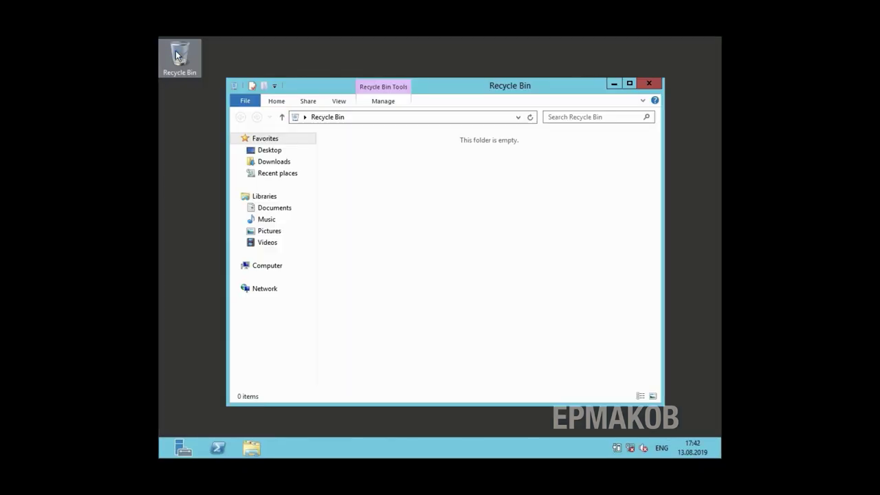
pyautogui.click(286, 268)
pyautogui.doubleClick(549, 200)
pyautogui.doubleClick(346, 234)
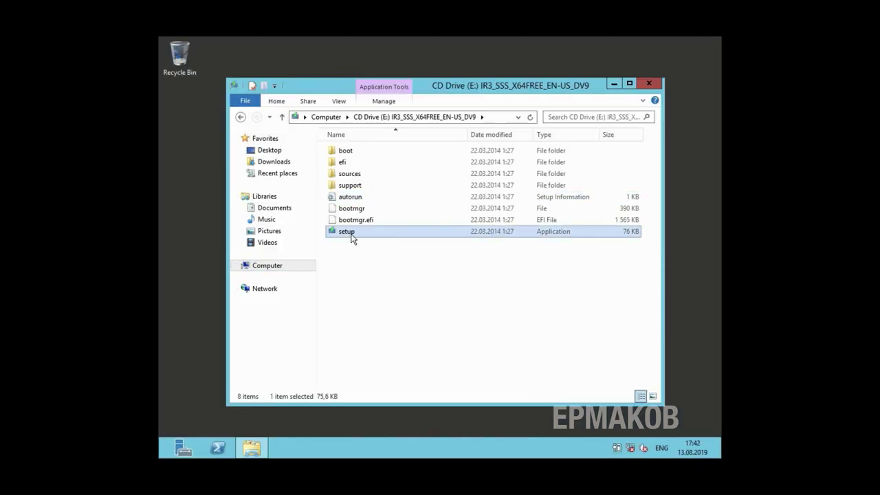
# - Try upgrading to Standard Evaluation Server with a GUI, accept the license, then quit setup
pyautogui.click(412, 240)
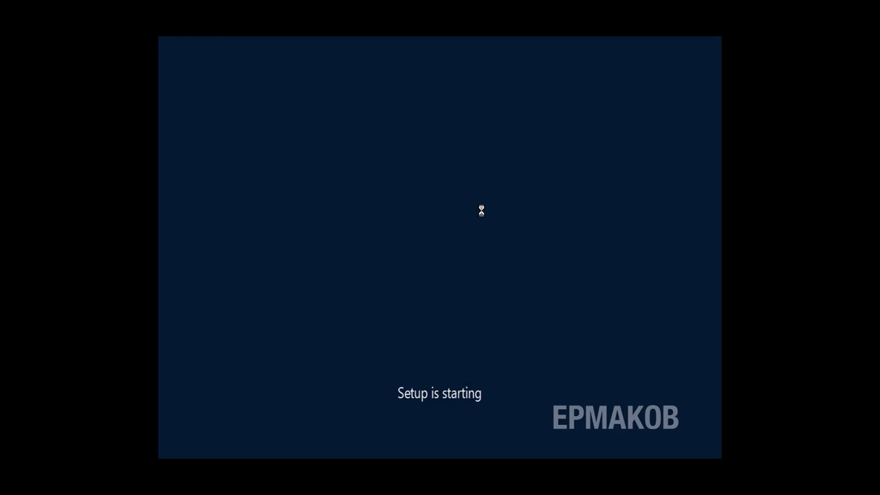
pyautogui.click(433, 234)
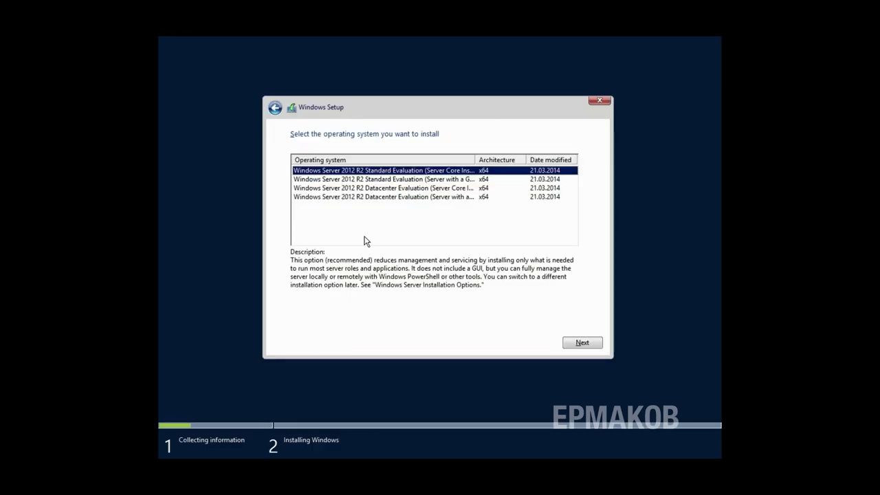
pyautogui.click(426, 179)
pyautogui.click(581, 342)
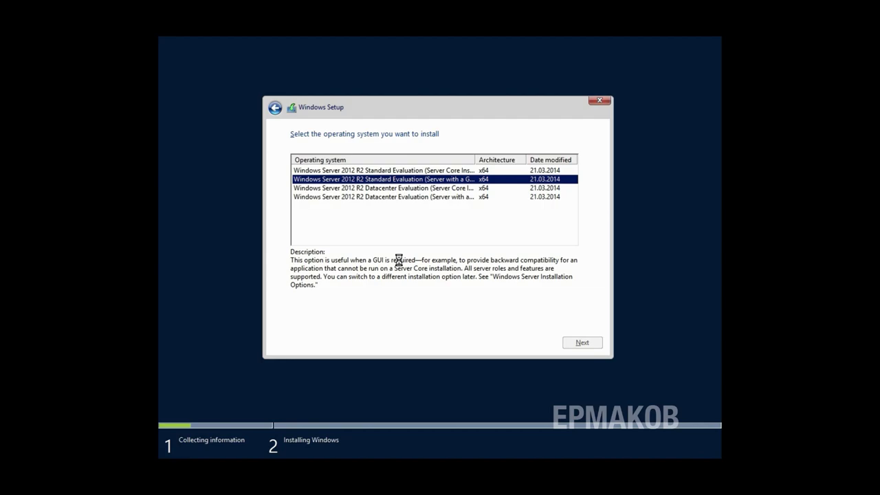
pyautogui.click(365, 317)
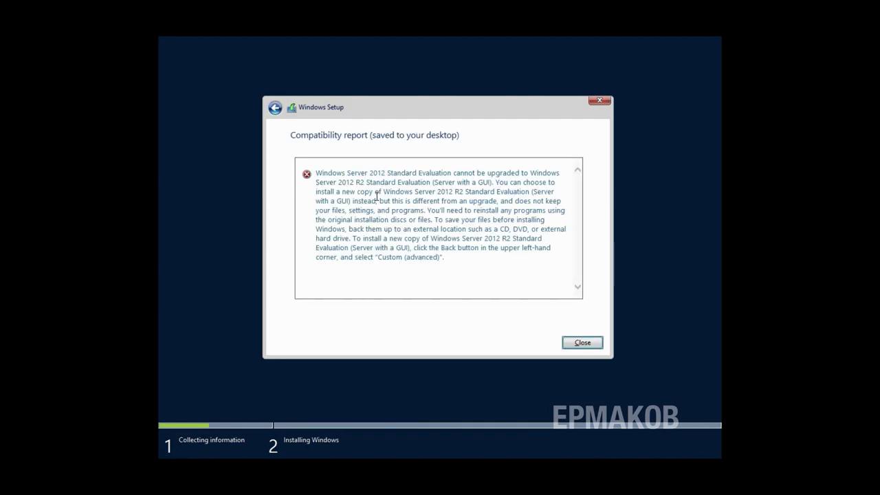
pyautogui.click(603, 99)
pyautogui.click(510, 278)
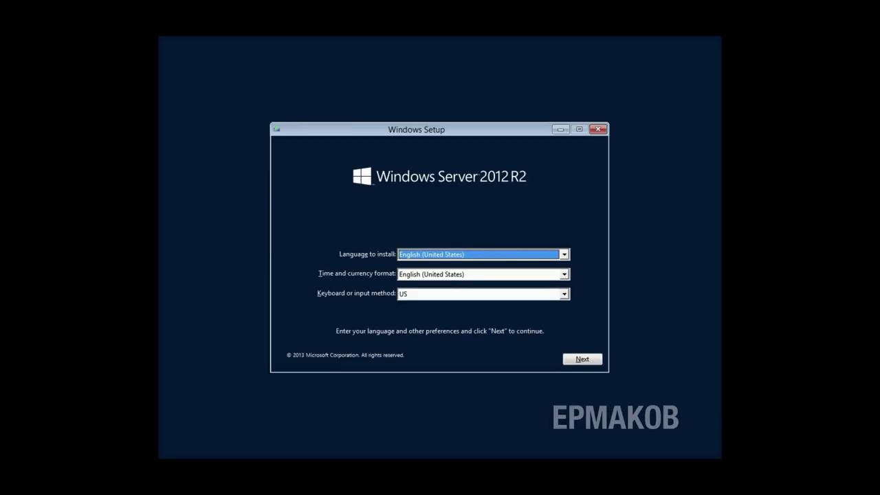
# - Adjust the time and keyboard format settings and continue the upgrade setup
pyautogui.click(481, 272)
pyautogui.press('Down')
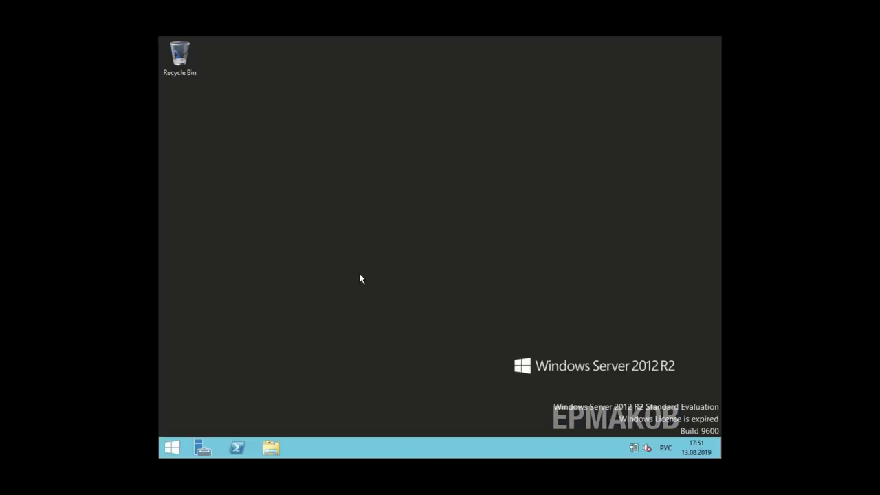
# - Check the Windows version with winver from the Run dialog
pyautogui.press('super+r')
pyautogui.hotkey('alt', 'shift')
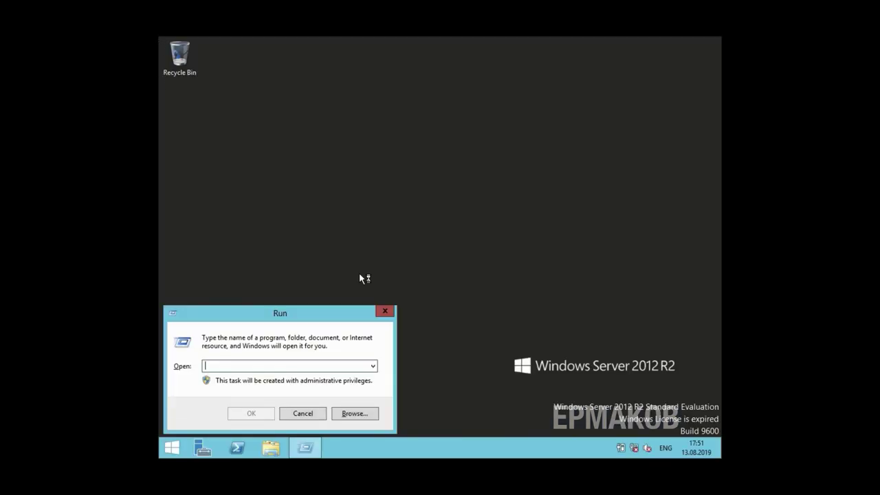
pyautogui.write('winver')
pyautogui.press('Return')
pyautogui.click(406, 265)
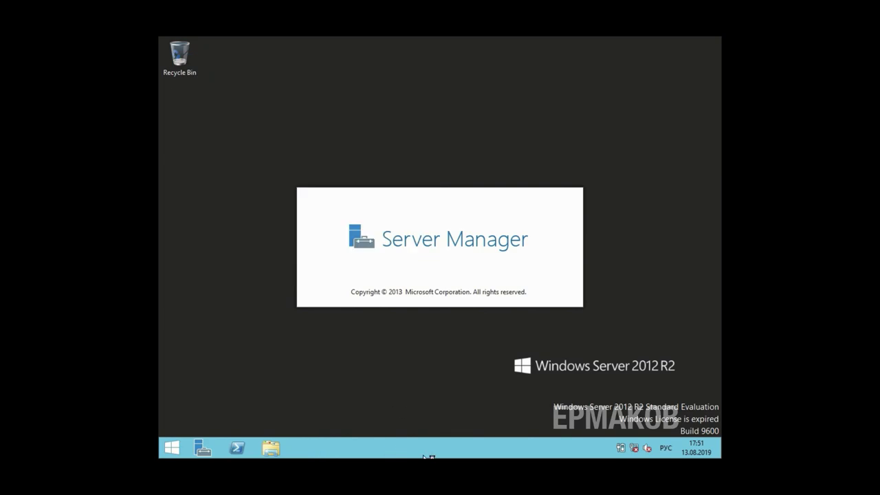
# - View the Server Manager process properties in Task Manager, then close it
pyautogui.rightClick(440, 446)
pyautogui.click(477, 412)
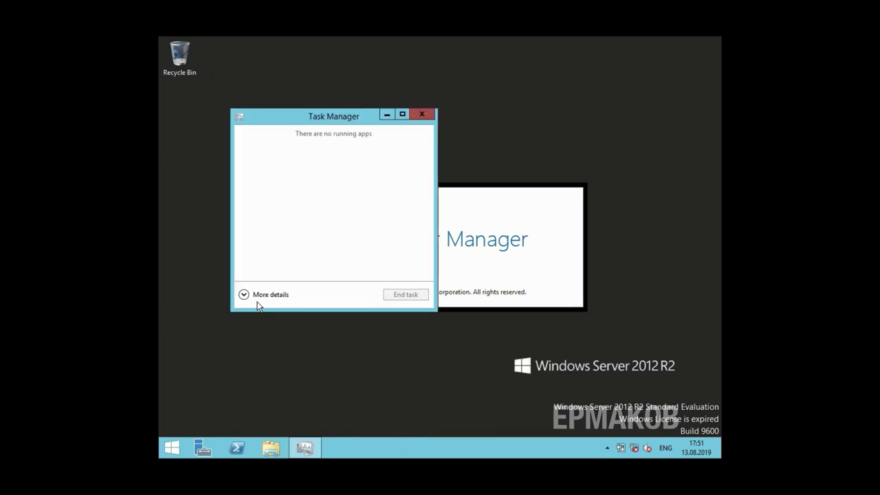
pyautogui.click(261, 296)
pyautogui.click(273, 389)
pyautogui.rightClick(274, 390)
pyautogui.click(293, 382)
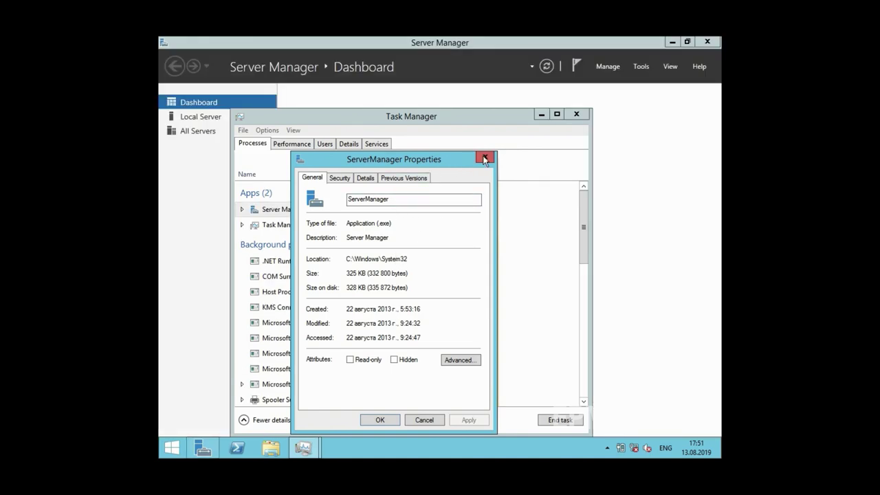
pyautogui.click(484, 160)
pyautogui.click(577, 114)
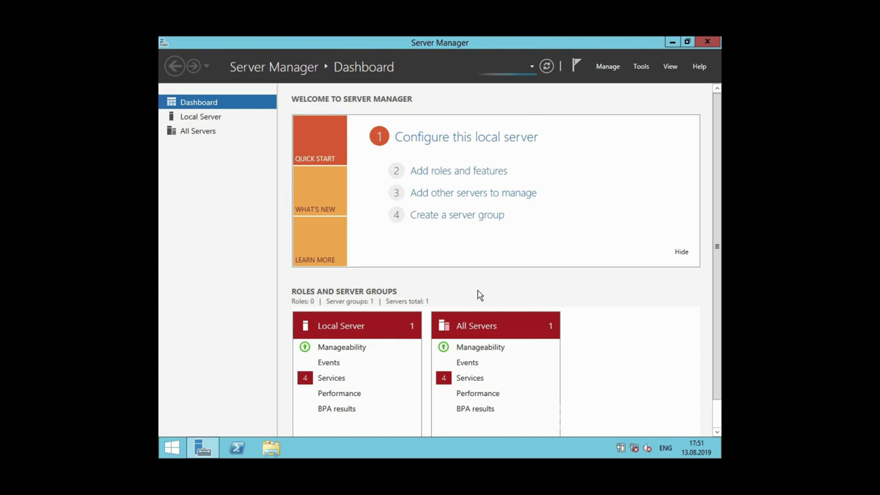
# - Look through Server Manager, close it, and check the power status flyout
pyautogui.scroll(-1, 479, 295)
pyautogui.scroll(1, 479, 295)
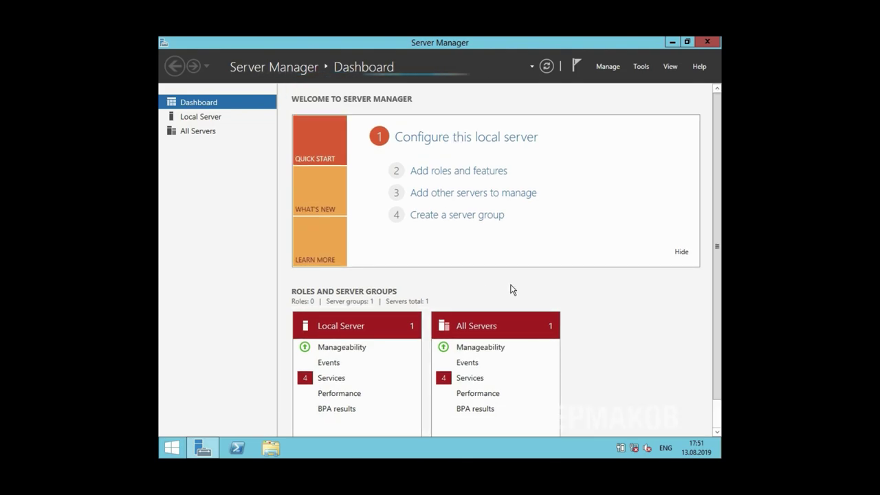
pyautogui.scroll(-5, 511, 290)
pyautogui.scroll(5, 511, 290)
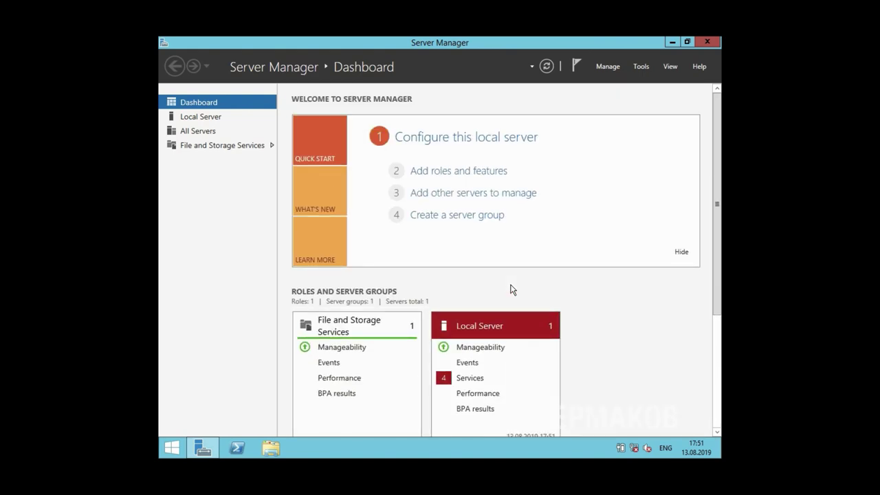
pyautogui.click(706, 42)
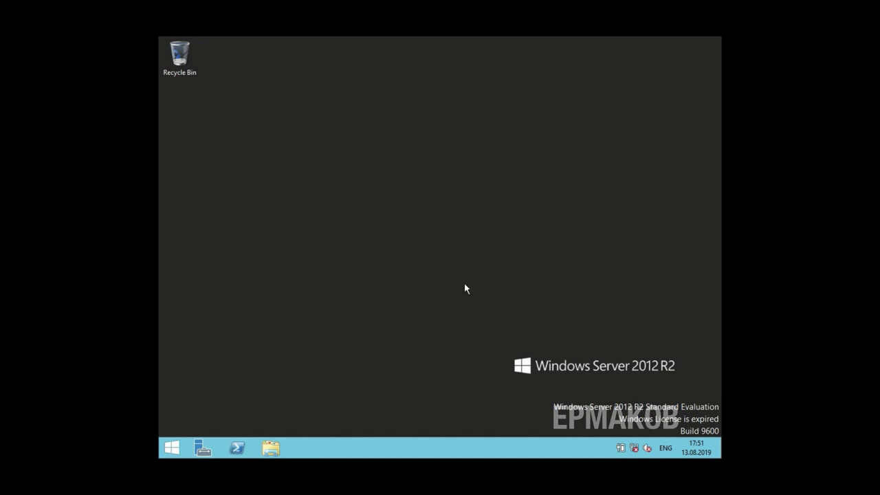
pyautogui.click(621, 448)
pyautogui.click(620, 448)
# - View the System information page from This PC properties
pyautogui.doubleClick(170, 50)
pyautogui.click(263, 196)
pyautogui.rightClick(461, 353)
pyautogui.click(493, 345)
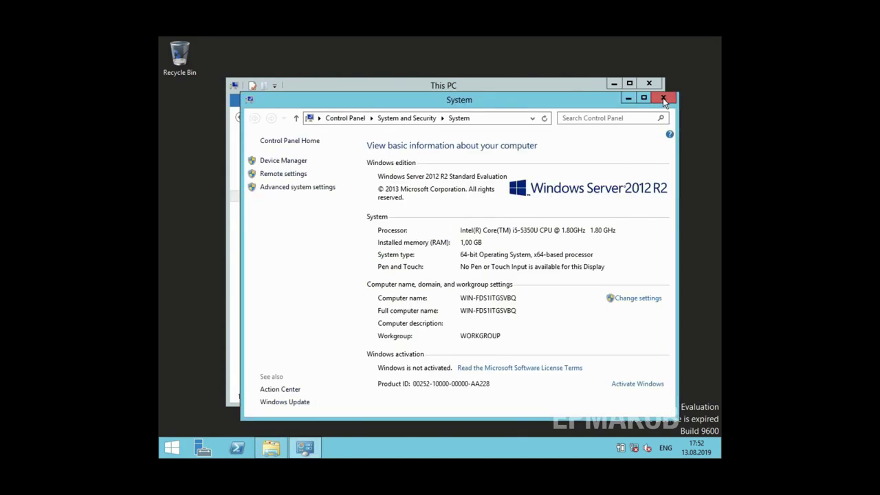
pyautogui.click(663, 98)
pyautogui.click(648, 83)
# - Open ODBC Data Source Administrator (64-bit) from Administrative Tools and close it
pyautogui.click(172, 447)
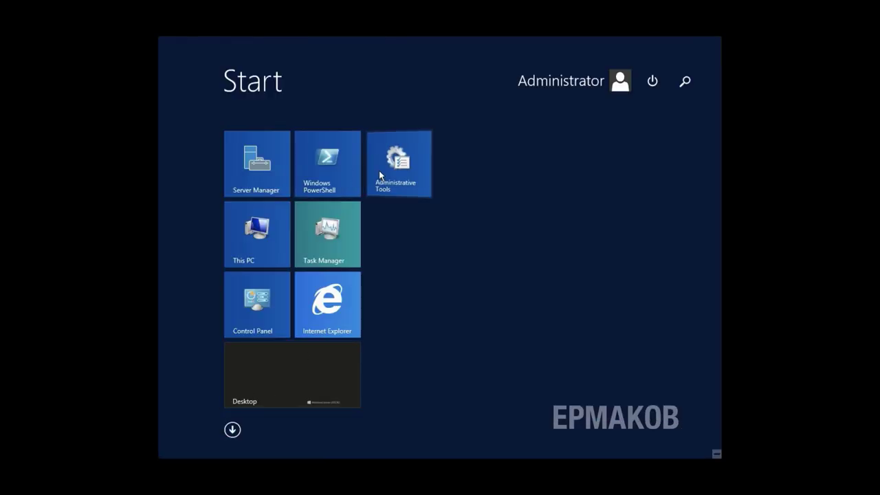
pyautogui.click(379, 170)
pyautogui.scroll(-1, 385, 220)
pyautogui.doubleClick(385, 223)
pyautogui.click(594, 135)
pyautogui.click(648, 83)
# - Briefly open Windows PowerShell, then Local Disk (C:) from This PC
pyautogui.click(172, 447)
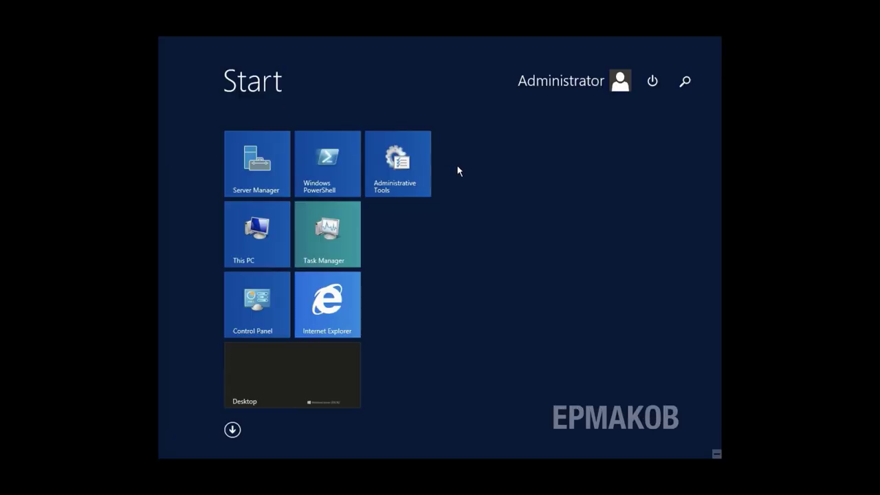
pyautogui.click(311, 189)
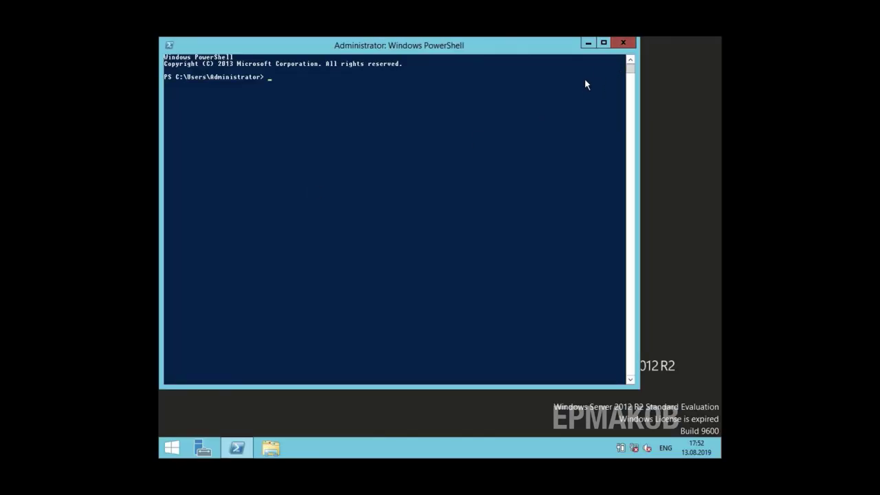
pyautogui.click(621, 43)
pyautogui.click(172, 448)
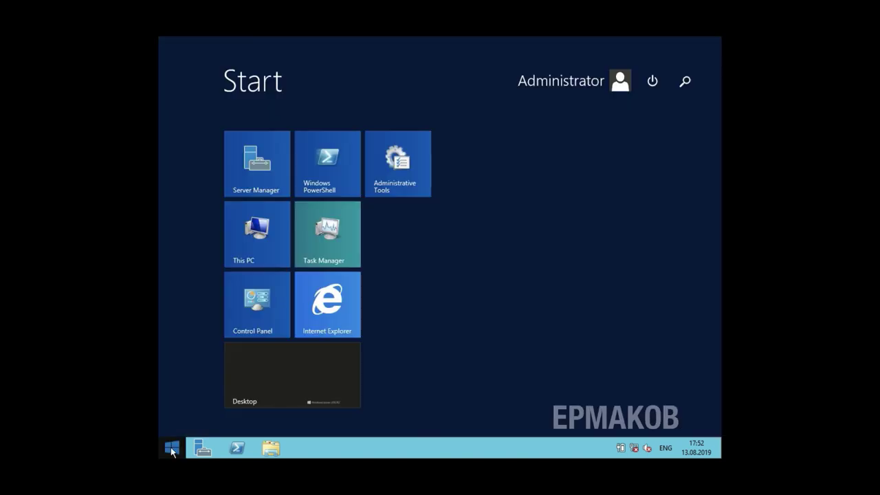
pyautogui.click(268, 262)
pyautogui.doubleClick(479, 267)
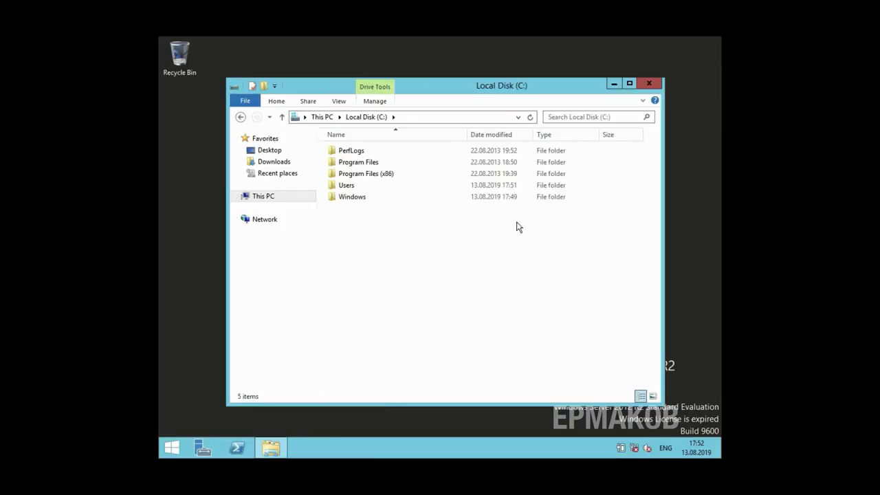
pyautogui.click(659, 83)
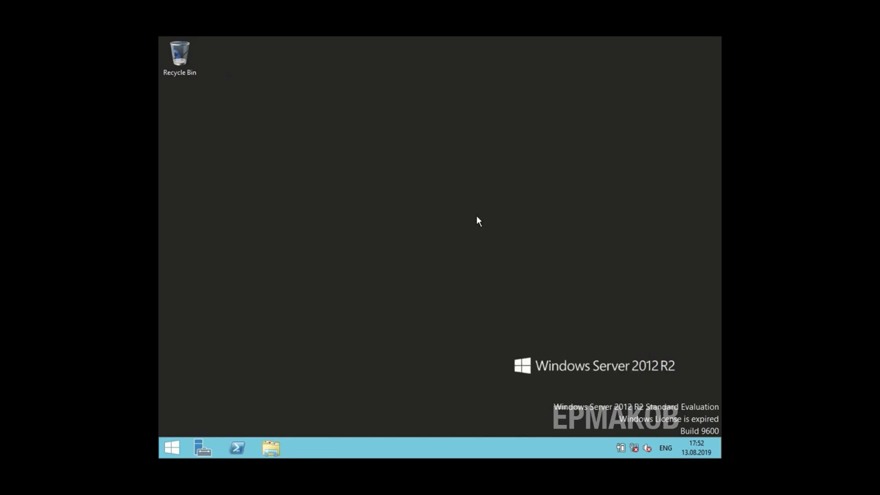
# - Open CD Drive (E:) in This PC and select the setup application
pyautogui.doubleClick(180, 57)
pyautogui.click(266, 197)
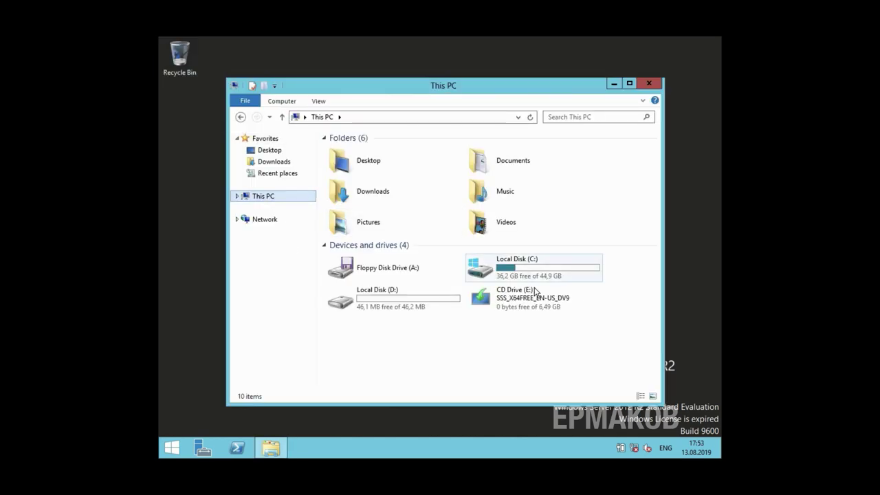
pyautogui.doubleClick(532, 292)
pyautogui.click(359, 244)
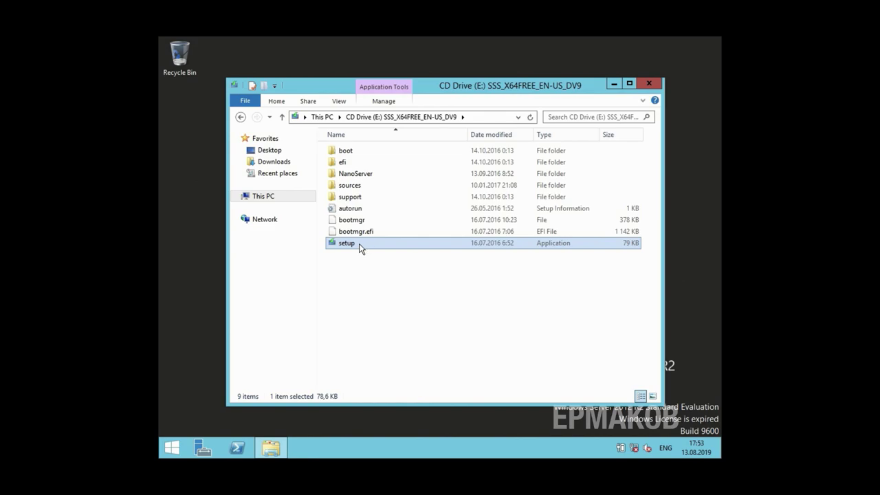
# - Start setup without updates, choose Standard Evaluation (Desktop Experience), accept the license, keep nothing
pyautogui.doubleClick(359, 245)
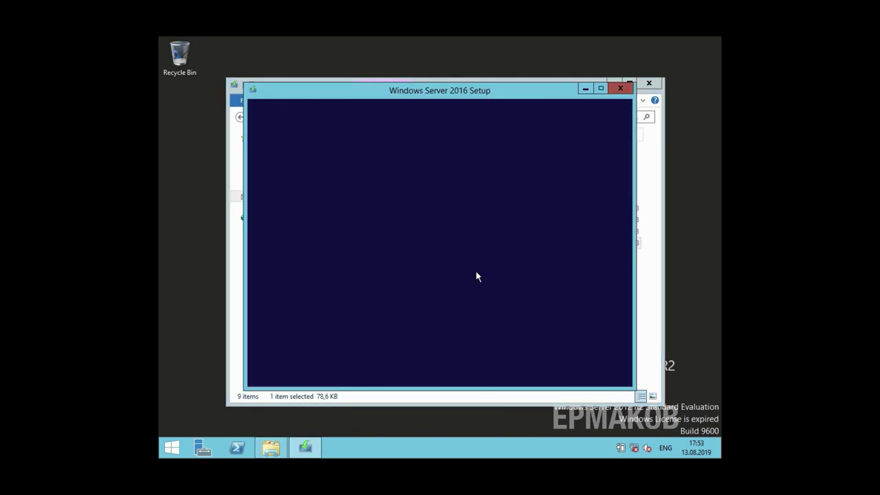
pyautogui.click(273, 203)
pyautogui.click(601, 365)
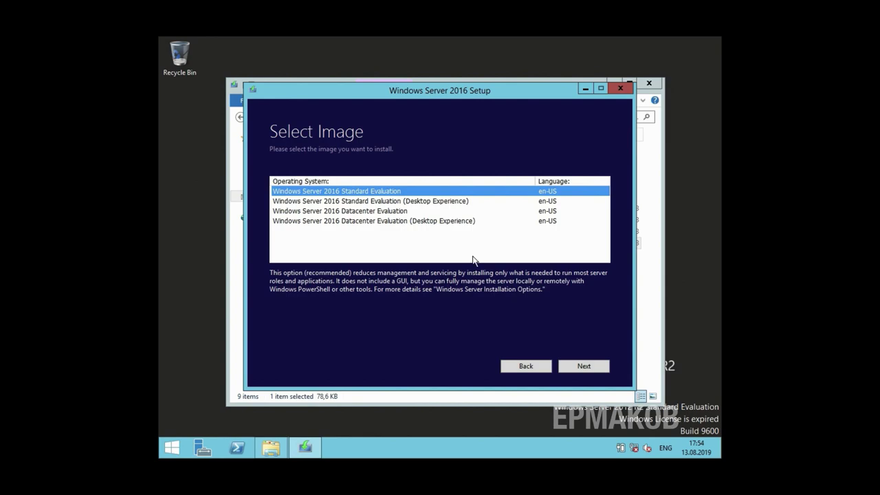
pyautogui.click(438, 202)
pyautogui.click(583, 367)
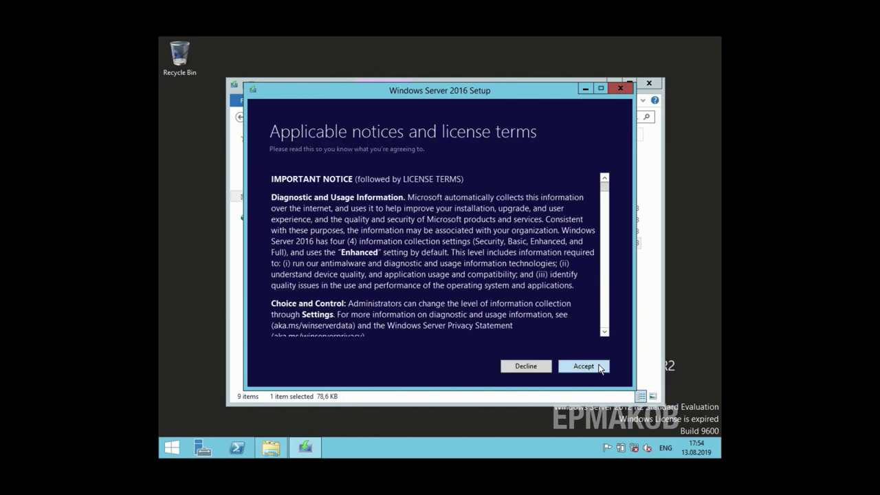
pyautogui.click(591, 366)
pyautogui.click(380, 209)
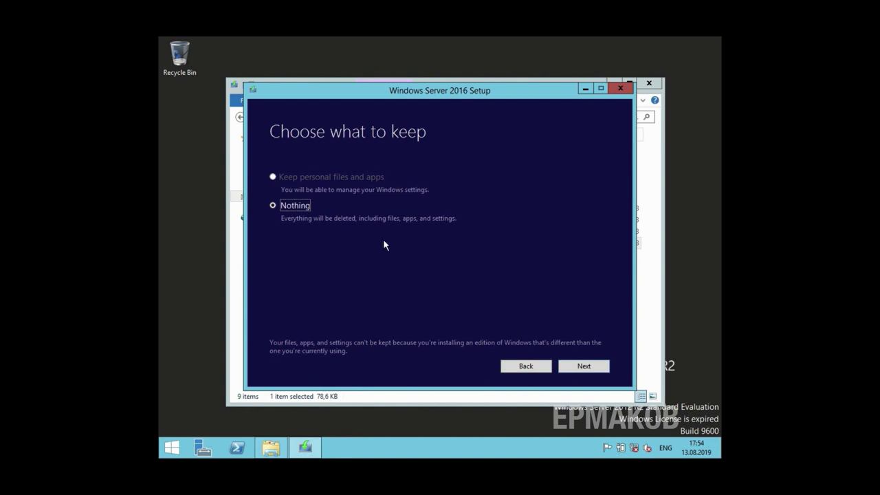
# - Check the current version with winver, then move on to the installation readiness check
pyautogui.press('super+r')
pyautogui.write('winver')
pyautogui.press('Return')
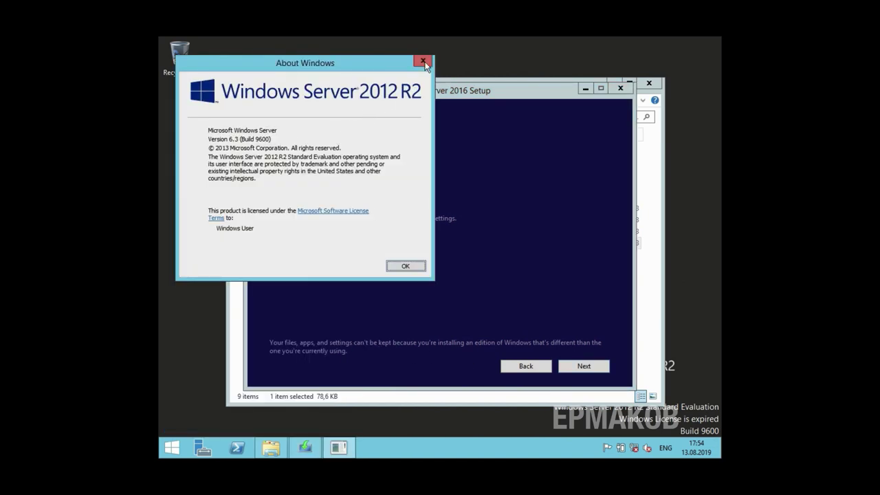
pyautogui.click(424, 62)
pyautogui.click(576, 367)
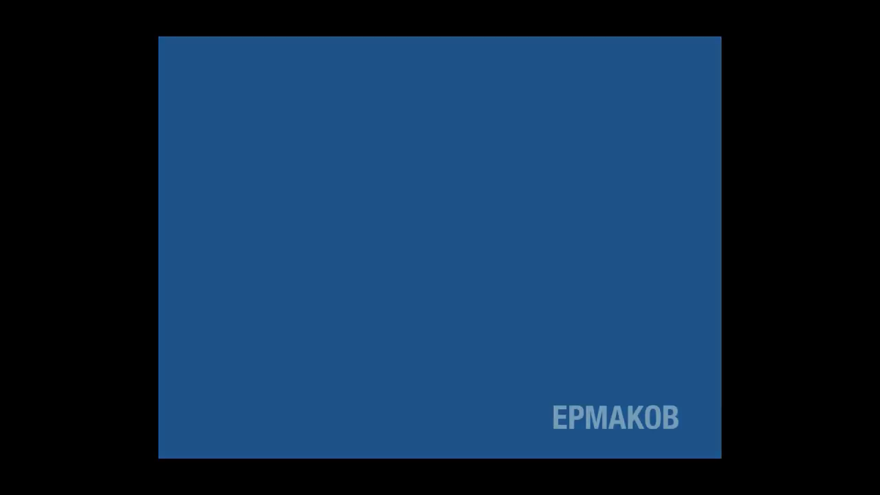
# - Set the country to Russia and the language to Russian (Russia)
pyautogui.click(358, 207)
pyautogui.scroll(15, 323, 227)
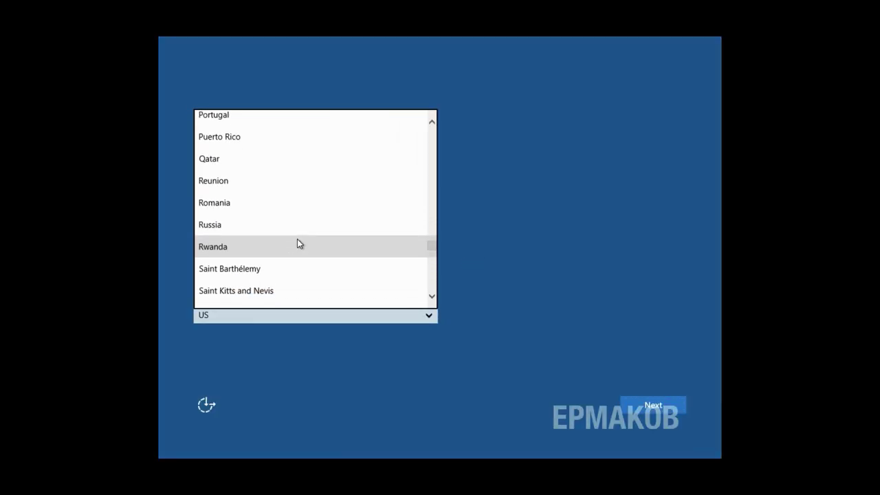
pyautogui.click(297, 225)
pyautogui.click(286, 259)
pyautogui.scroll(-20, 287, 329)
pyautogui.scroll(2, 287, 328)
pyautogui.click(249, 434)
pyautogui.click(653, 405)
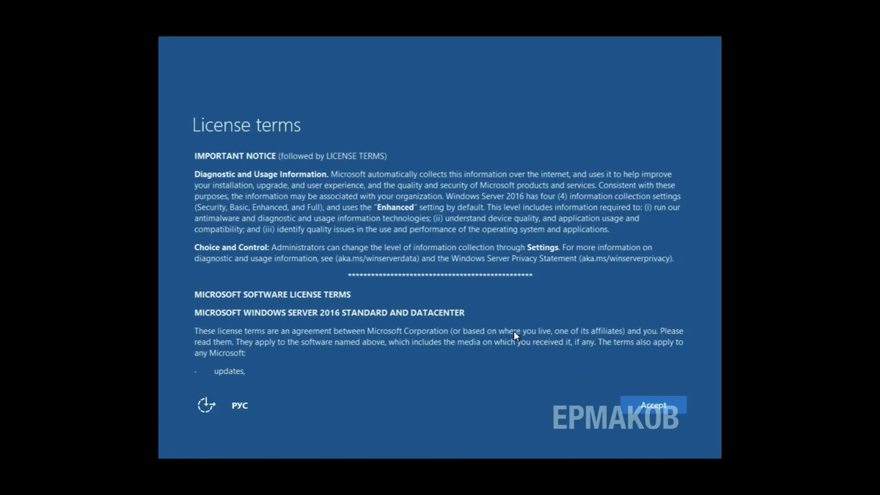
# - Accept the license and set the Administrator password, entering it twice
pyautogui.click(653, 405)
pyautogui.write('•••••••••')
pyautogui.press('capslock')
pyautogui.write('•')
pyautogui.press('Tab')
pyautogui.write('••••••••••')
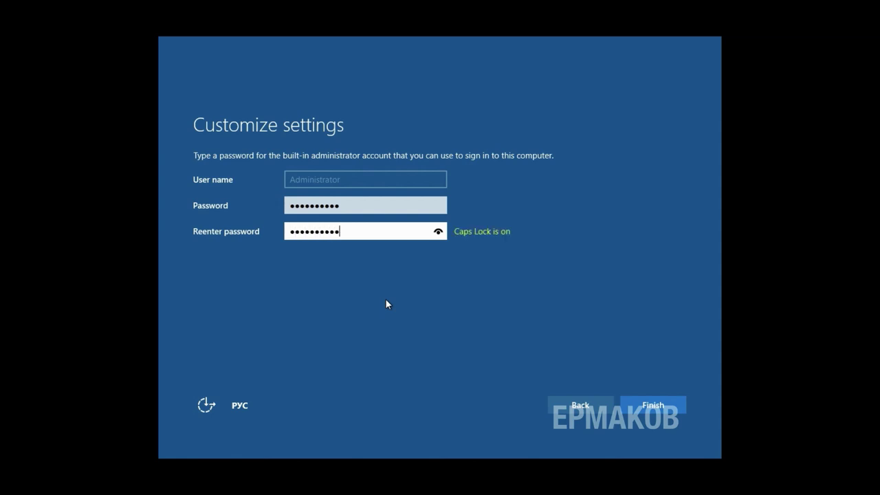
pyautogui.press('Return')
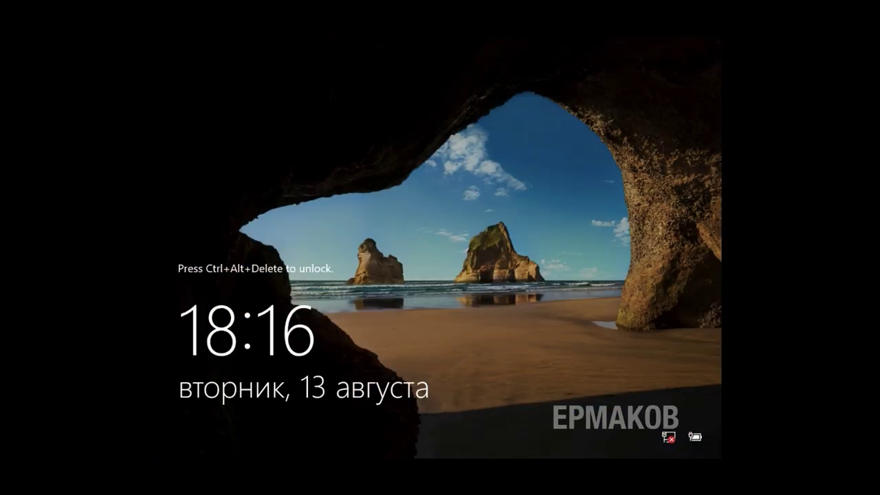
# - Send Ctrl+Alt+Del to the virtual machine and sign in with the administrator password
pyautogui.click(214, 6)
pyautogui.moveTo(226, 17)
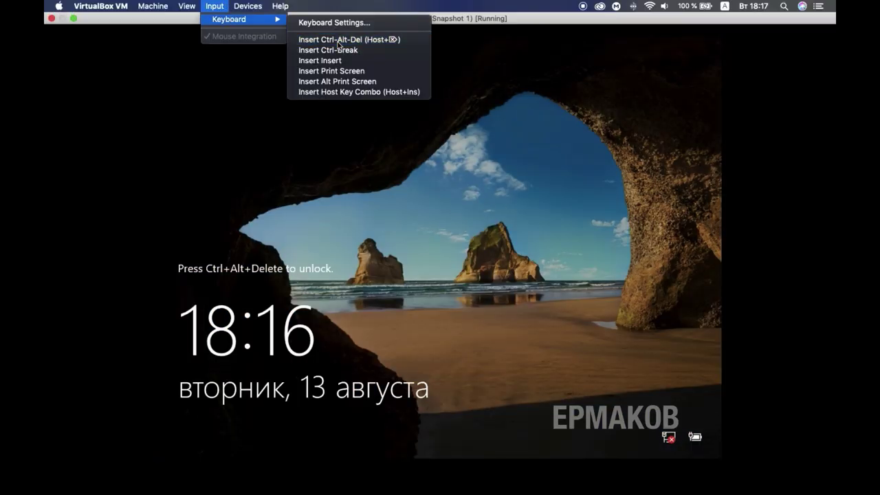
pyautogui.click(342, 38)
pyautogui.write('••••••••••')
pyautogui.press('Return')
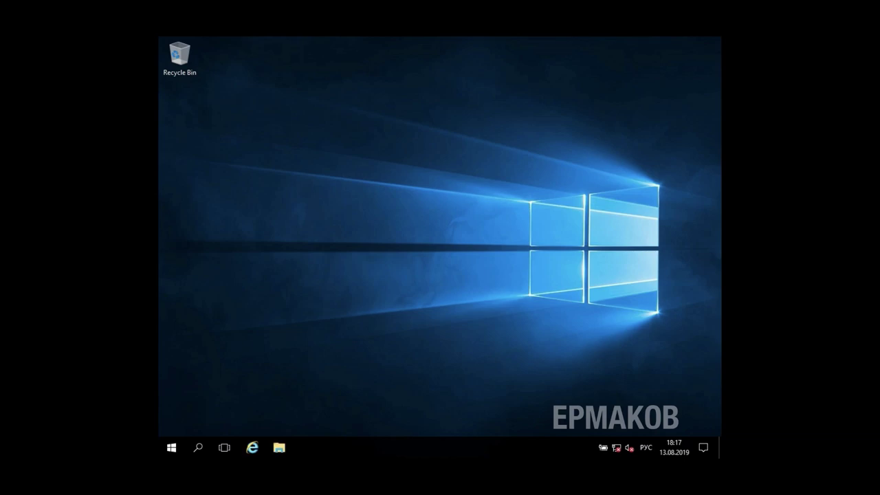
# - Browse to the C:\Windows.old\Windows folder through This PC
pyautogui.click(168, 445)
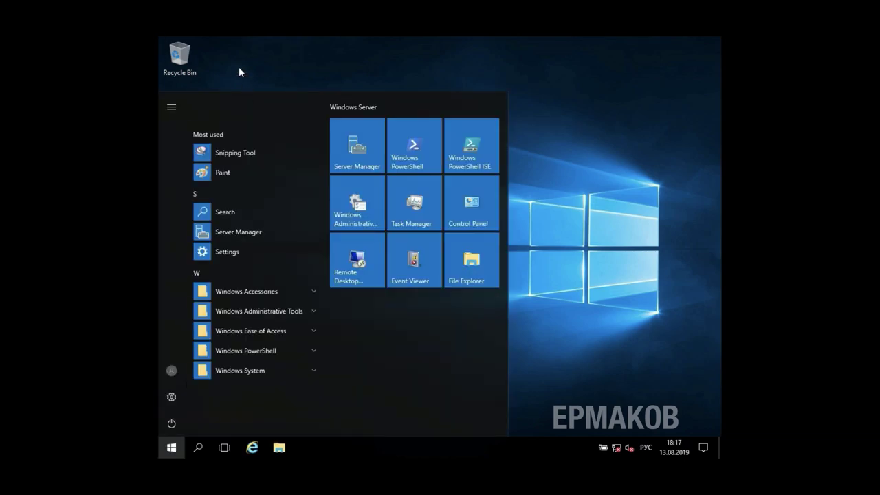
pyautogui.click(168, 58)
pyautogui.doubleClick(168, 58)
pyautogui.click(265, 210)
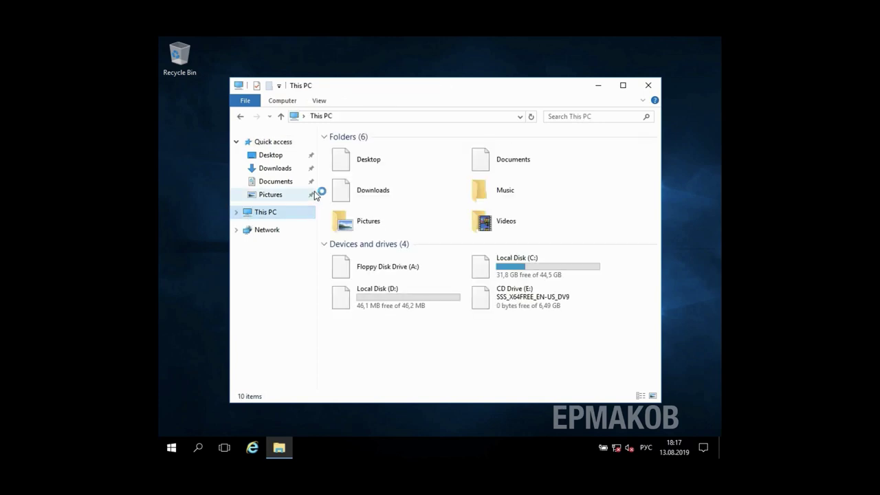
pyautogui.doubleClick(492, 265)
pyautogui.doubleClick(395, 207)
pyautogui.click(374, 206)
pyautogui.doubleClick(374, 206)
# - Launch the old regedit from Windows.old\Windows, close it, and return to Windows.old
pyautogui.scroll(-15, 504, 301)
pyautogui.scroll(-6, 504, 300)
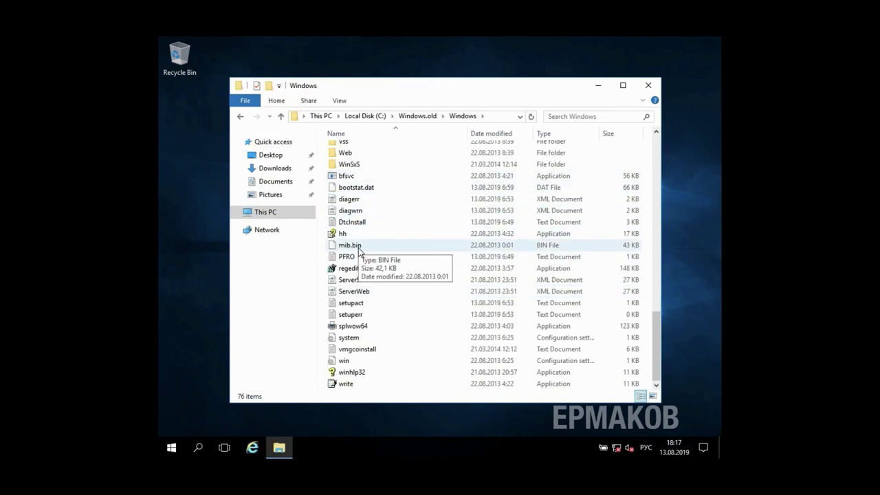
pyautogui.doubleClick(350, 268)
pyautogui.click(635, 116)
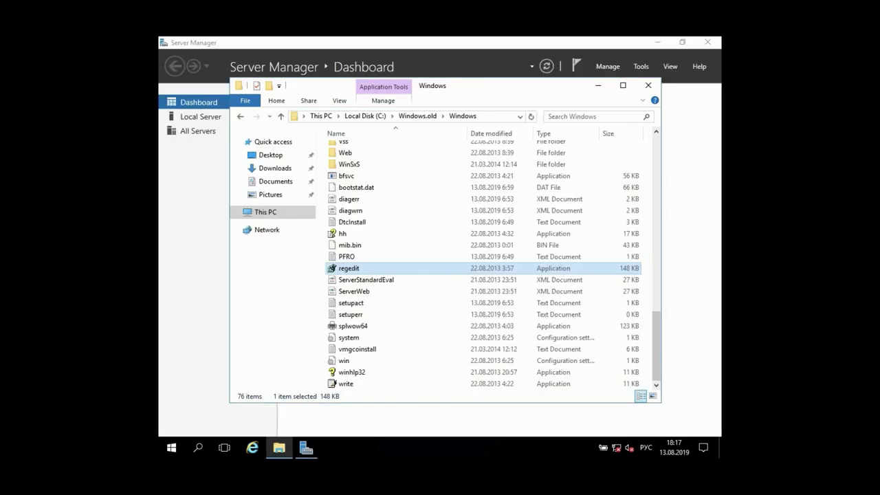
pyautogui.scroll(6, 412, 296)
pyautogui.click(414, 116)
# - Open Program Files (x86)\WindowsPowerShell\Modules, then close Explorer and Server Manager
pyautogui.click(371, 173)
pyautogui.doubleClick(372, 173)
pyautogui.doubleClick(382, 207)
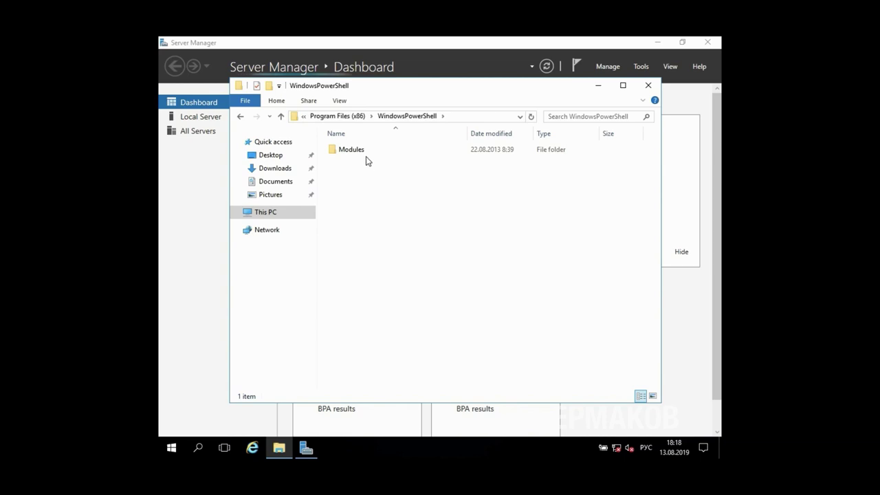
pyautogui.doubleClick(365, 151)
pyautogui.click(648, 86)
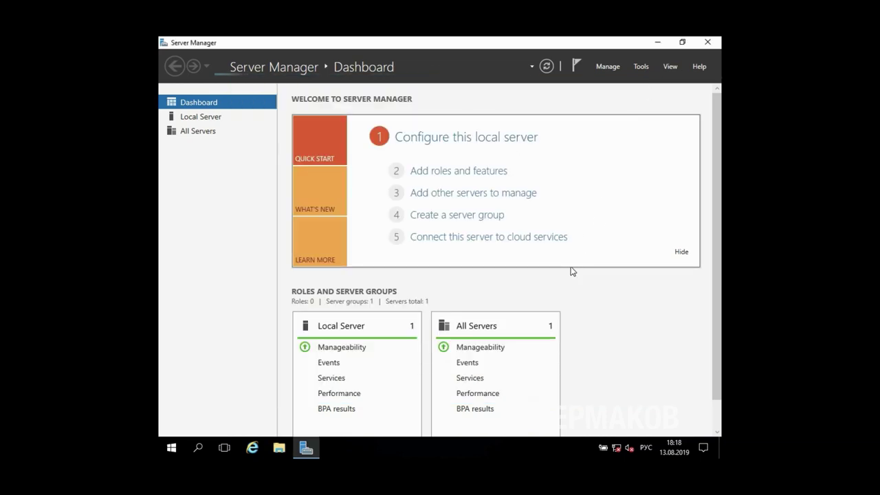
pyautogui.click(707, 42)
# - Check the Windows Server 2016 version with winver, switching the keyboard to English first
pyautogui.press('super+r')
pyautogui.write('цштм')
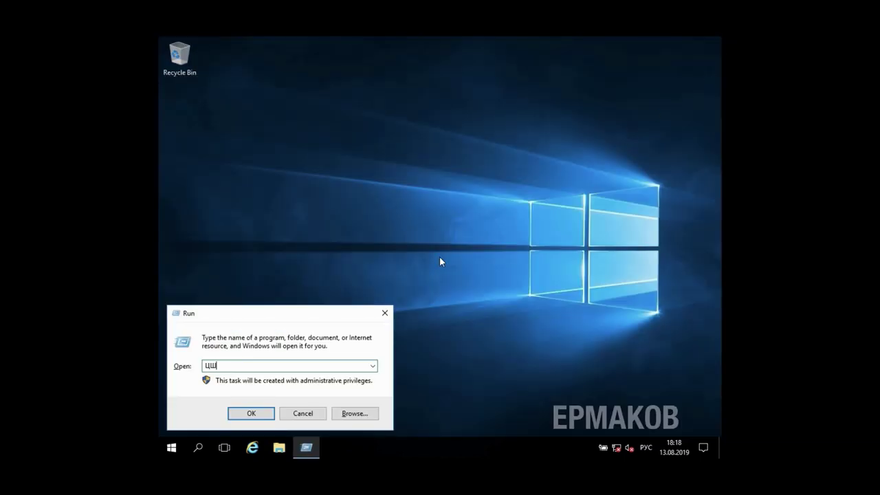
pyautogui.press('BackSpace')
pyautogui.press('BackSpace')
pyautogui.press('BackSpace')
pyautogui.press('BackSpace')
pyautogui.hotkey('alt', 'shift')
pyautogui.write('winver')
pyautogui.press('Return')
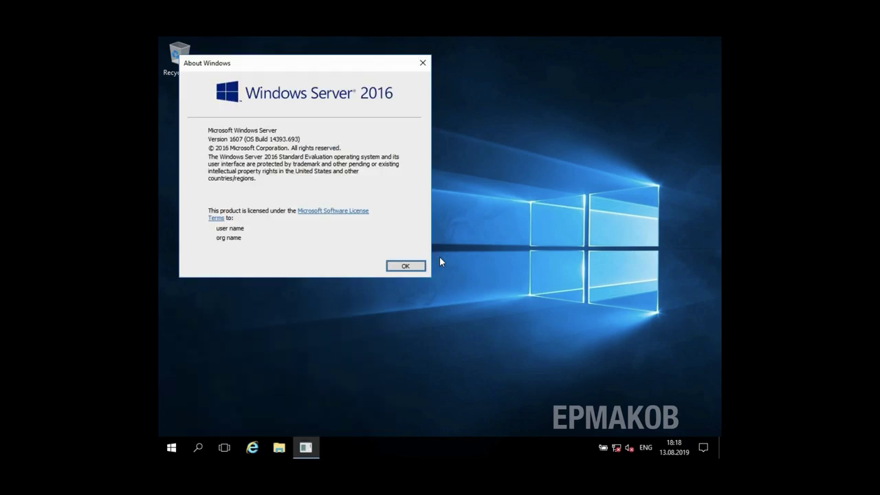
pyautogui.click(406, 266)
# - Browse Settings from Personalize to Update & security's developer features page, then close it
pyautogui.rightClick(410, 264)
pyautogui.click(447, 366)
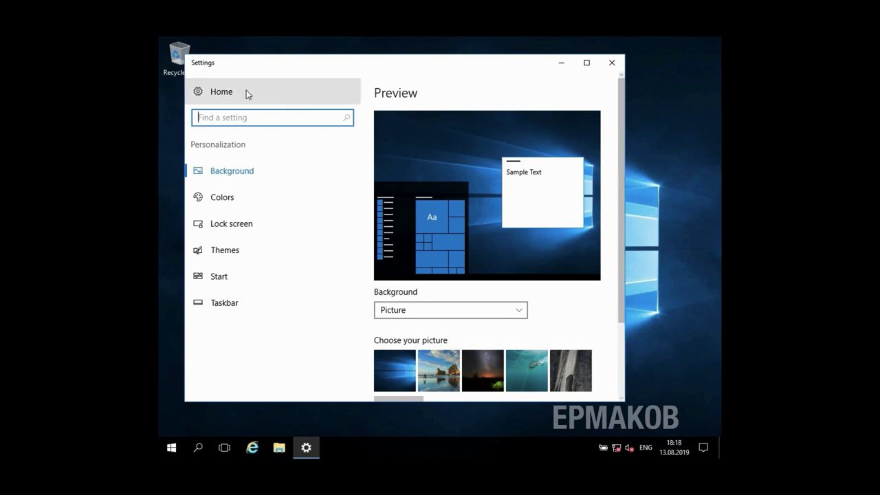
pyautogui.click(246, 92)
pyautogui.scroll(-2, 381, 312)
pyautogui.click(245, 332)
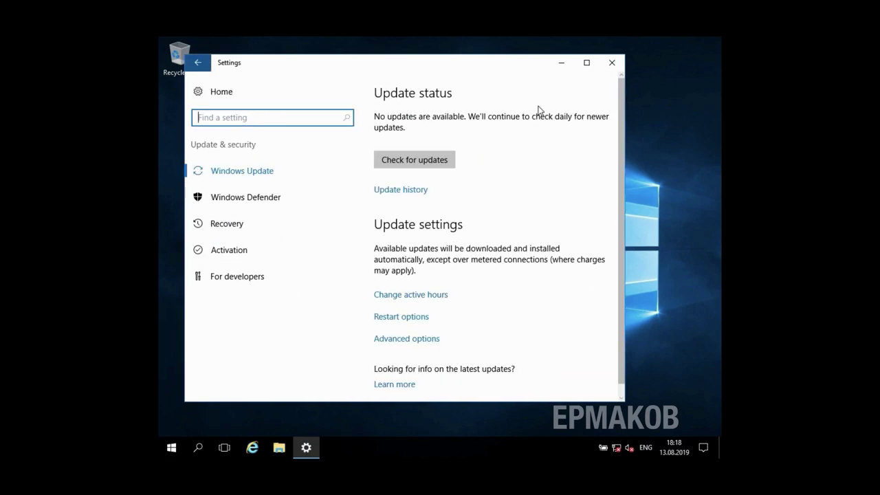
pyautogui.click(236, 281)
pyautogui.click(612, 63)
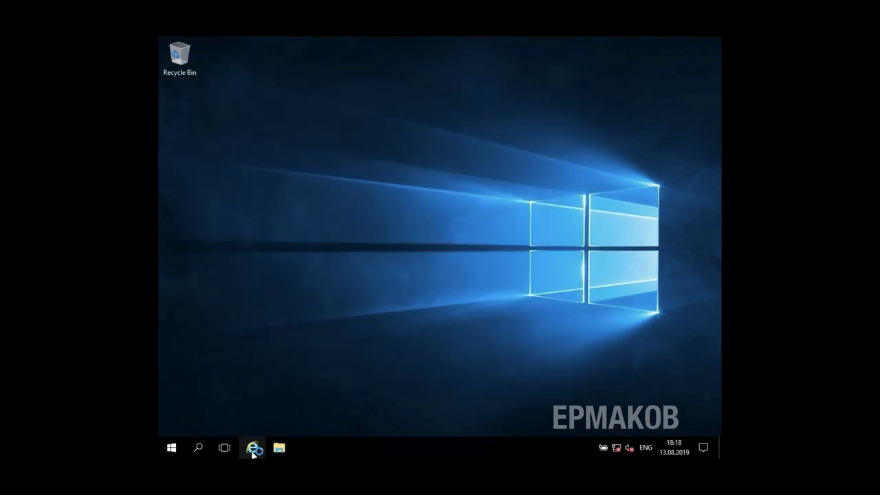
# - Launch and close Internet Explorer and File Explorer
pyautogui.click(253, 448)
pyautogui.click(488, 306)
pyautogui.click(601, 64)
pyautogui.click(280, 447)
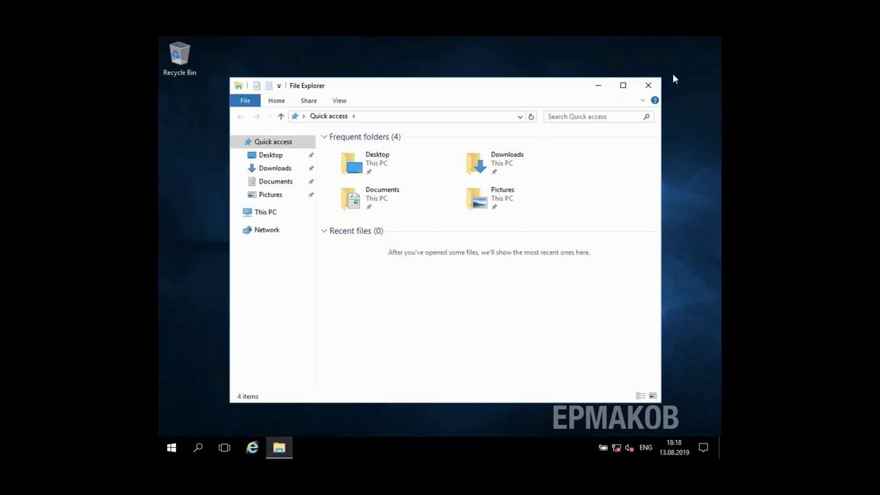
pyautogui.click(647, 85)
# - Launch Server Manager, Windows PowerShell and PowerShell ISE from the Start menu
pyautogui.click(171, 448)
pyautogui.click(344, 165)
pyautogui.click(175, 447)
pyautogui.click(434, 156)
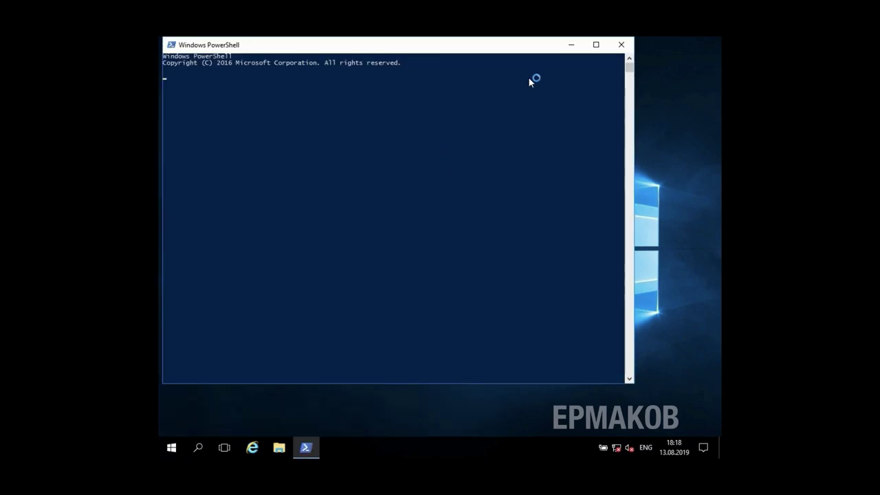
pyautogui.click(621, 43)
pyautogui.click(172, 447)
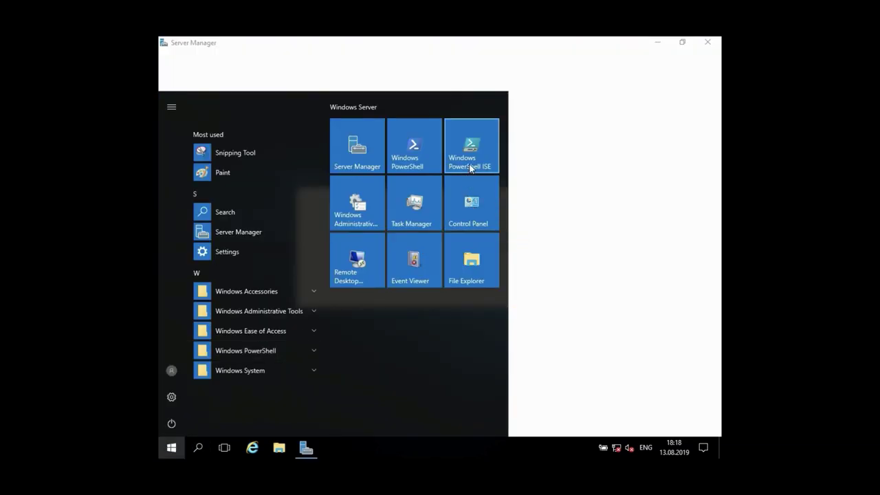
pyautogui.click(472, 167)
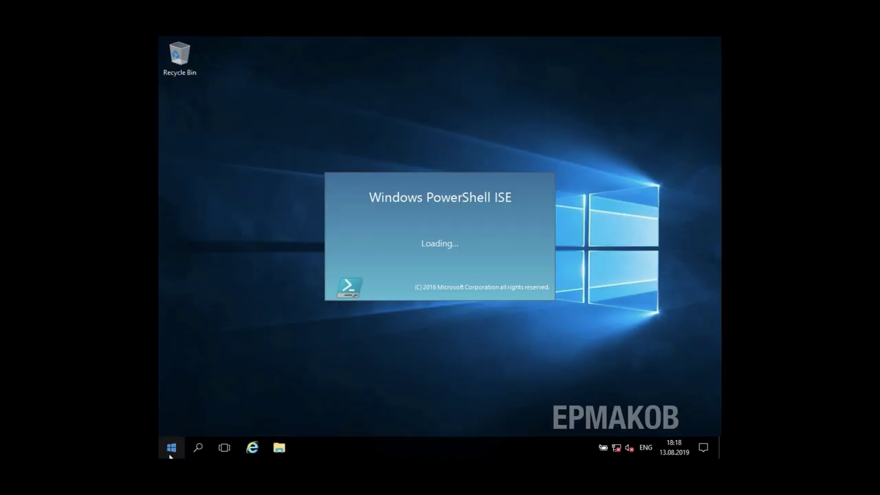
# - Close PowerShell ISE and view Event Viewer's Windows Logs before closing it
pyautogui.click(171, 454)
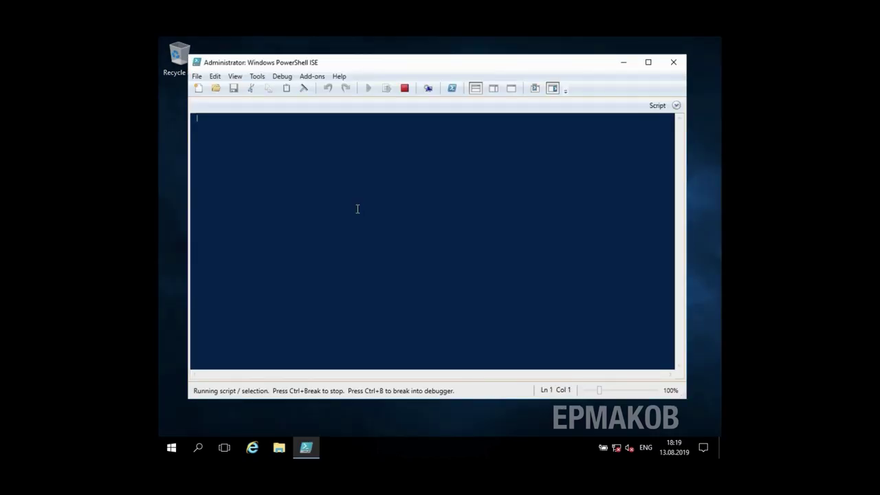
pyautogui.click(673, 61)
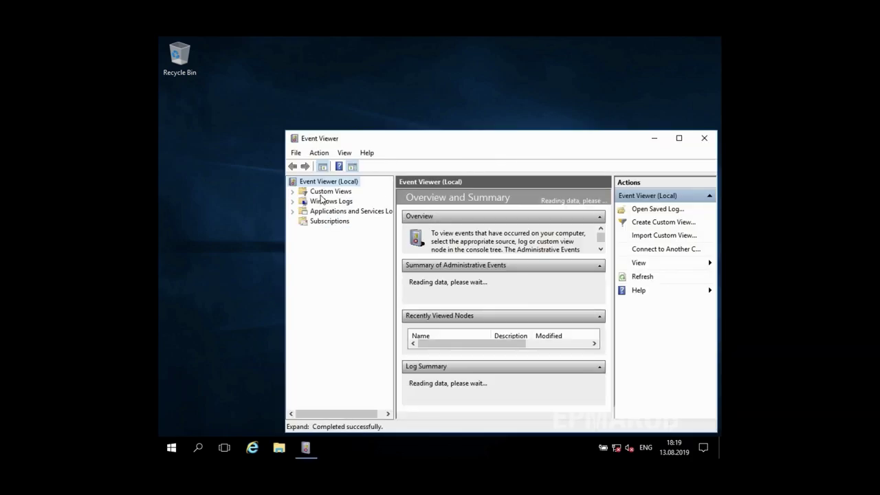
pyautogui.click(323, 200)
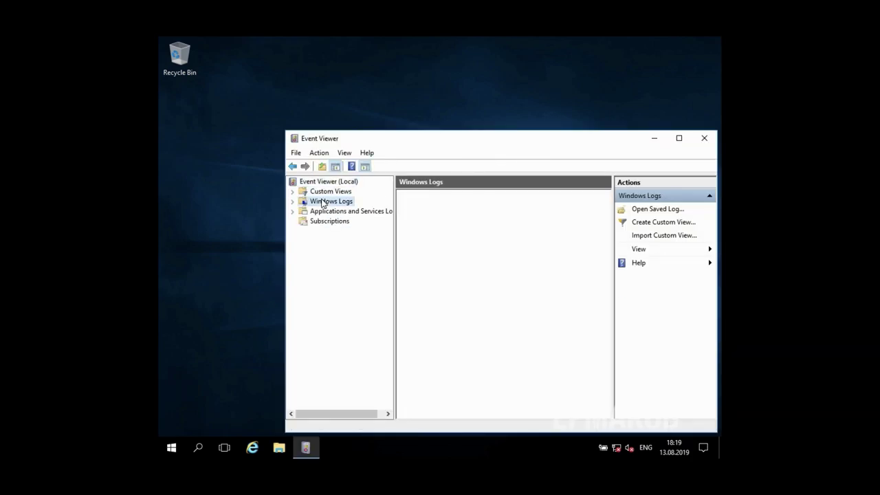
pyautogui.moveTo(455, 139); pyautogui.dragTo(388, 105)
pyautogui.click(637, 103)
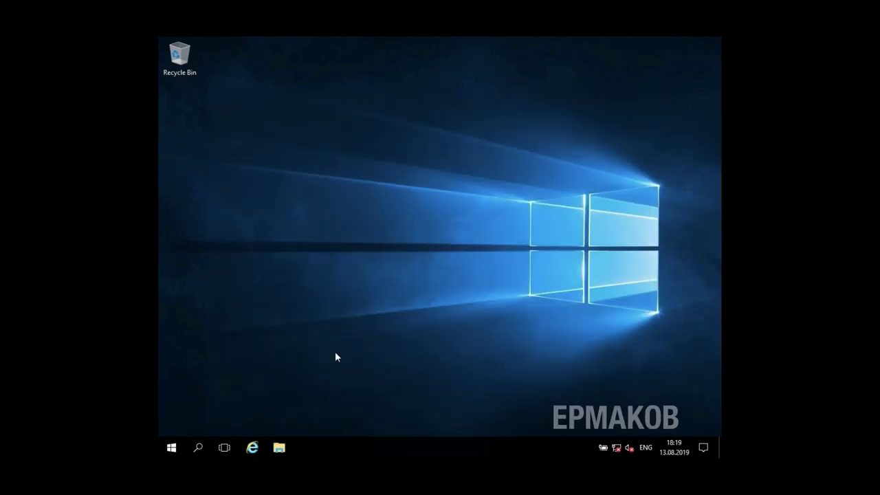
# - Open Control Panel and Windows Administrative Tools from the Start menu
pyautogui.click(171, 448)
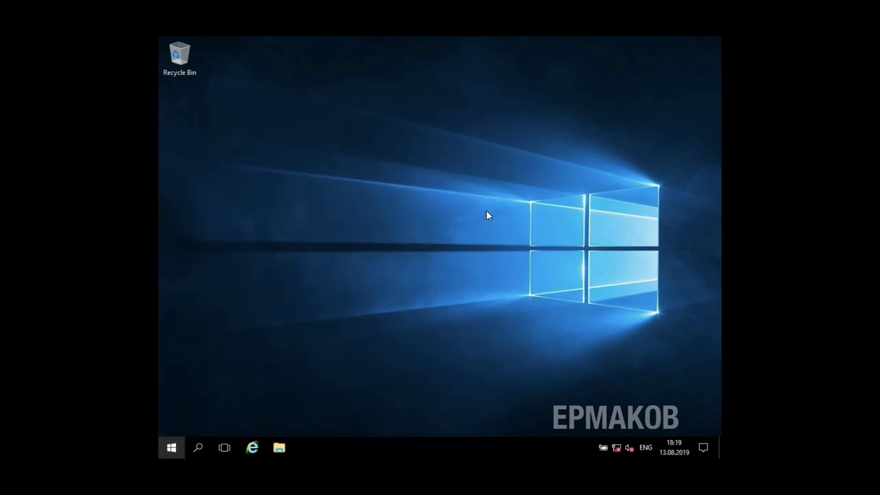
pyautogui.click(486, 209)
pyautogui.click(171, 448)
pyautogui.click(357, 203)
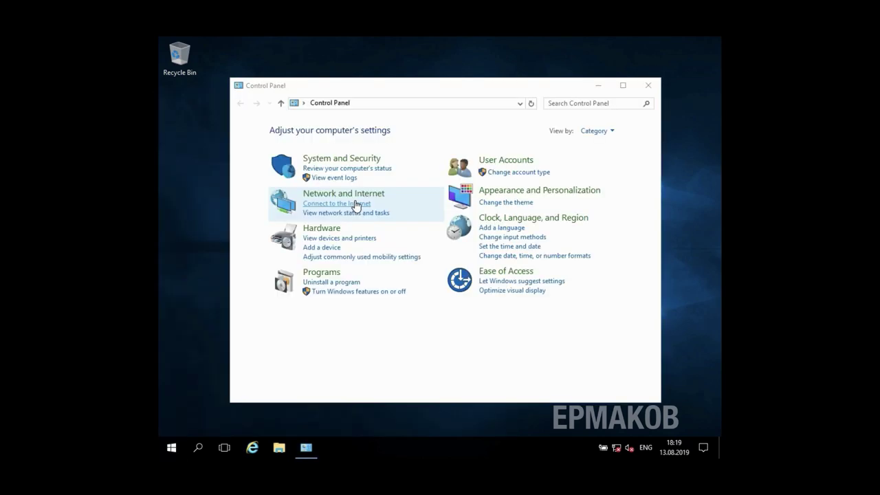
# - Expand the Windows Accessories, Ease of Access, PowerShell and System groups in Start
pyautogui.click(172, 448)
pyautogui.click(292, 295)
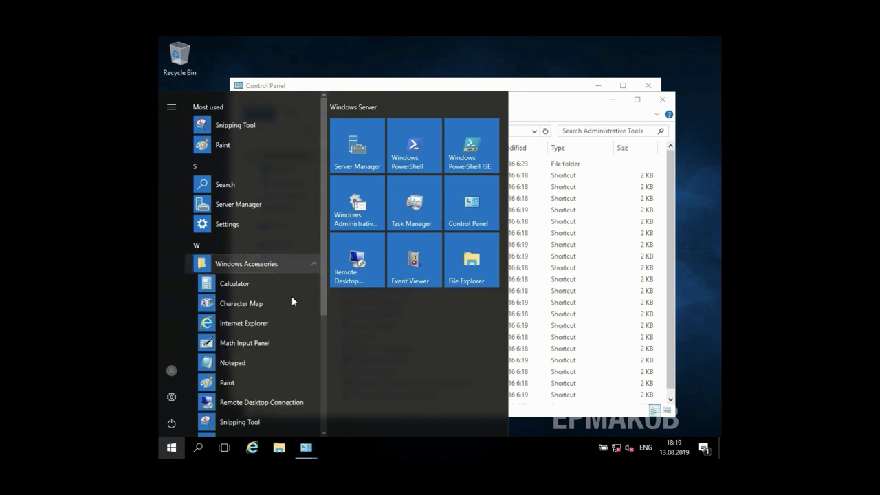
pyautogui.scroll(-3, 291, 295)
pyautogui.click(290, 354)
pyautogui.scroll(-1, 282, 364)
pyautogui.click(273, 378)
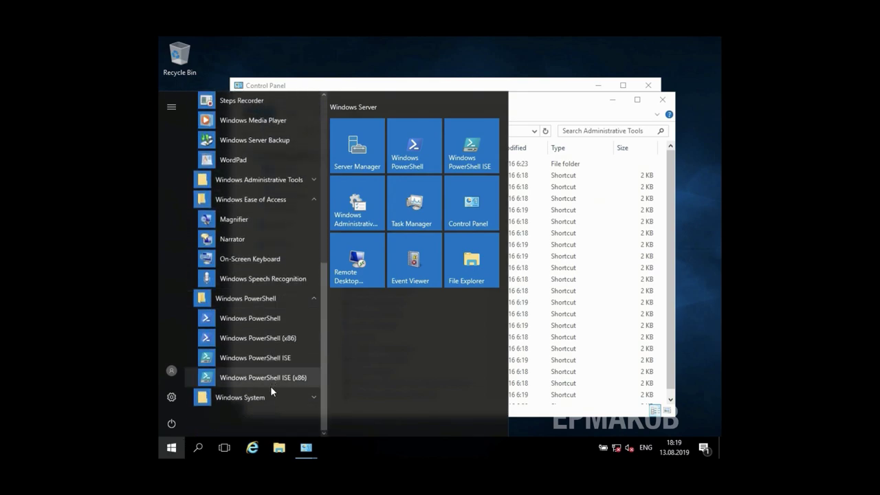
pyautogui.click(271, 391)
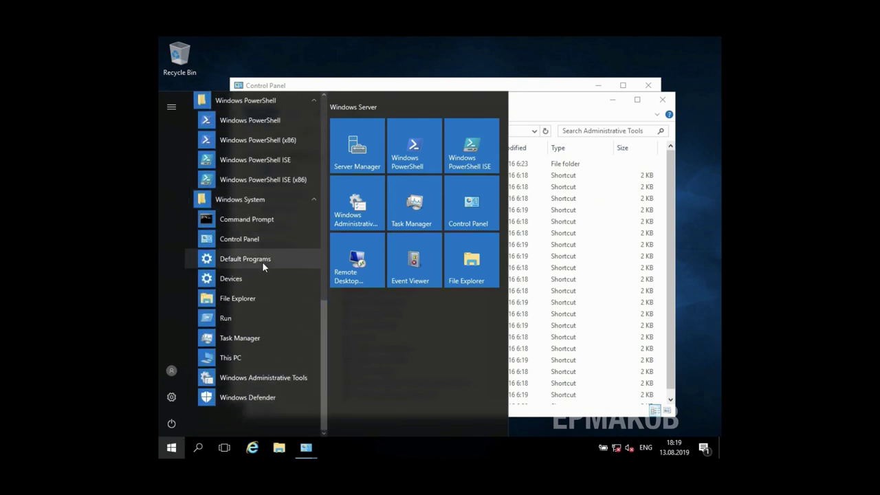
# - Open This PC and view the computer's system properties
pyautogui.click(261, 355)
pyautogui.rightClick(561, 326)
pyautogui.rightClick(453, 359)
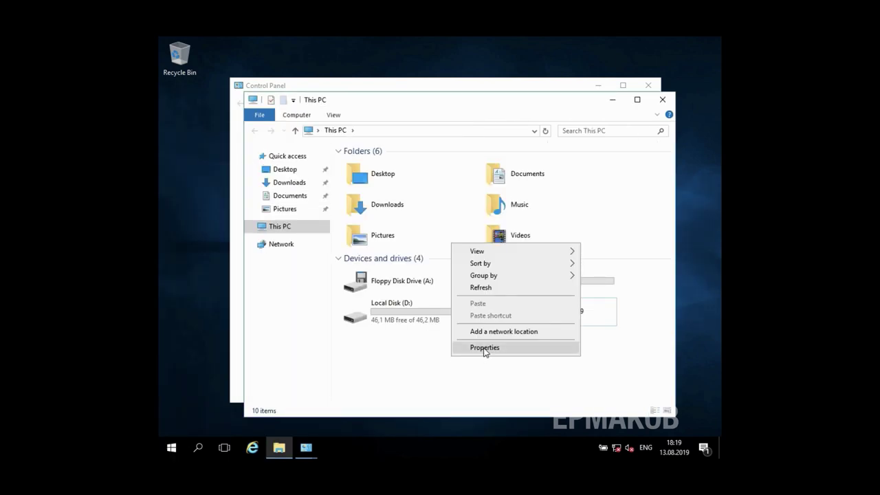
pyautogui.click(487, 349)
pyautogui.click(663, 102)
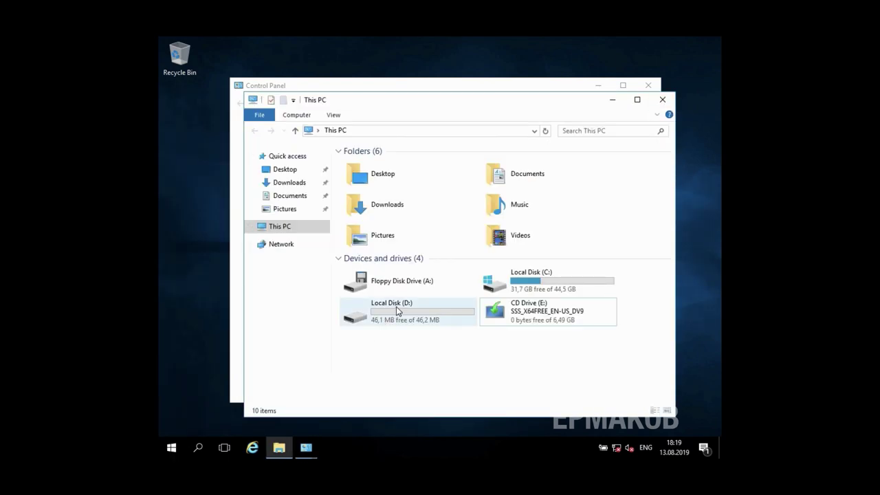
# - View the CCCP image from Local Disk (D:) in Paint and try Microsoft Azure Services
pyautogui.doubleClick(399, 308)
pyautogui.doubleClick(361, 163)
pyautogui.click(646, 87)
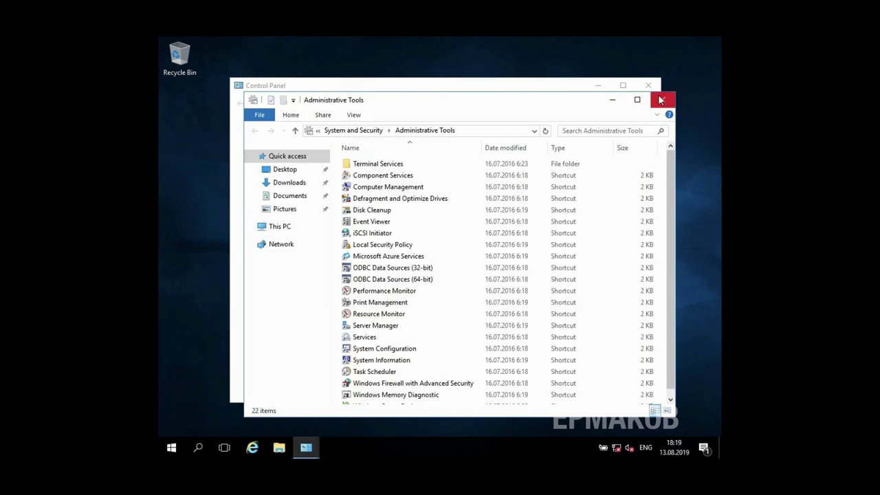
pyautogui.doubleClick(406, 256)
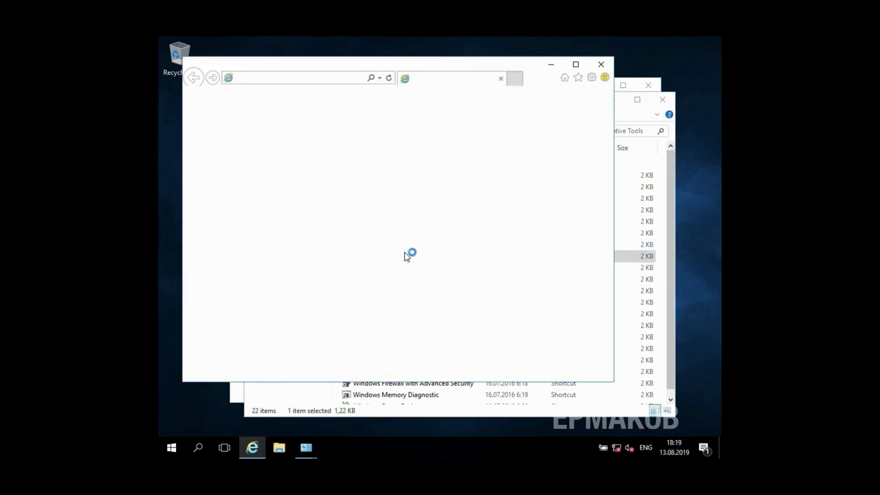
pyautogui.click(603, 63)
pyautogui.click(662, 100)
# - List Control Panel as small icons, view Windows Defender and Personalization, then open Recycle Bin
pyautogui.click(596, 131)
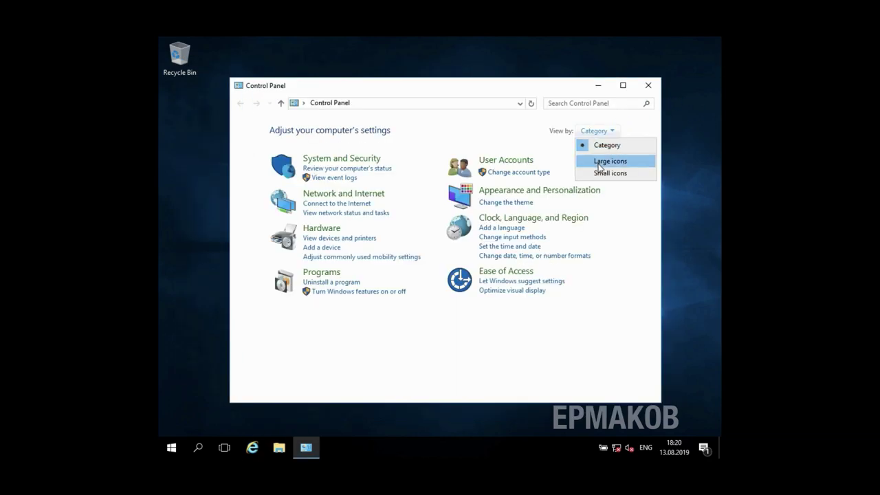
pyautogui.click(599, 173)
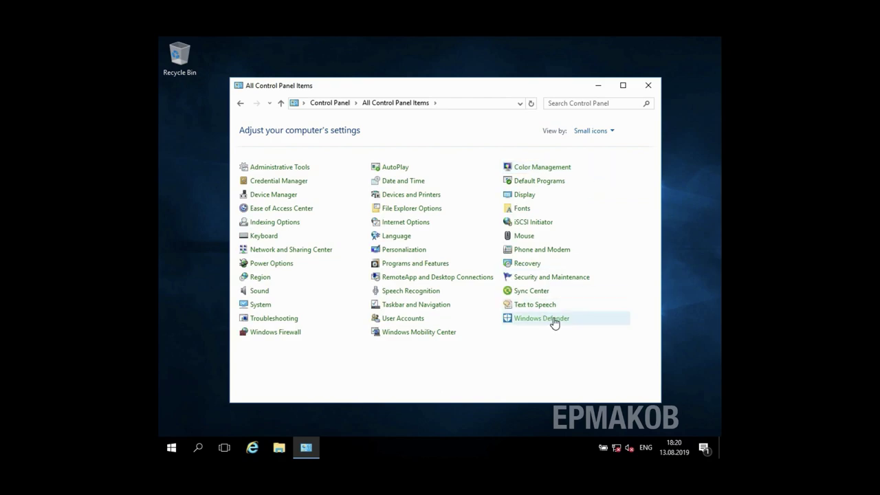
pyautogui.click(554, 323)
pyautogui.click(557, 110)
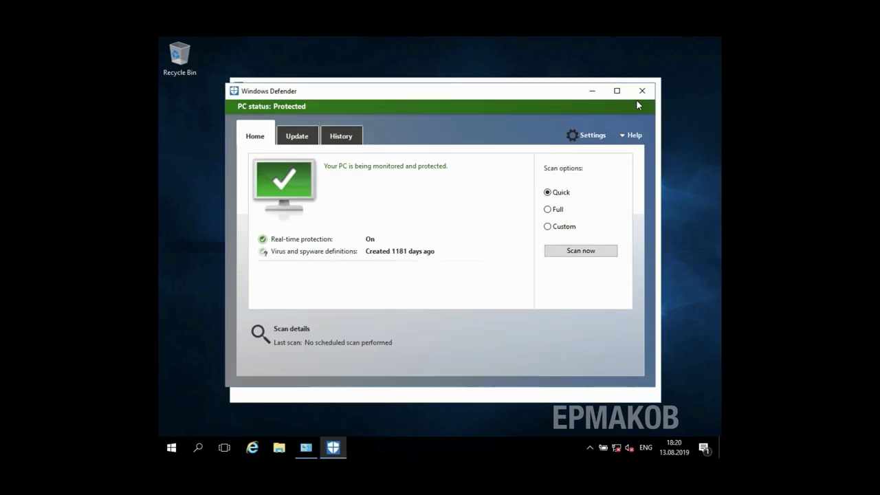
pyautogui.click(643, 90)
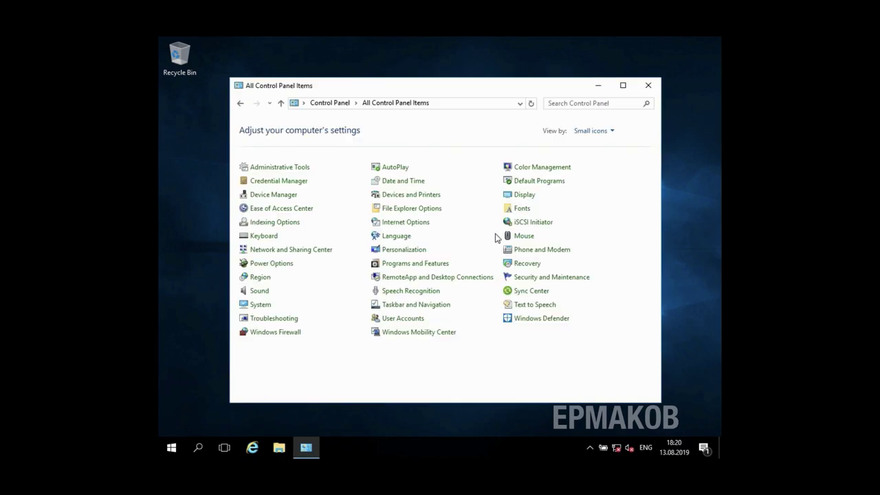
pyautogui.click(406, 252)
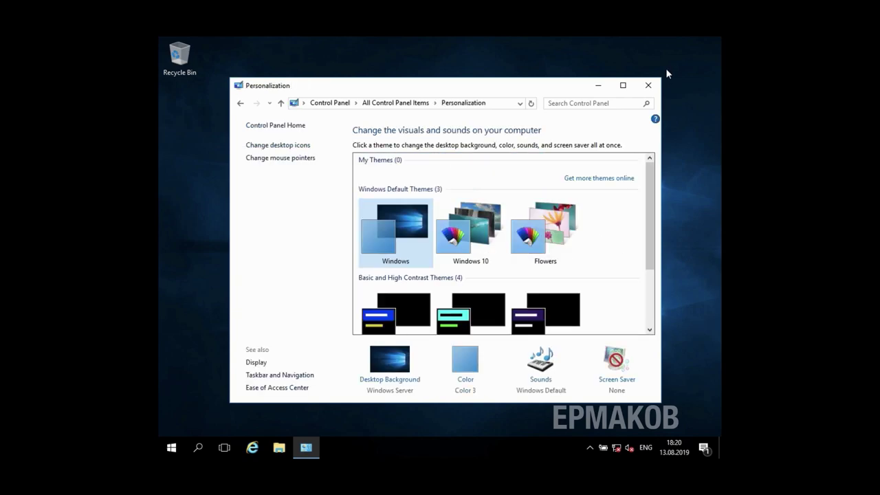
pyautogui.click(647, 85)
pyautogui.doubleClick(179, 58)
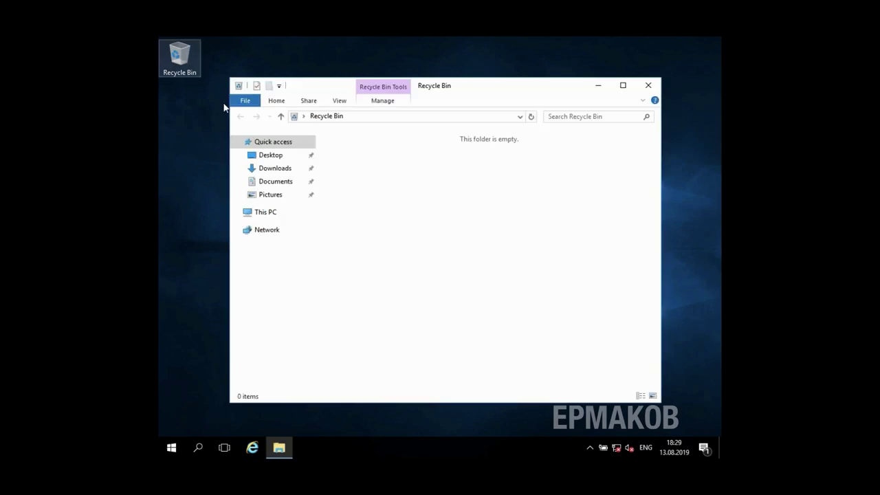
# - Launch setup from the CD drive and decline downloading updates
pyautogui.click(281, 215)
pyautogui.doubleClick(557, 310)
pyautogui.doubleClick(349, 232)
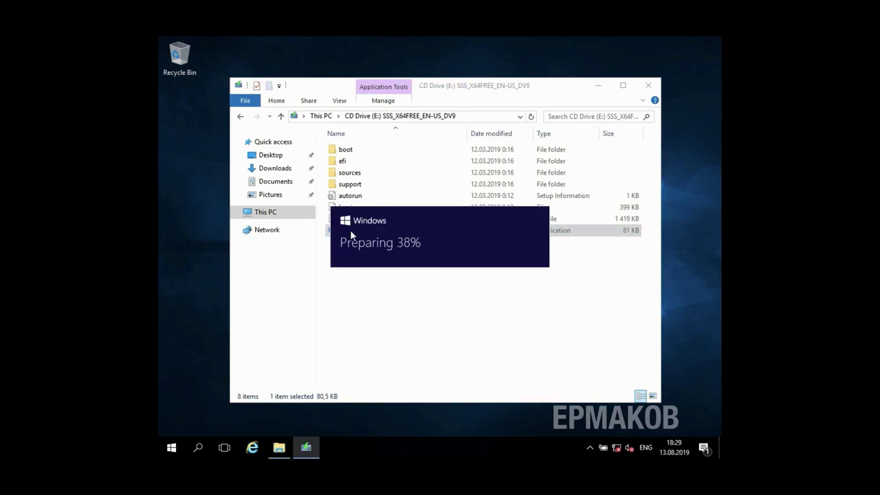
pyautogui.click(318, 212)
pyautogui.click(591, 366)
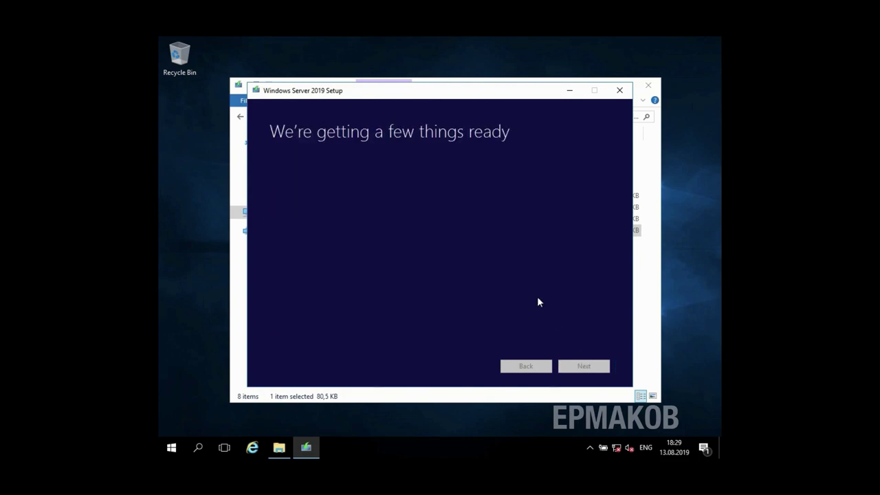
# - Choose Desktop Experience, then back out and confirm cancelling Windows Server 2019 Setup
pyautogui.click(474, 206)
pyautogui.click(586, 366)
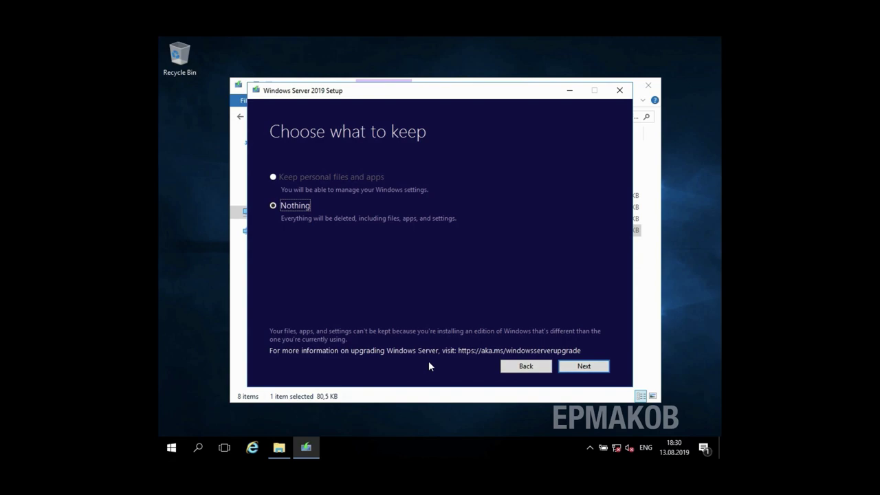
pyautogui.click(526, 366)
pyautogui.click(619, 90)
pyautogui.click(422, 285)
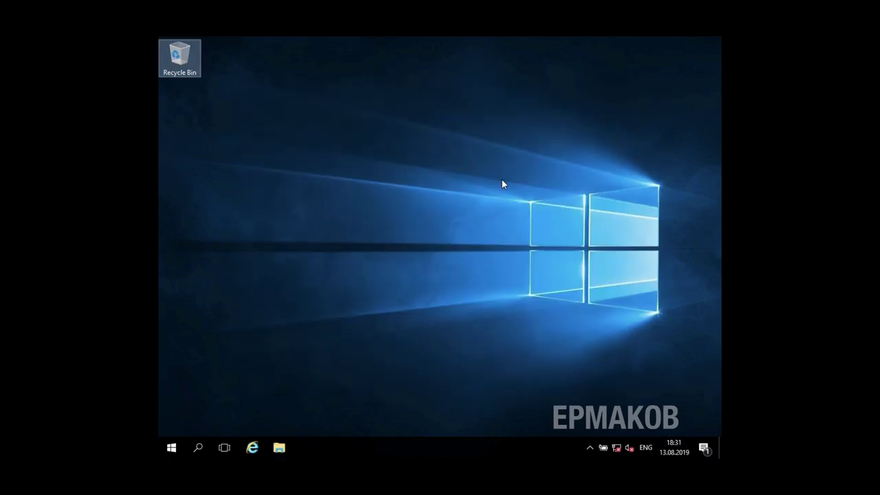
# - Enter and confirm the Administrator password, then sign in to the new Windows Server 2019 desktop
pyautogui.press('super')
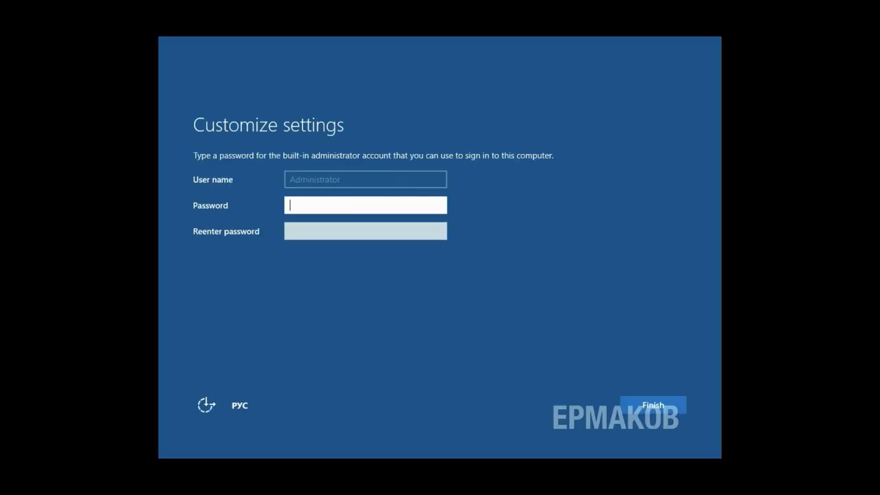
pyautogui.write('**********')
pyautogui.press('Tab')
pyautogui.write('**')
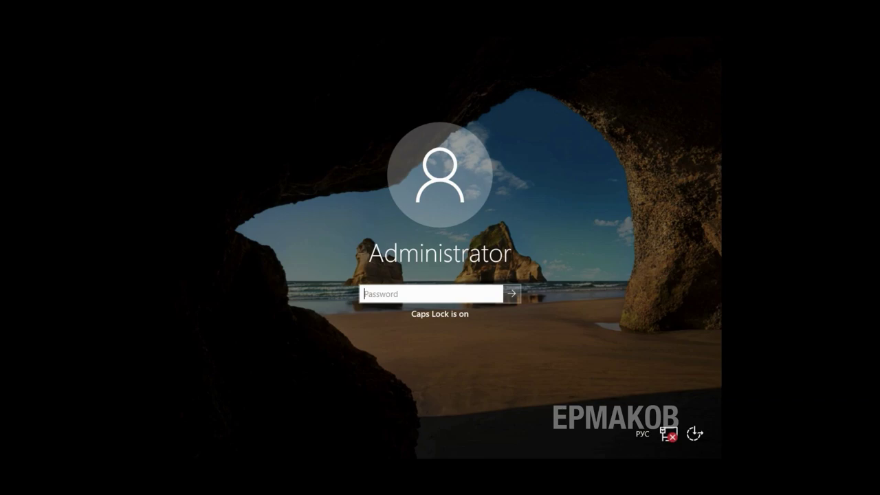
pyautogui.write('**********')
pyautogui.press('Return')
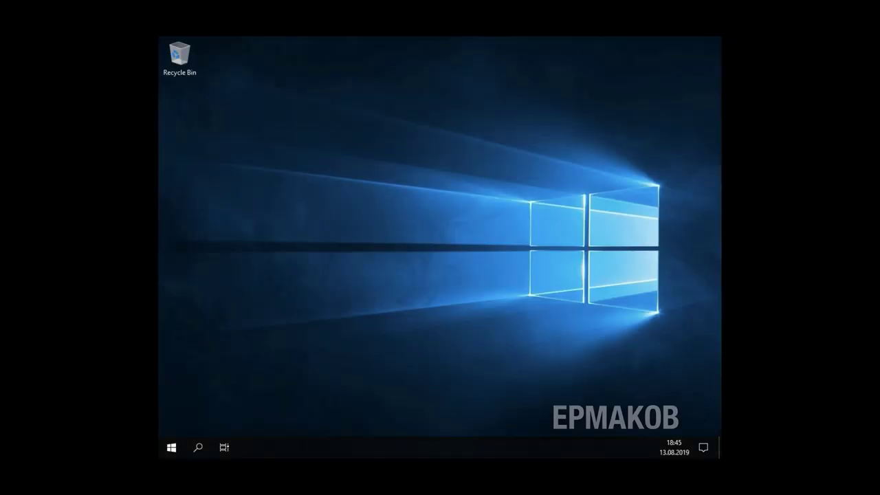
# - View This PC's system properties showing Windows Server 2019 Standard Evaluation, then close System and Explorer
pyautogui.doubleClick(201, 55)
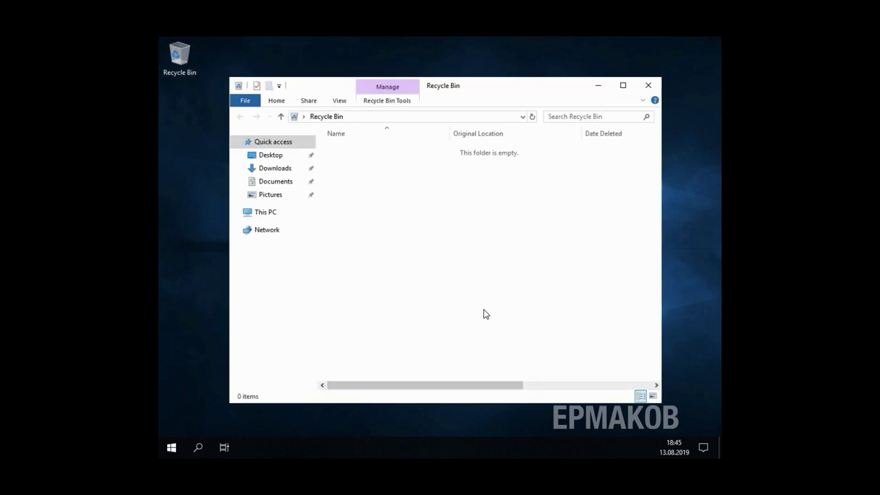
pyautogui.click(256, 214)
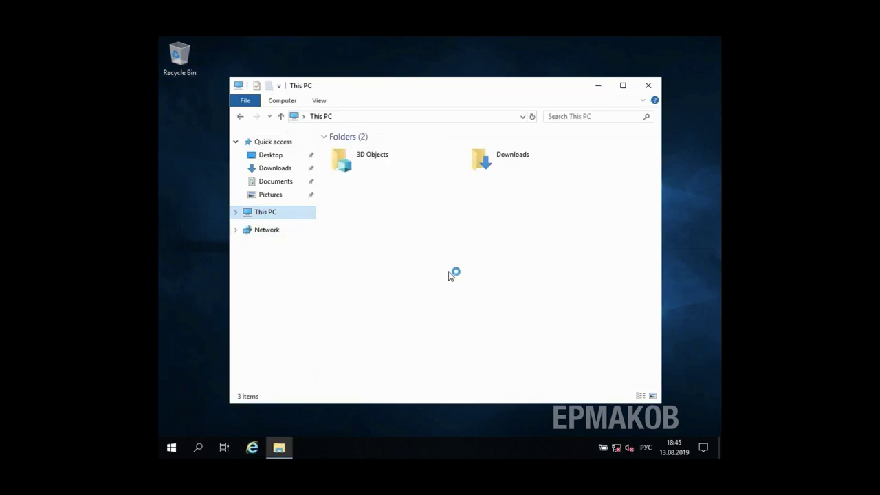
pyautogui.rightClick(517, 385)
pyautogui.click(523, 382)
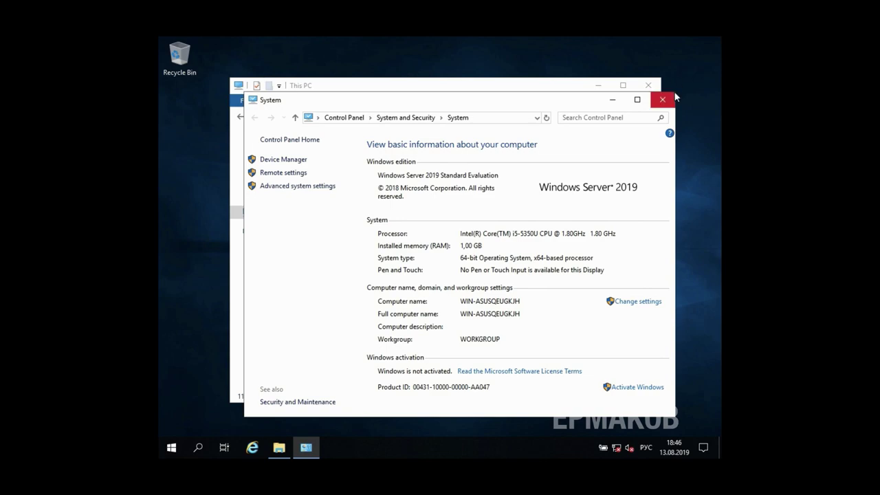
pyautogui.click(662, 100)
pyautogui.click(647, 86)
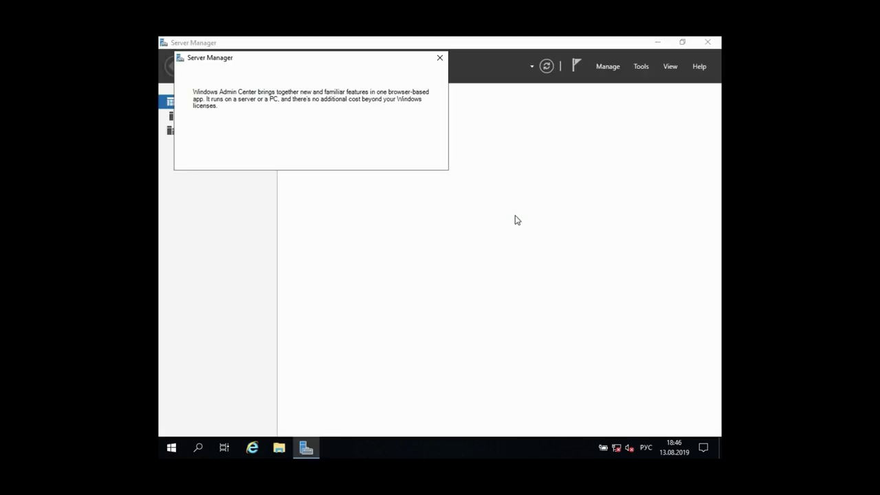
# - Tick 'Don't show this message again' on the Windows Admin Center prompt and close Server Manager
pyautogui.click(197, 158)
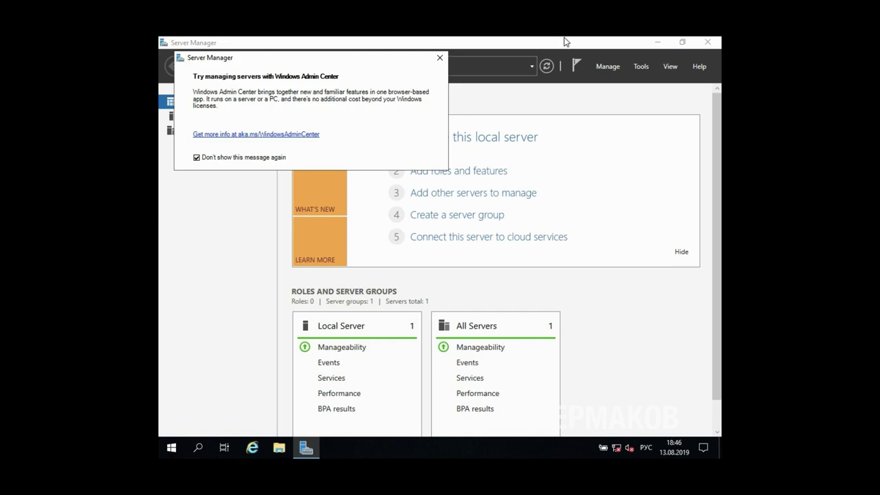
pyautogui.click(440, 57)
pyautogui.scroll(-1, 544, 299)
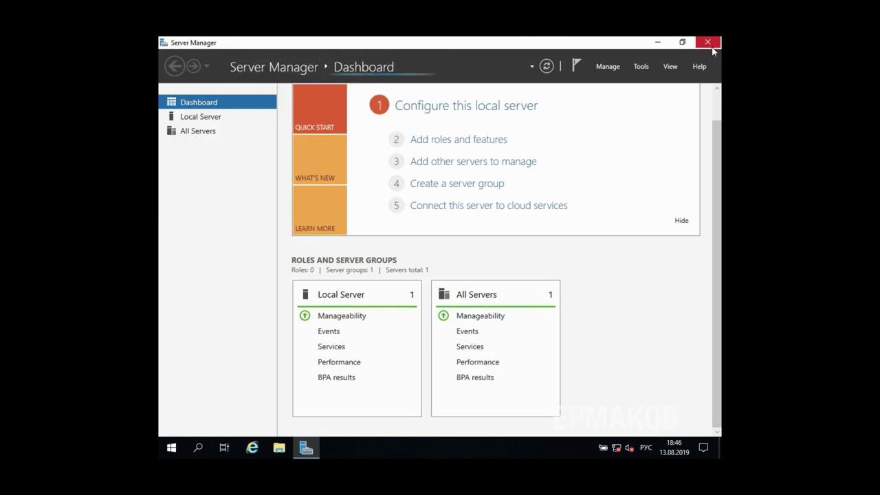
pyautogui.click(712, 44)
# - Expand the Windows Accessories and Administrative Tools folders in the Start menu
pyautogui.click(171, 448)
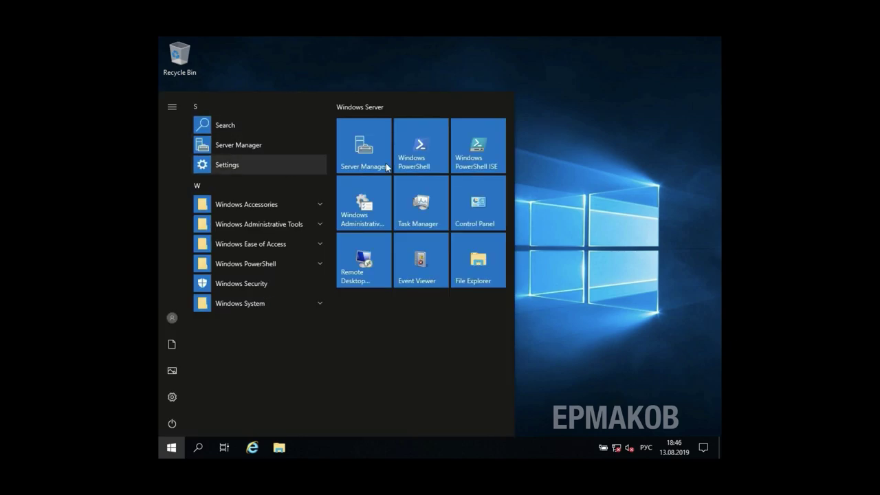
pyautogui.click(287, 205)
pyautogui.scroll(-3, 286, 208)
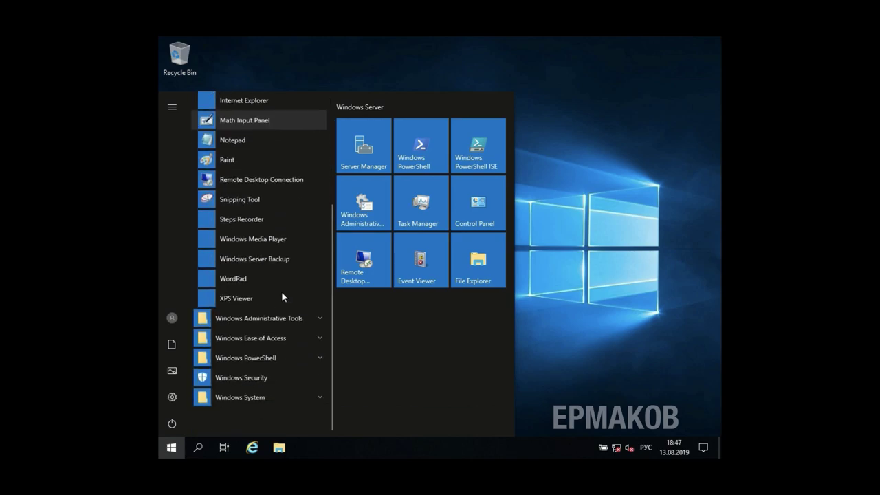
pyautogui.click(285, 316)
# - Open Settings and browse Start's Windows System, Ease of Access and Administrative Tools folders
pyautogui.press('super+i')
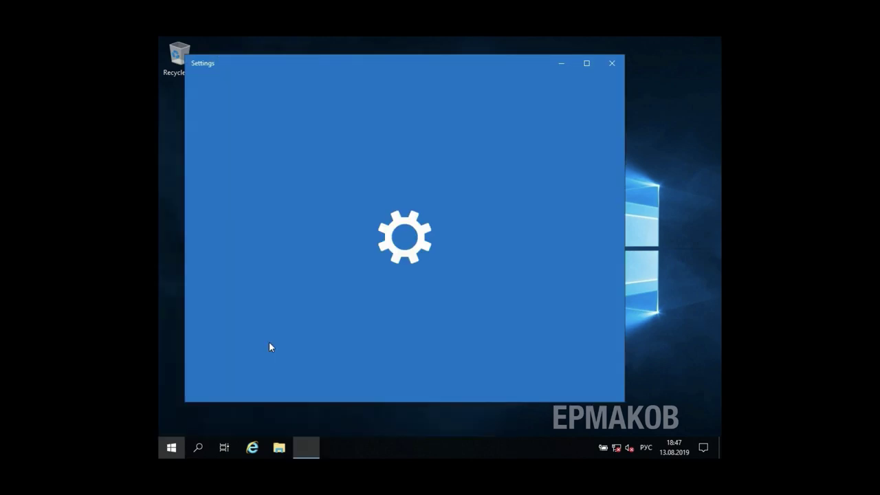
pyautogui.click(171, 447)
pyautogui.click(281, 306)
pyautogui.scroll(-1, 288, 309)
pyautogui.click(284, 205)
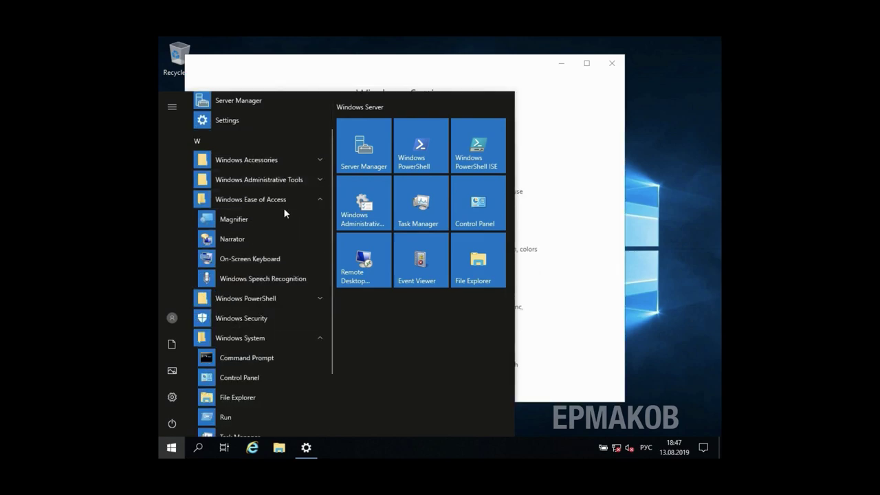
pyautogui.click(279, 179)
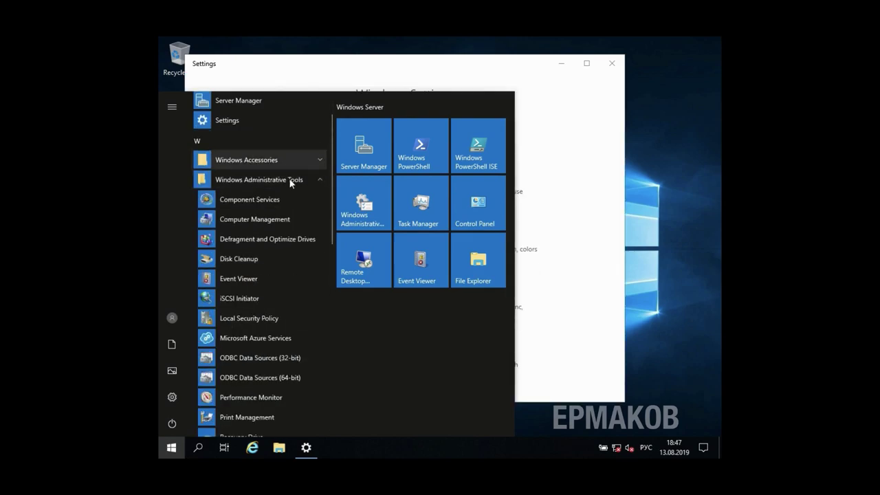
pyautogui.scroll(-5, 306, 334)
pyautogui.scroll(5, 306, 334)
pyautogui.scroll(-5, 305, 333)
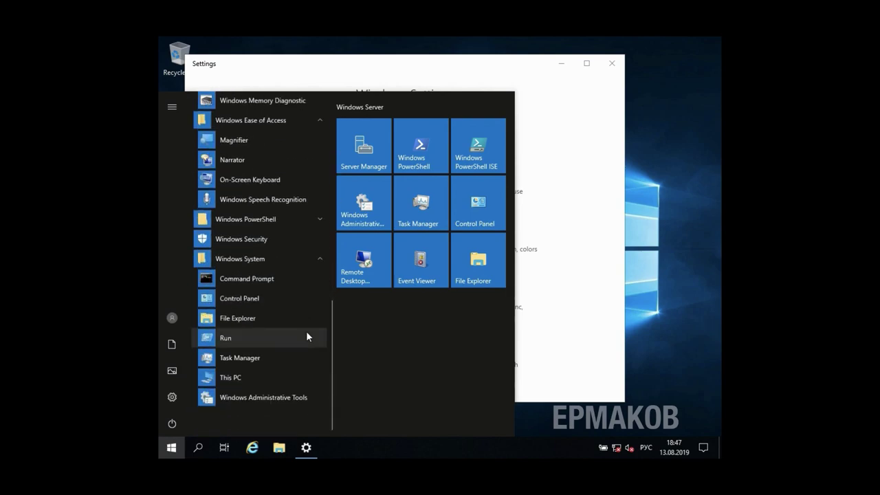
pyautogui.click(610, 207)
pyautogui.scroll(-3, 403, 218)
pyautogui.scroll(3, 438, 273)
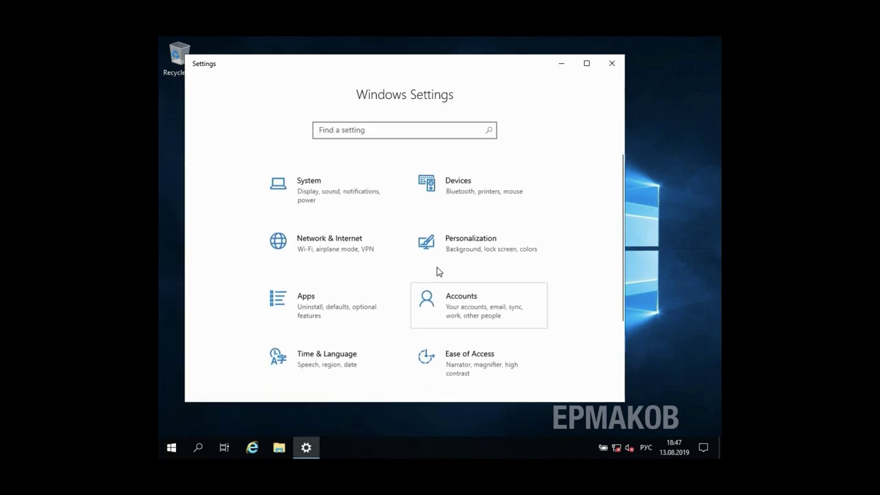
# - In Personalization > Colors, pick the accent automatically and show it on Start, taskbar and title bars
pyautogui.click(462, 259)
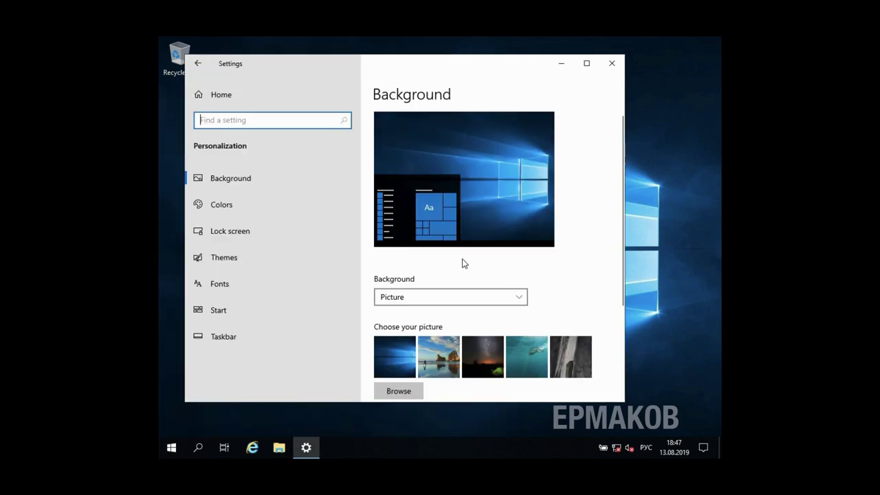
pyautogui.click(258, 212)
pyautogui.click(410, 307)
pyautogui.scroll(-10, 446, 344)
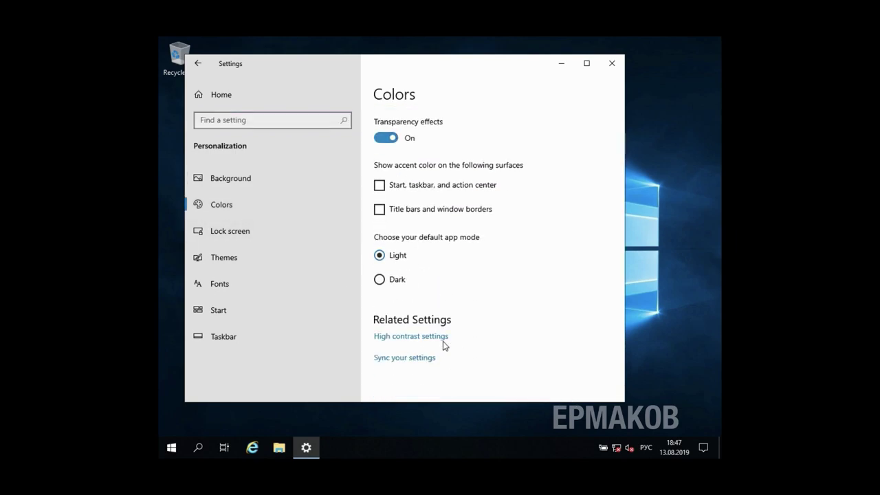
pyautogui.click(402, 192)
pyautogui.click(406, 210)
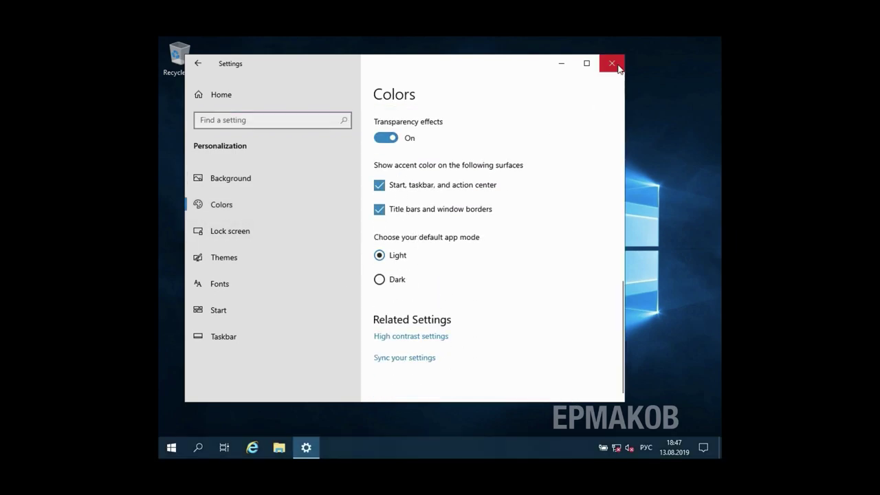
pyautogui.click(612, 62)
pyautogui.click(162, 453)
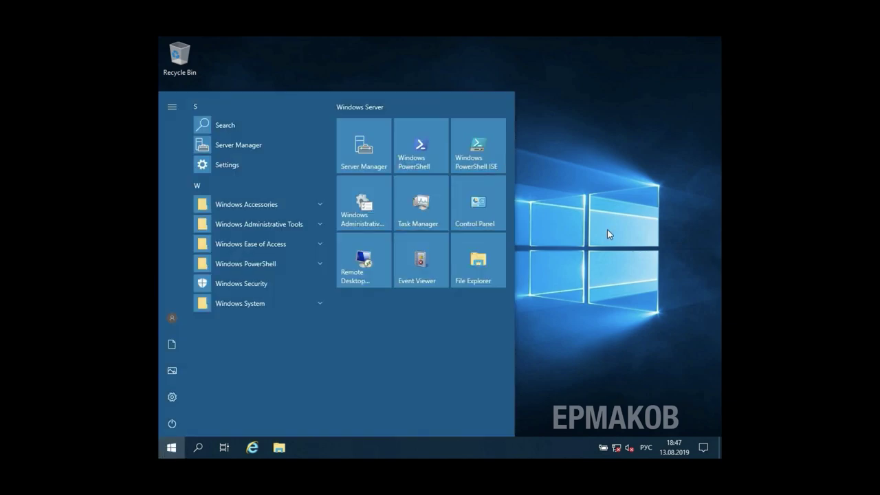
# - Check Windows Security, then run winver to confirm Version 1809
pyautogui.click(270, 284)
pyautogui.press('super+r')
pyautogui.write('цштмук')
pyautogui.press('BackSpace')
pyautogui.press('BackSpace')
pyautogui.press('BackSpace')
pyautogui.press('BackSpace')
pyautogui.press('BackSpace')
pyautogui.press('BackSpace')
pyautogui.hotkey('alt', 'shift')
pyautogui.write('winver')
pyautogui.press('Return')
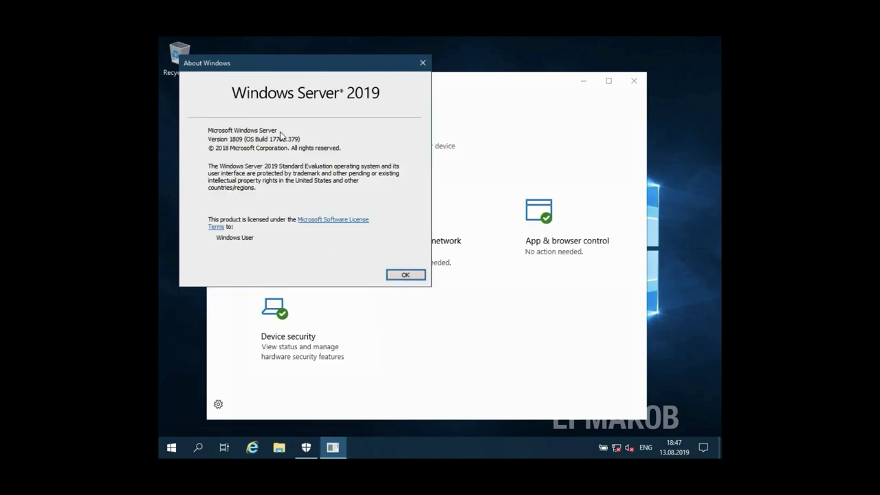
pyautogui.click(403, 277)
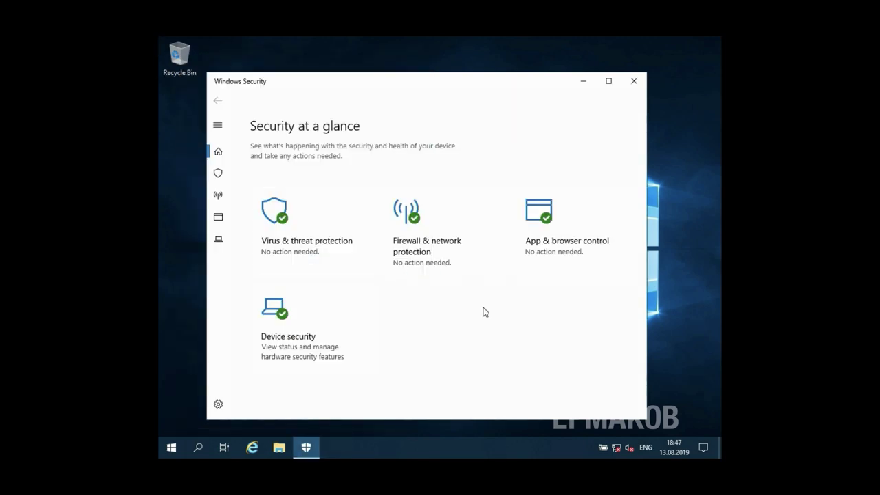
pyautogui.click(634, 80)
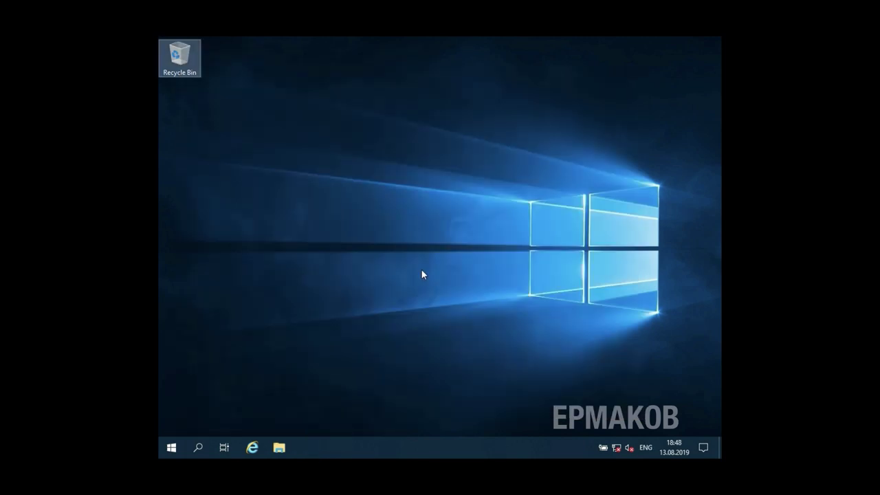
# - Open the CCCP picture from Local Disk (D:) in Paint, then close it
pyautogui.doubleClick(171, 55)
pyautogui.click(268, 212)
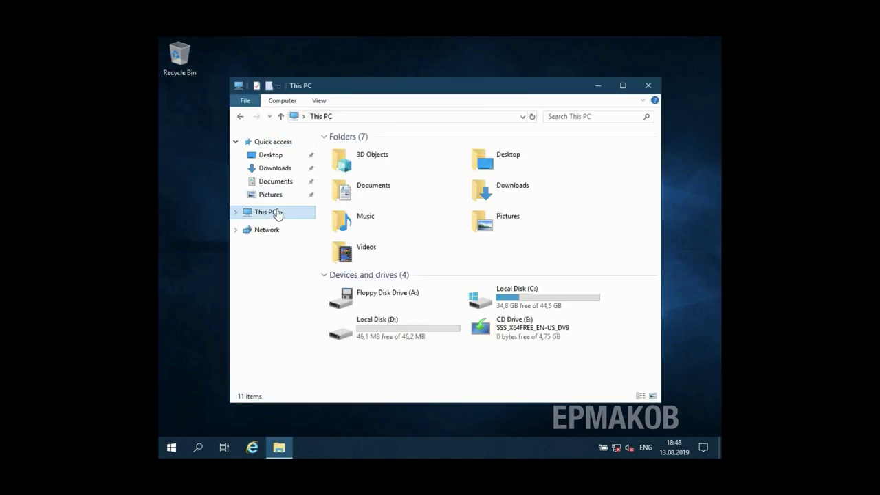
pyautogui.doubleClick(460, 342)
pyautogui.doubleClick(356, 149)
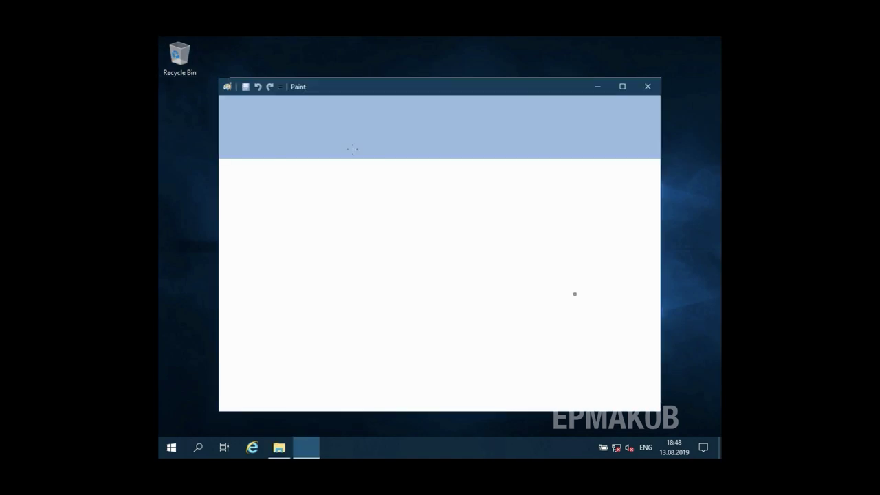
pyautogui.click(648, 87)
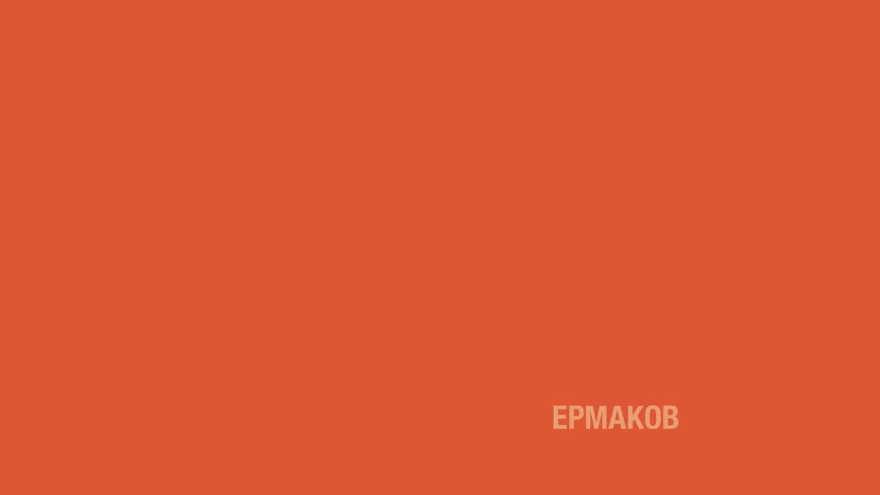